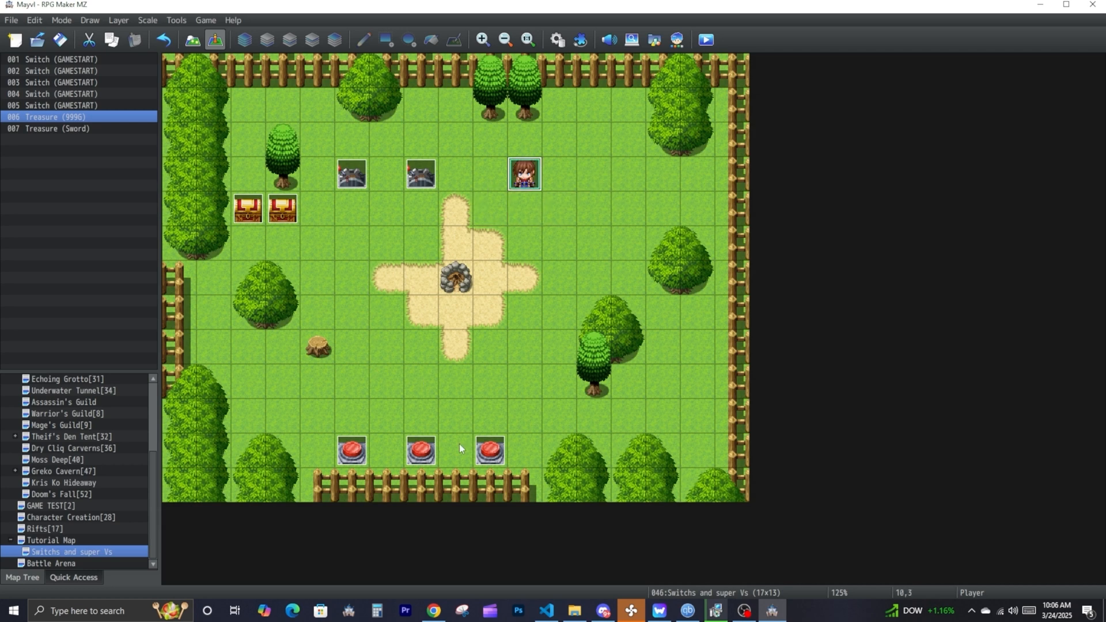
- Create a new map event at tile 10,5, two tiles below the player's starting position, and name it Bolder
left_click(353, 485)
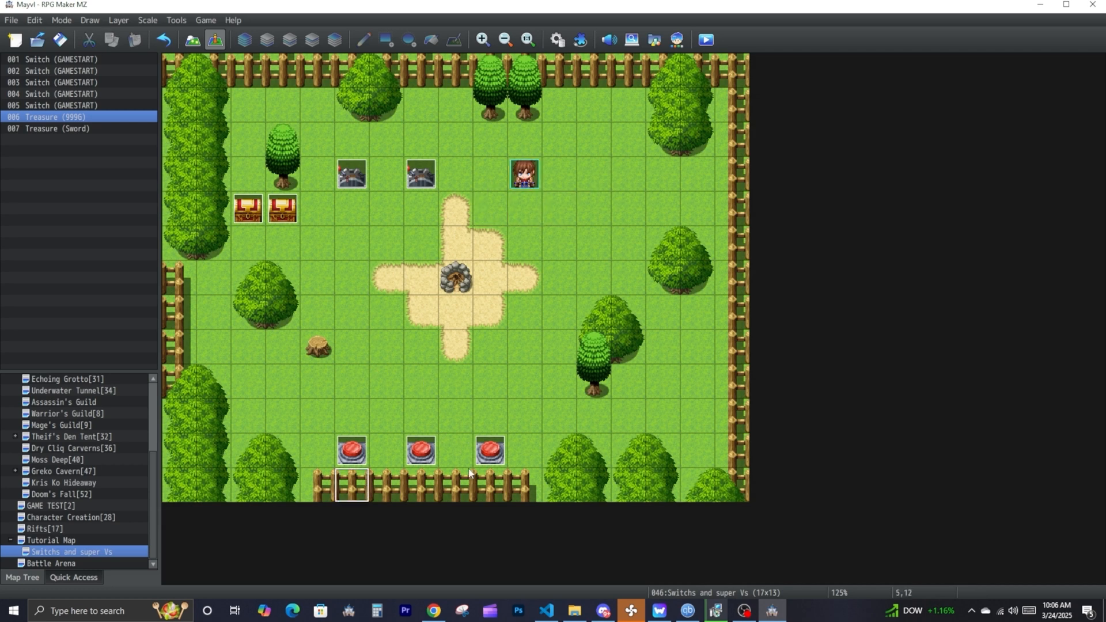
right_click(526, 257)
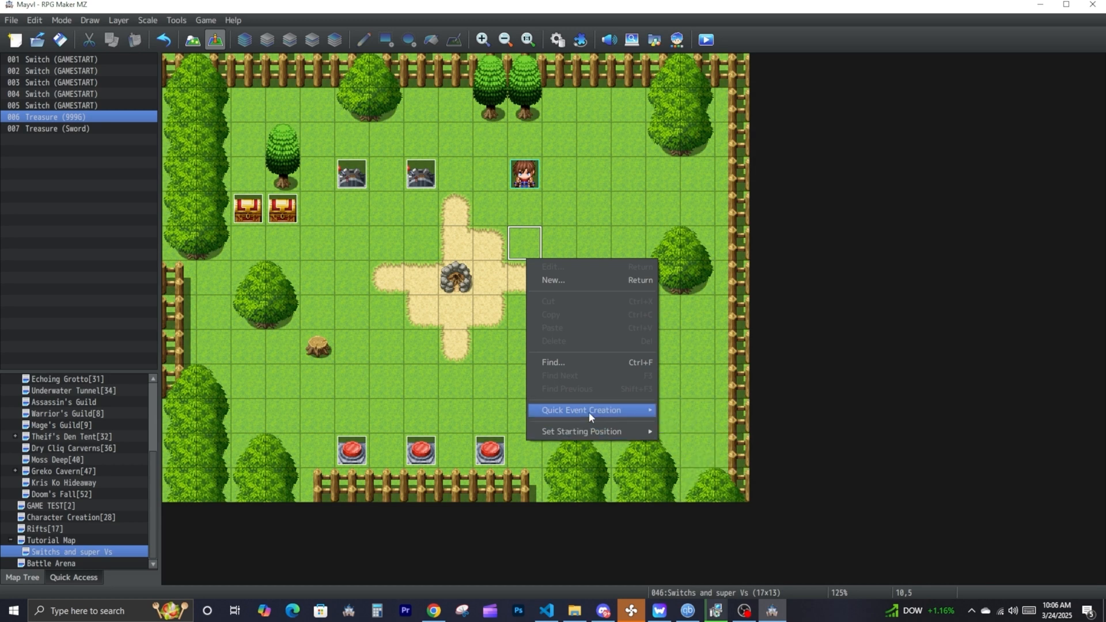
left_click(564, 281)
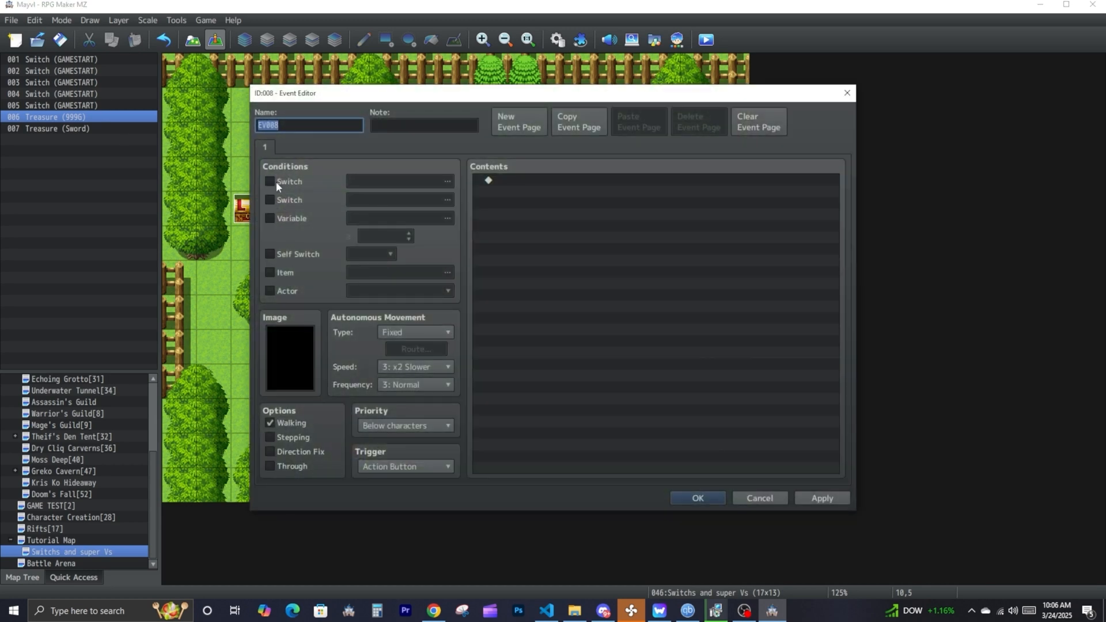
type("Bolder")
- Assign the round brown boulder image to the Bolder event
double_click(295, 381)
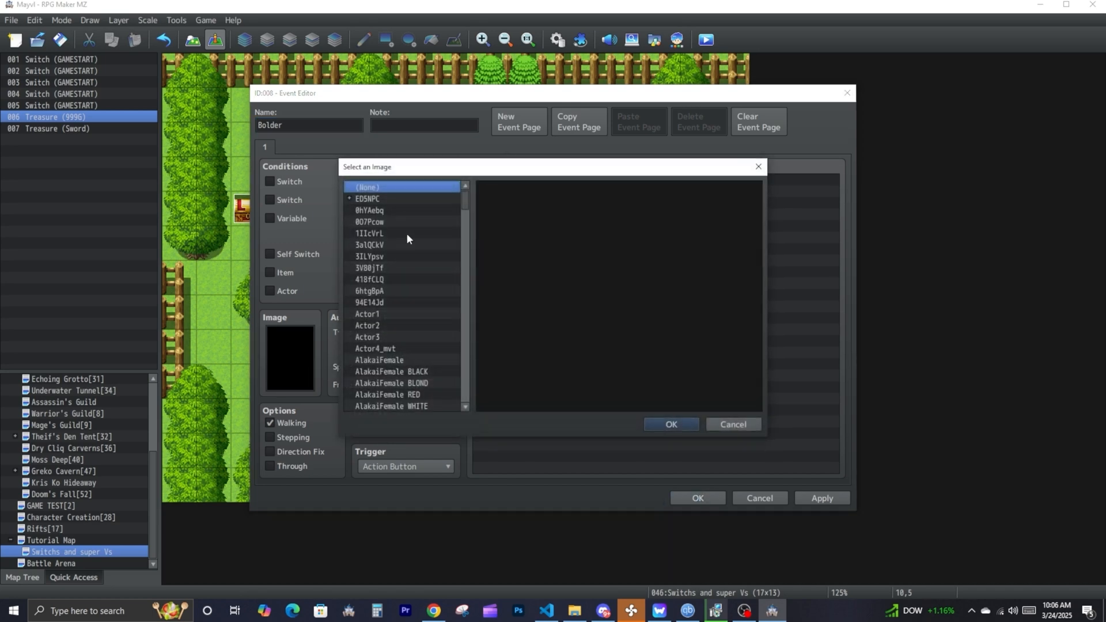
left_click_drag(463, 205, 465, 418)
left_click_drag(397, 371, 550, 179)
double_click(495, 193)
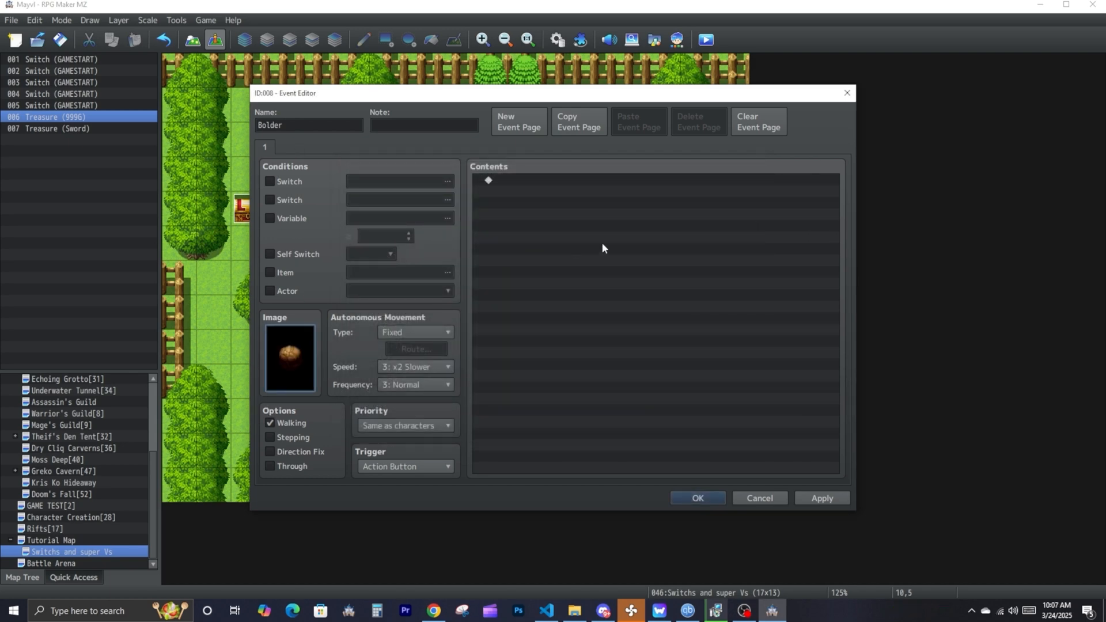
- Set the Bolder event's trigger to Player Touch and open the event commands for its empty contents line
double_click(489, 185)
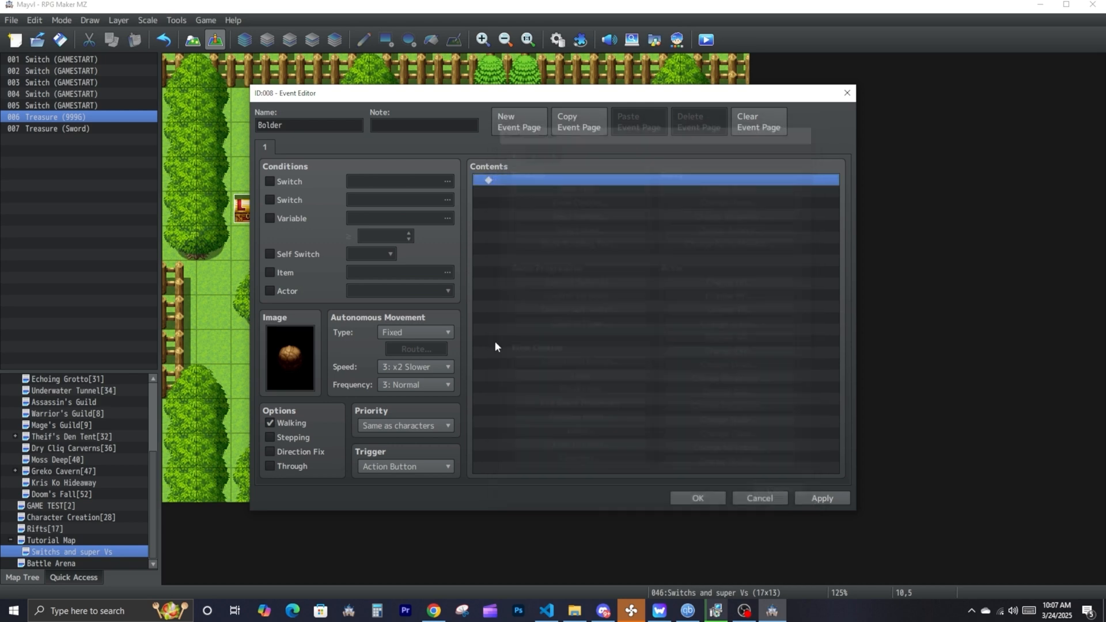
left_click(389, 466)
left_click(390, 466)
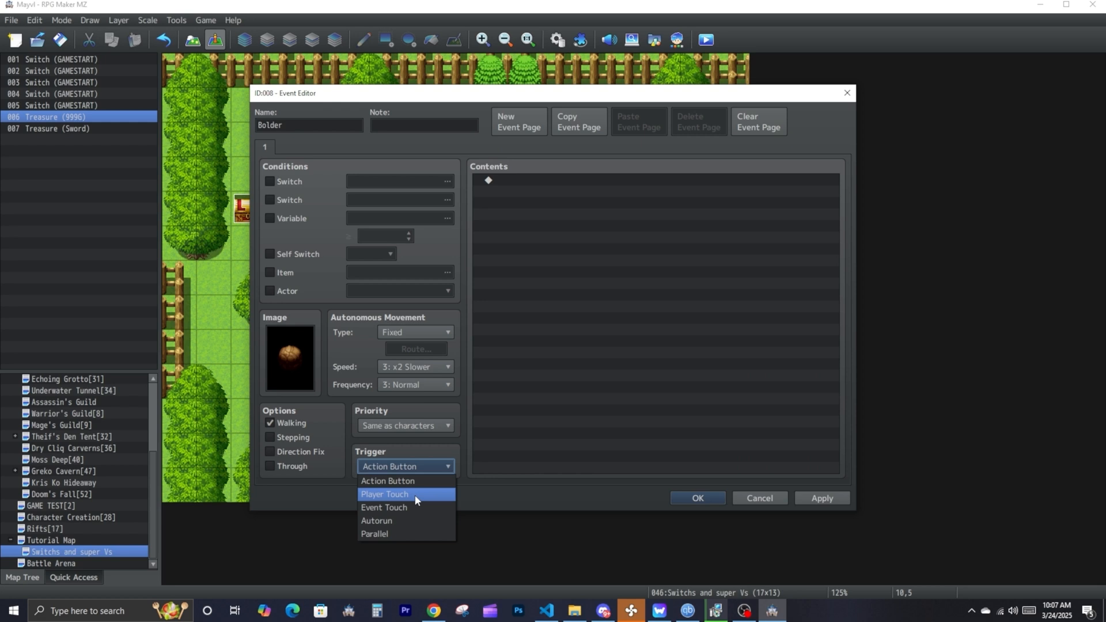
left_click(416, 500)
left_click(526, 206)
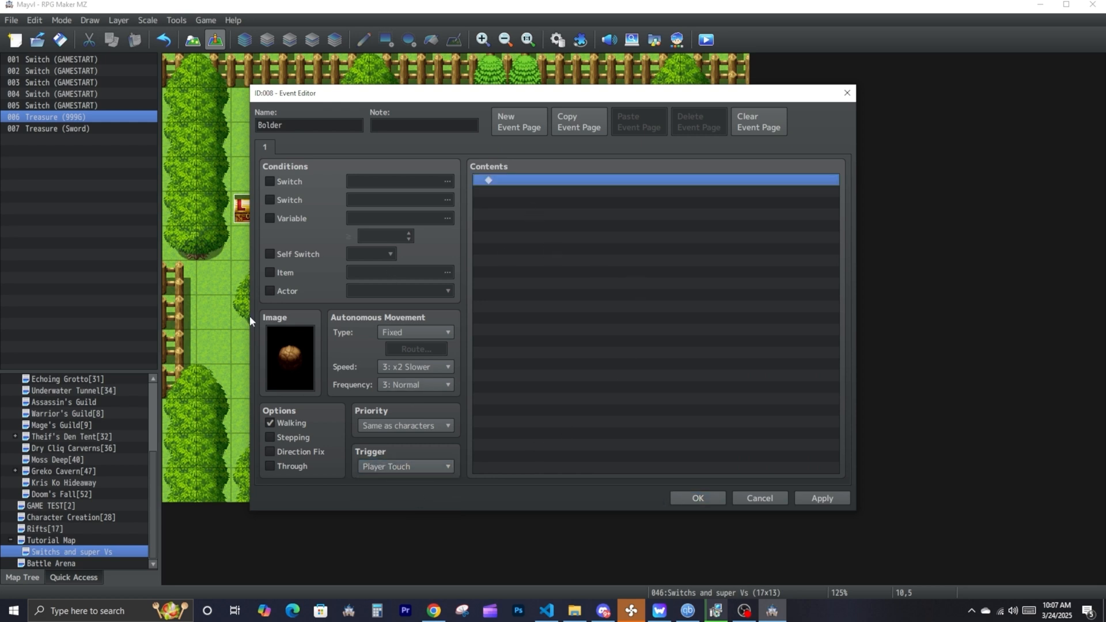
double_click(516, 181)
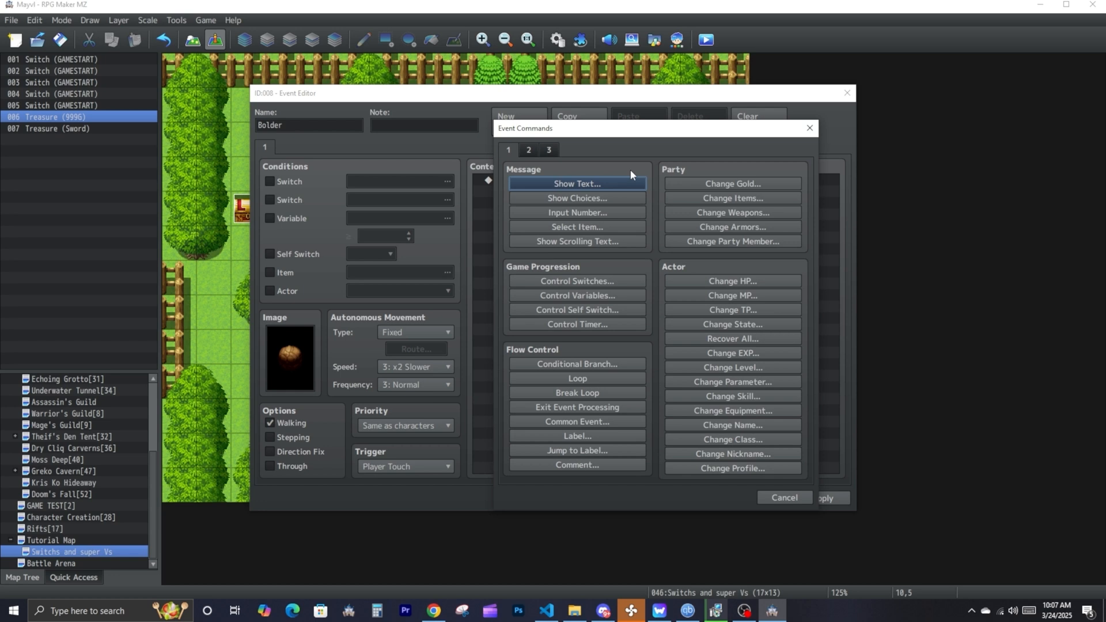
left_click(527, 150)
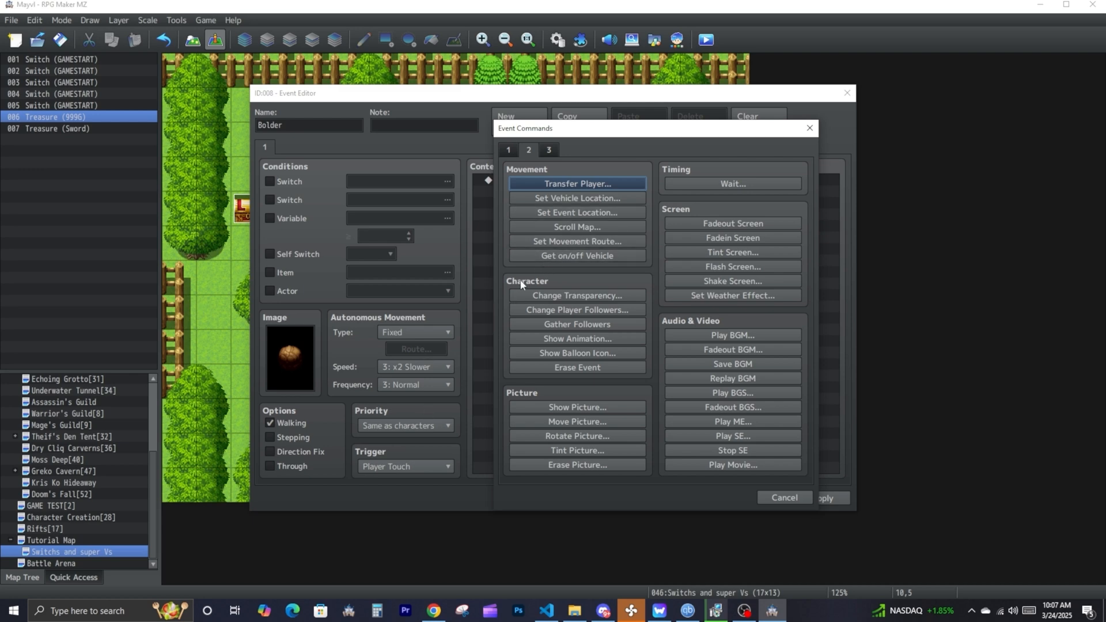
left_click(577, 241)
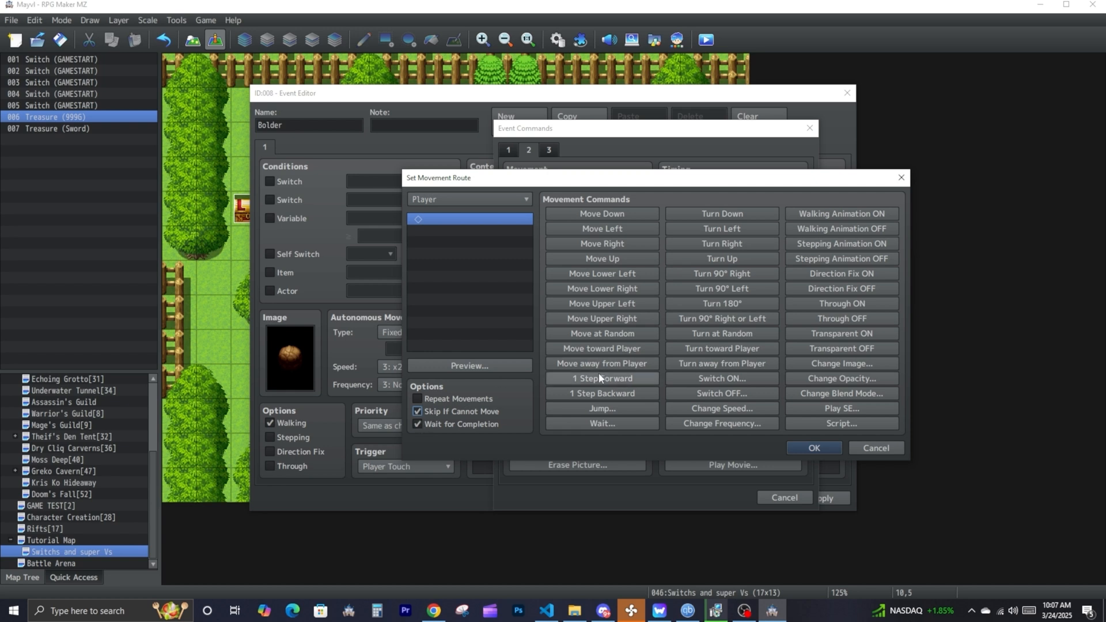
left_click(418, 412)
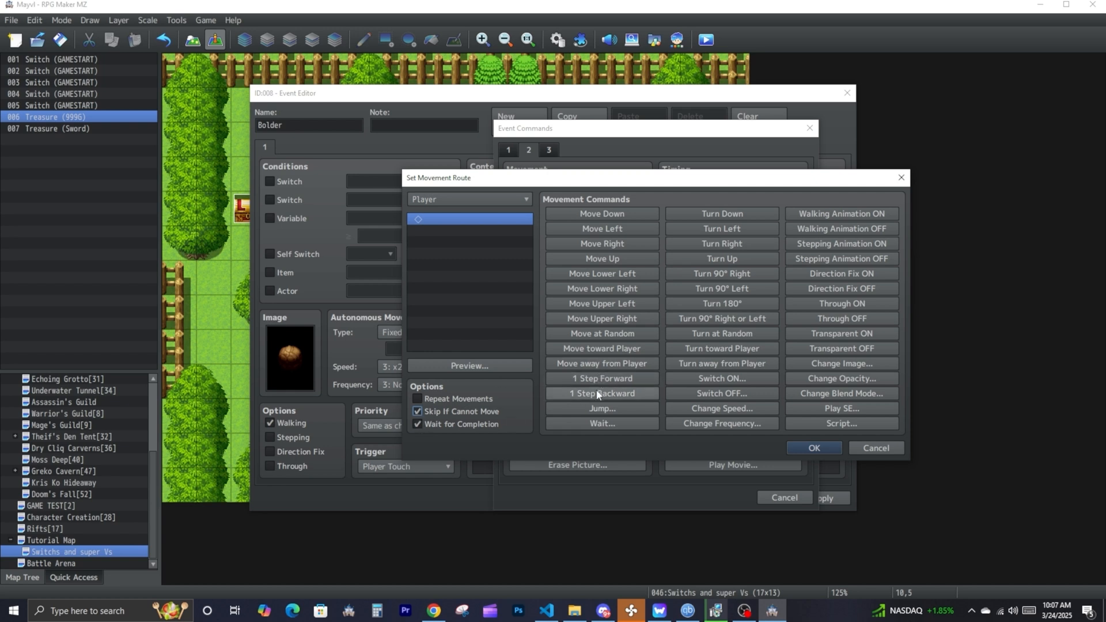
left_click(901, 178)
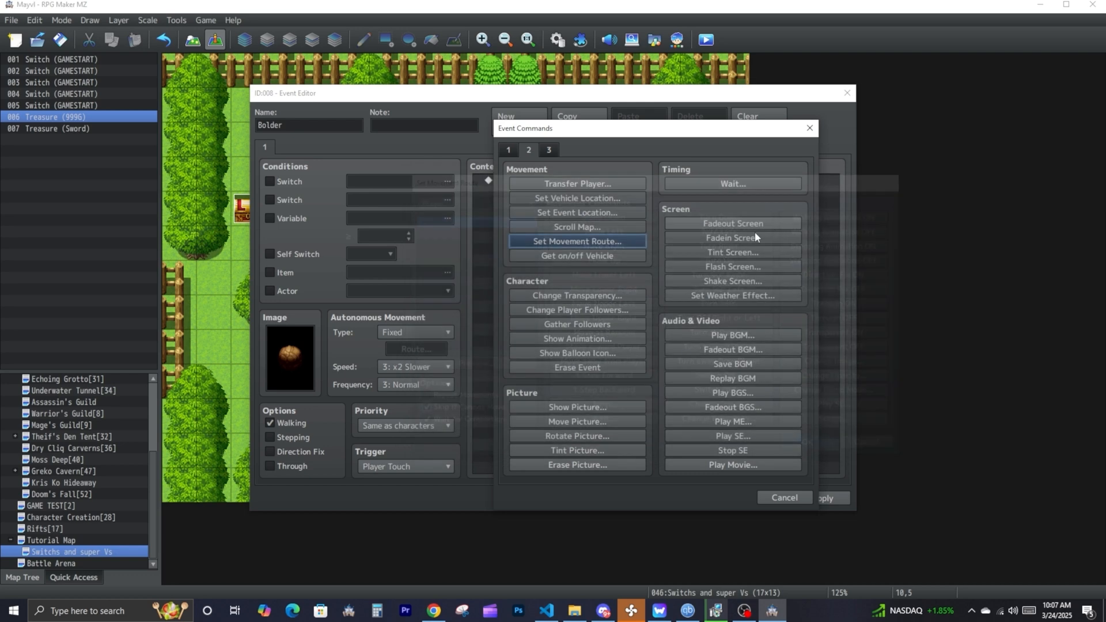
- Add a conditional branch to the event that checks whether the Player character is facing Down
left_click(508, 150)
left_click(596, 362)
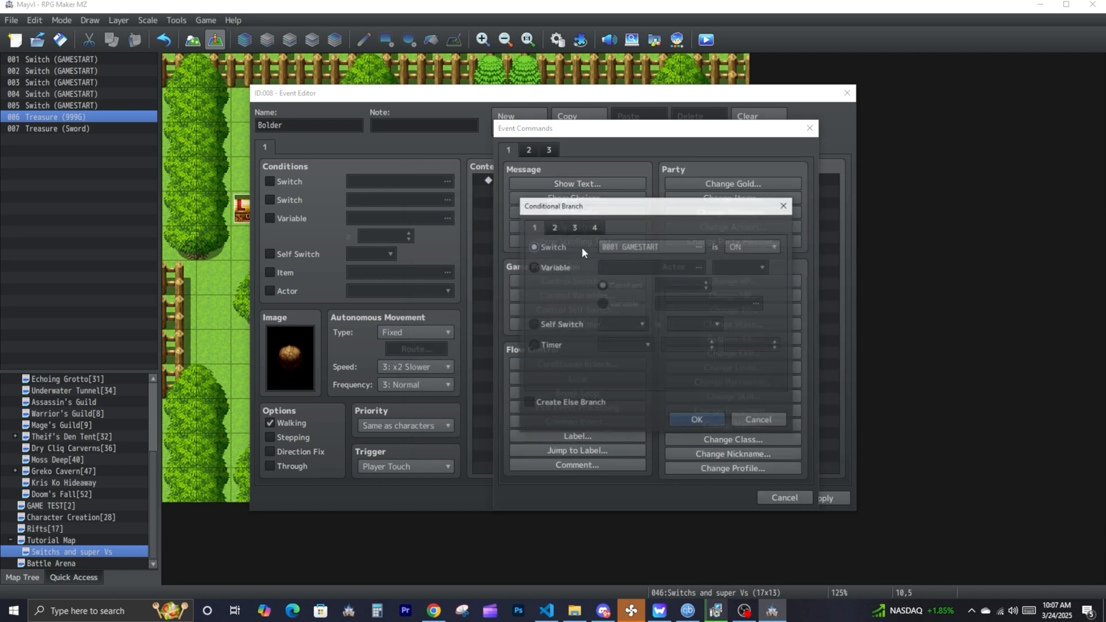
left_click(554, 228)
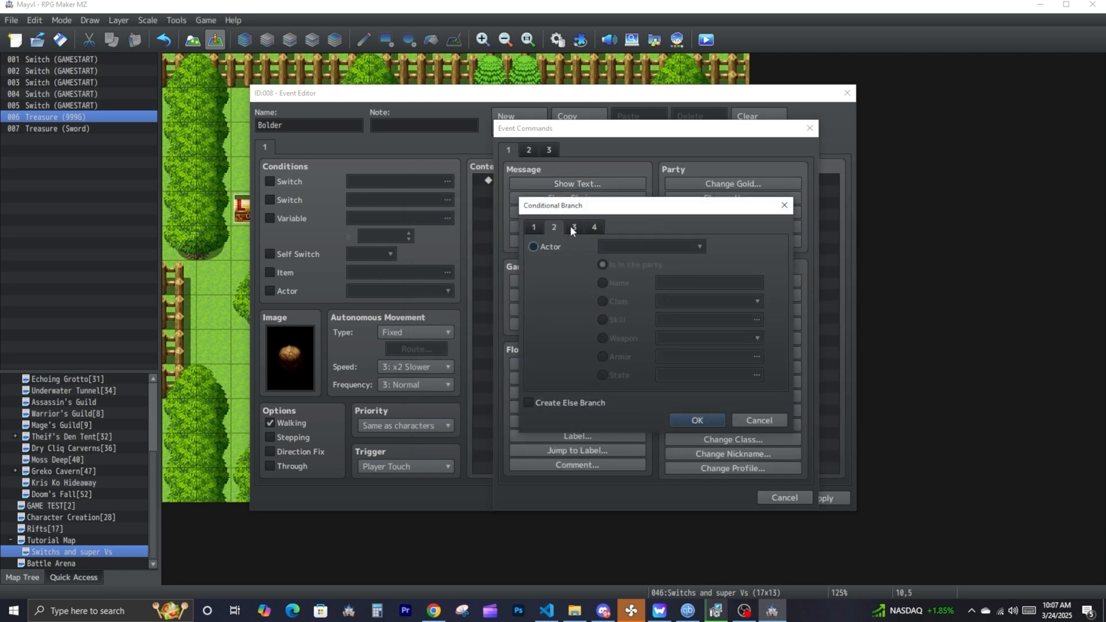
left_click(573, 228)
left_click(555, 303)
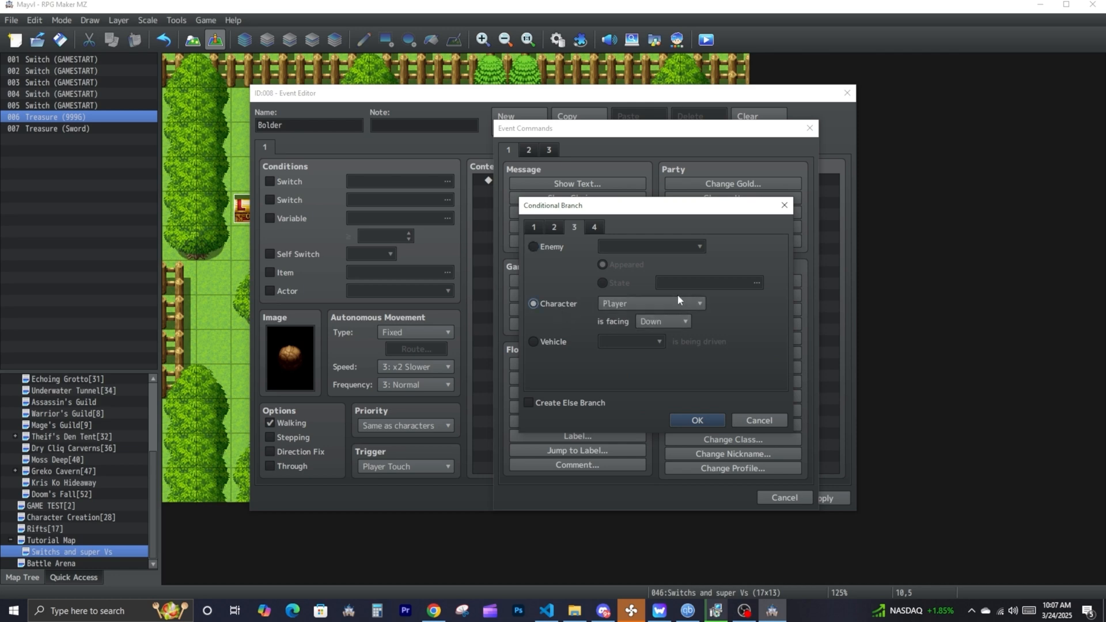
left_click(696, 420)
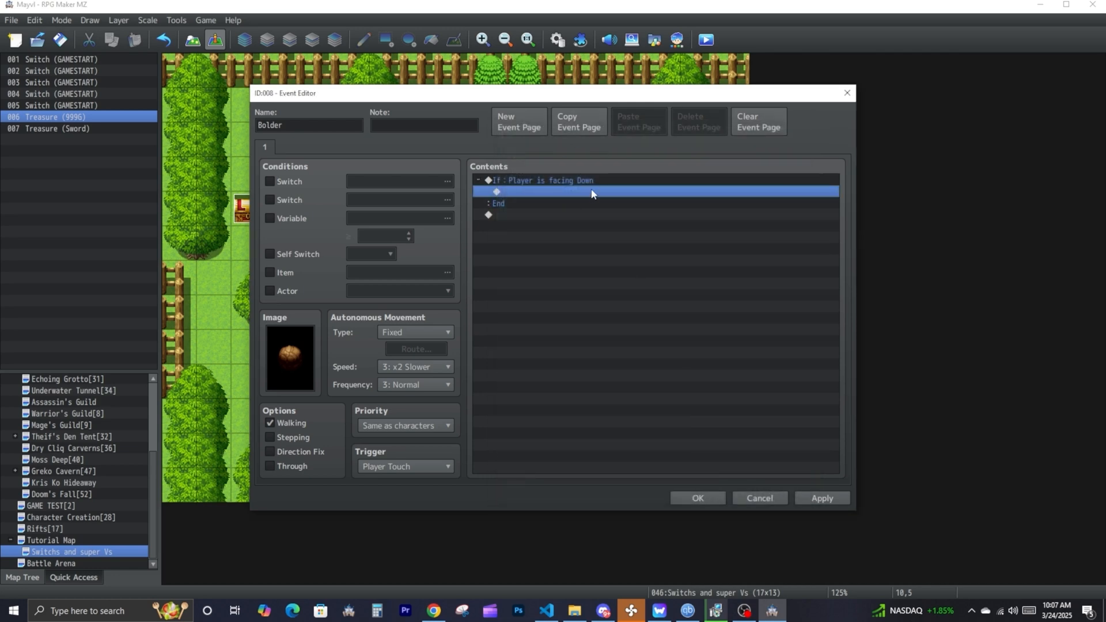
- Inside the branch, add a movement route for This Event with Move Down, Skip If Cannot Move and Wait for Completion enabled
right_click(591, 193)
left_click(609, 199)
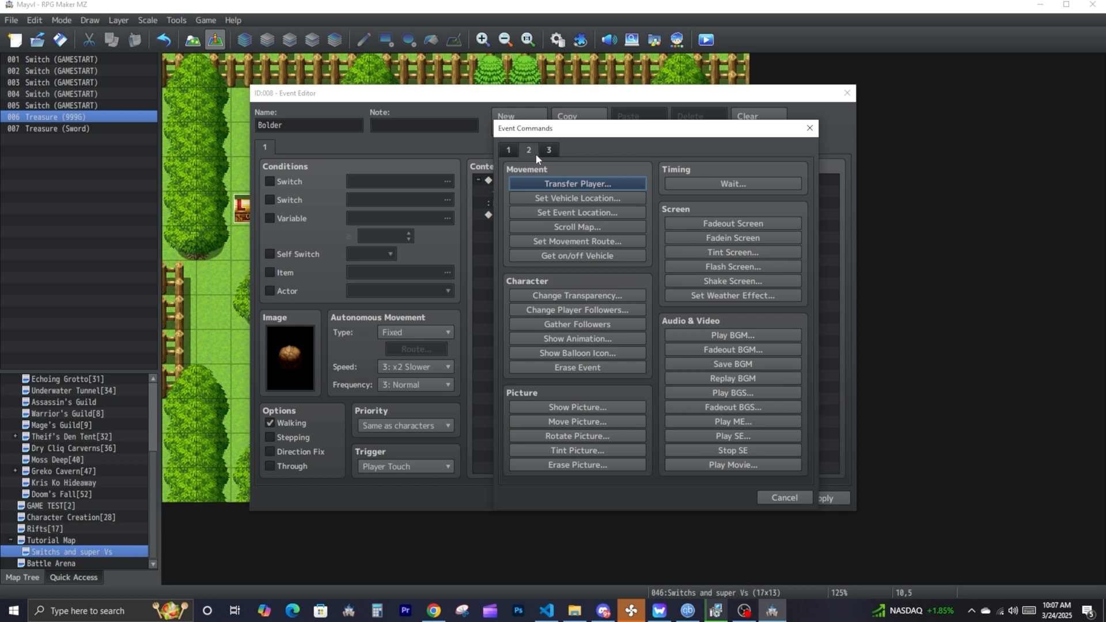
left_click(590, 242)
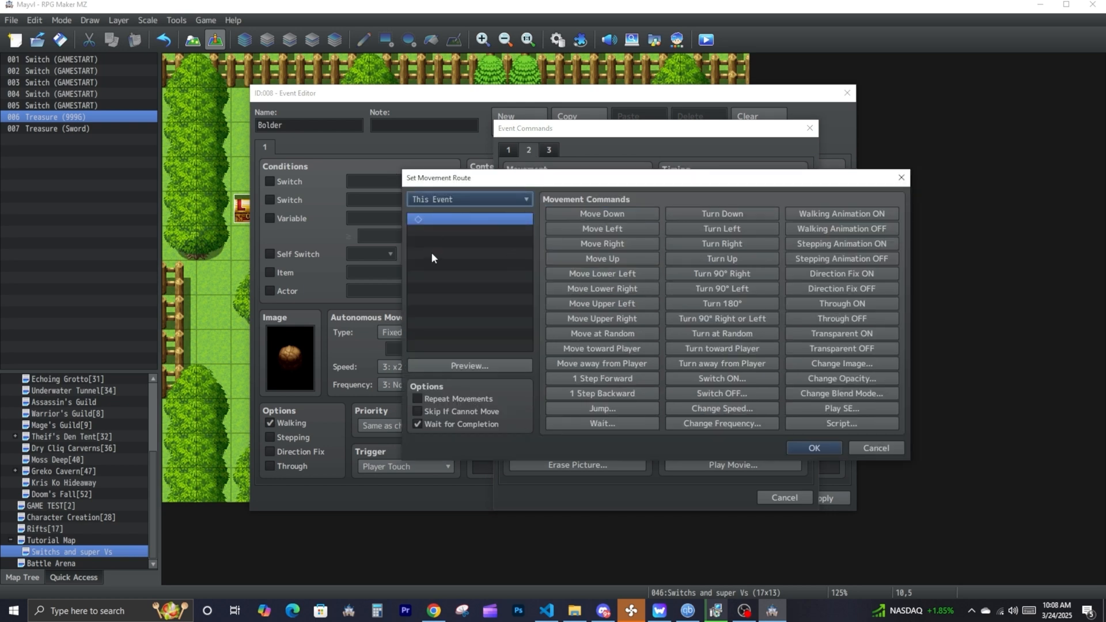
left_click_drag(457, 183, 444, 211)
left_click(447, 234)
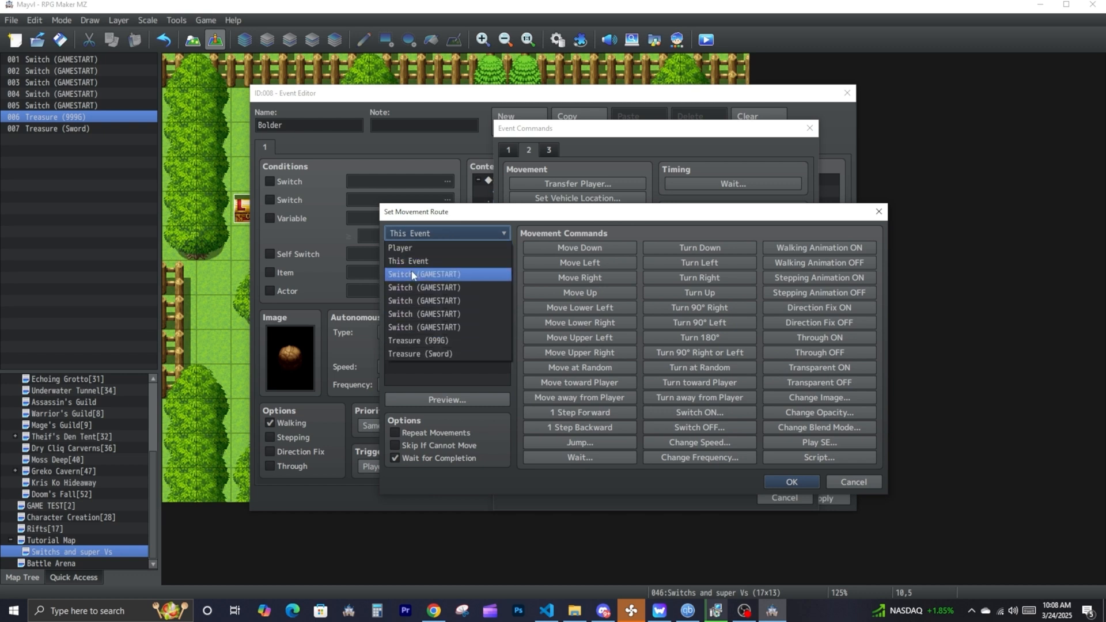
left_click(408, 261)
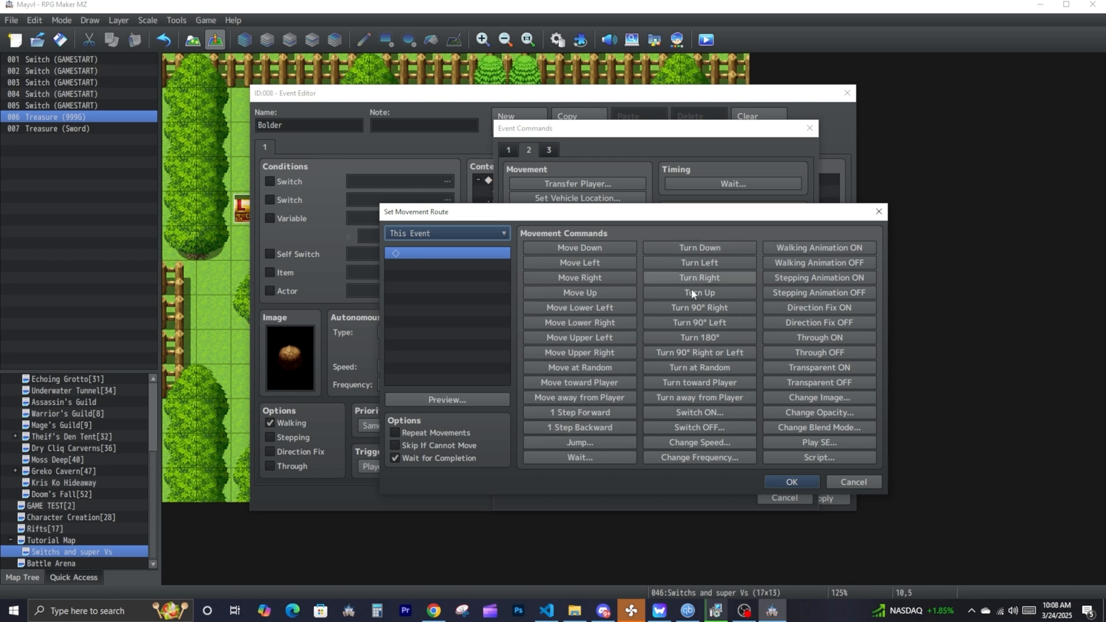
left_click(573, 251)
left_click(804, 482)
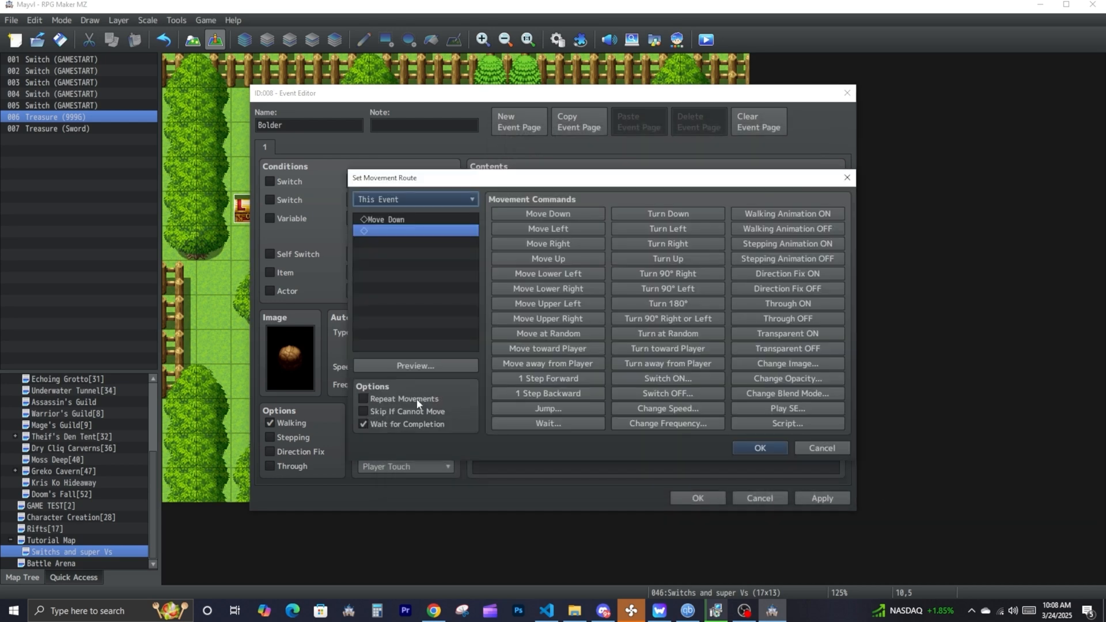
left_click(416, 409)
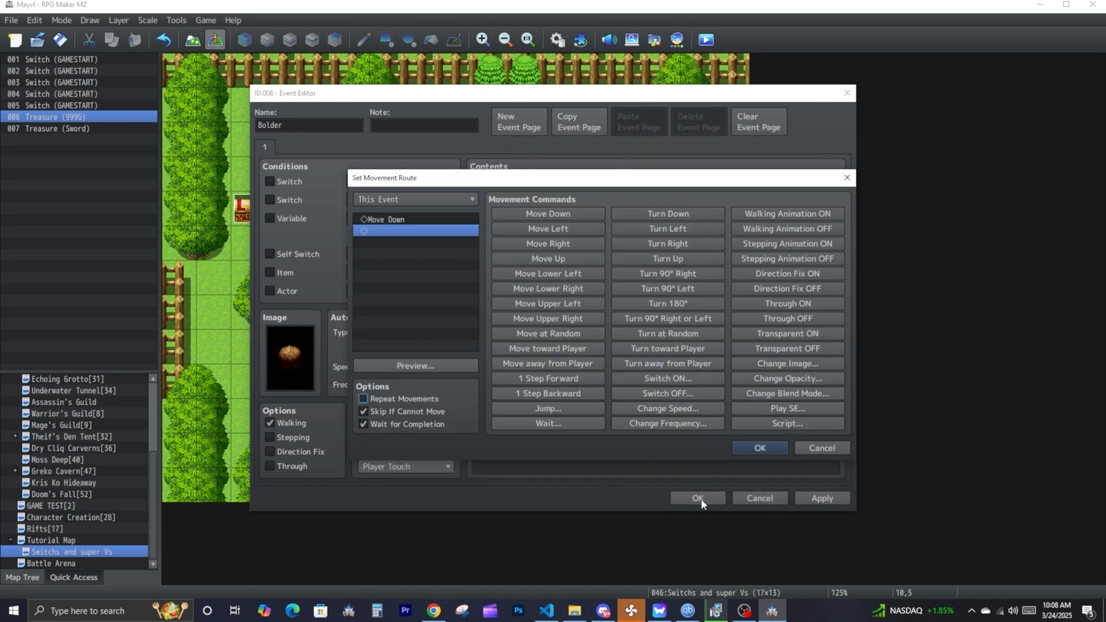
left_click(761, 448)
- Copy the whole facing-Down conditional branch and paste three copies of it beneath the original
left_click(554, 183)
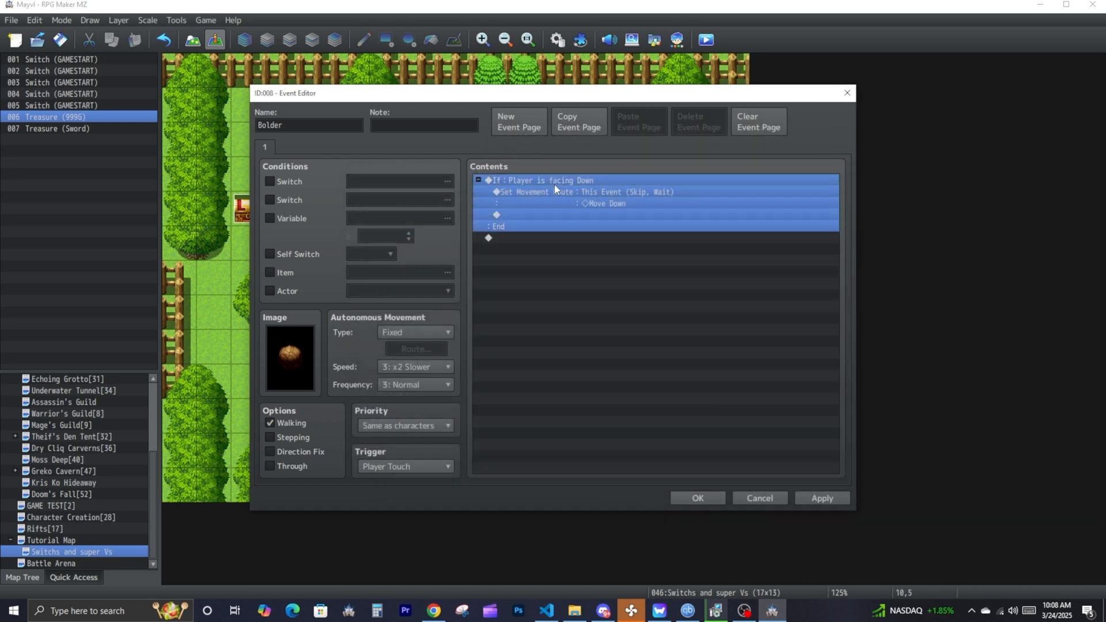
right_click(554, 185)
left_click(599, 241)
left_click(574, 267)
right_click(574, 268)
left_click(599, 336)
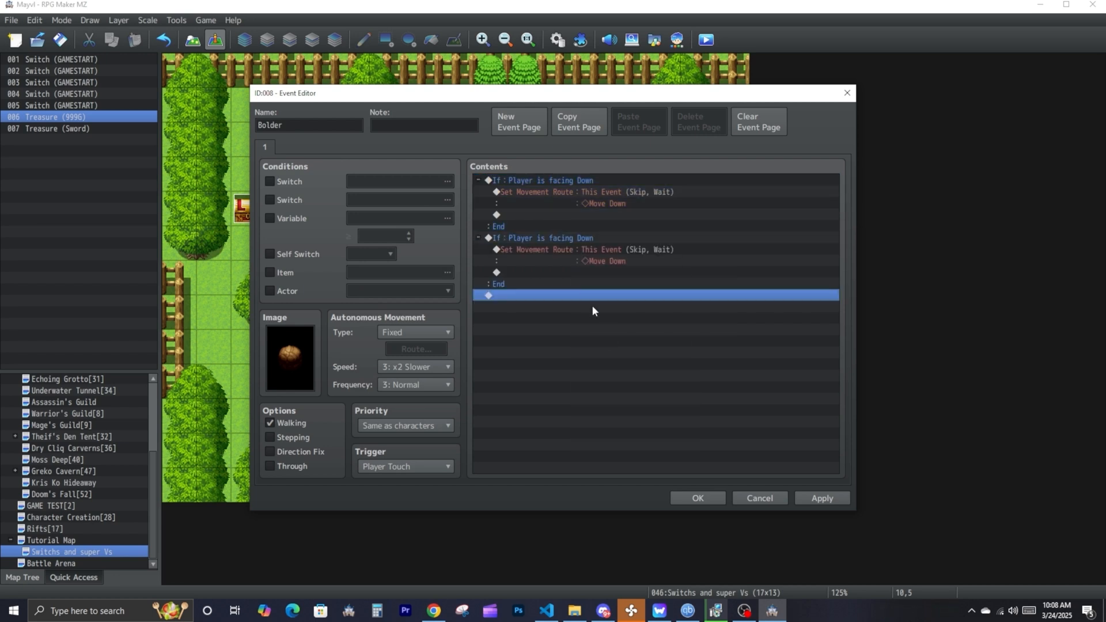
- Change the second branch's condition to the Player facing Left
right_click(573, 238)
left_click(603, 260)
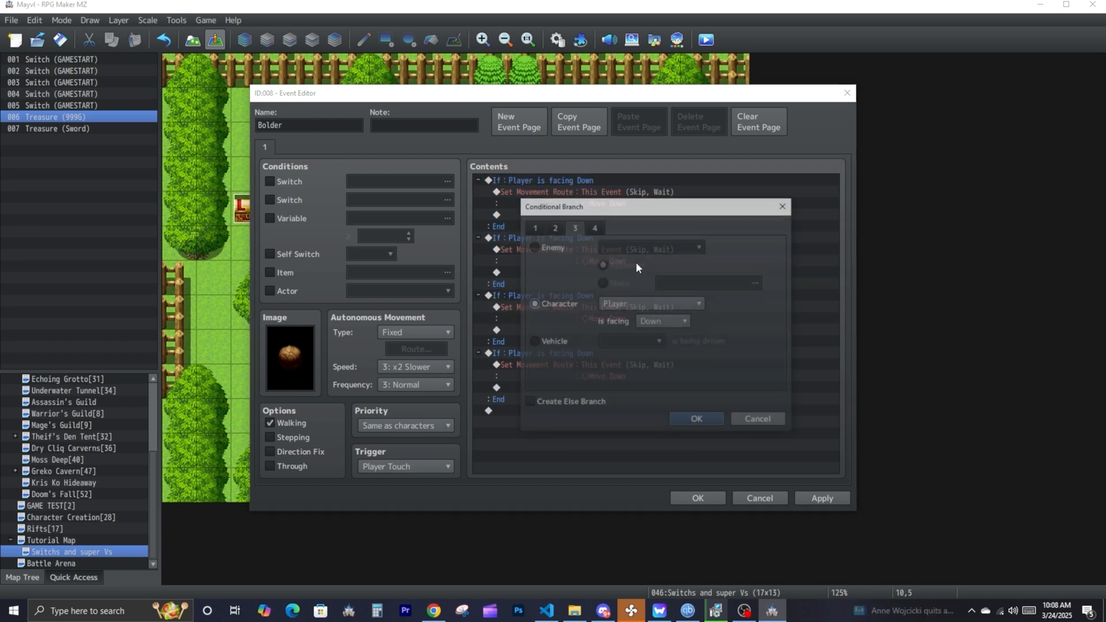
left_click(662, 321)
left_click(661, 346)
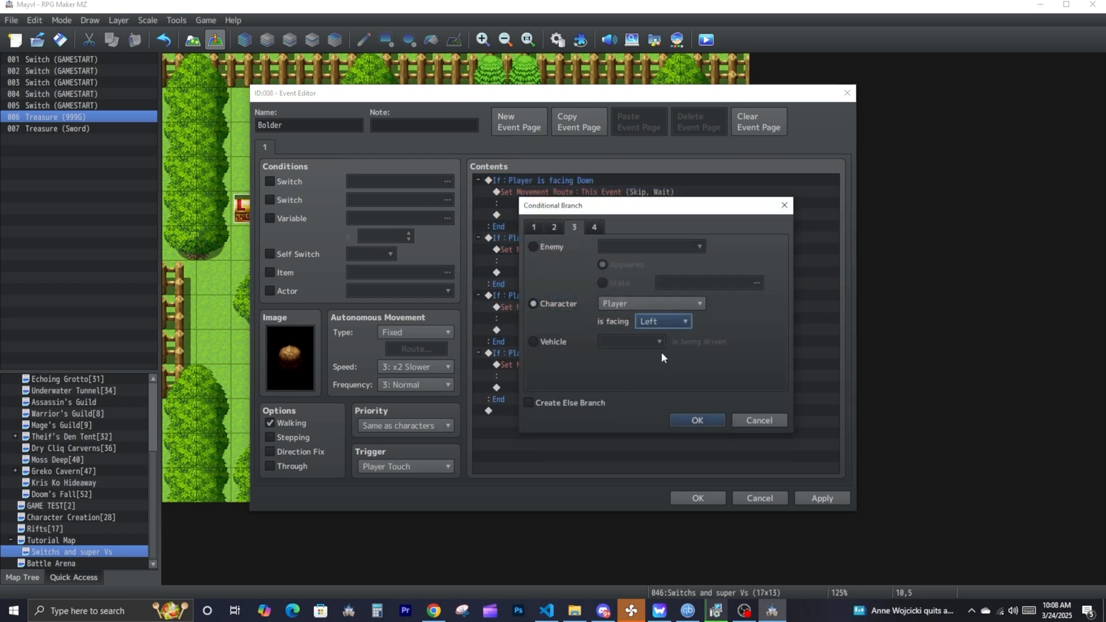
left_click(706, 420)
- Replace Move Down with Move Left in the second branch's movement route
double_click(570, 250)
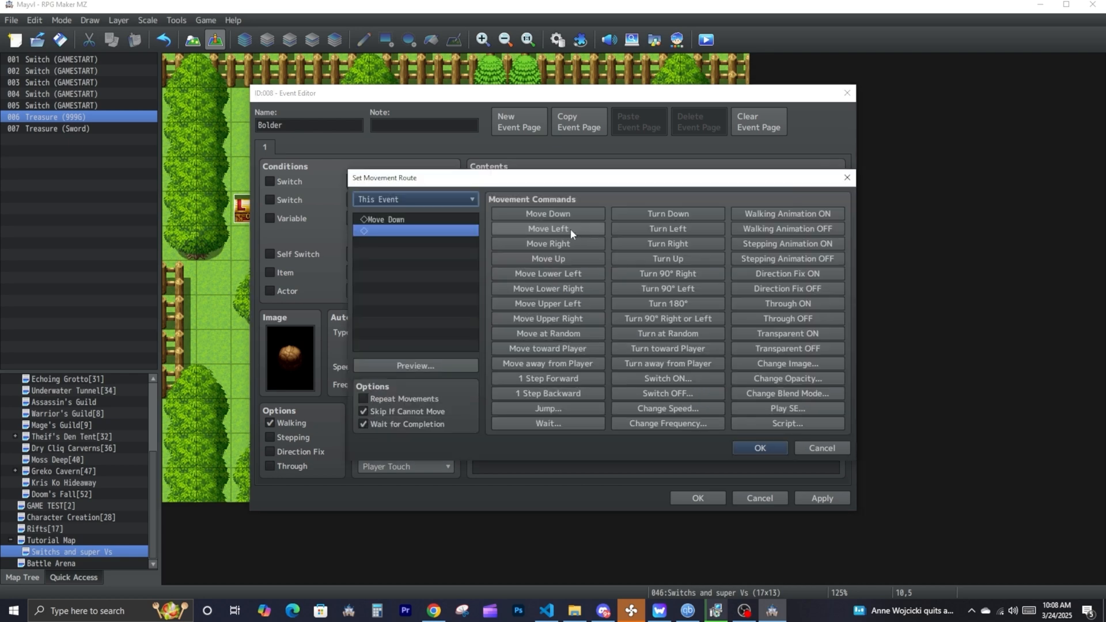
left_click(570, 229)
left_click(403, 231)
left_click(405, 220)
key("Delete")
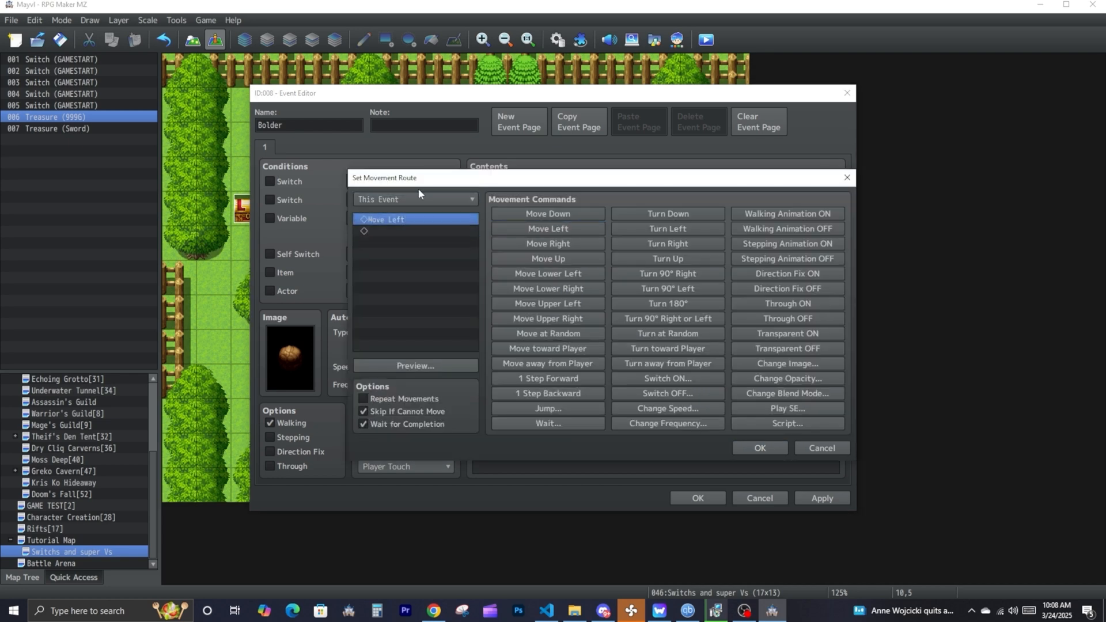
- Change the third branch to facing Right with Move Right and the fourth to facing Up with Move Up, and confirm the event
left_click(413, 220)
key("Delete")
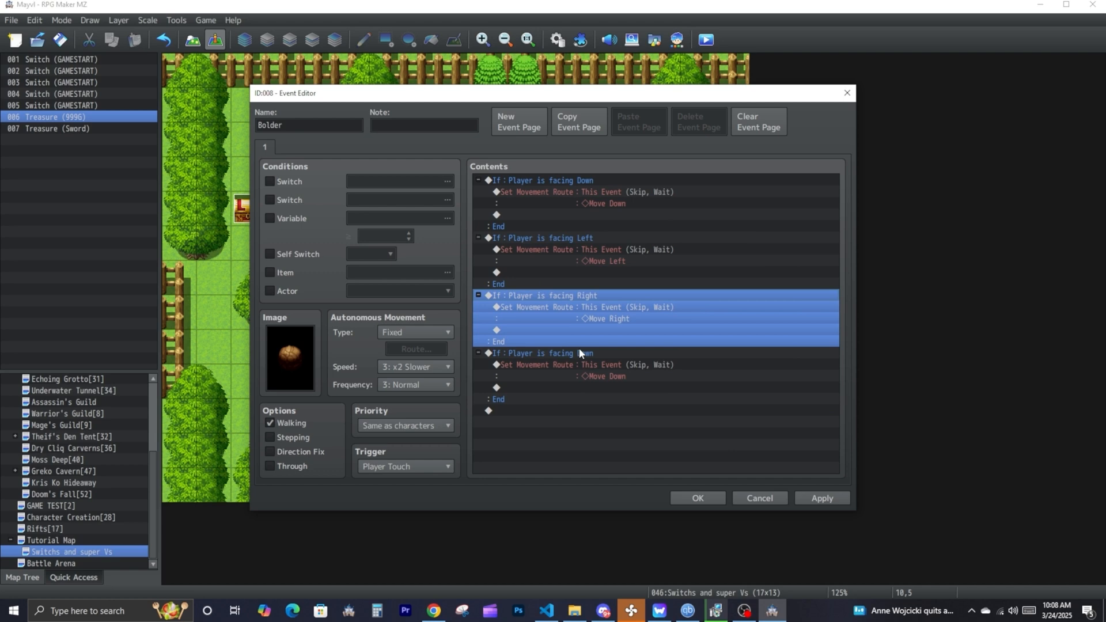
right_click(579, 349)
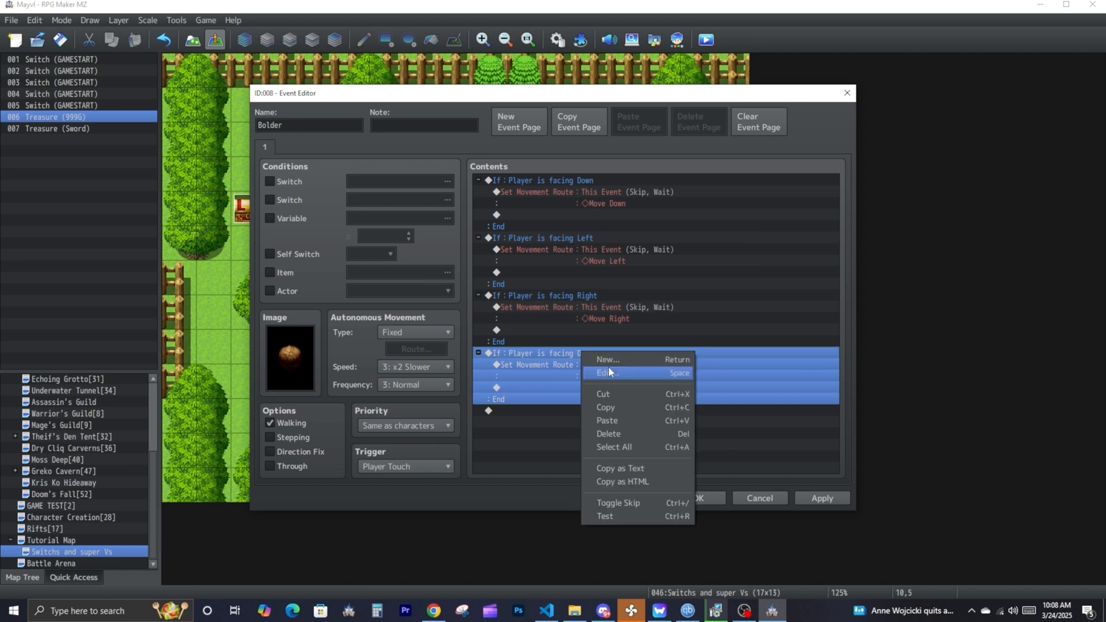
left_click(608, 368)
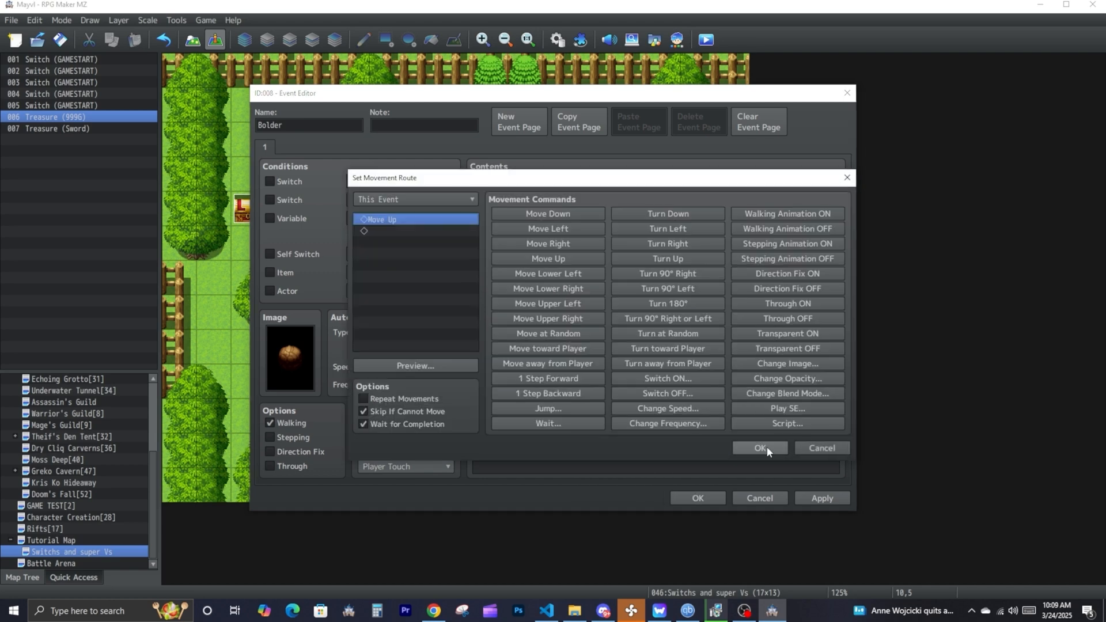
left_click(766, 446)
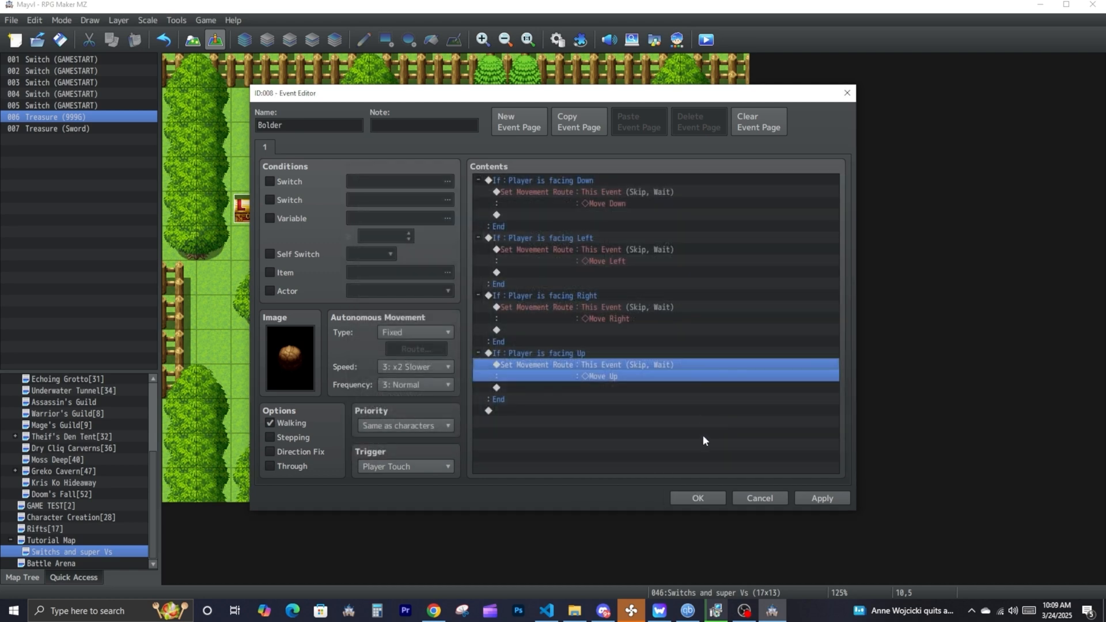
left_click(697, 497)
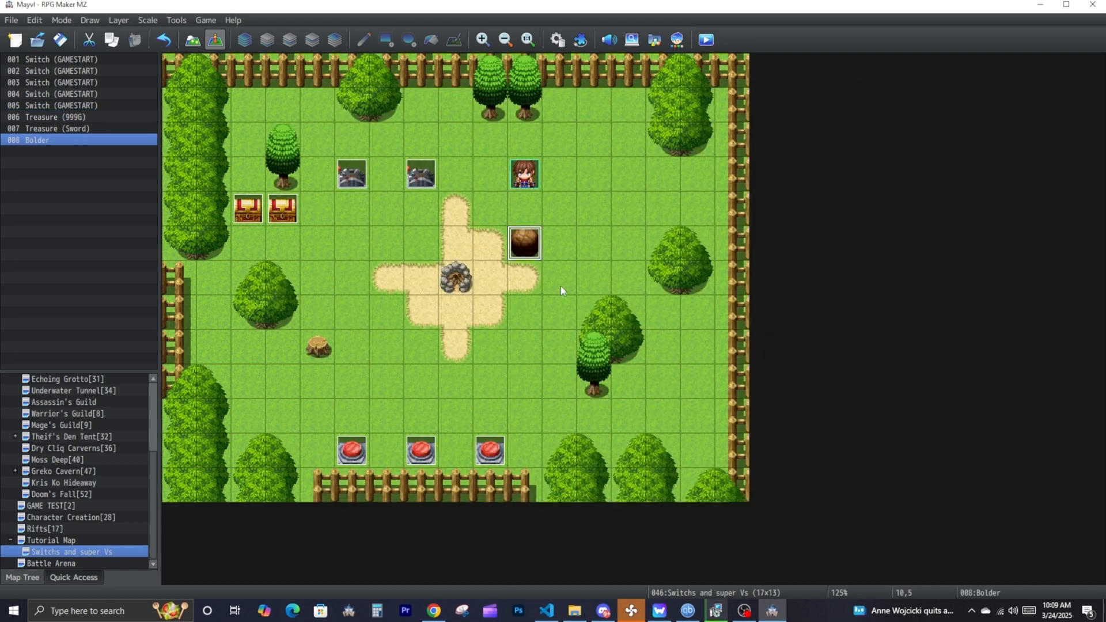
- Launch a playtest of the game on the map containing the boulder event
left_click(706, 39)
left_click(529, 323)
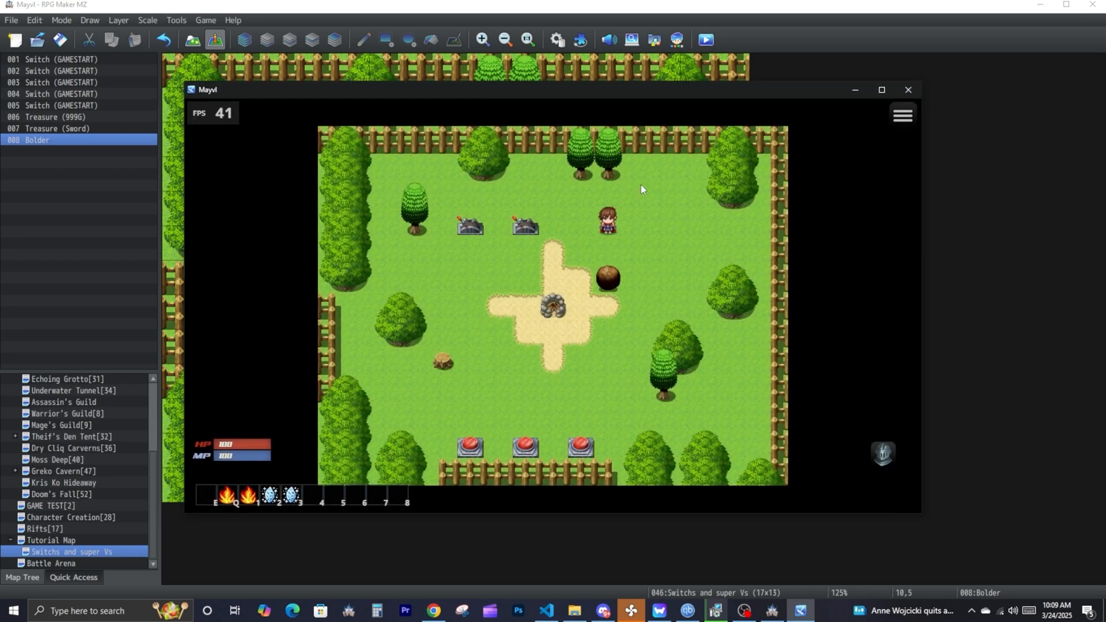
- Playtest the boulder by pushing it downward and sideways with the player, and return to the map editor
left_click(612, 280)
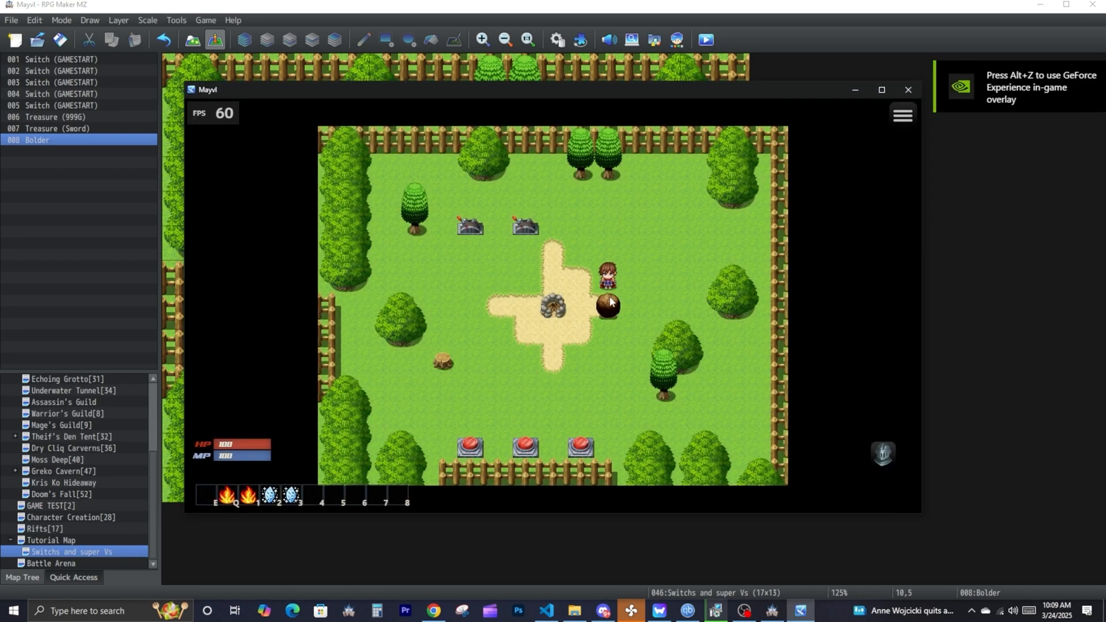
left_click(609, 295)
left_click(614, 337)
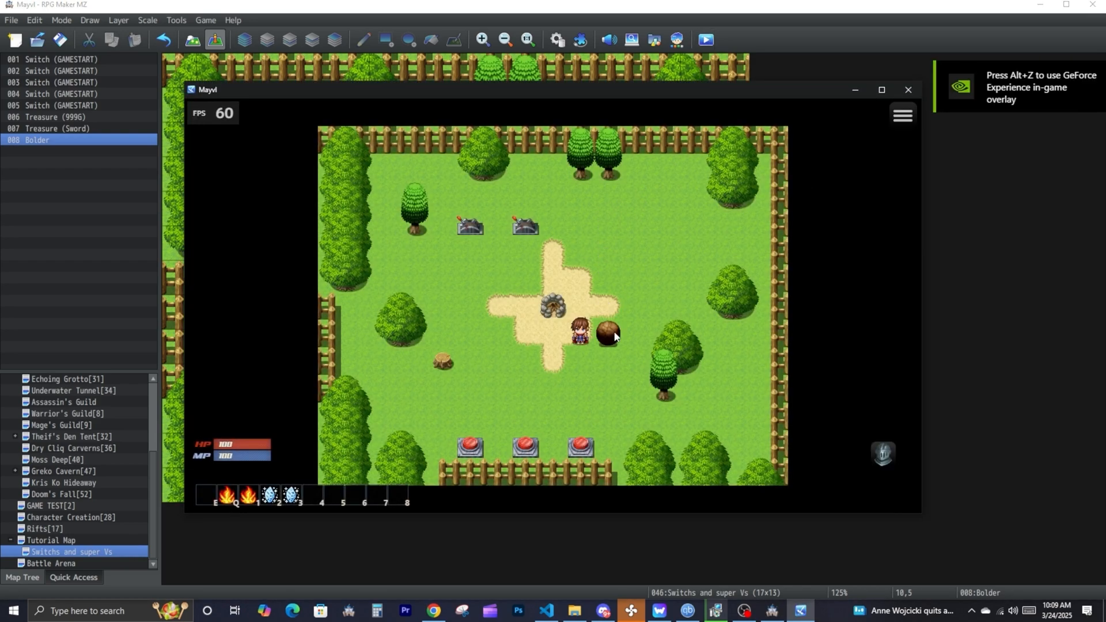
left_click(652, 308)
left_click(661, 343)
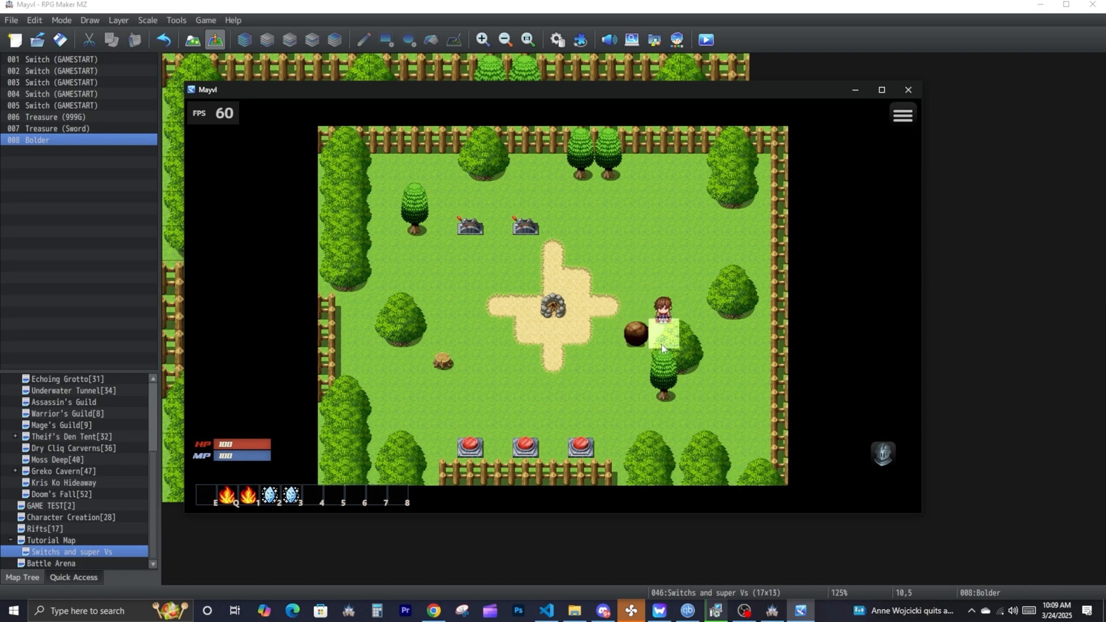
left_click(855, 89)
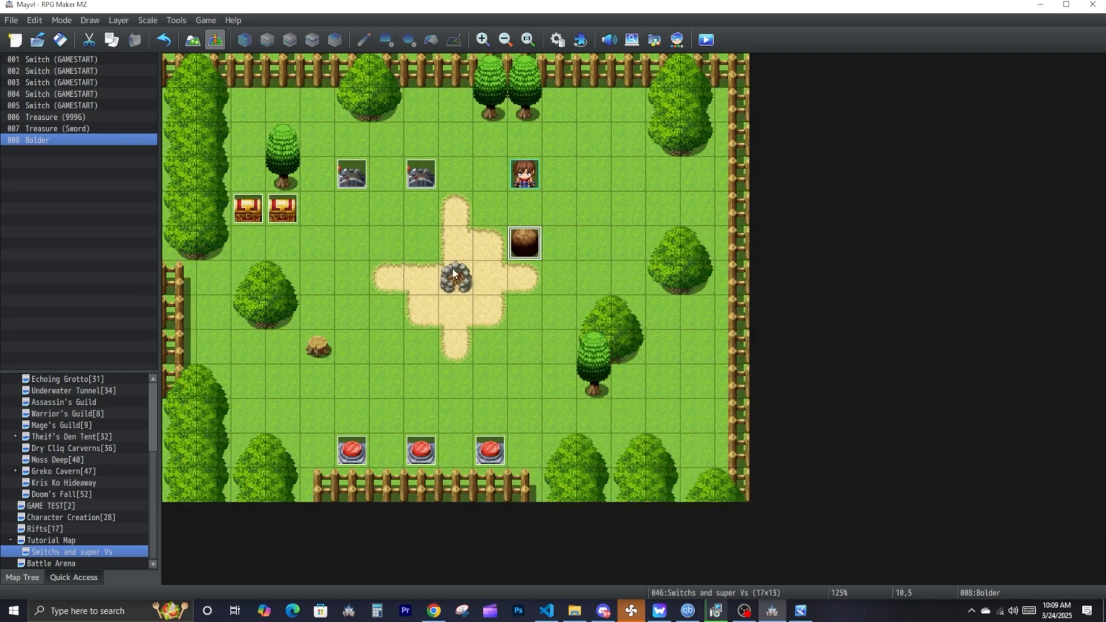
- Move the sword chest beside the fire pit and the boulder above it, and paste copies of the boulder to the chest's right and below it
left_click_drag(273, 214, 496, 281)
left_click_drag(523, 247, 495, 243)
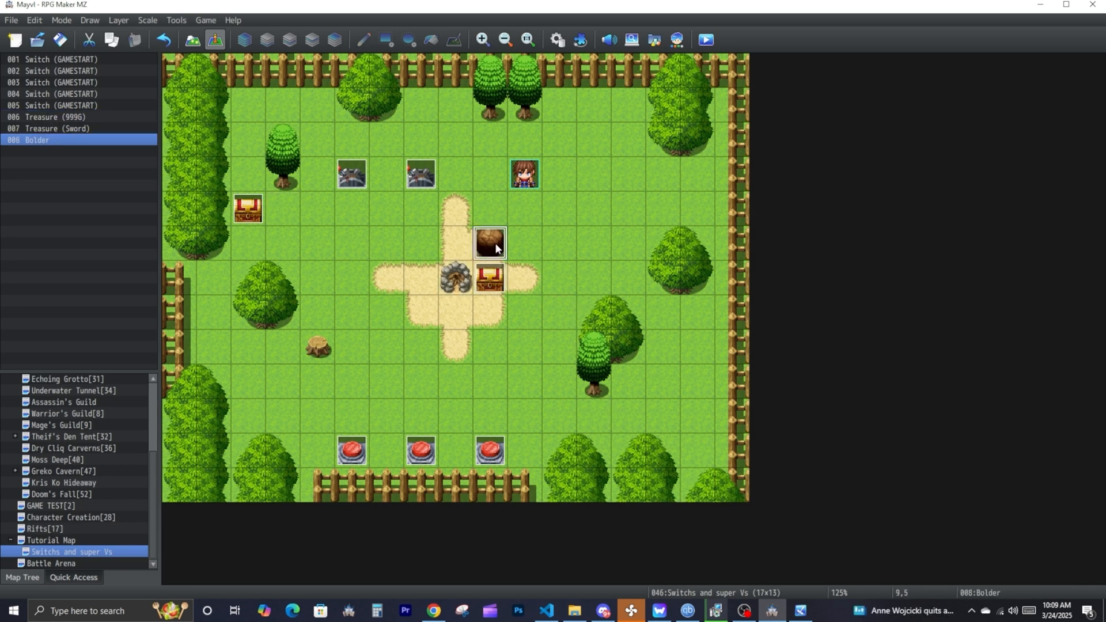
right_click(495, 242)
left_click(537, 305)
right_click(533, 286)
left_click(560, 356)
right_click(485, 305)
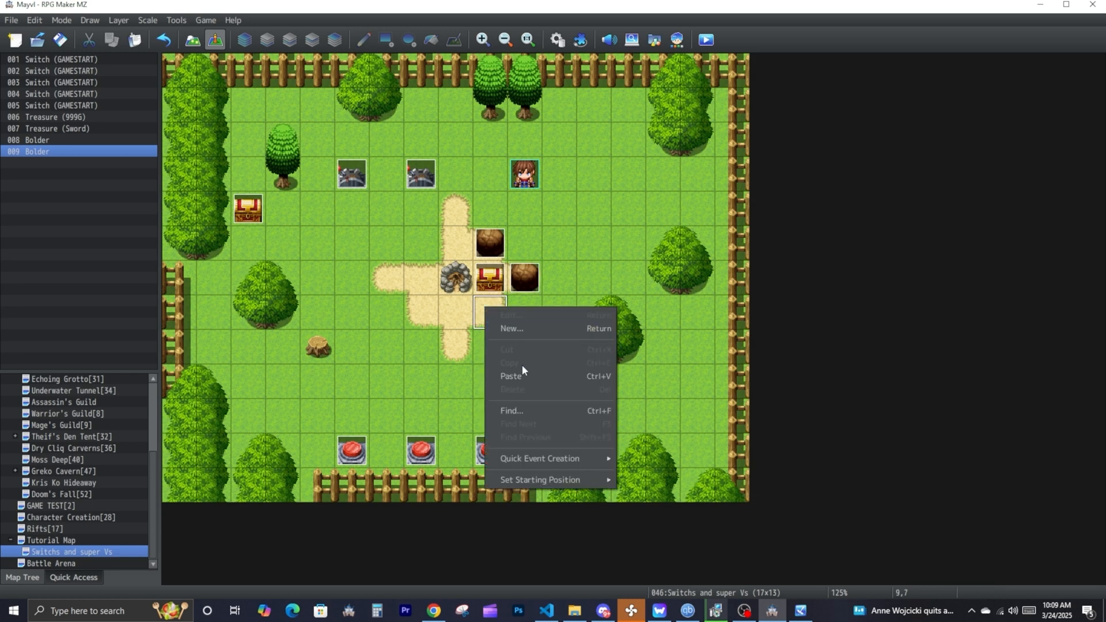
left_click(521, 371)
- Save the changes to the game and reload the running playtest with the three boulders
left_click(706, 39)
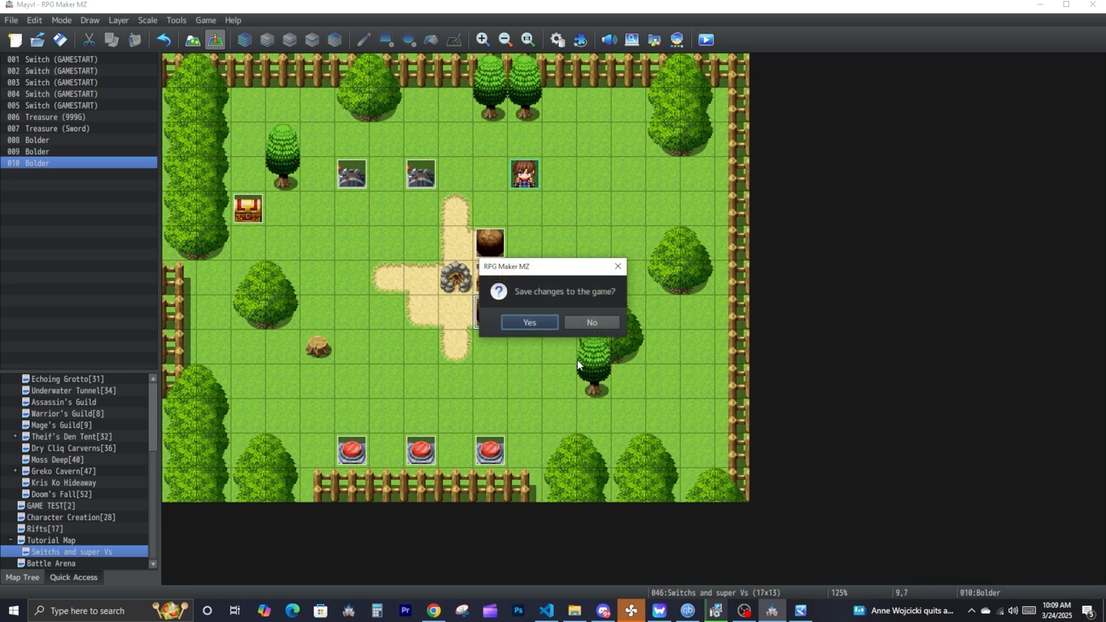
left_click(526, 317)
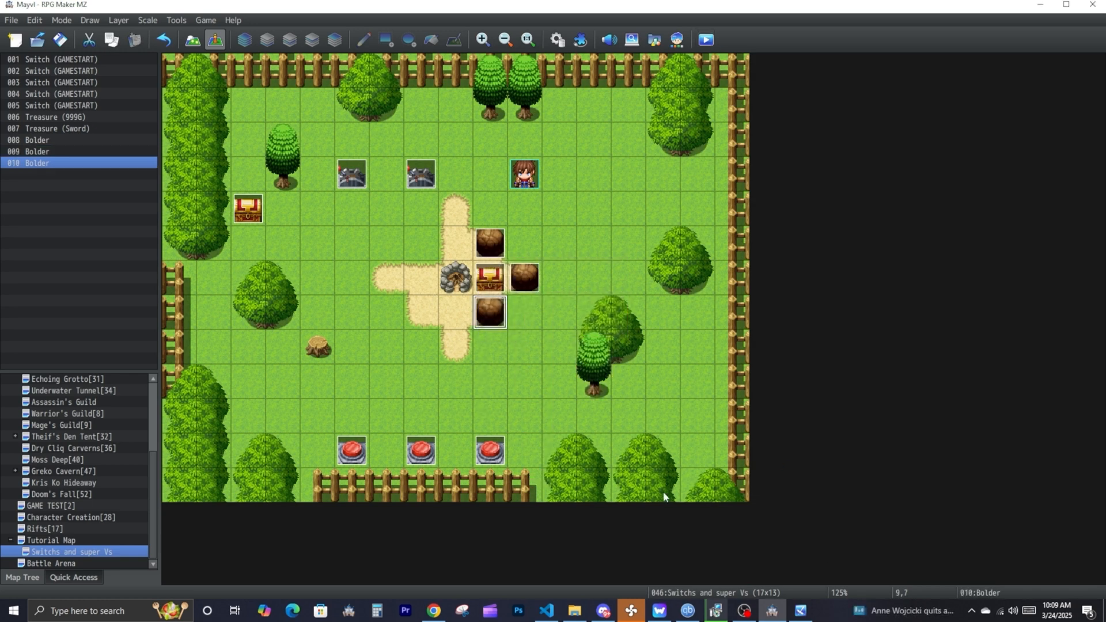
left_click(810, 613)
key("F4")
key("F4")
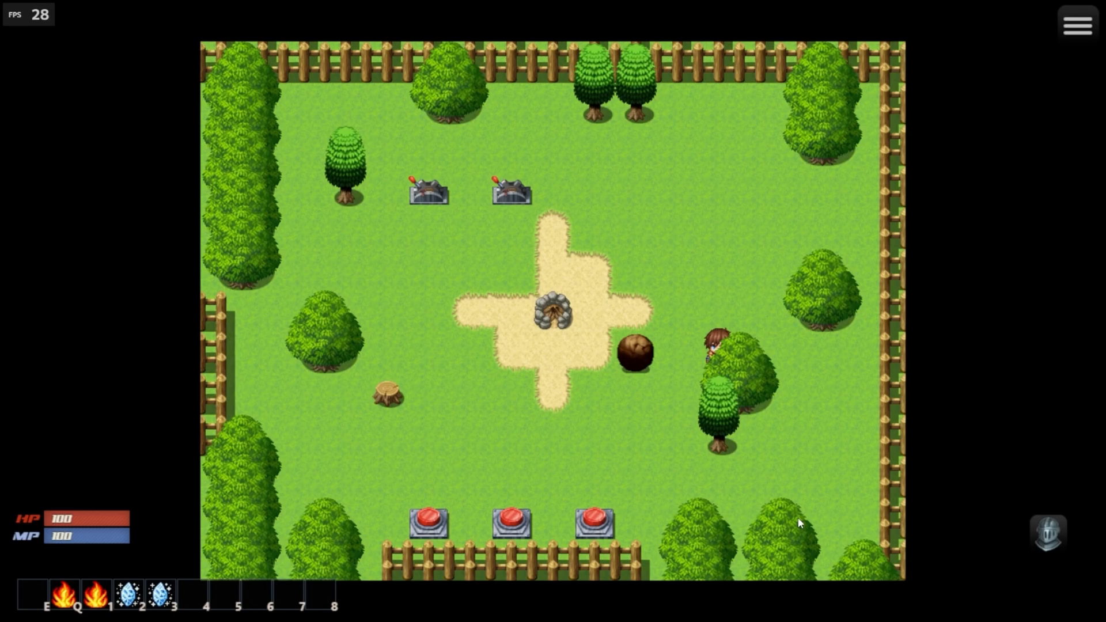
key("F5")
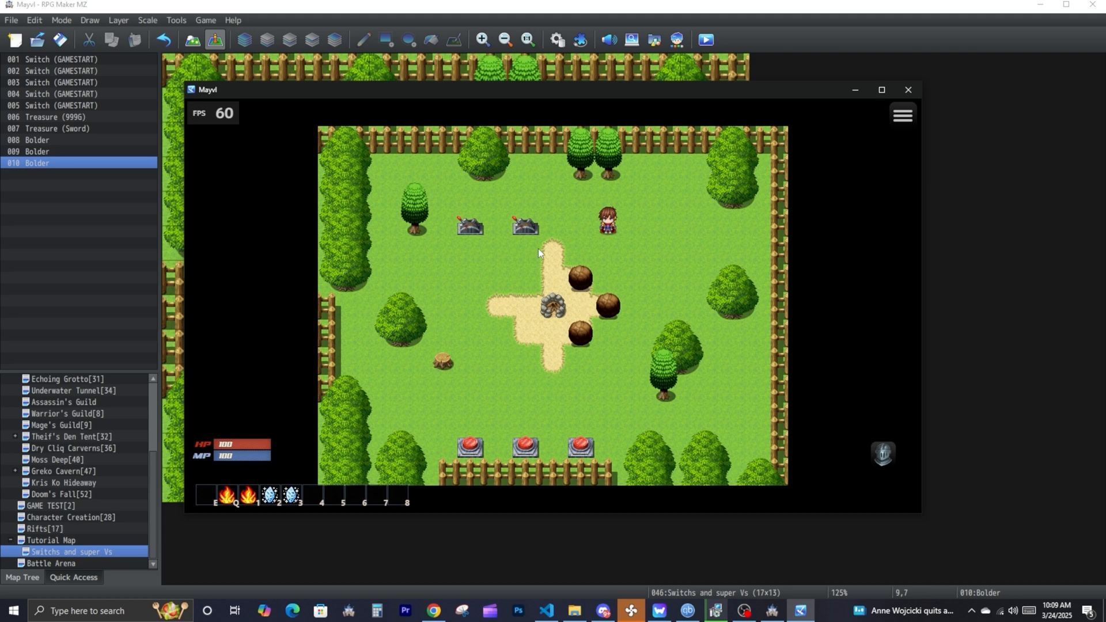
- Playtest the levers and floor buttons, push the boulders around the chest, and return to the map editor
left_click(506, 213)
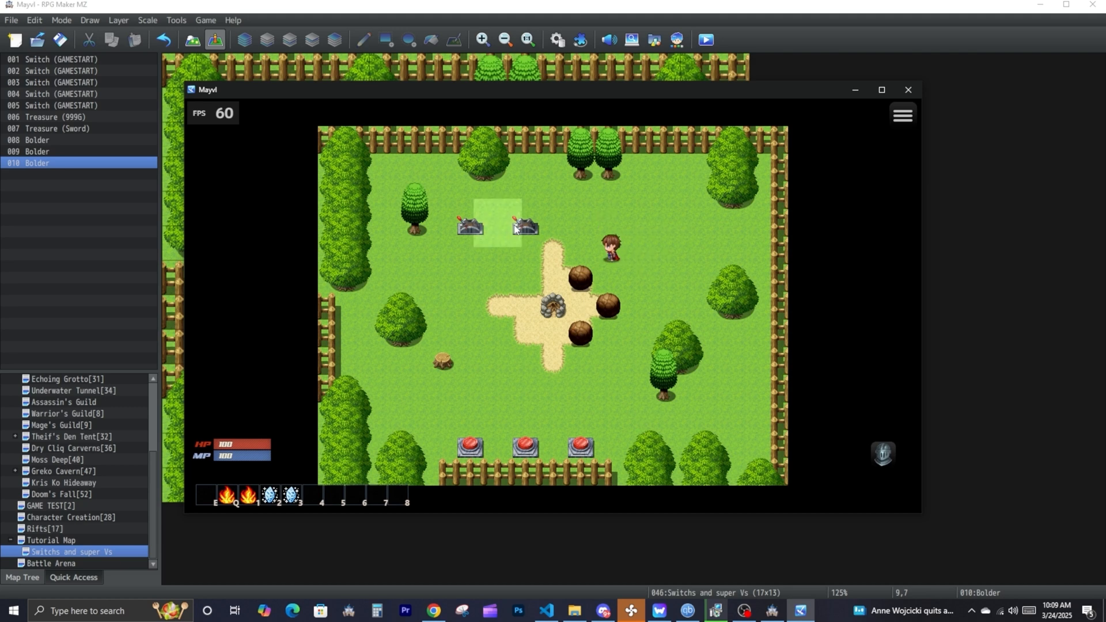
left_click(581, 444)
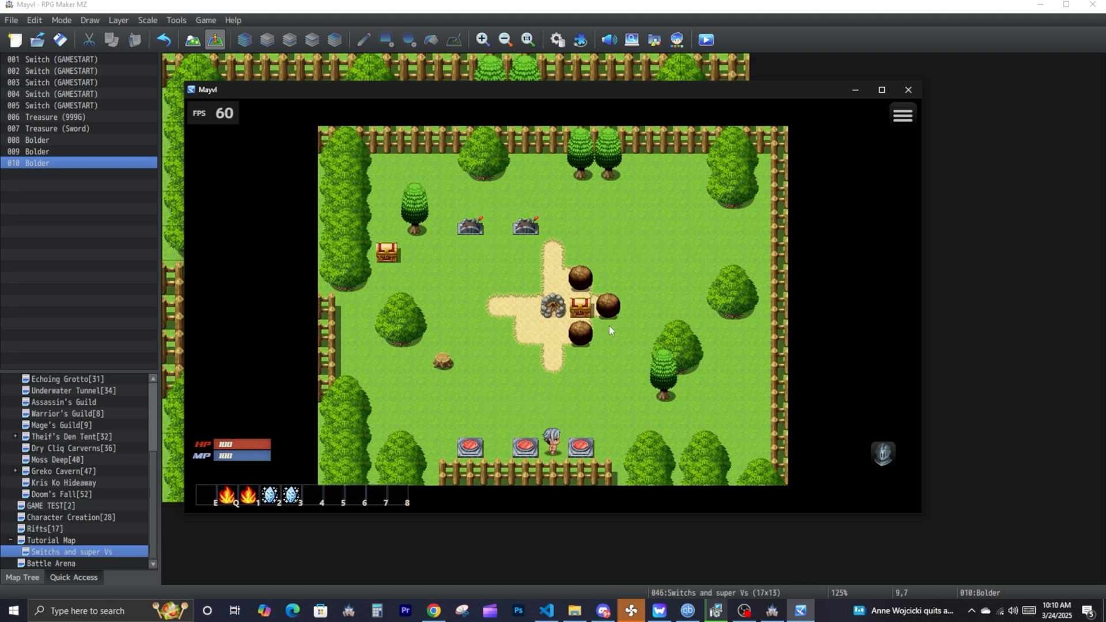
left_click(609, 326)
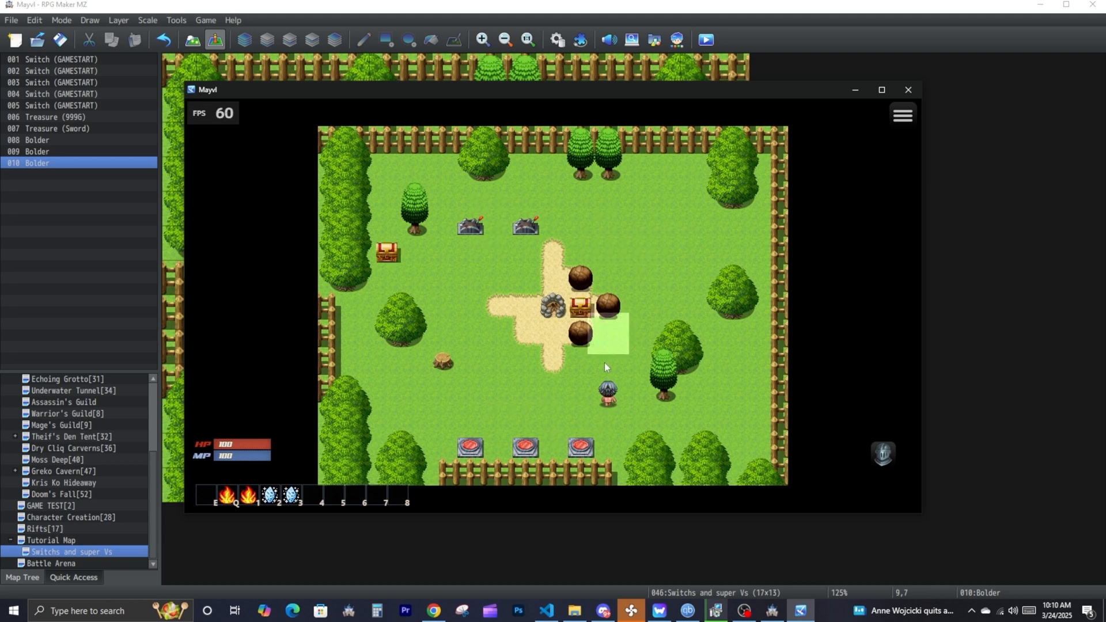
left_click(600, 305)
left_click(608, 279)
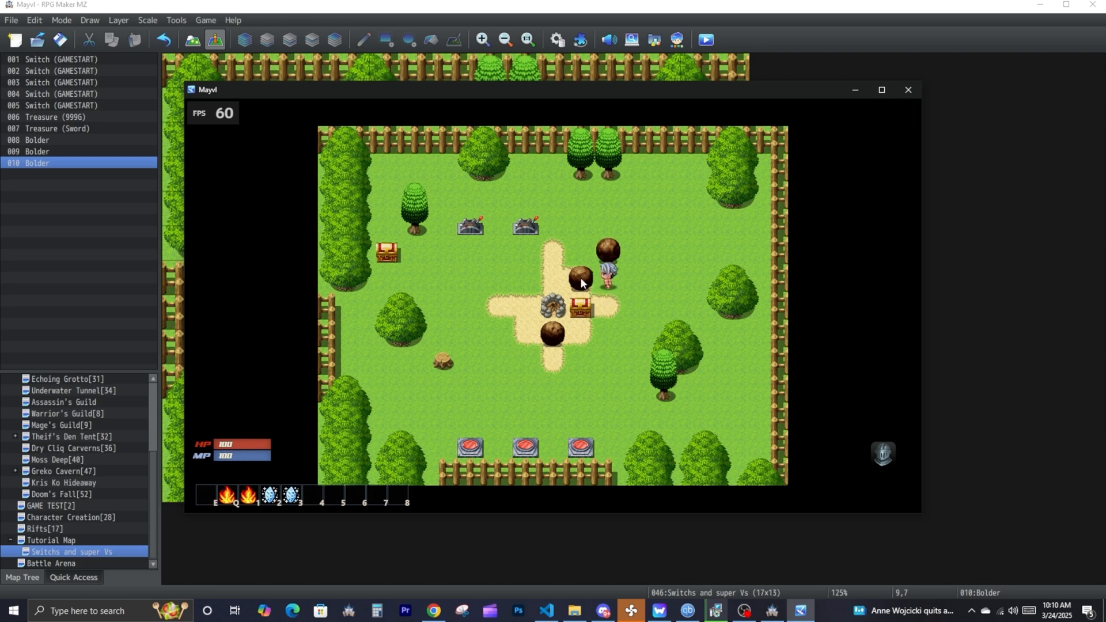
left_click(580, 277)
left_click(908, 89)
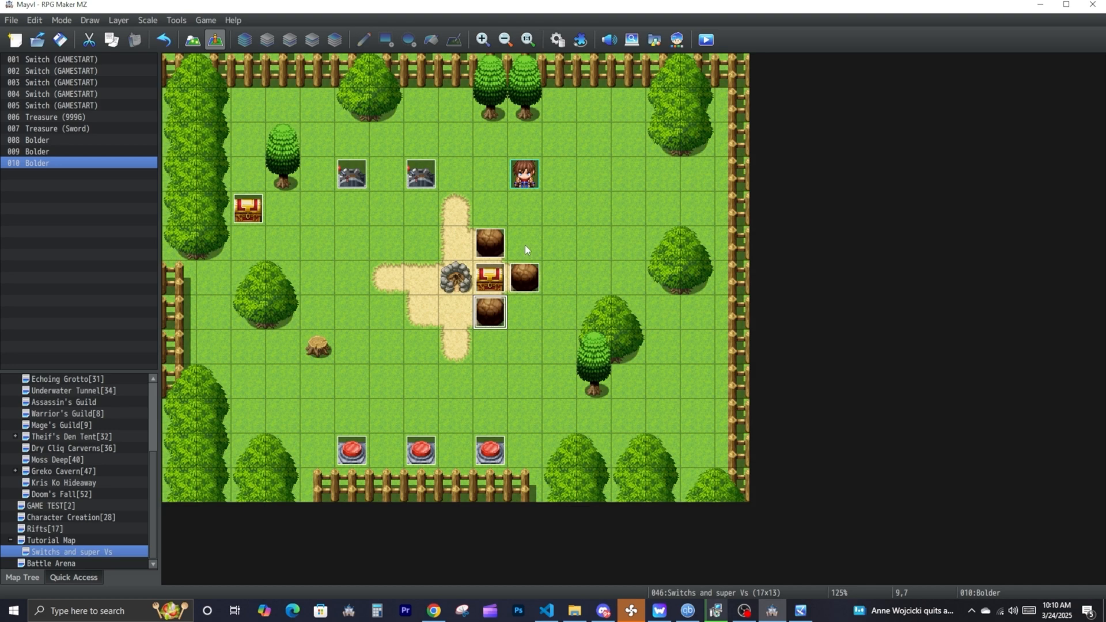
- Enable the Item condition on the boulder event above the chest and open its item selection
double_click(483, 242)
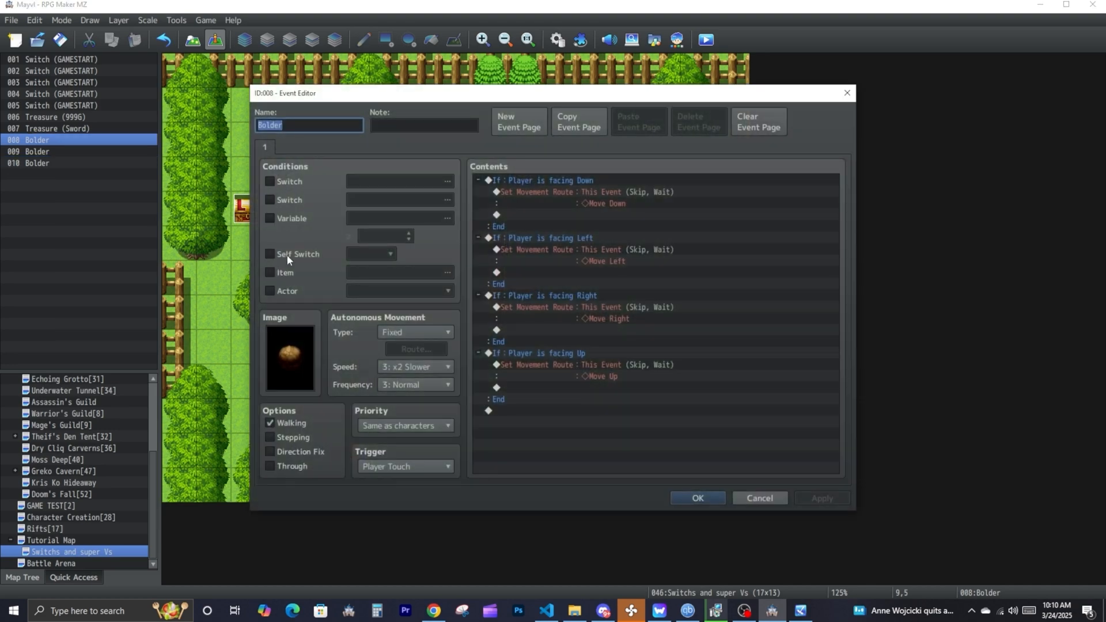
left_click(284, 271)
left_click(412, 269)
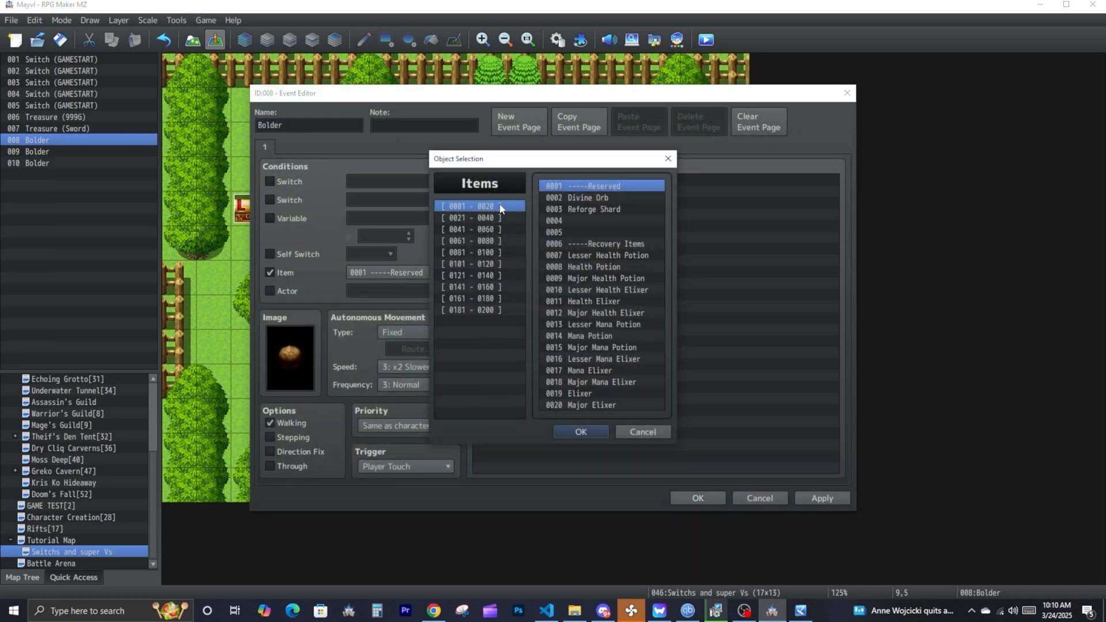
- Look through the item groups for an item to require for pushing the boulder, keeping the event's changes
left_click(500, 218)
left_click(497, 230)
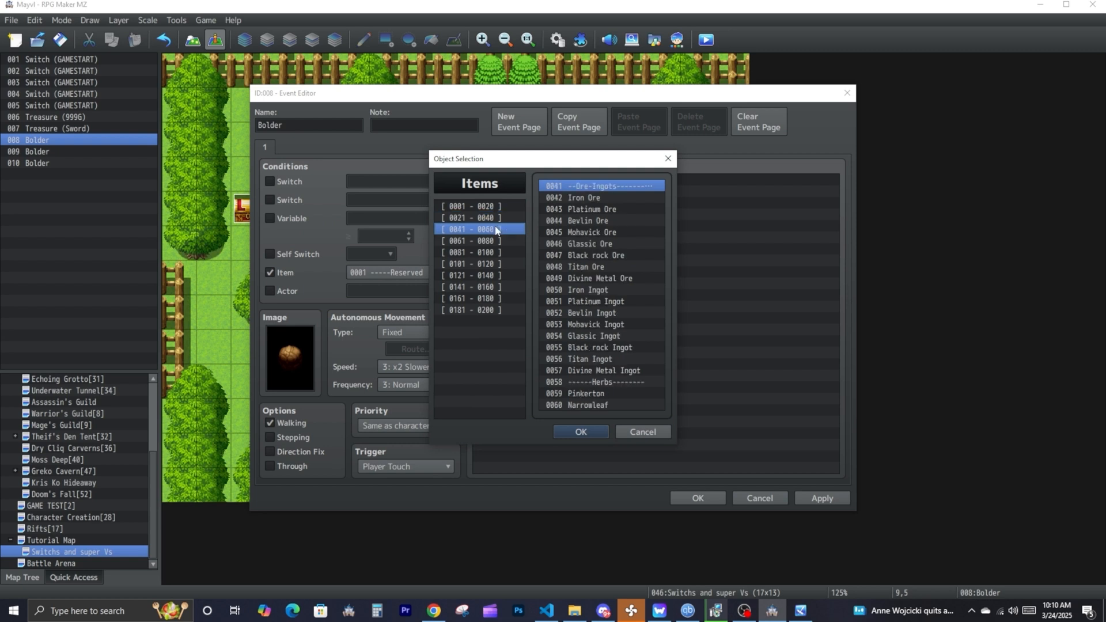
left_click(493, 241)
left_click(490, 252)
left_click(488, 275)
left_click(486, 287)
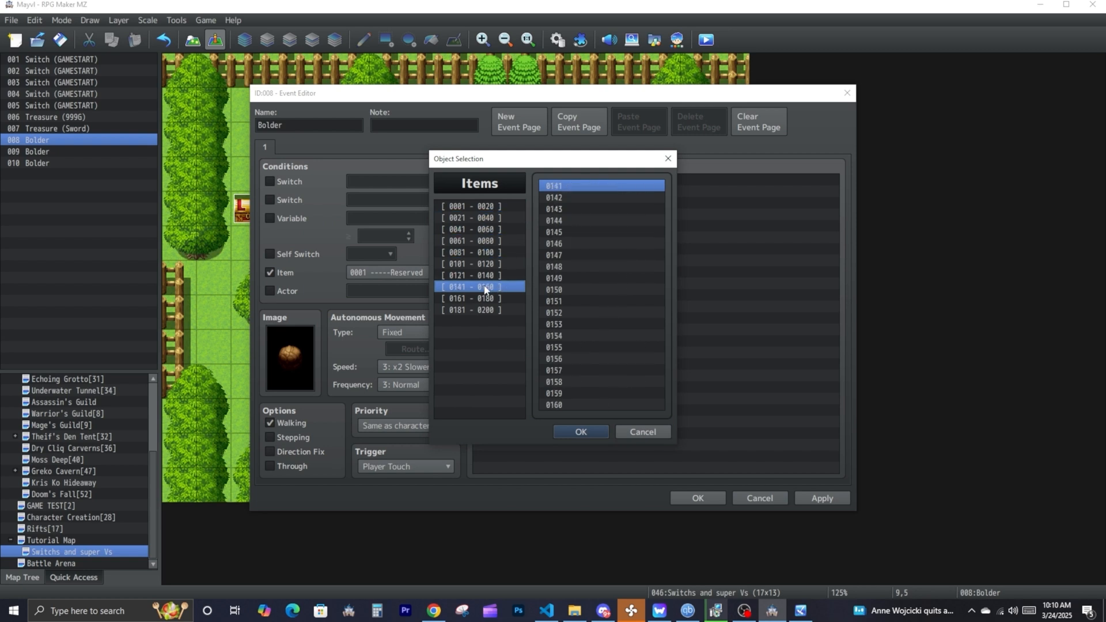
left_click(487, 277)
left_click(489, 269)
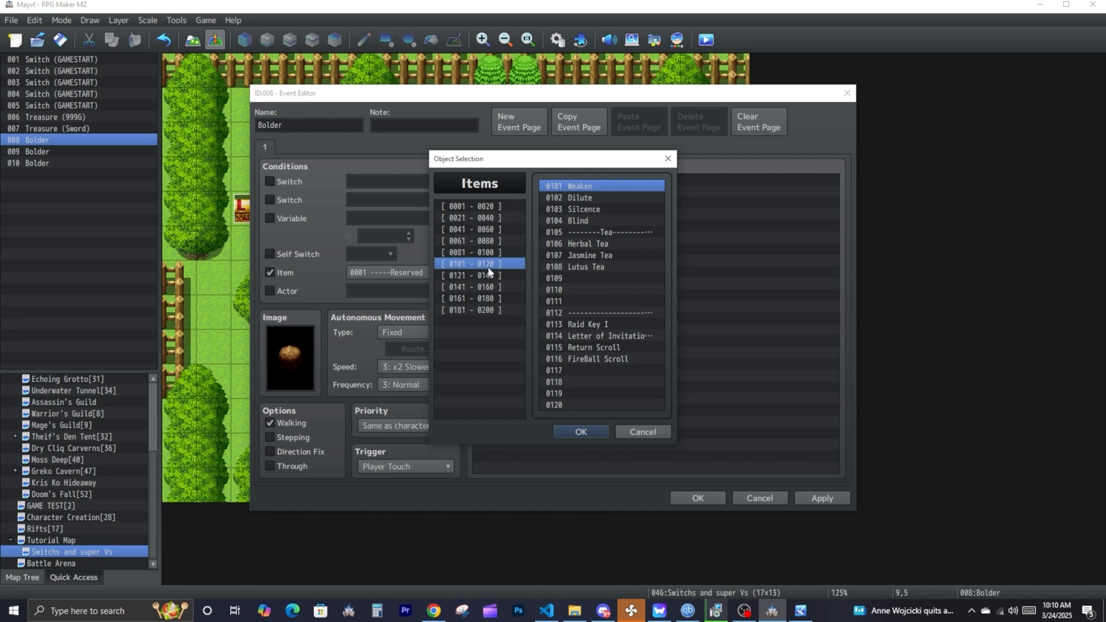
key("Escape")
key("Escape")
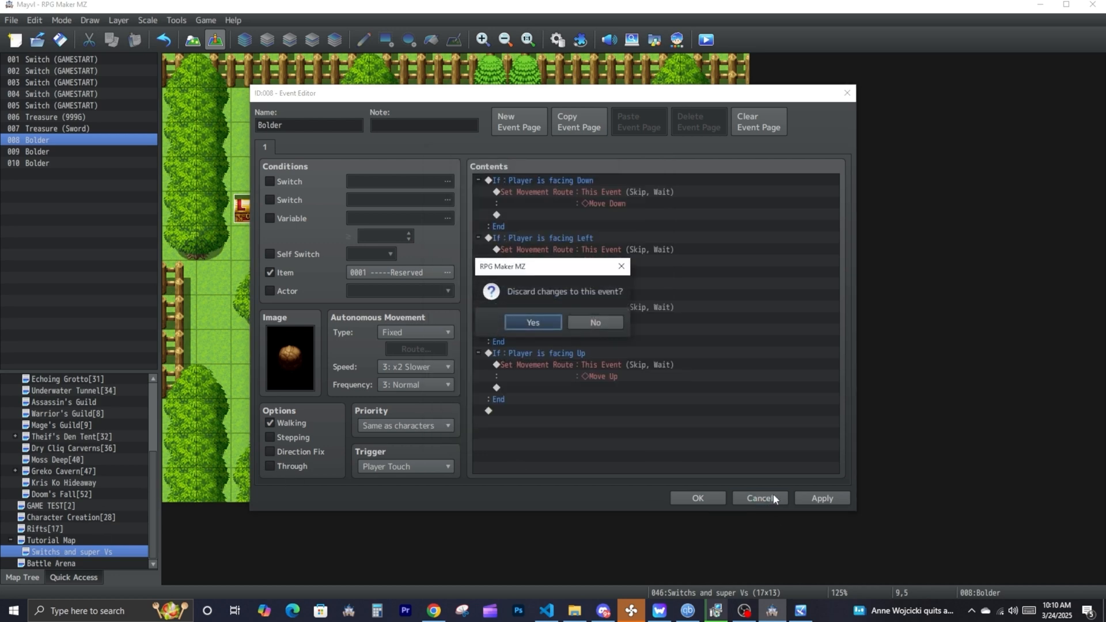
left_click(595, 322)
- Set the boulder's required item to 0037 Lifting Gloves and confirm the event
left_click(403, 274)
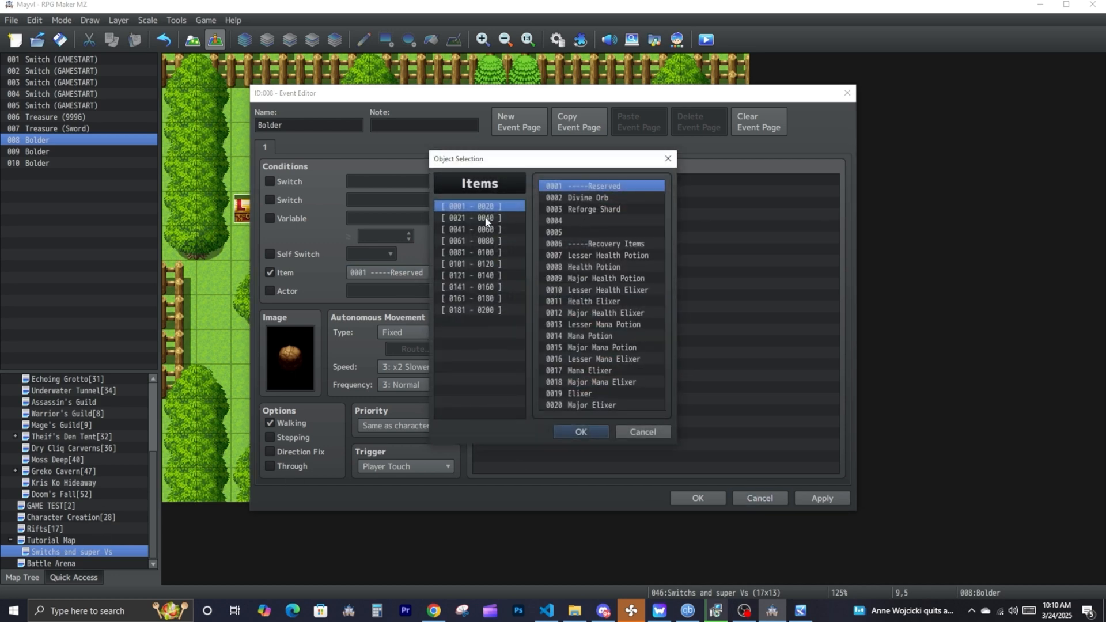
left_click_drag(486, 222, 485, 244)
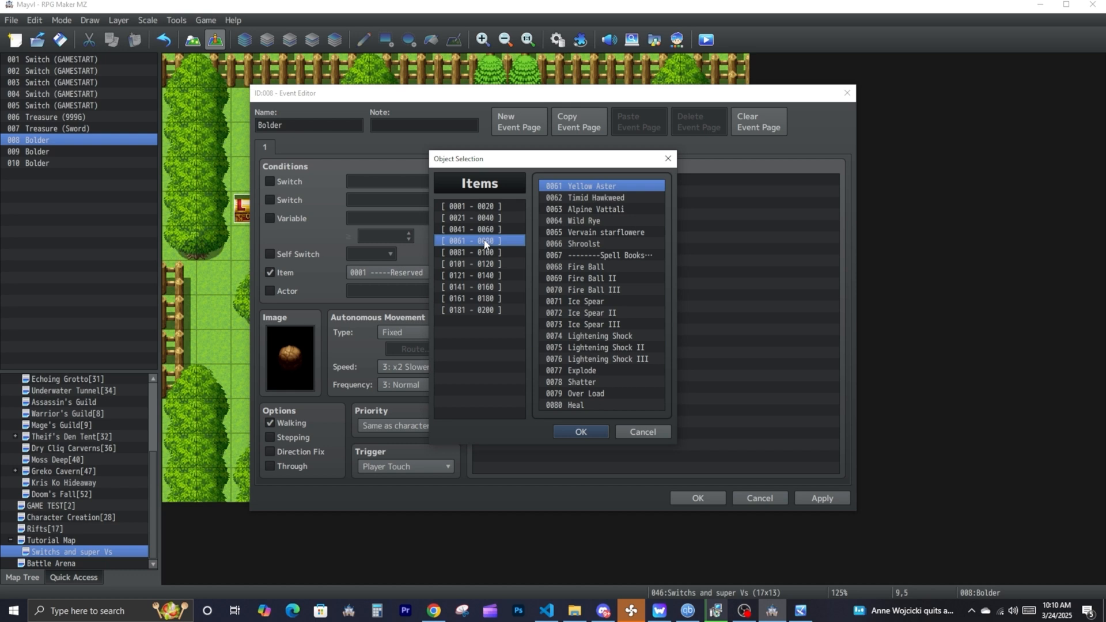
left_click(487, 265)
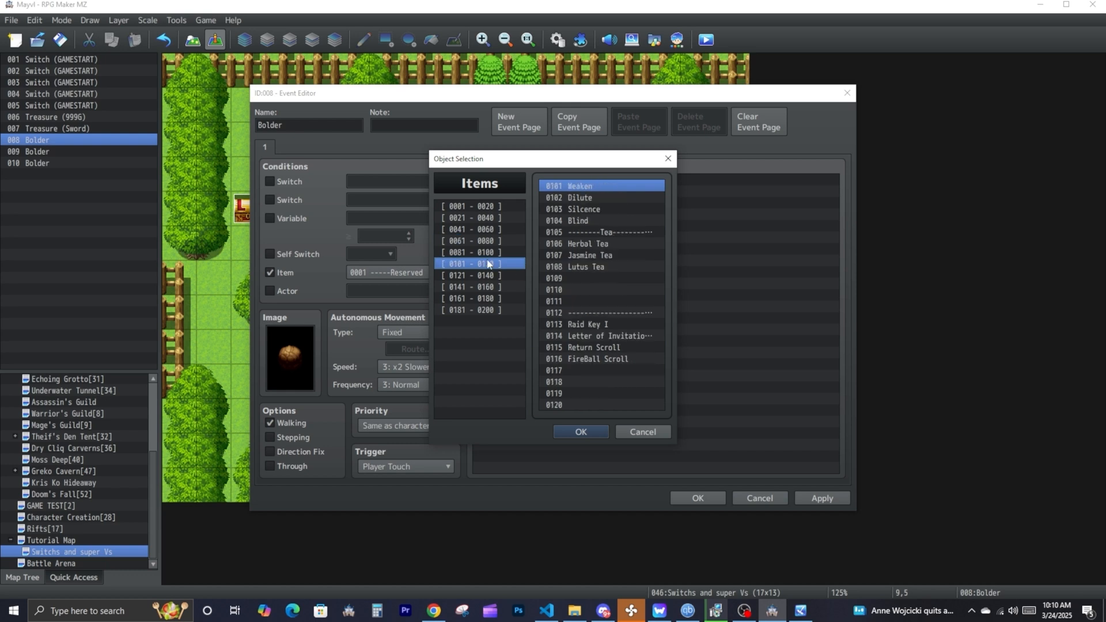
left_click_drag(487, 262, 485, 217)
double_click(596, 370)
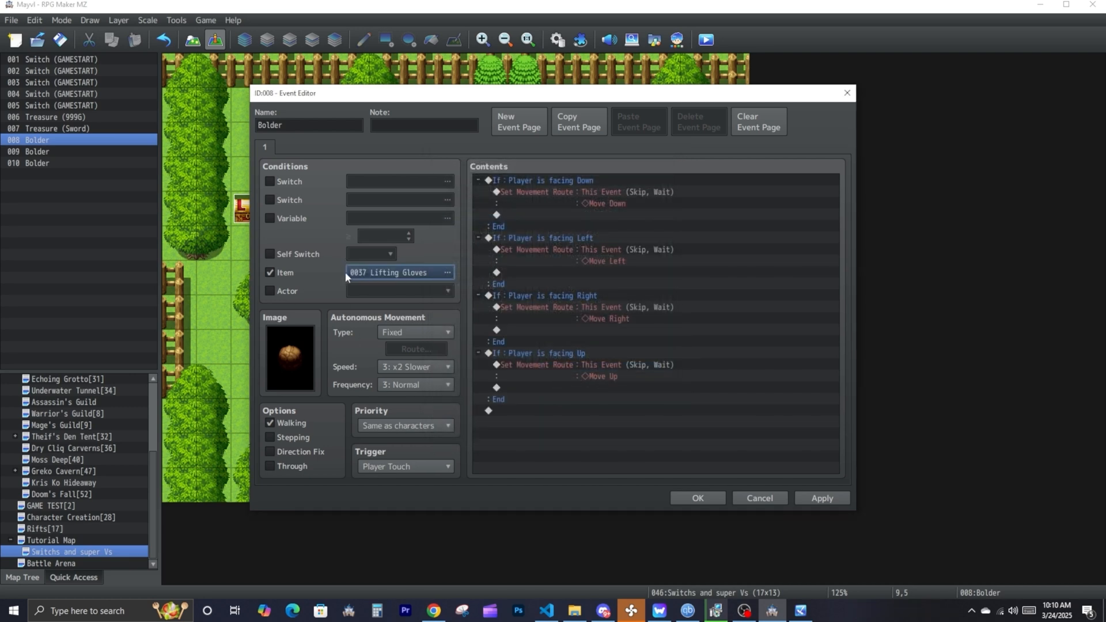
left_click(683, 500)
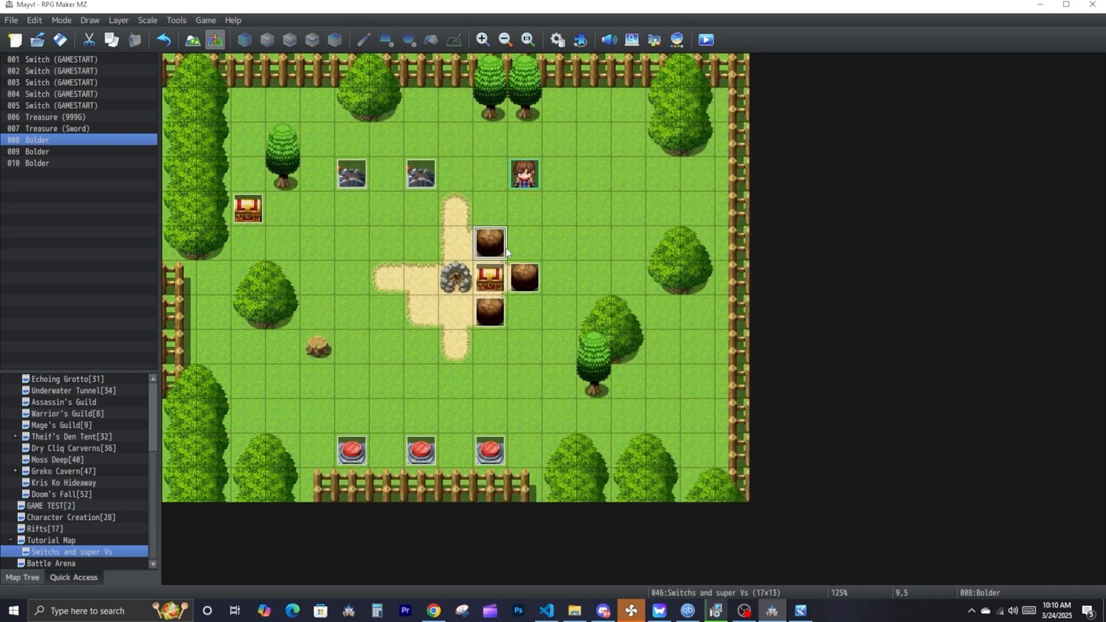
- Delete the two older boulder copies to the right of and below the chest
right_click(512, 281)
left_click(538, 364)
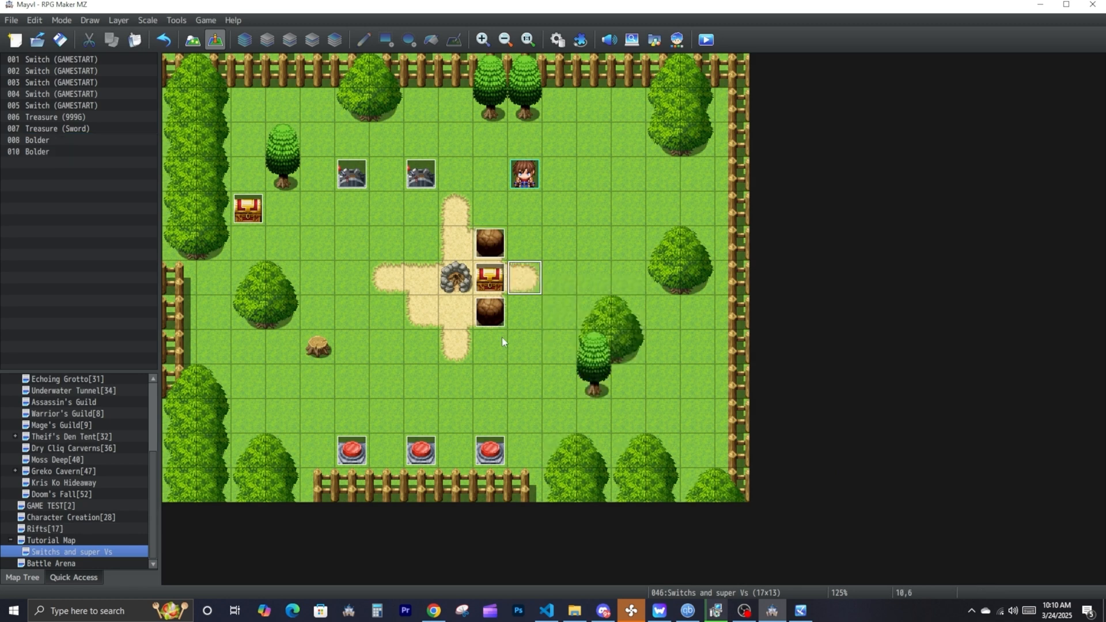
left_click(501, 326)
right_click(503, 330)
left_click(547, 409)
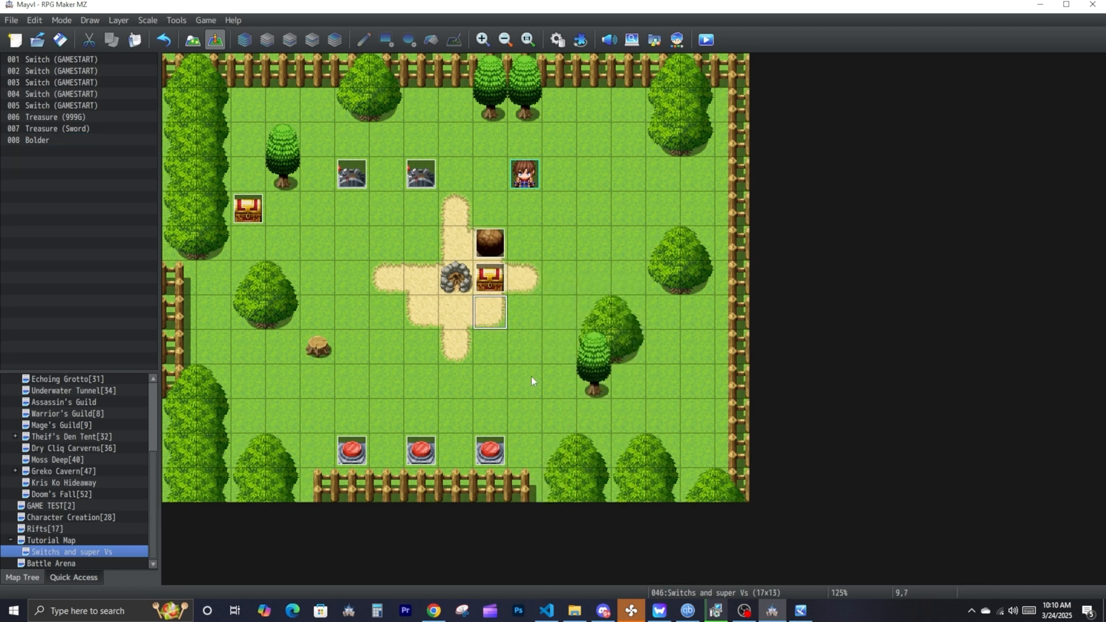
- Copy the remaining boulder event and paste it to the right of and below the chest
right_click(486, 257)
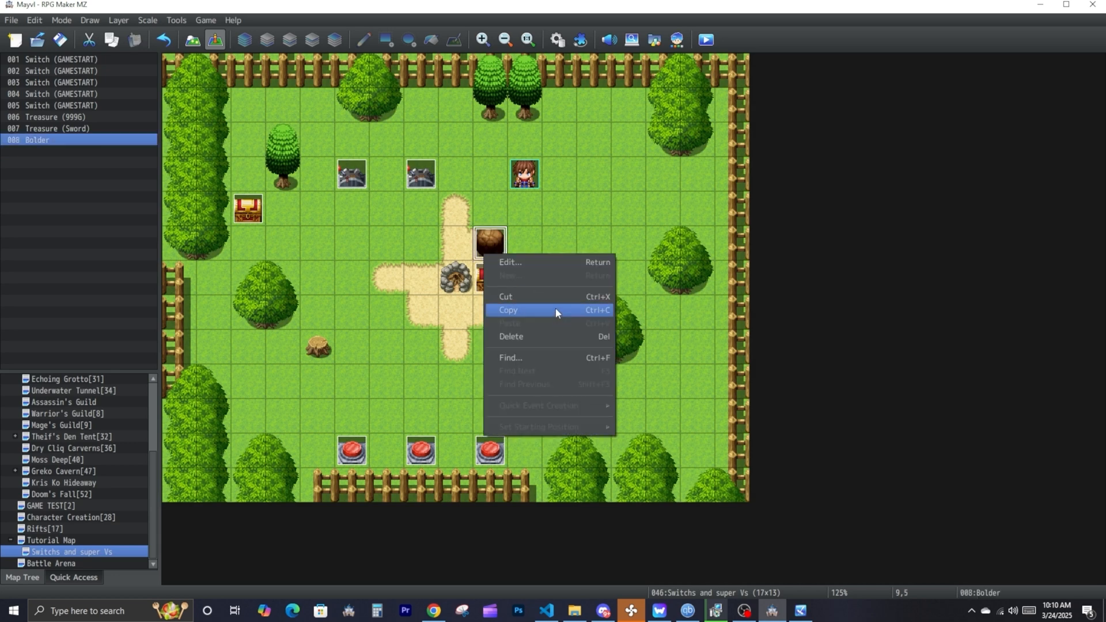
left_click(555, 309)
right_click(517, 284)
left_click(543, 353)
right_click(496, 319)
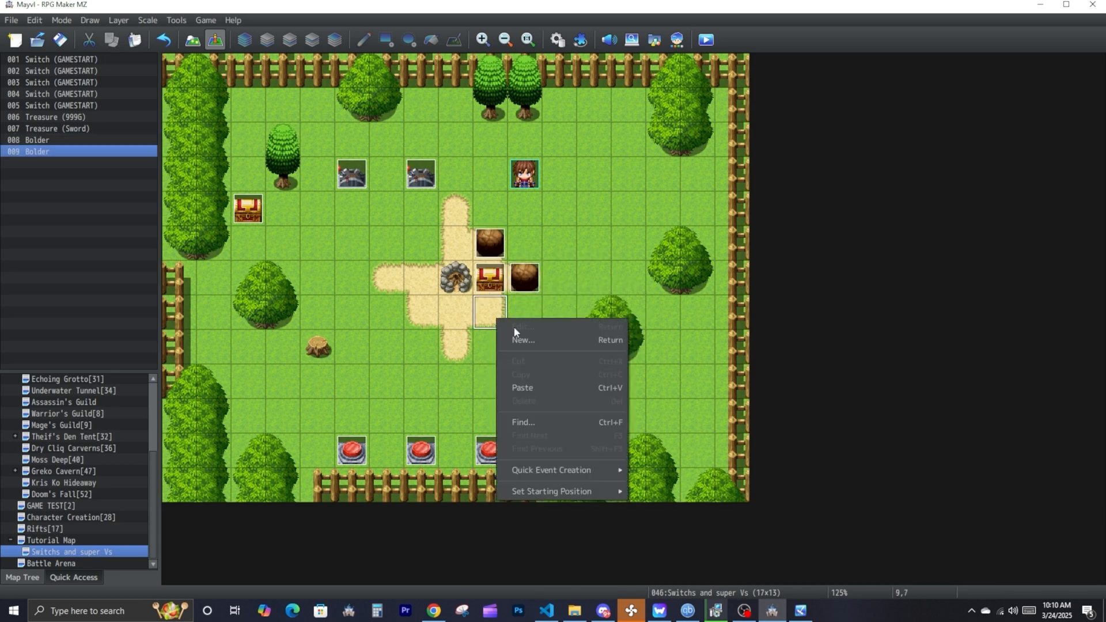
left_click(535, 387)
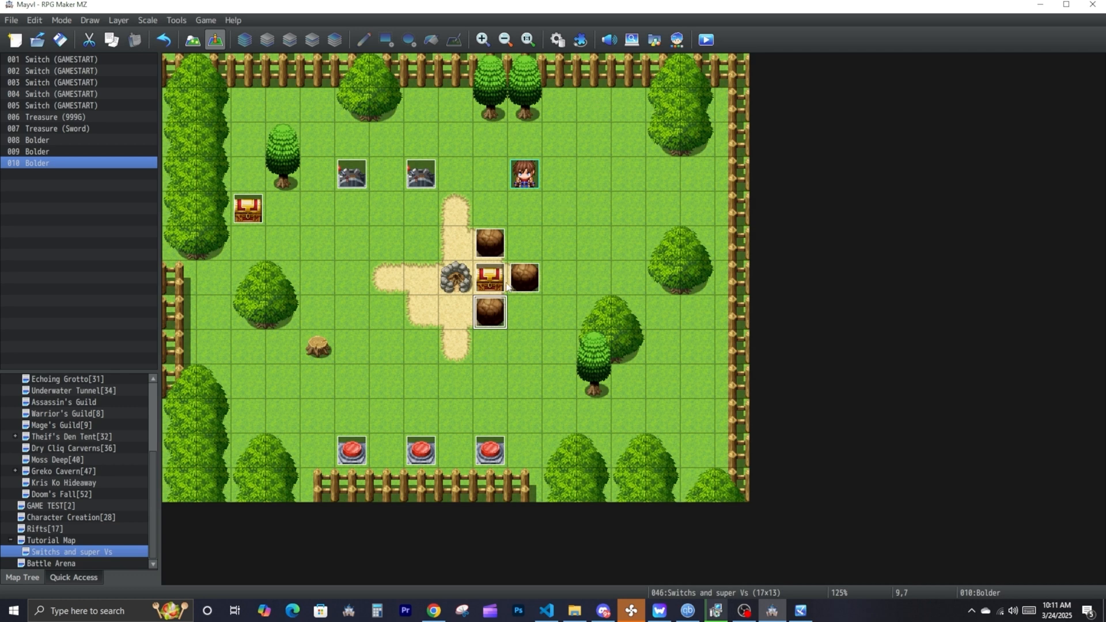
- Create a quick treasure event containing the Lifting Gloves item at map tile 13,1, near the upper-right trees
right_click(637, 103)
mouse_move(680, 247)
left_click(801, 279)
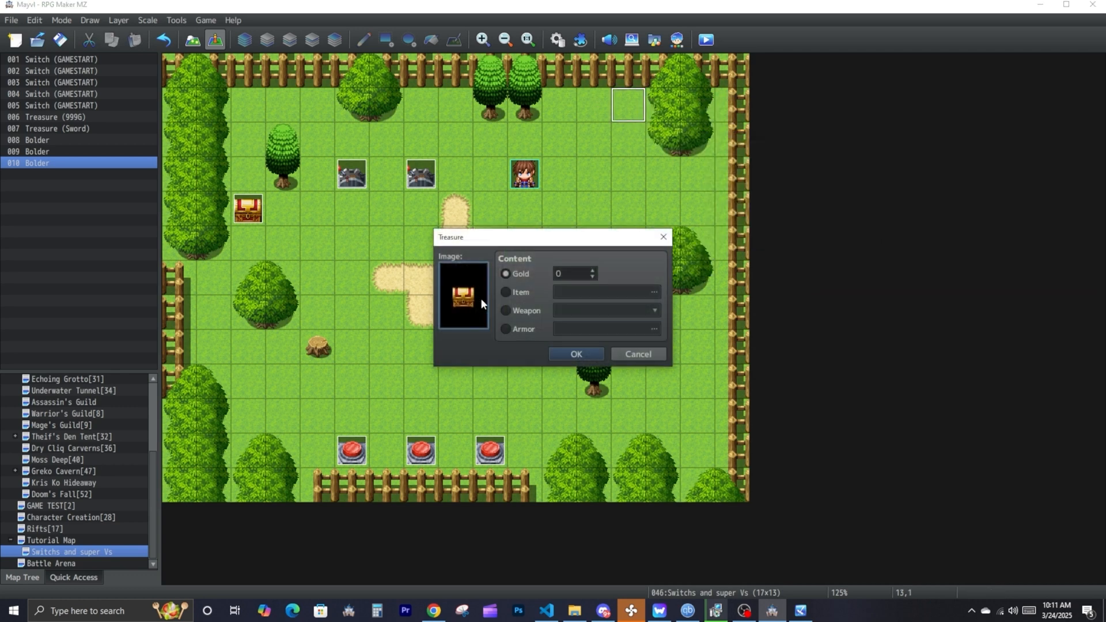
left_click(517, 292)
left_click(606, 291)
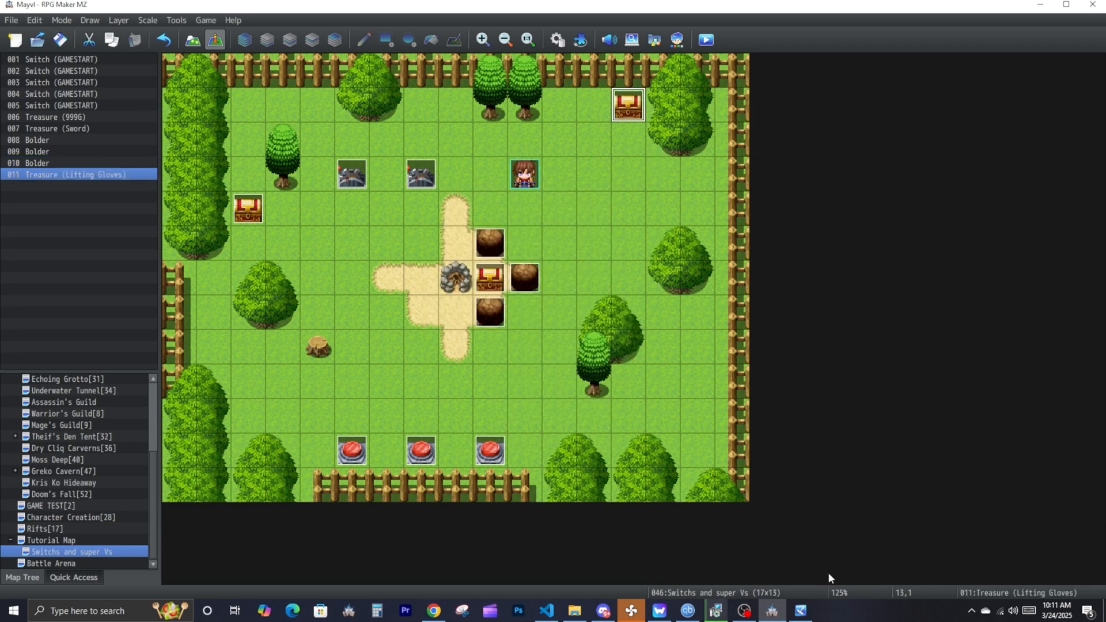
- Launch a playtest of the map with the Lifting Gloves chest and bring the map editor back to the front
key("ctrl+r")
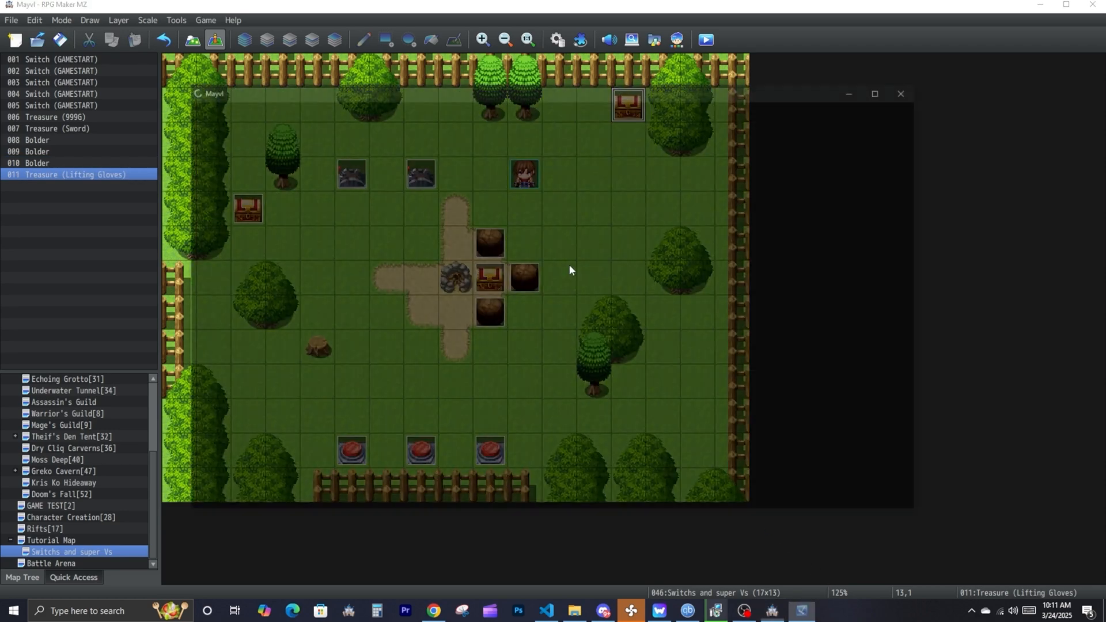
left_click(989, 250)
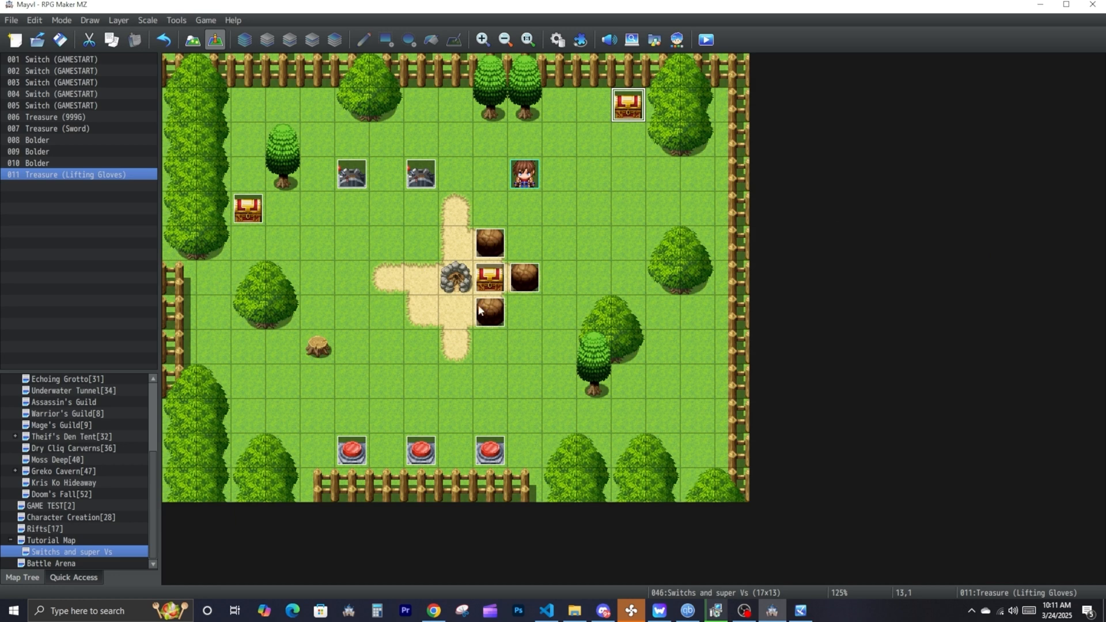
left_click(487, 236)
double_click(487, 237)
left_click(578, 128)
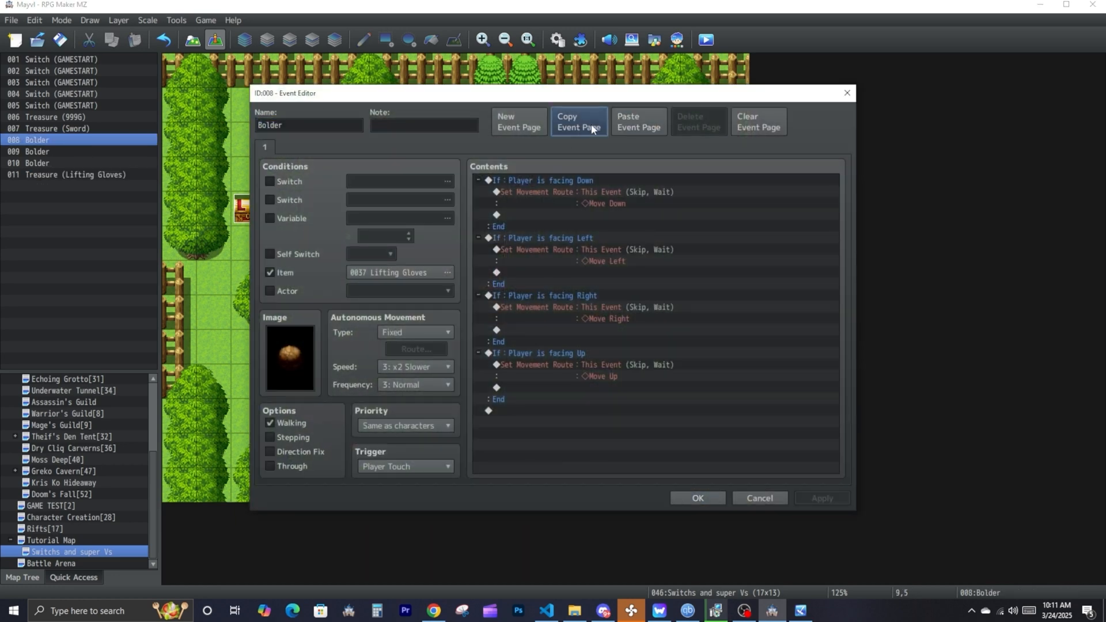
left_click(614, 119)
left_click(278, 271)
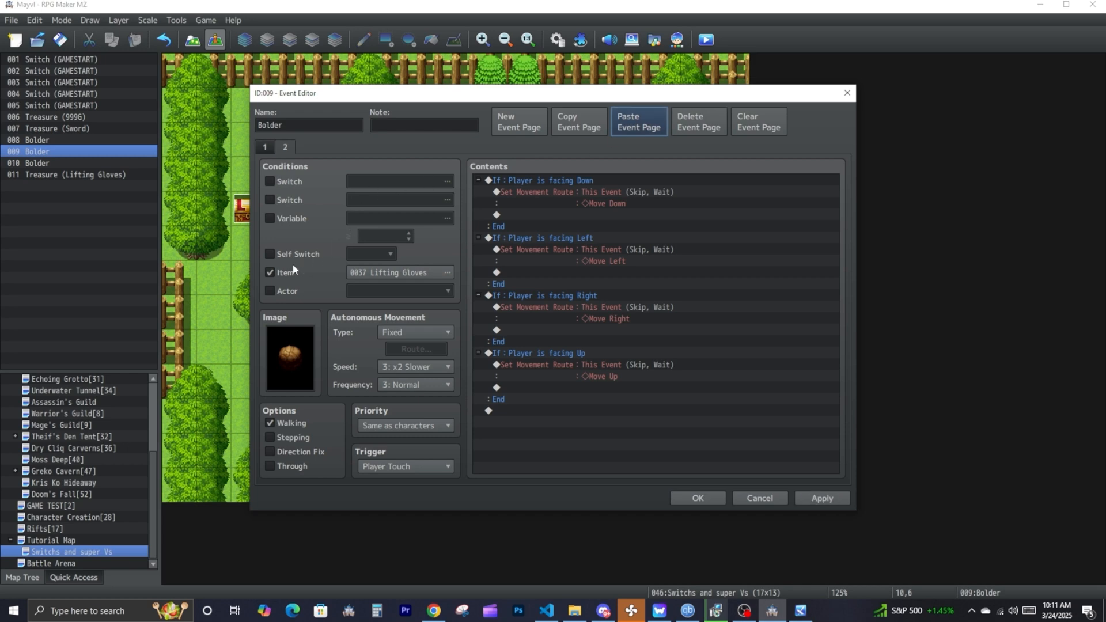
left_click(281, 272)
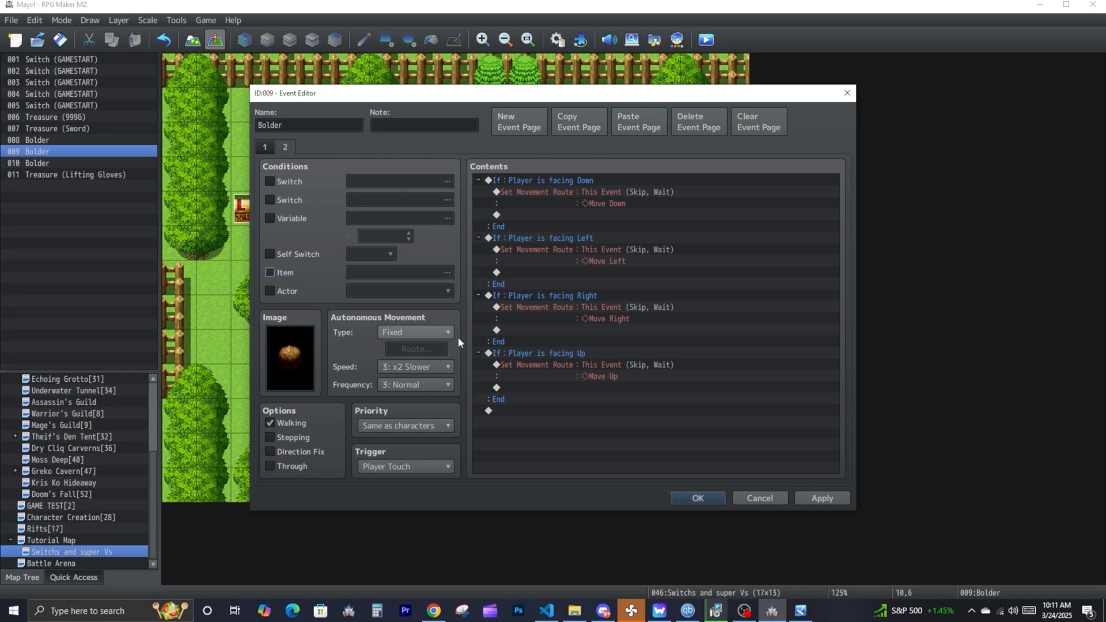
left_click(270, 272)
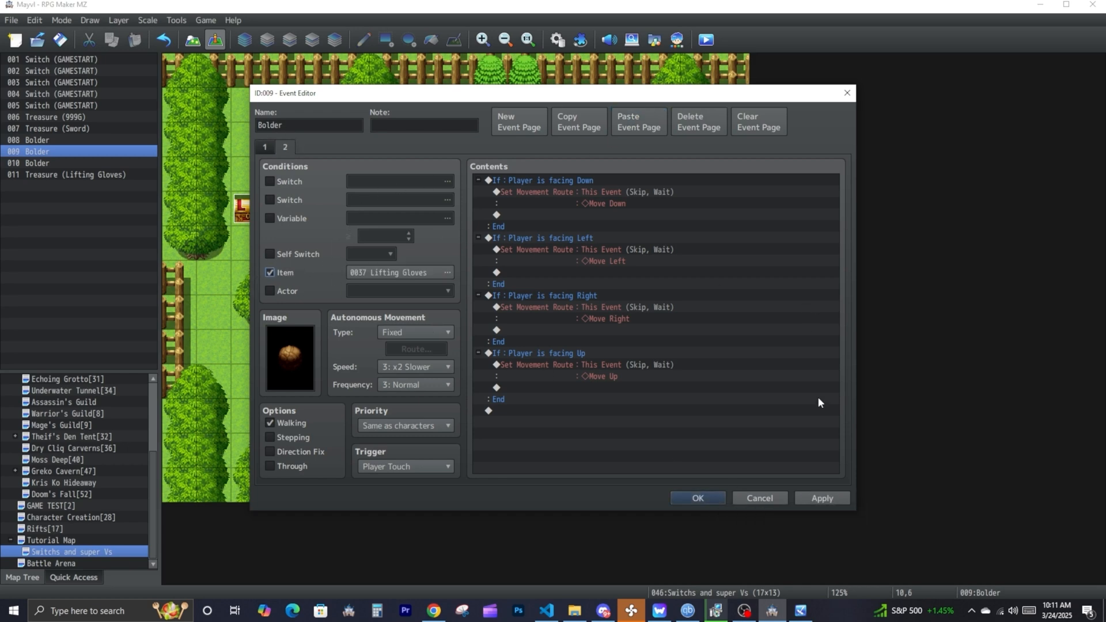
left_click(772, 499)
left_click(527, 323)
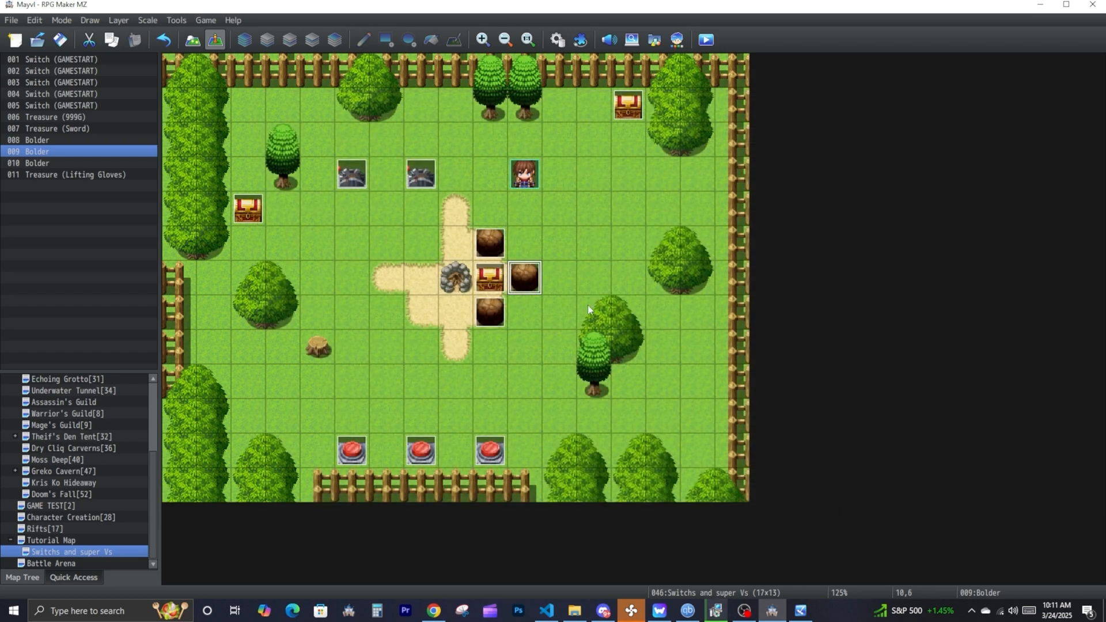
- Duplicate the event page of the boulder above the chest as page 2 and delete the commands from page 1
double_click(488, 247)
left_click(580, 123)
left_click(625, 125)
left_click(305, 147)
left_click(695, 123)
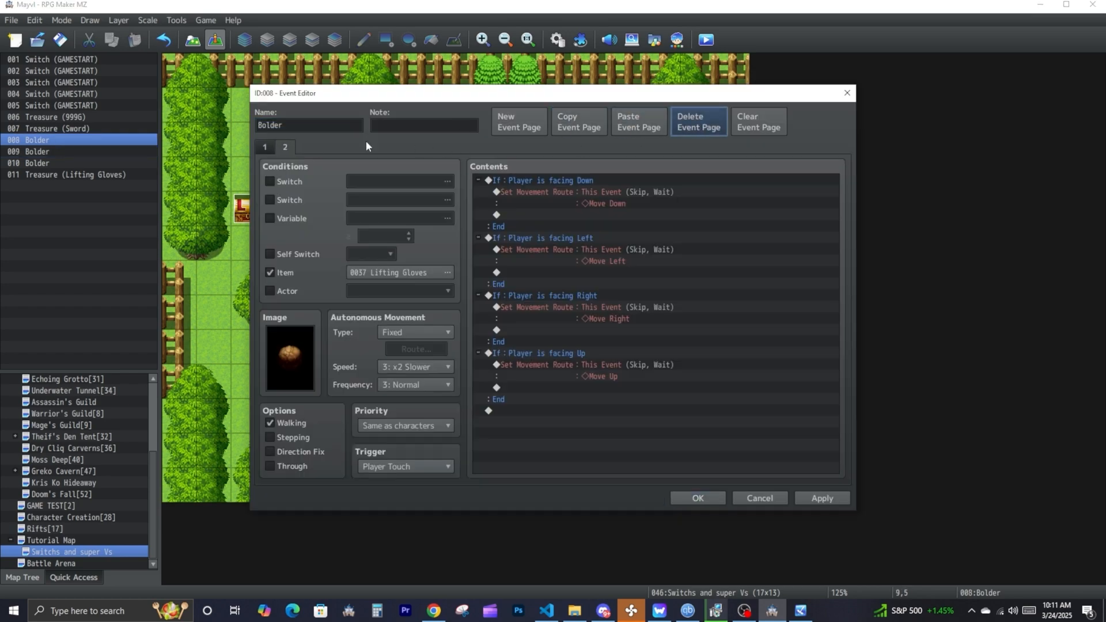
left_click(266, 146)
left_click(533, 180)
key("Delete")
key("Delete")
key("Delete")
key("Delete")
- Save the changes, launch a new-game playtest and try to push the boulders without the Lifting Gloves
left_click(700, 37)
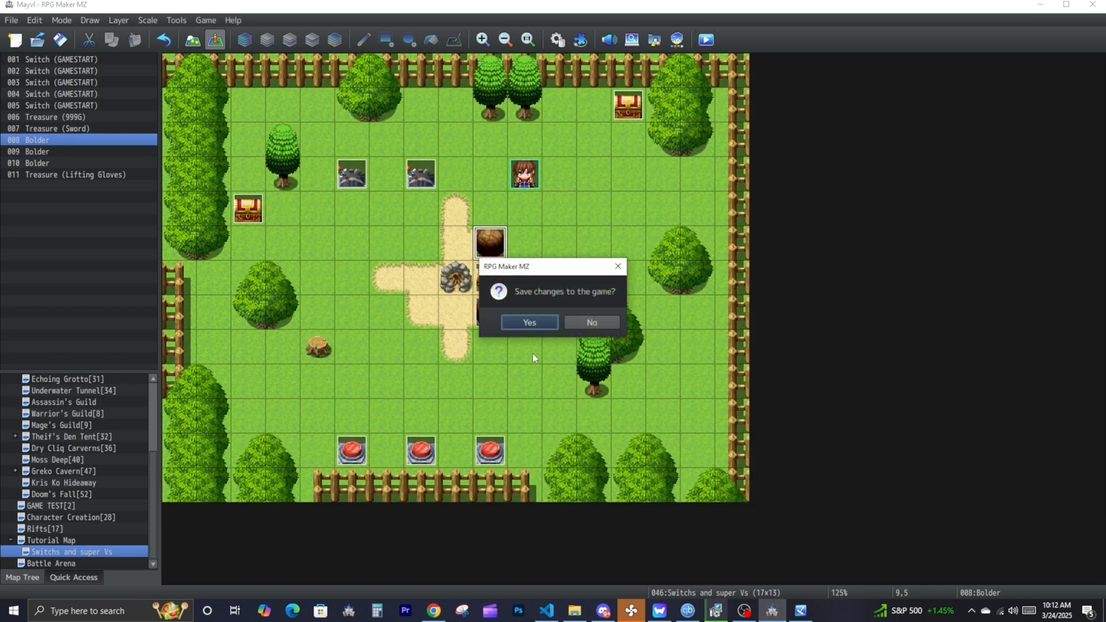
left_click(528, 322)
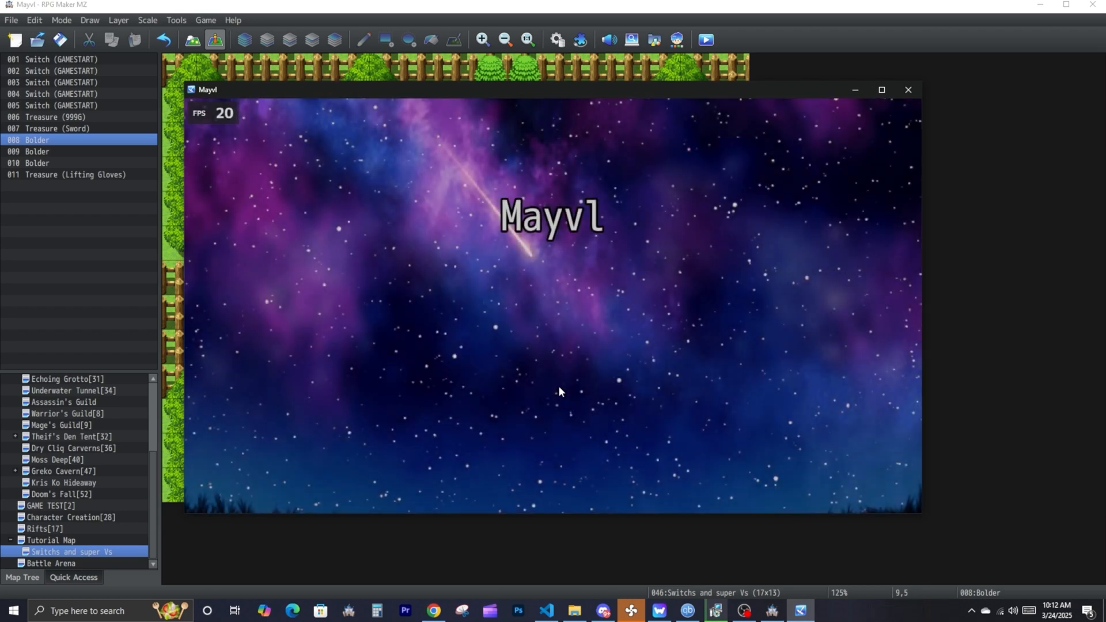
left_click(549, 385)
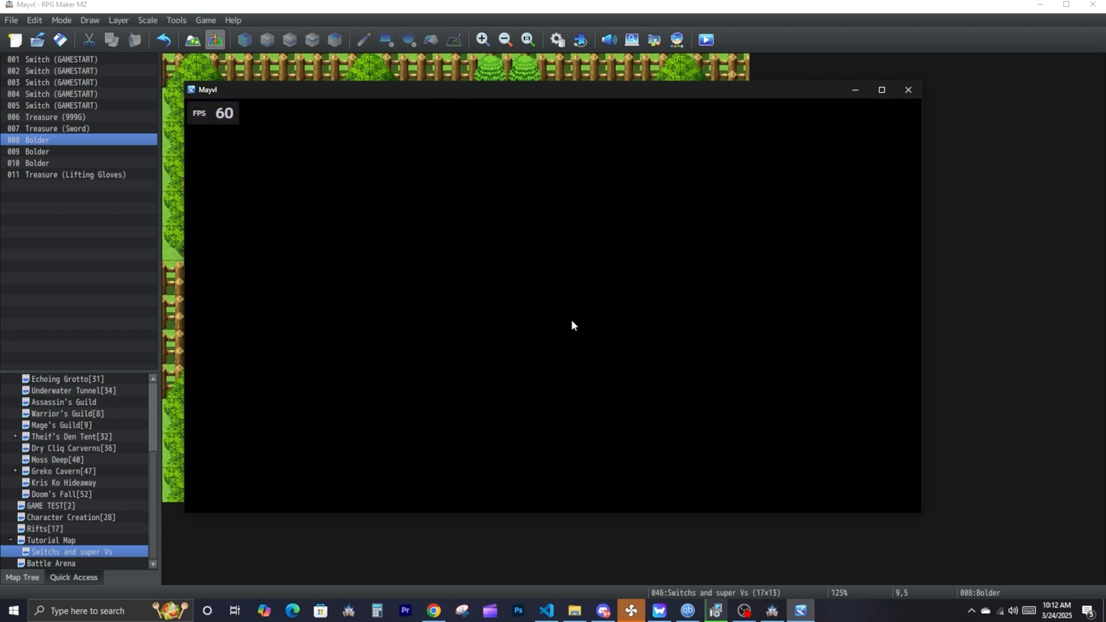
left_click(635, 251)
left_click(609, 303)
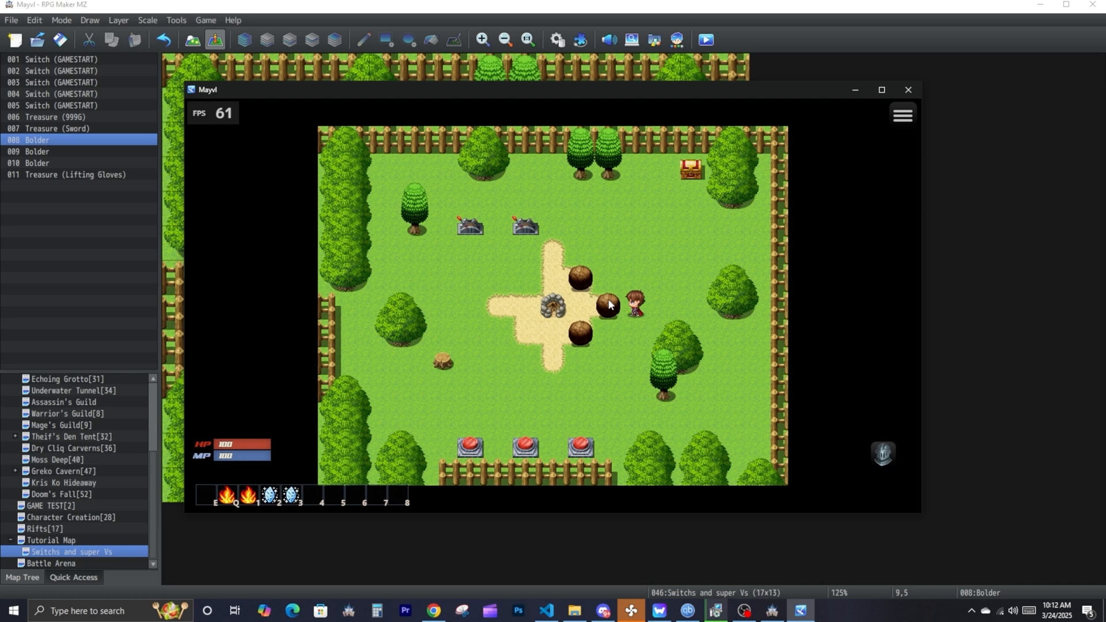
left_click(592, 250)
- Collect the Lifting Gloves from the upper-right chest and push the three boulders away from the guarded spot
left_click(684, 186)
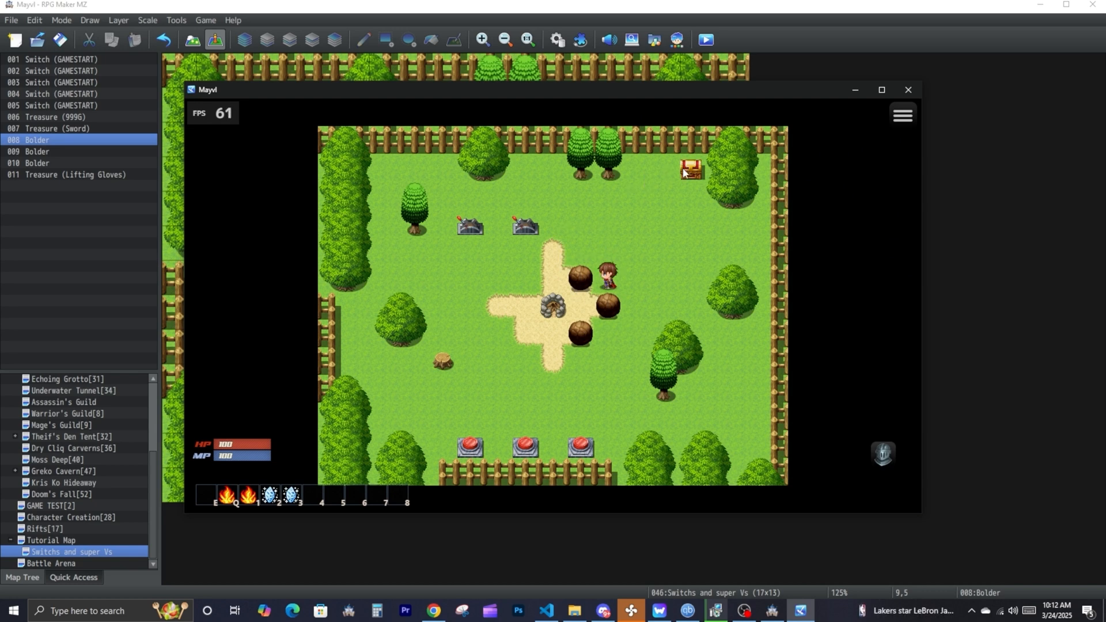
left_click(606, 282)
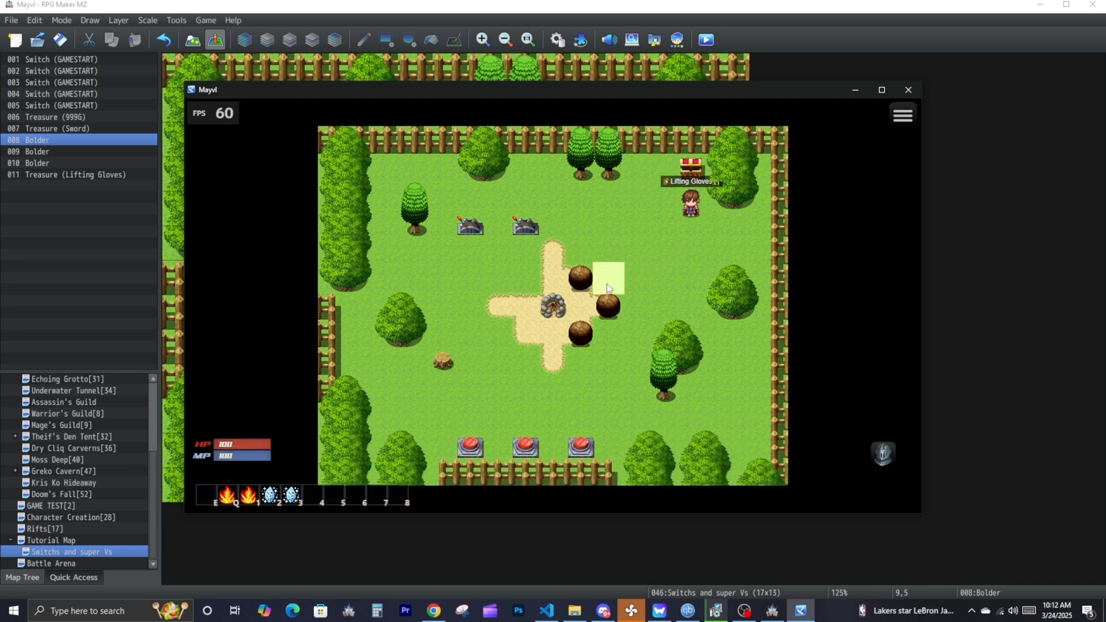
left_click(592, 276)
key("Down")
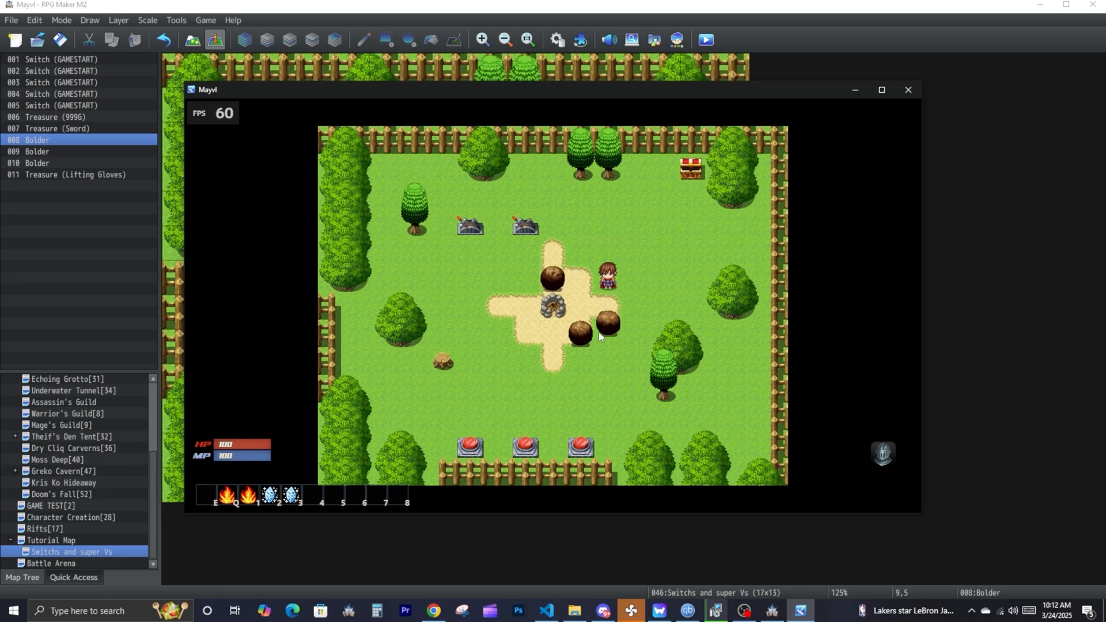
key("Left")
key("Down")
- Activate the three red floor switches, open the chest beside the campfire and end the playtest
key("Left")
key("Down")
key("Down")
key("Down")
key("Down")
key("Down")
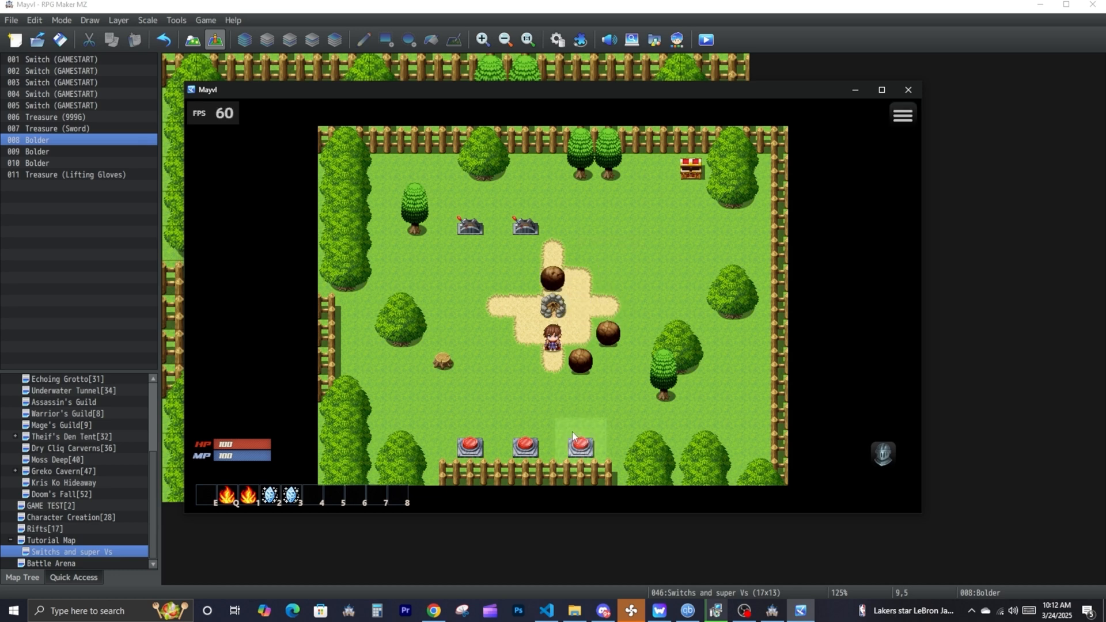
left_click(581, 306)
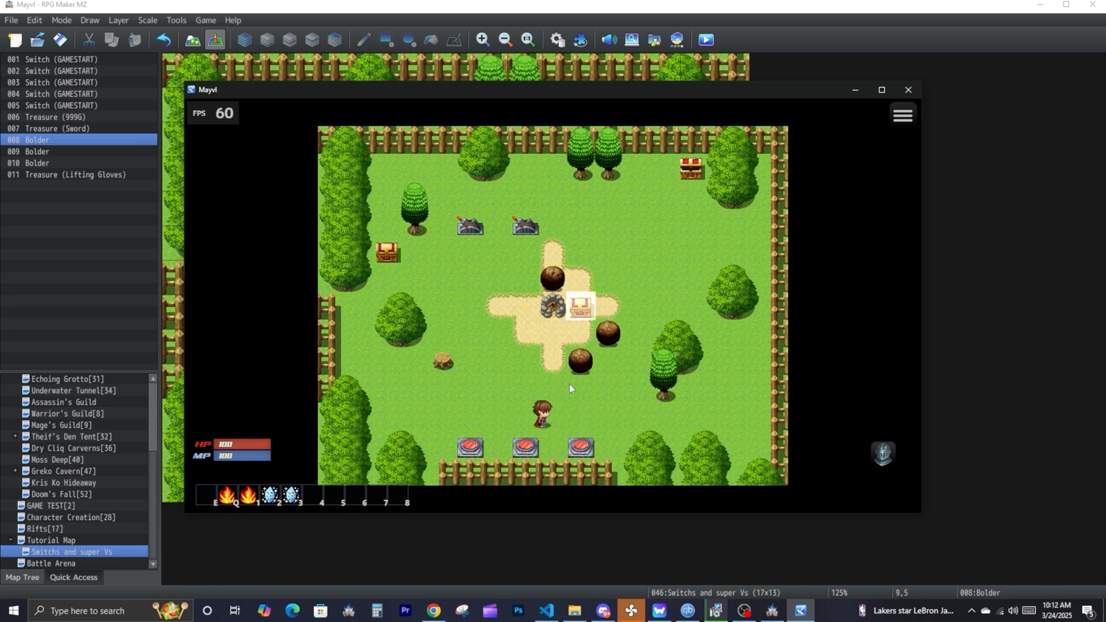
left_click(576, 360)
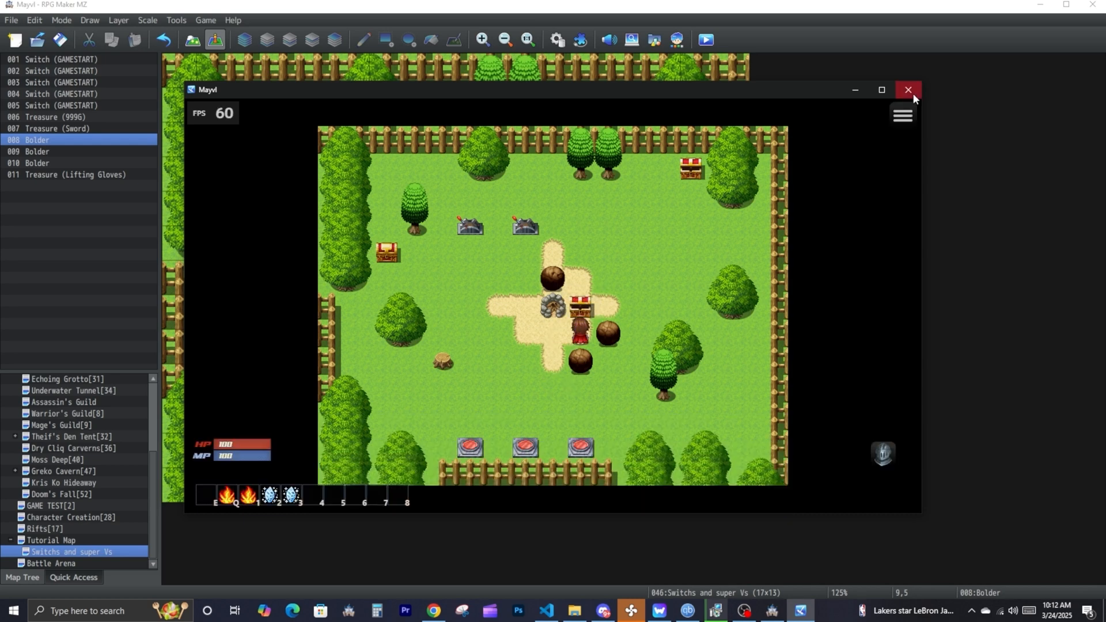
left_click(908, 90)
- Create a new event at map tile 11,4 and set its image to the pink magic circle from the !Door2 sheet
left_click(561, 221)
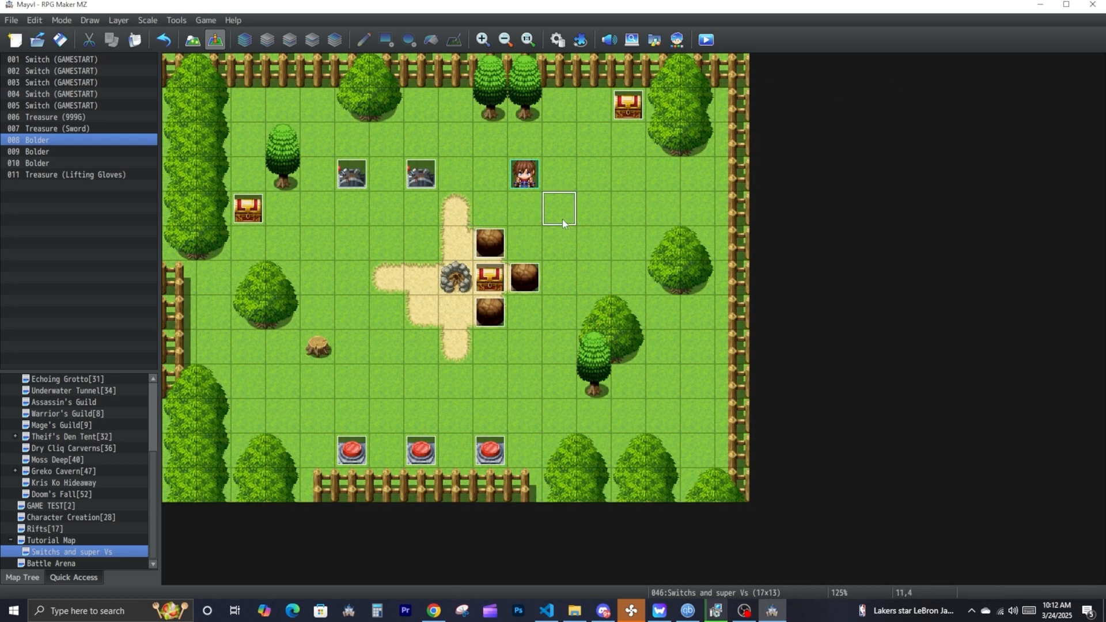
right_click(561, 219)
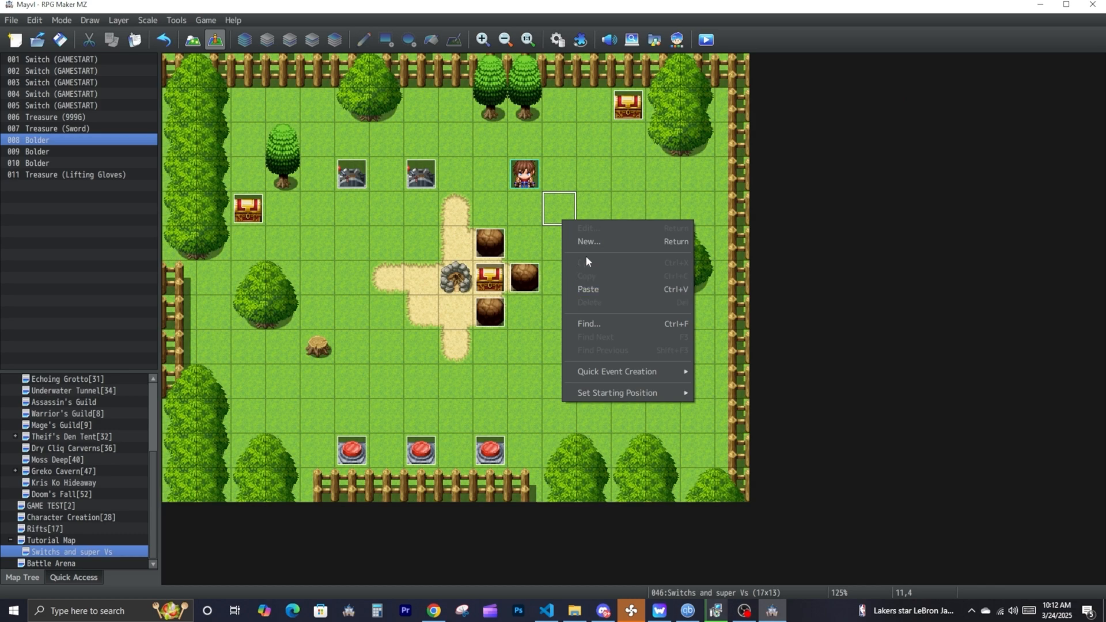
left_click(596, 239)
double_click(303, 357)
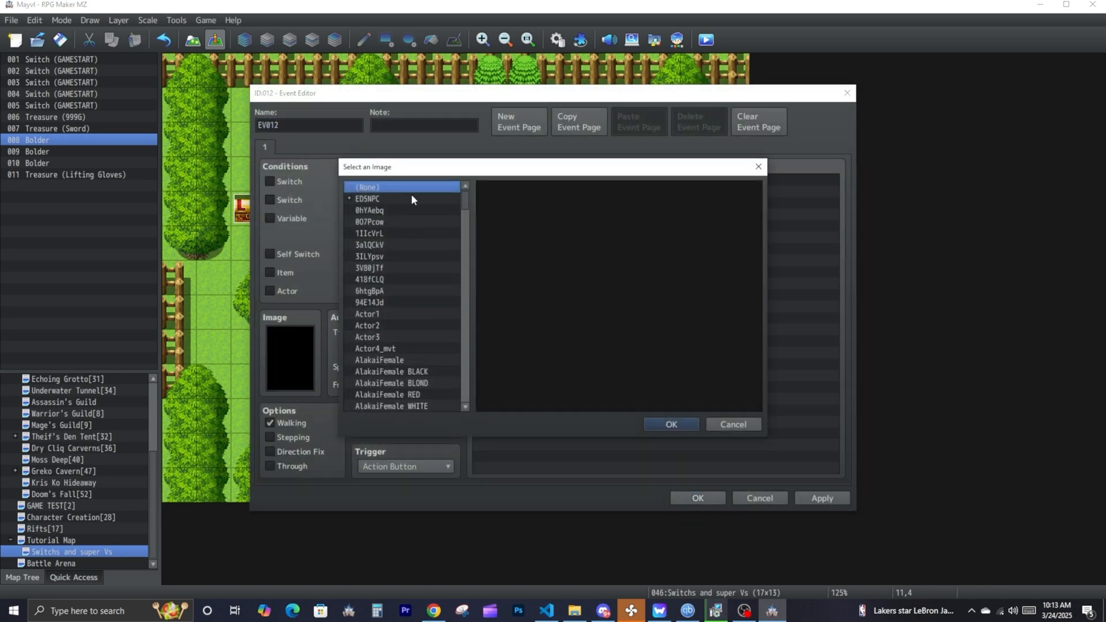
left_click_drag(465, 196, 463, 427)
left_click(399, 383)
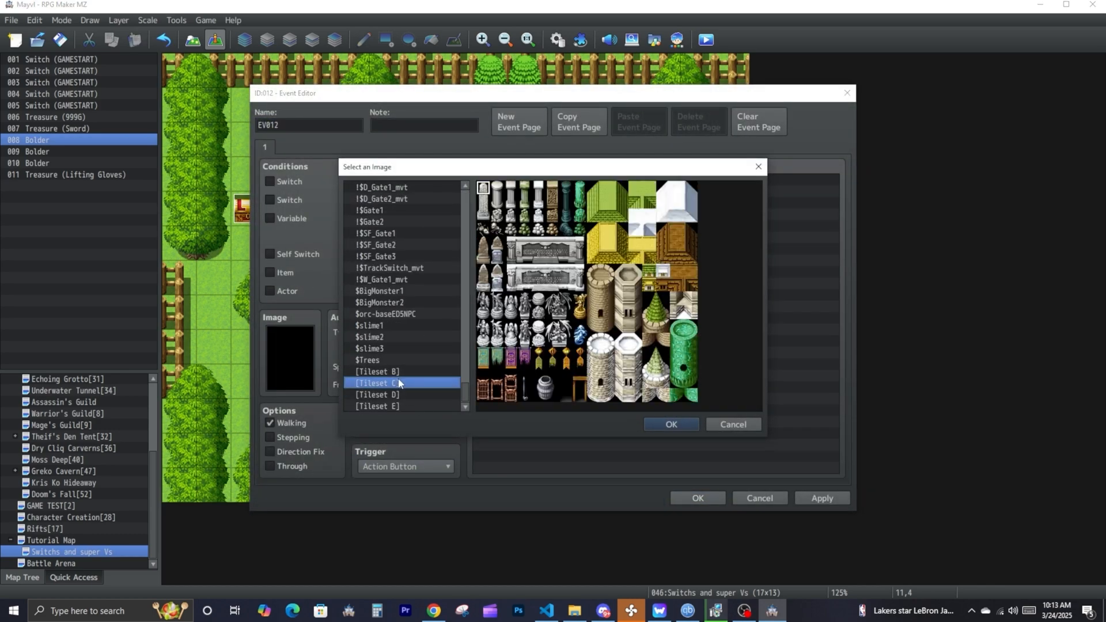
left_click(400, 394)
left_click(400, 406)
left_click(400, 394)
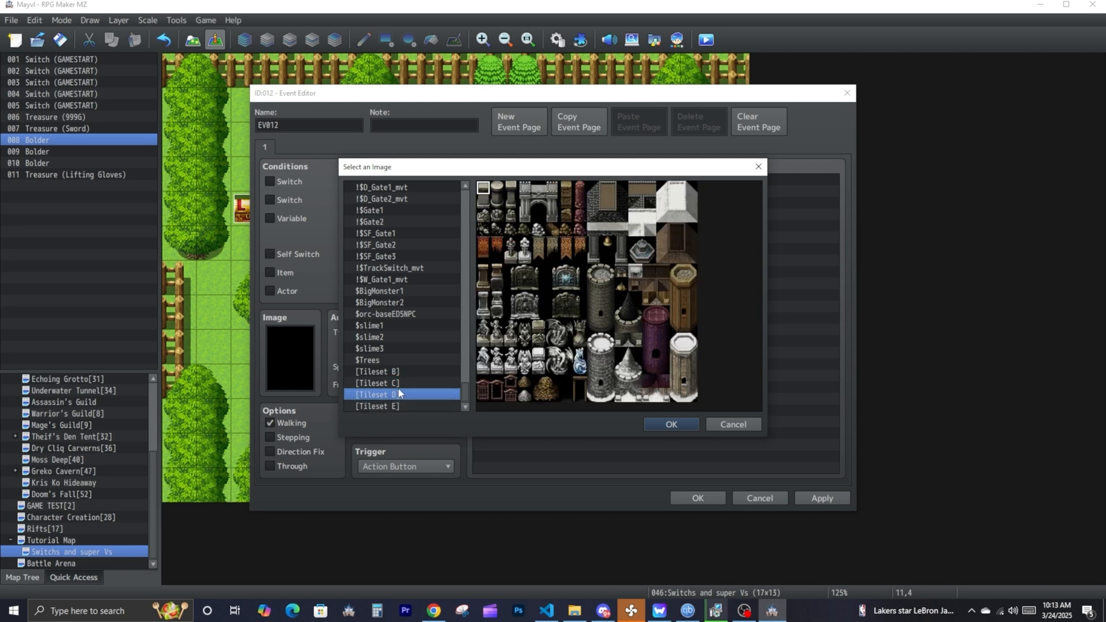
key("Up")
key("Up")
key("Up")
key("Up")
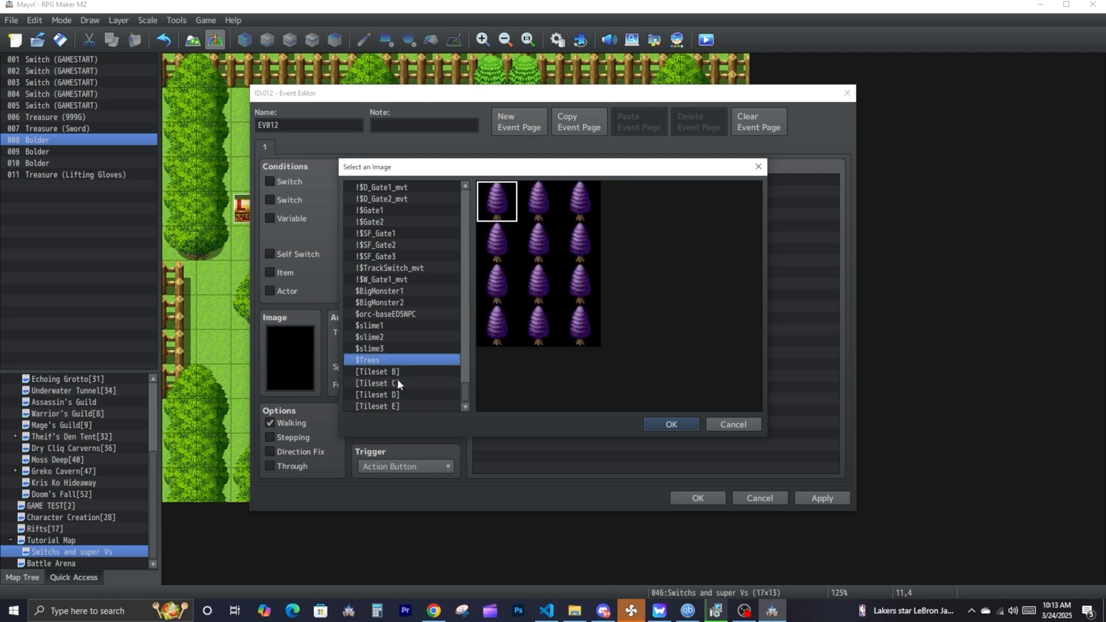
key("Up")
key("Up")
key("Up")
key("Up")
key("Up")
key("Up")
key("Up")
key("Up")
key("Up")
key("Up")
key("Up")
key("Up")
key("Up")
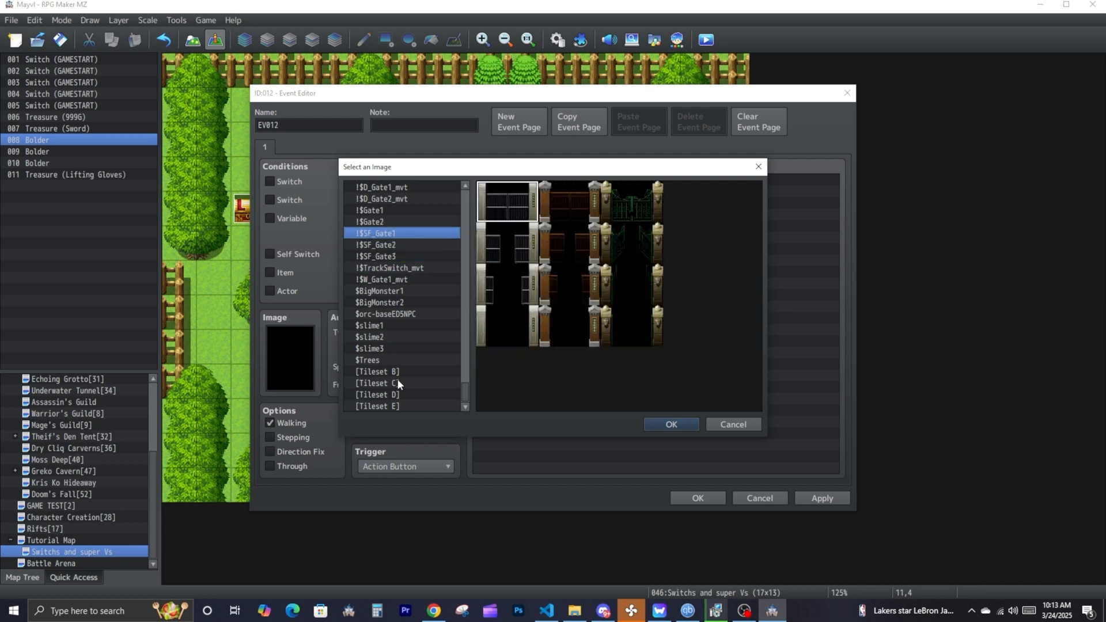
key("Up")
key("Up")
key("Up")
key("Up")
key("Up")
key("Up")
key("Up")
key("Up")
key("Up")
key("Up")
key("Up")
key("Up")
key("Up")
key("Up")
key("Up")
key("Up")
key("Up")
key("Up")
key("Up")
key("Up")
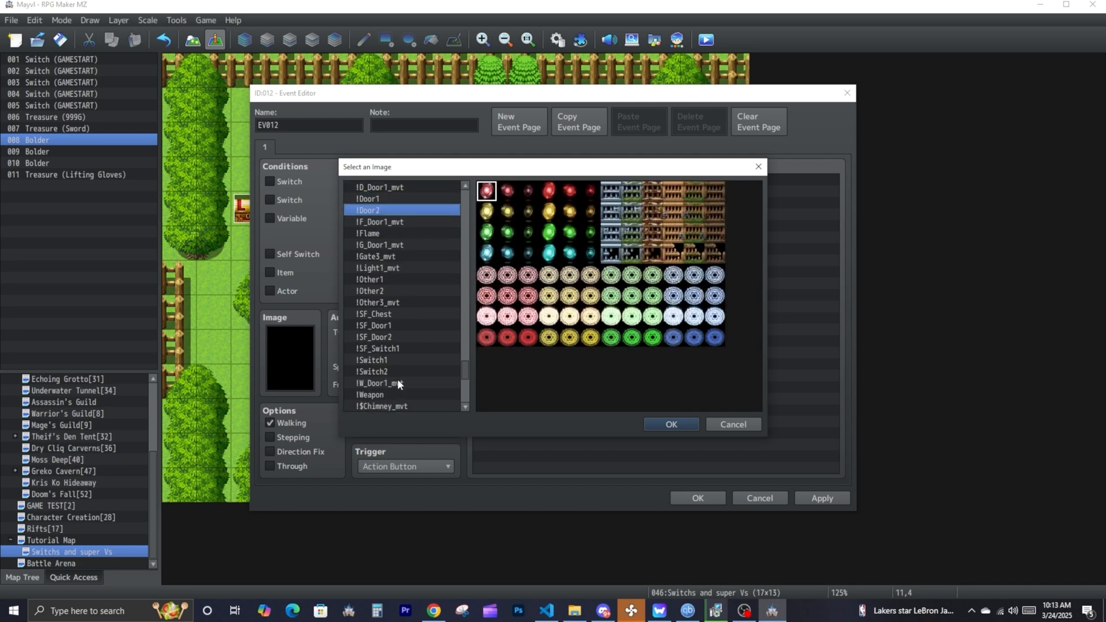
key("Up")
key("Up")
key("Up")
key("Up")
key("Up")
key("Up")
key("Up")
key("Up")
key("Up")
key("Up")
key("Up")
key("Up")
key("Up")
key("Down")
key("Down")
key("Down")
key("Down")
key("Down")
key("Down")
key("Down")
key("Down")
key("Down")
key("Down")
key("Down")
key("Down")
key("Down")
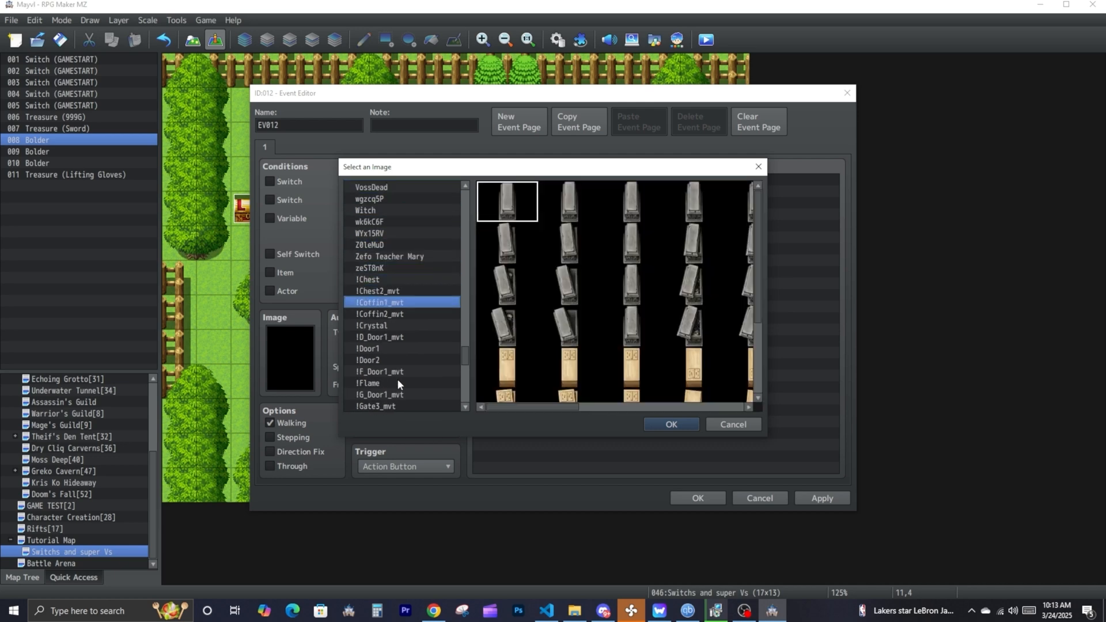
key("Down")
key("Down")
key("Down")
key("Down")
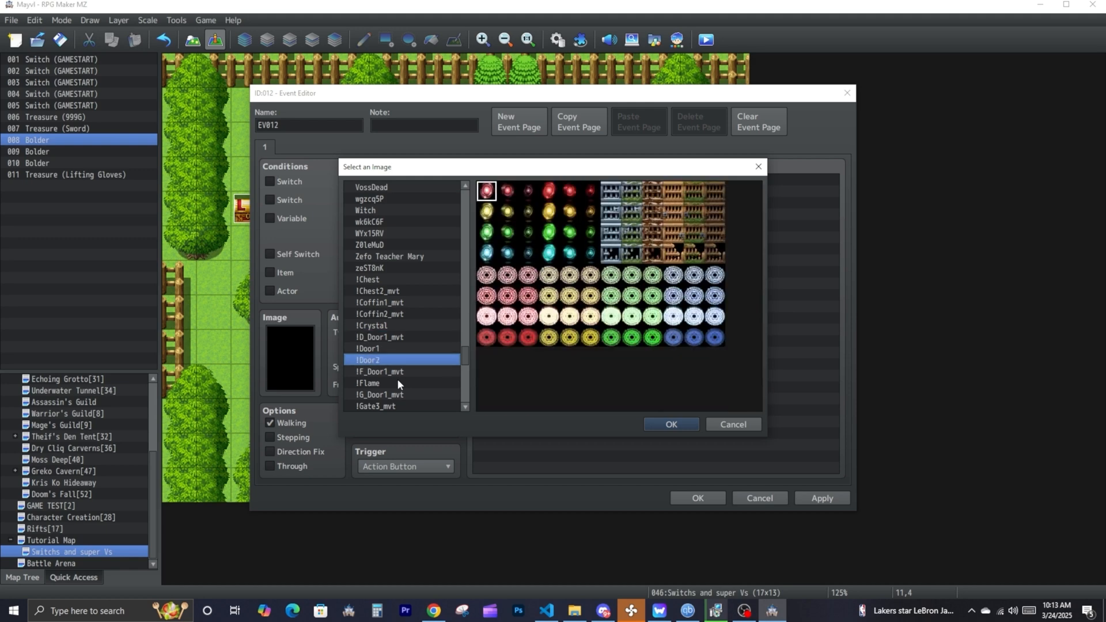
key("Return")
double_click(267, 363)
double_click(490, 273)
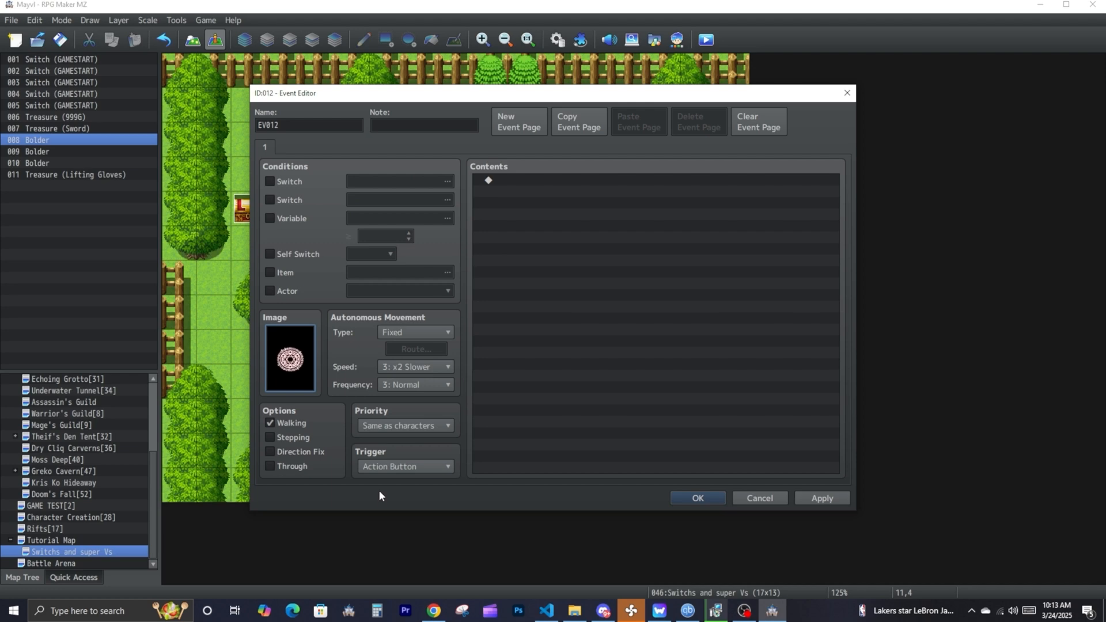
- Set the magic circle event's trigger to Player Touch
left_click(401, 425)
left_click(402, 427)
left_click(392, 467)
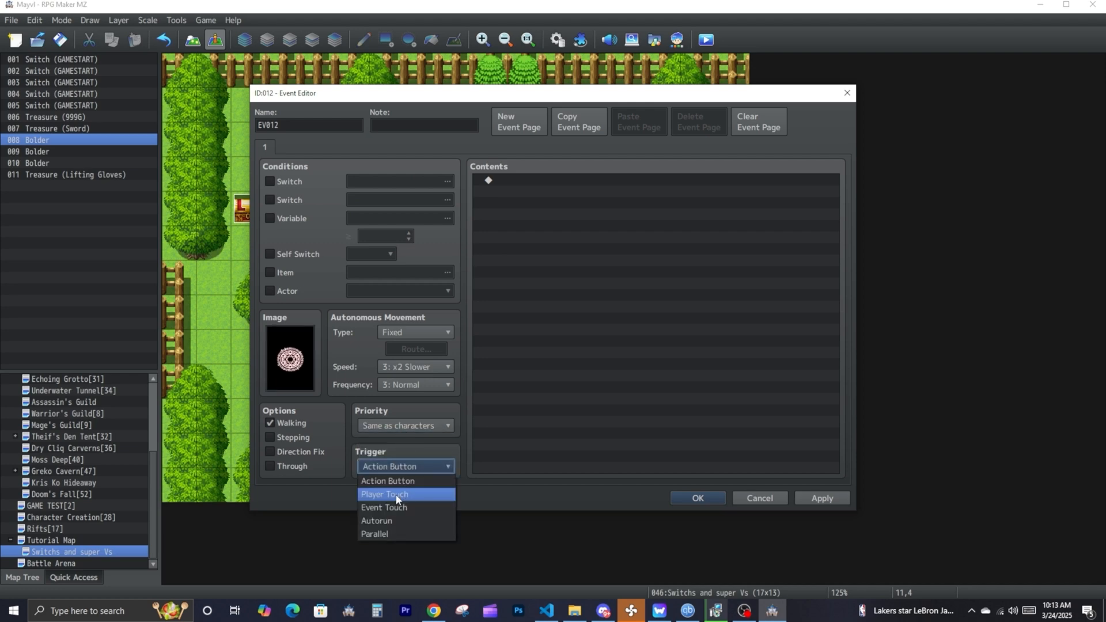
left_click(396, 494)
- Add a Player movement route with Skip If Cannot Move, Stepping Animation OFF and three Move Down commands, and save the event
double_click(527, 192)
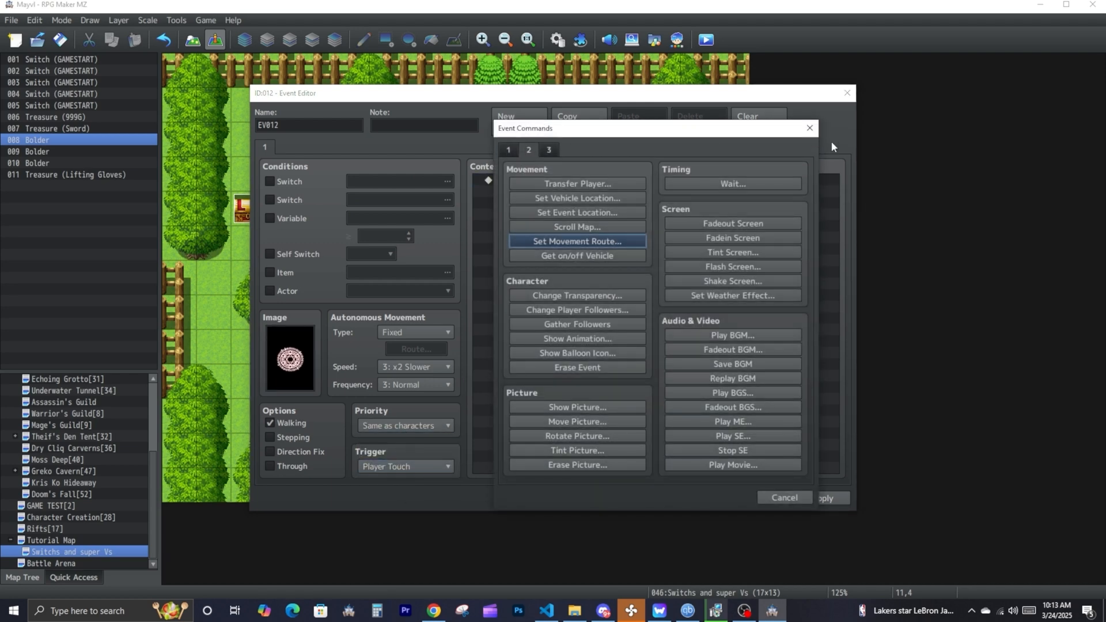
left_click(809, 128)
double_click(520, 182)
left_click(623, 239)
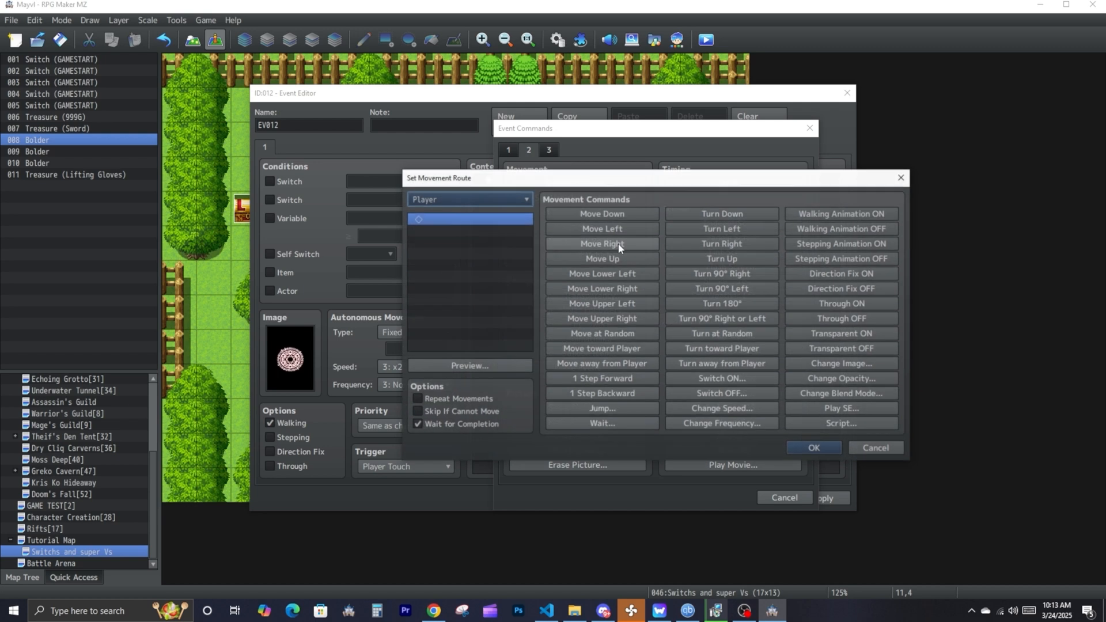
left_click(416, 412)
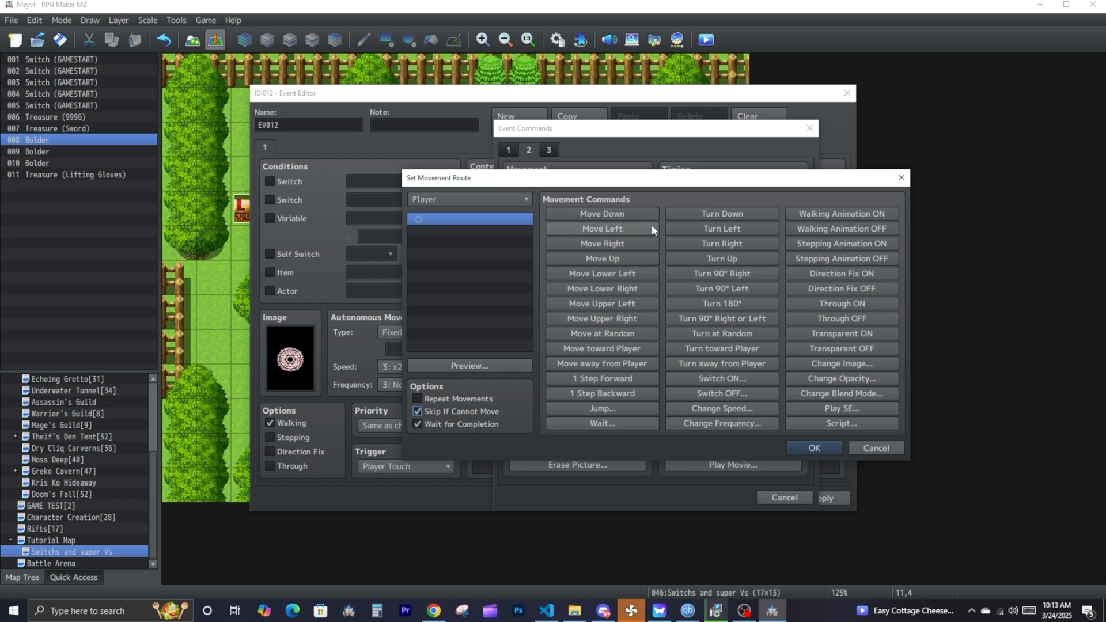
left_click(829, 258)
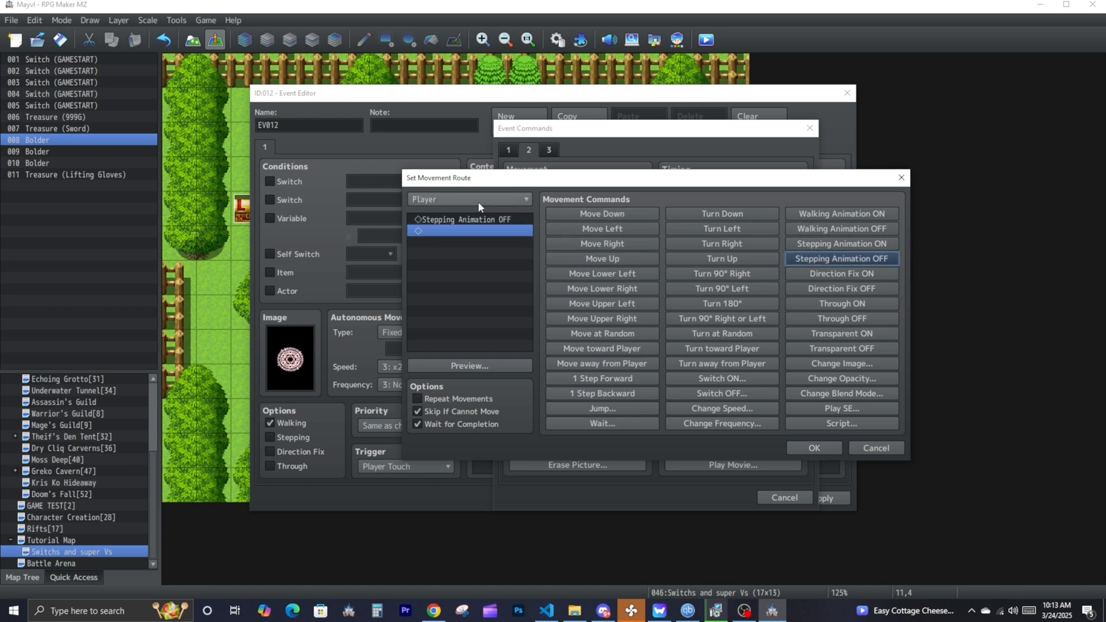
left_click(603, 215)
left_click(603, 214)
left_click(603, 215)
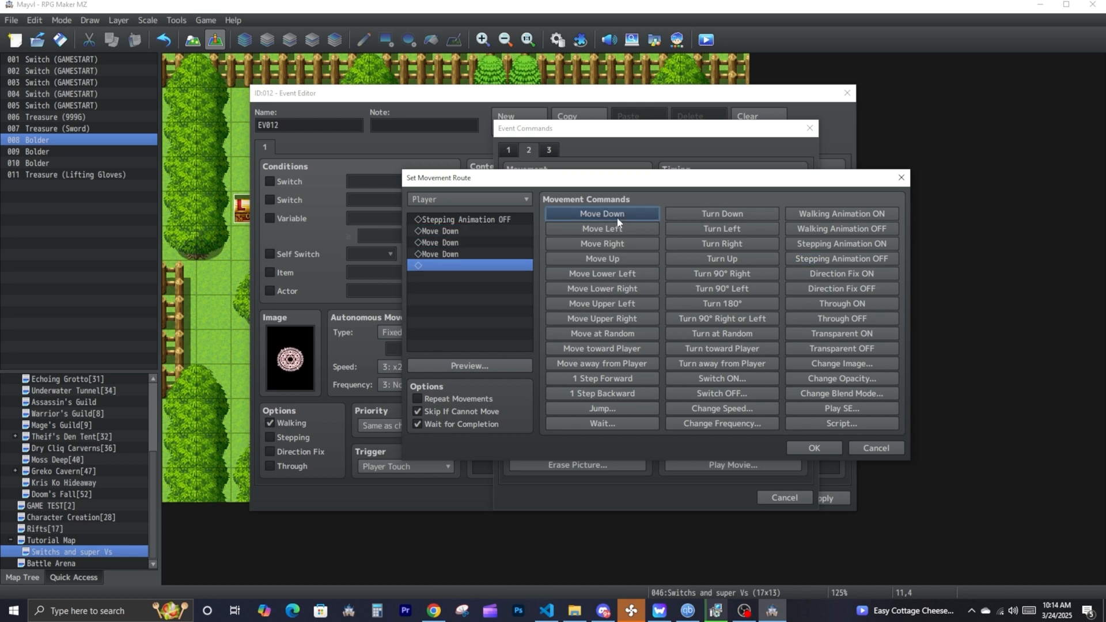
left_click(813, 448)
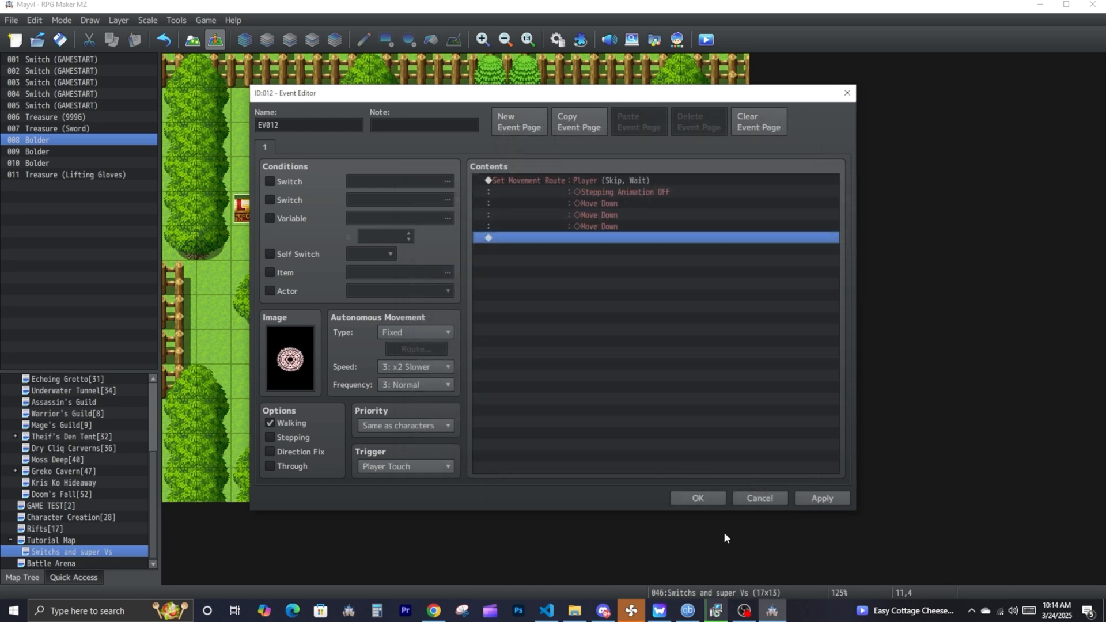
left_click(698, 499)
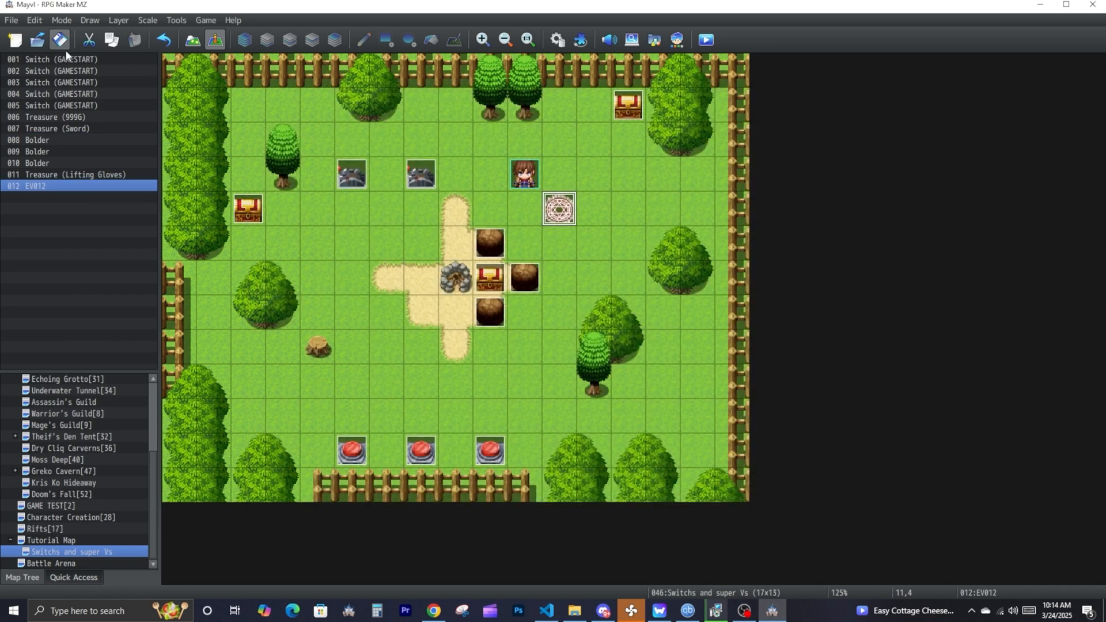
- Playtest a new game by walking the player down onto the magic circle, and end the playtest
left_click(704, 39)
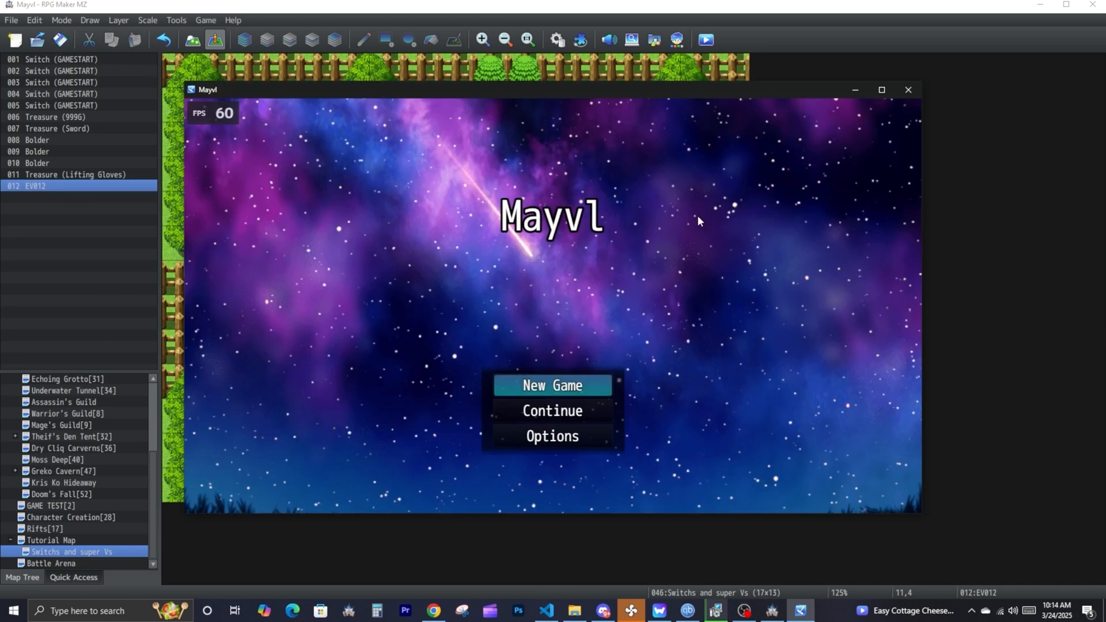
key("Return")
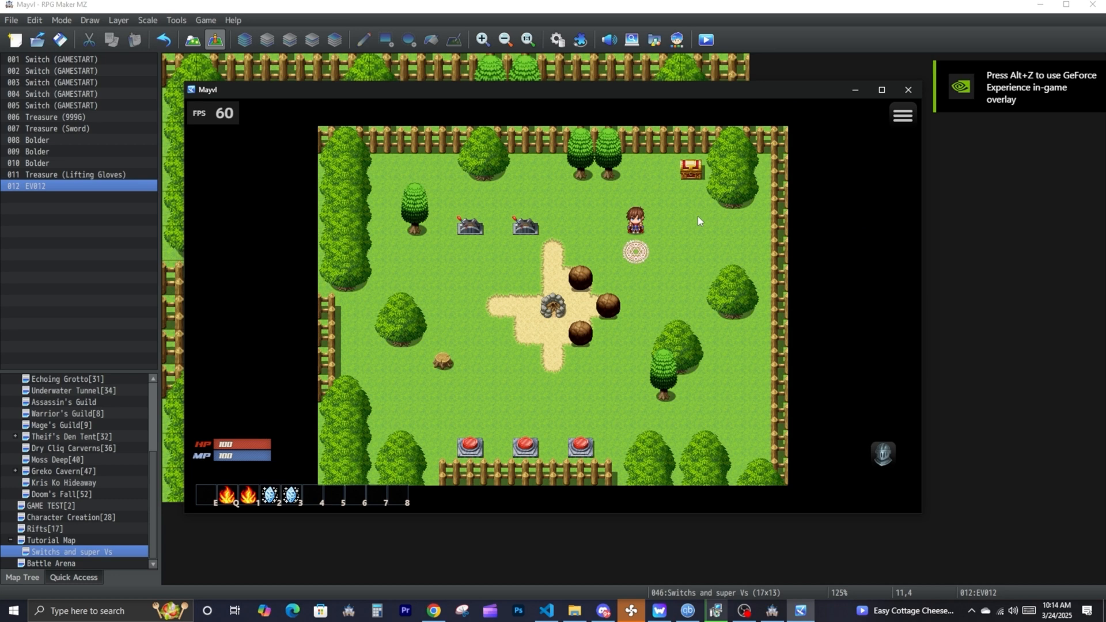
key("Down")
key("Down")
key("Down")
key("Down")
key("Down")
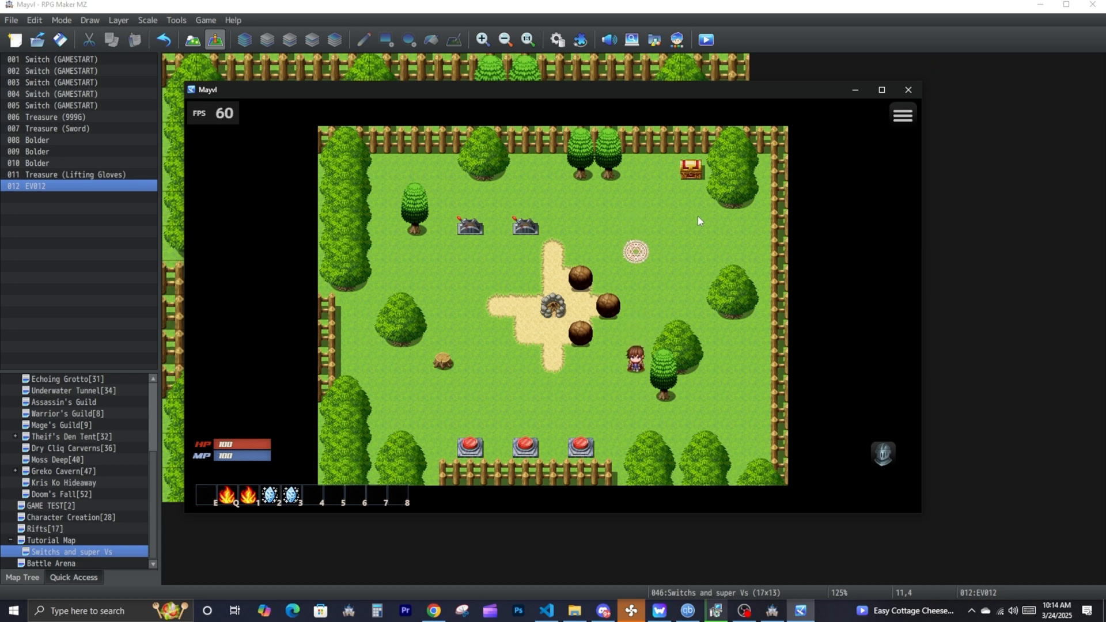
key("alt+F4")
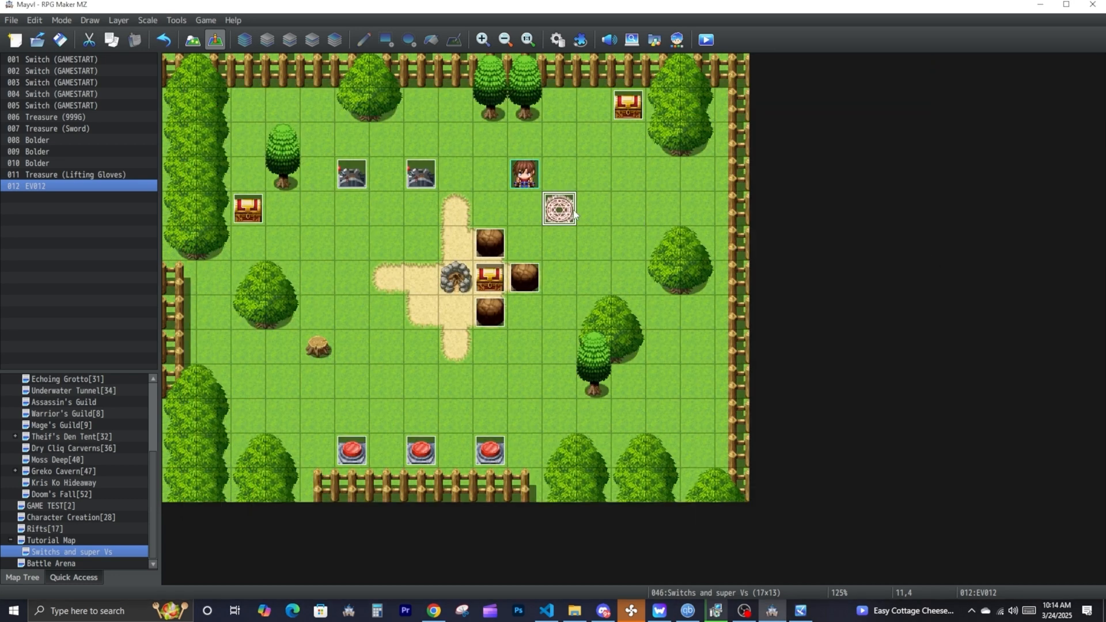
- Set the magic circle event's priority to Below characters, save it and playtest stepping onto the circle
double_click(573, 213)
left_click(408, 429)
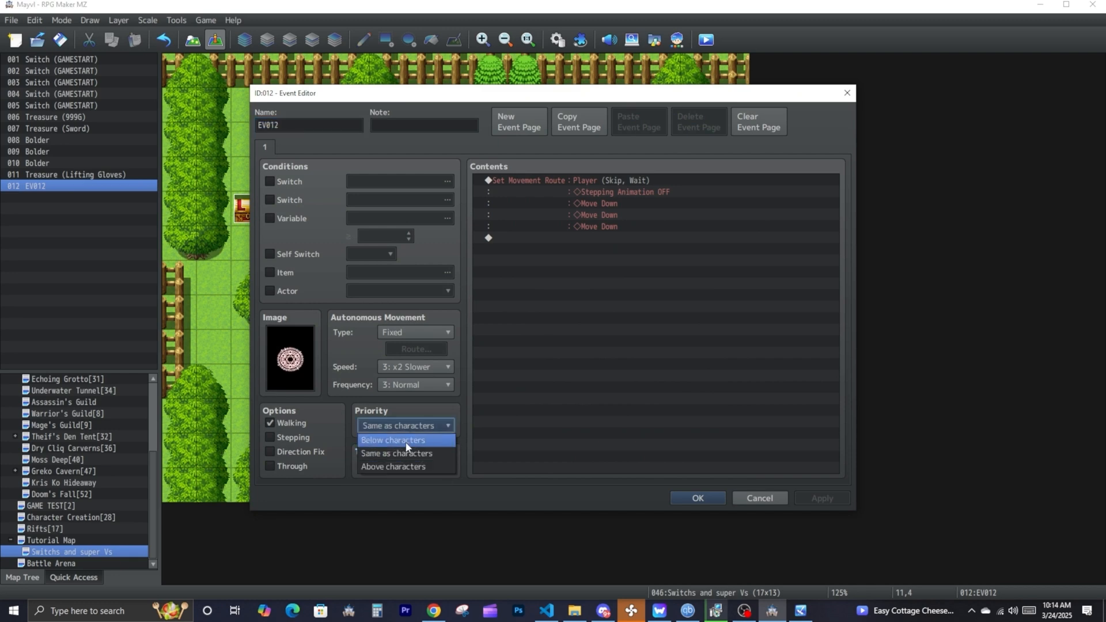
left_click(406, 441)
left_click(720, 499)
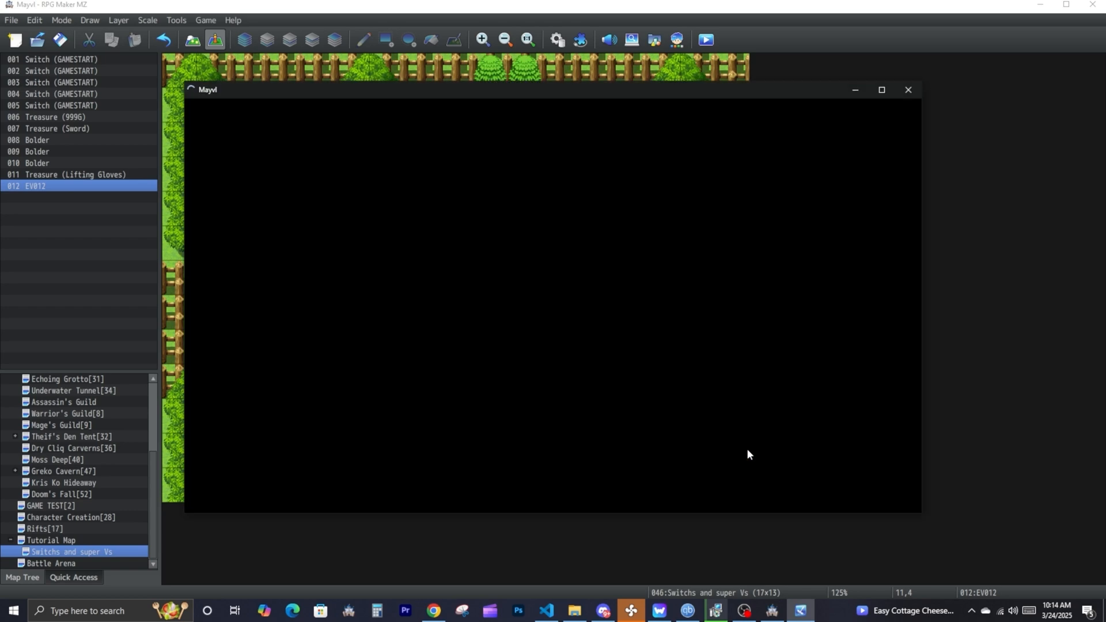
key("Down")
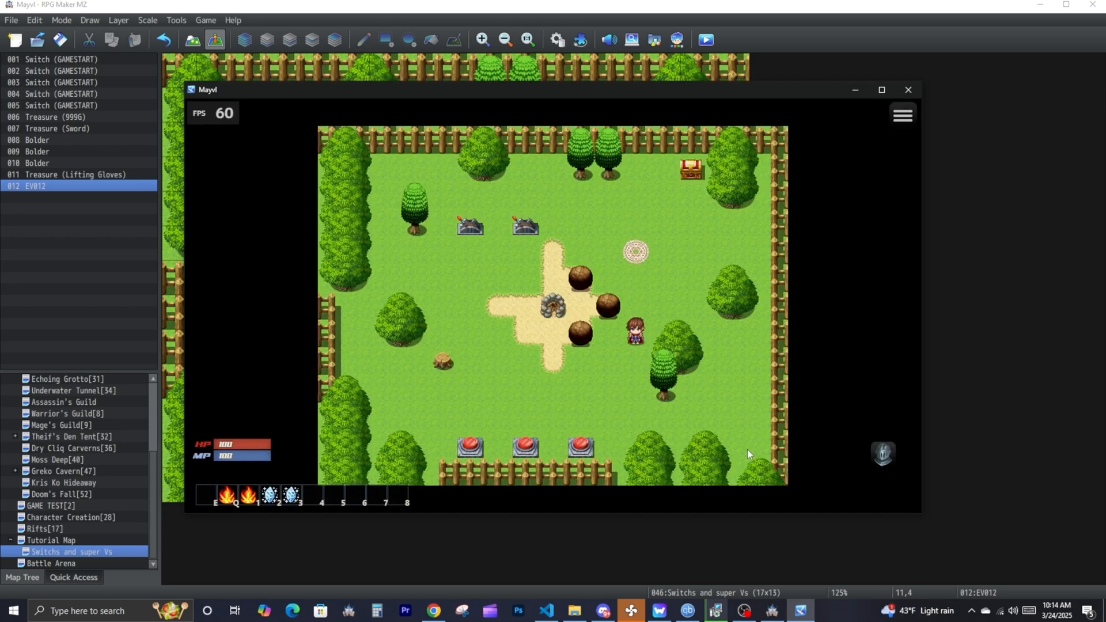
key("alt+F4")
- Replace Stepping Animation OFF with Walking Animation OFF in the circle's player route, append Walking Animation ON, and save the event
double_click(572, 220)
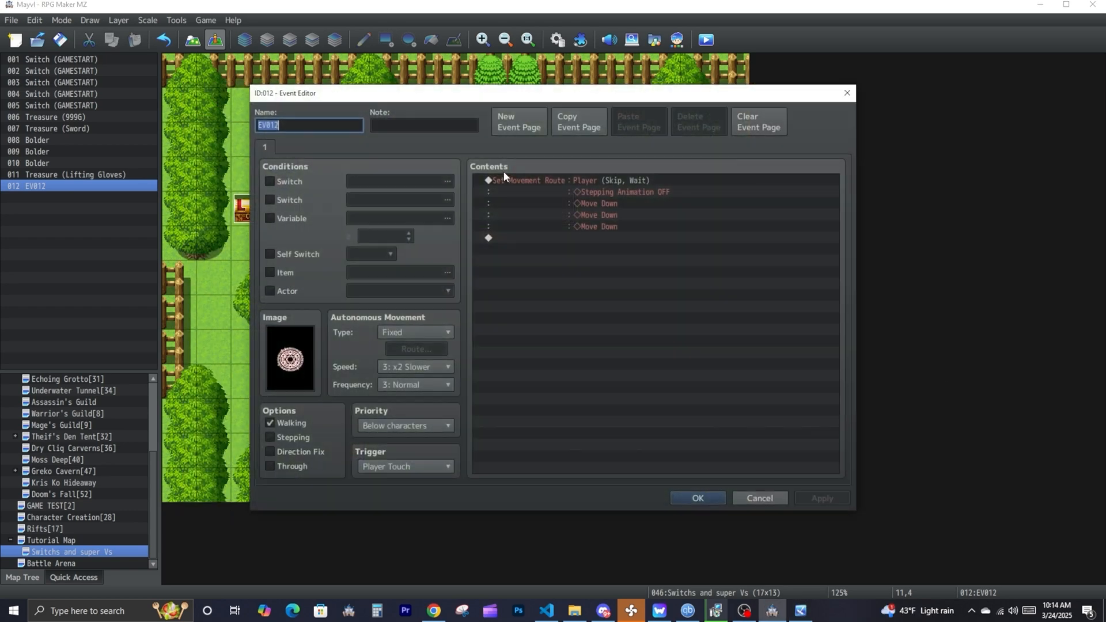
double_click(503, 178)
left_click(460, 219)
left_click(787, 229)
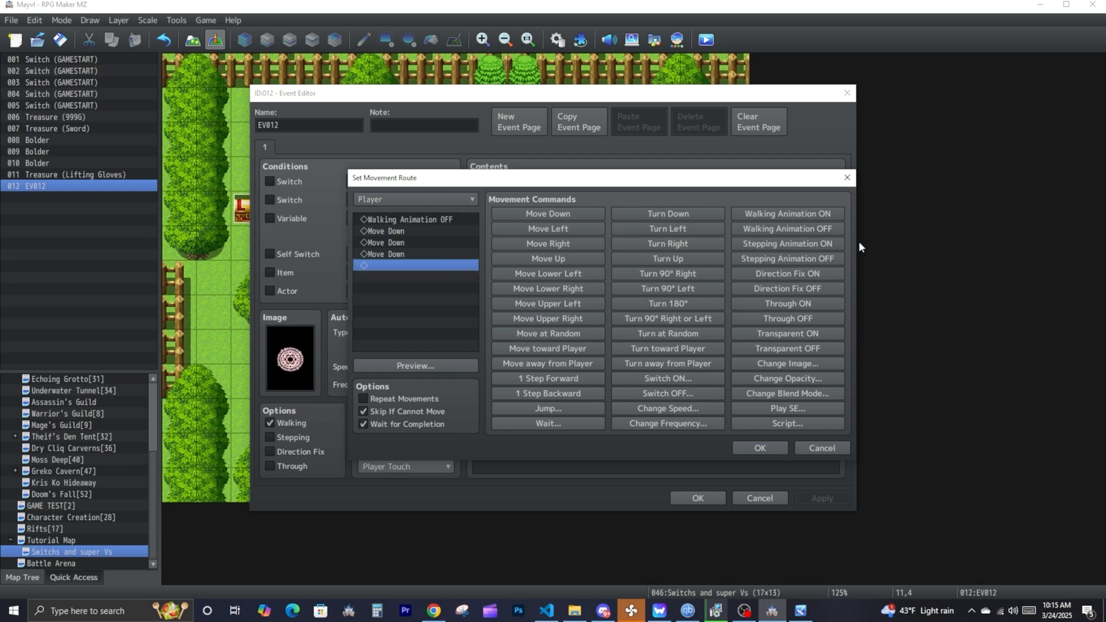
left_click(787, 213)
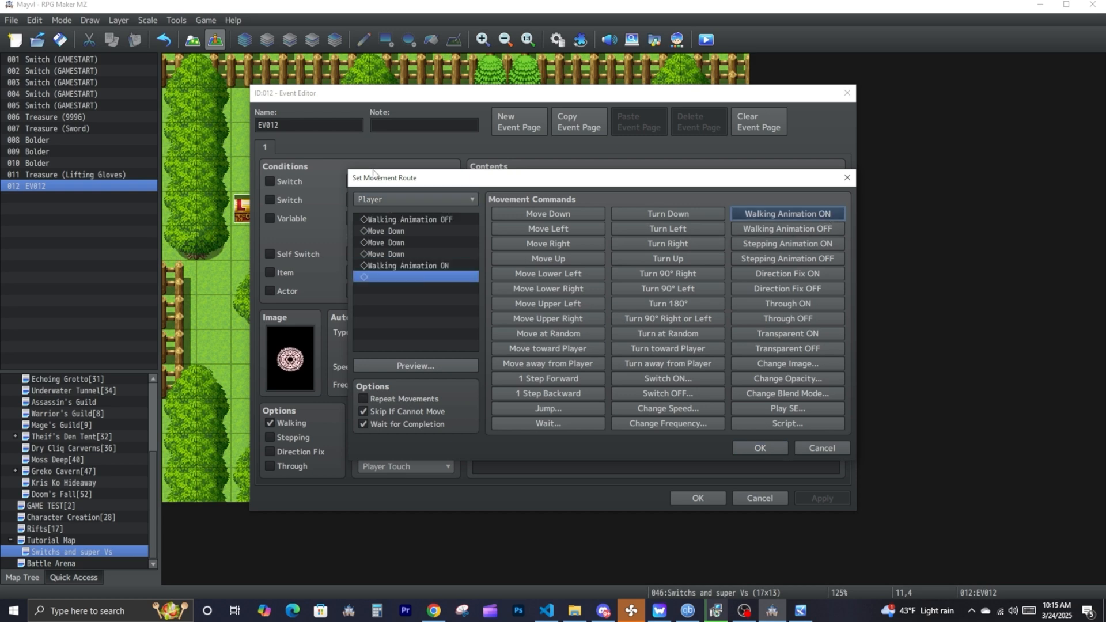
left_click(764, 449)
left_click(694, 498)
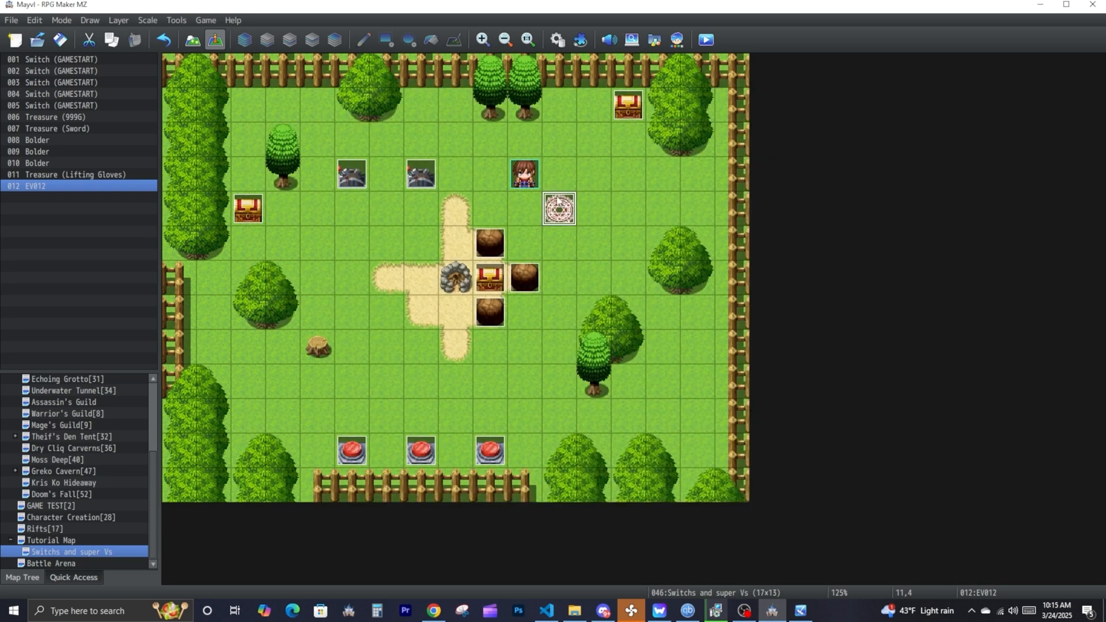
- Paint a sandy ground tile at map tile 11,7 and playtest walking from the magic circle to it
left_click(193, 41)
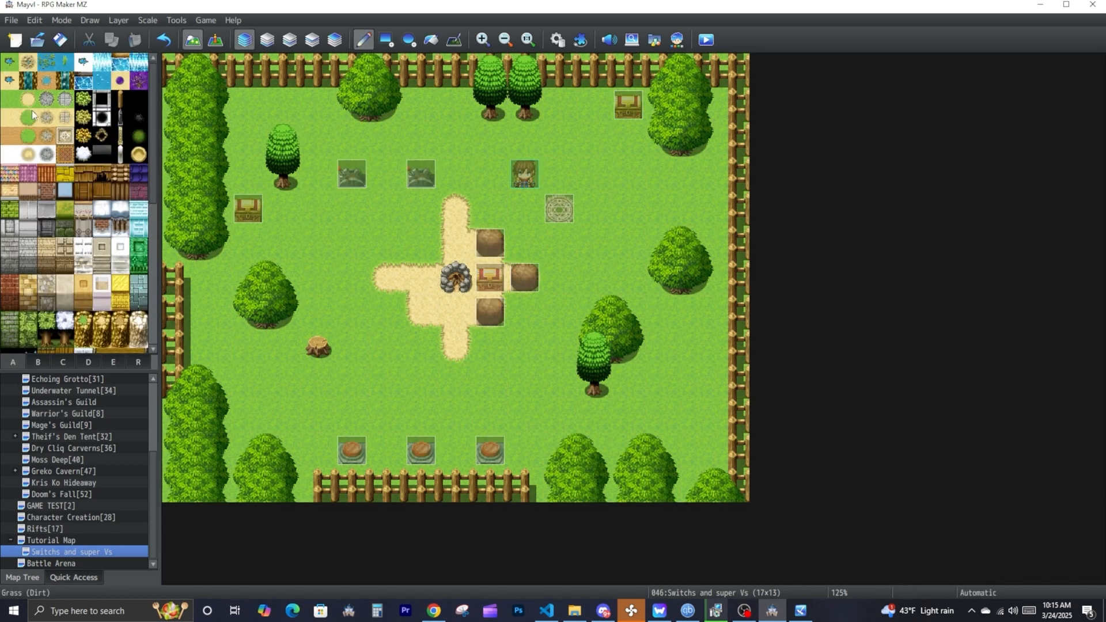
left_click(563, 317)
left_click(705, 39)
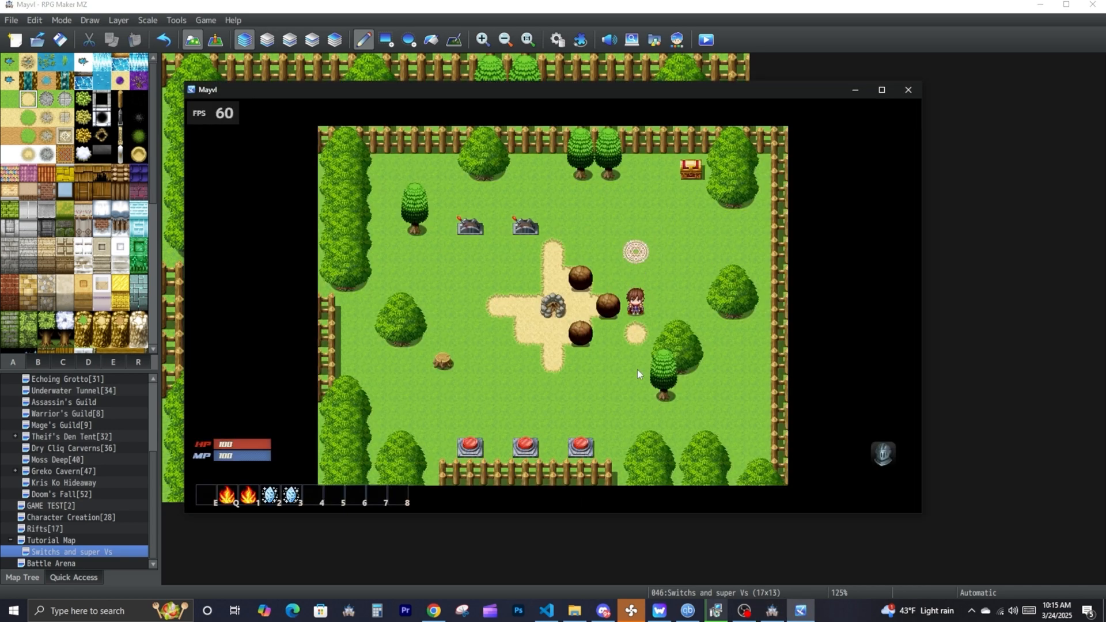
left_click(624, 339)
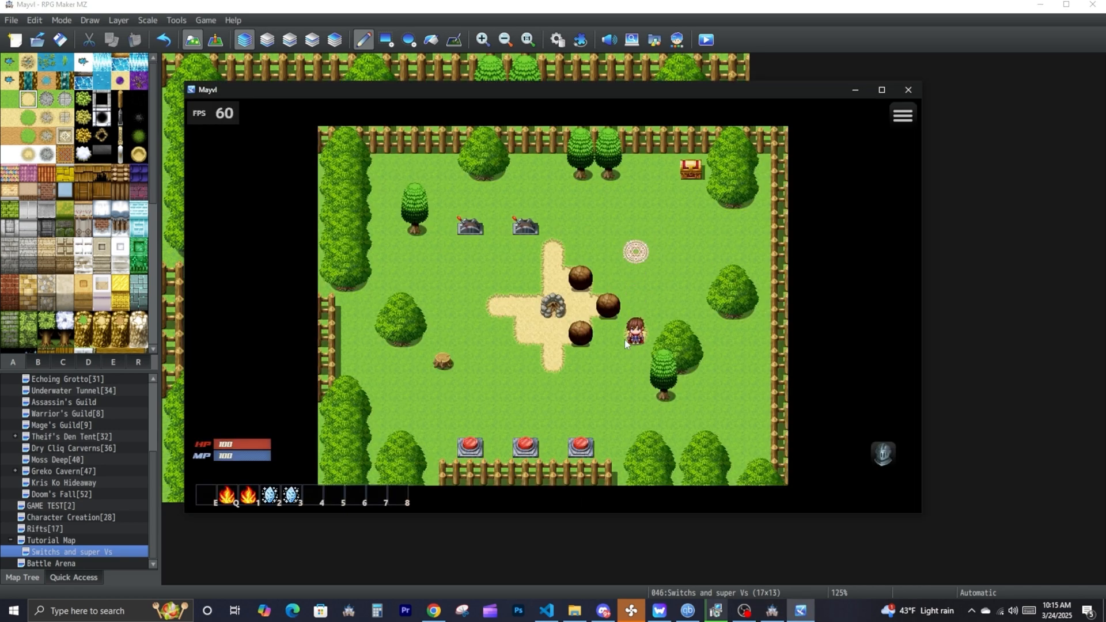
left_click(1008, 396)
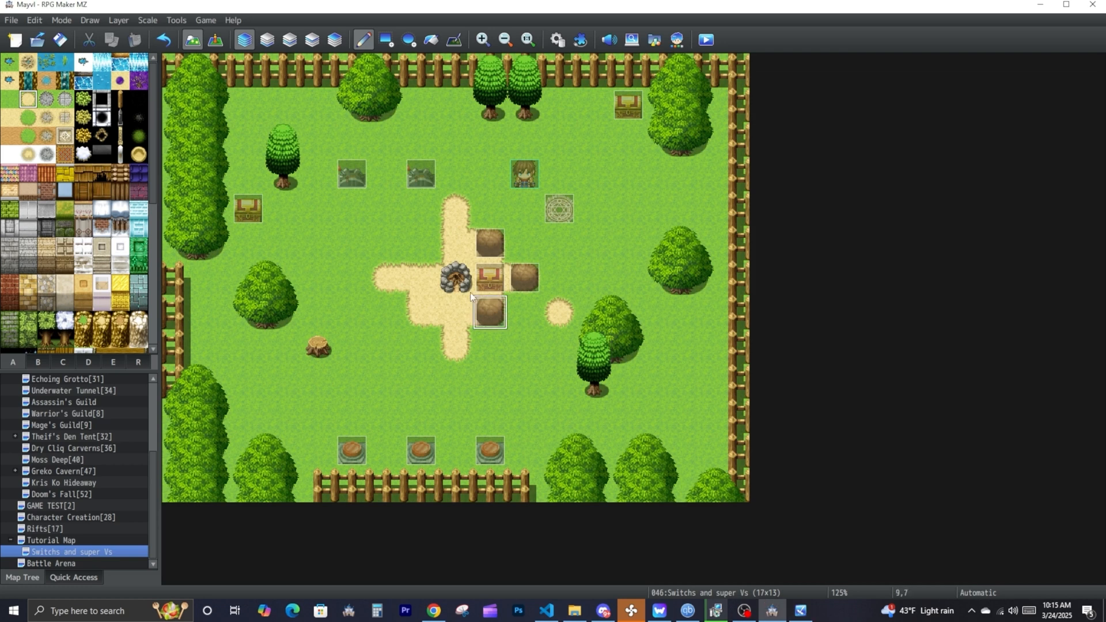
- Paste two copies of the magic circle event at map tiles 11,8 and 10,7
left_click(215, 41)
right_click(555, 343)
left_click(579, 419)
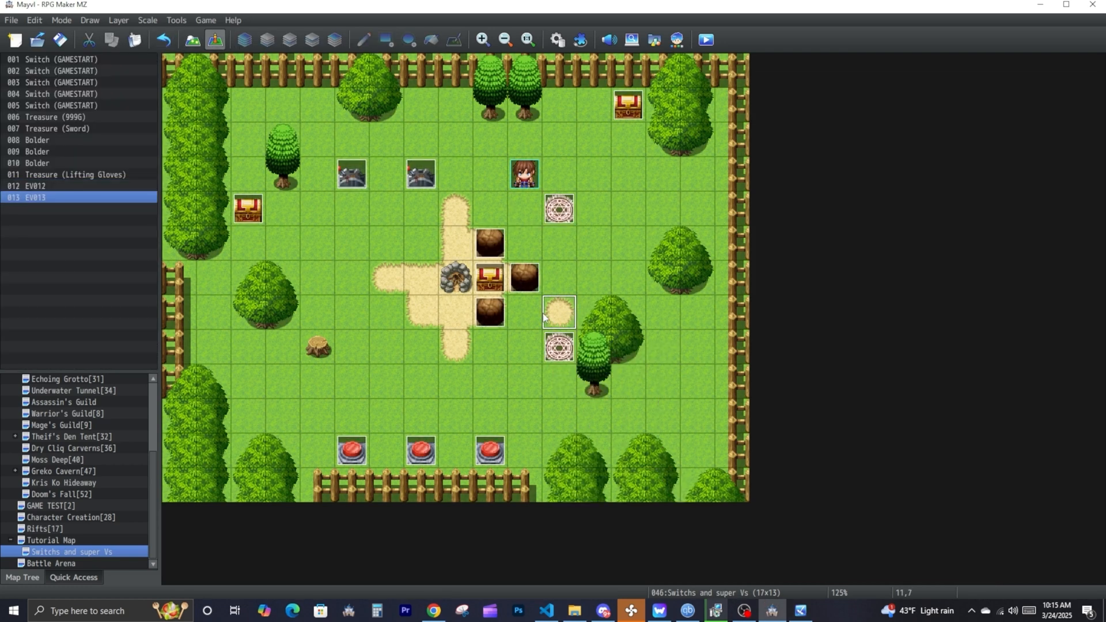
right_click(519, 307)
left_click(553, 374)
- Review the settings and movement route of the magic circle event at tile 10,7 without changing them
double_click(525, 311)
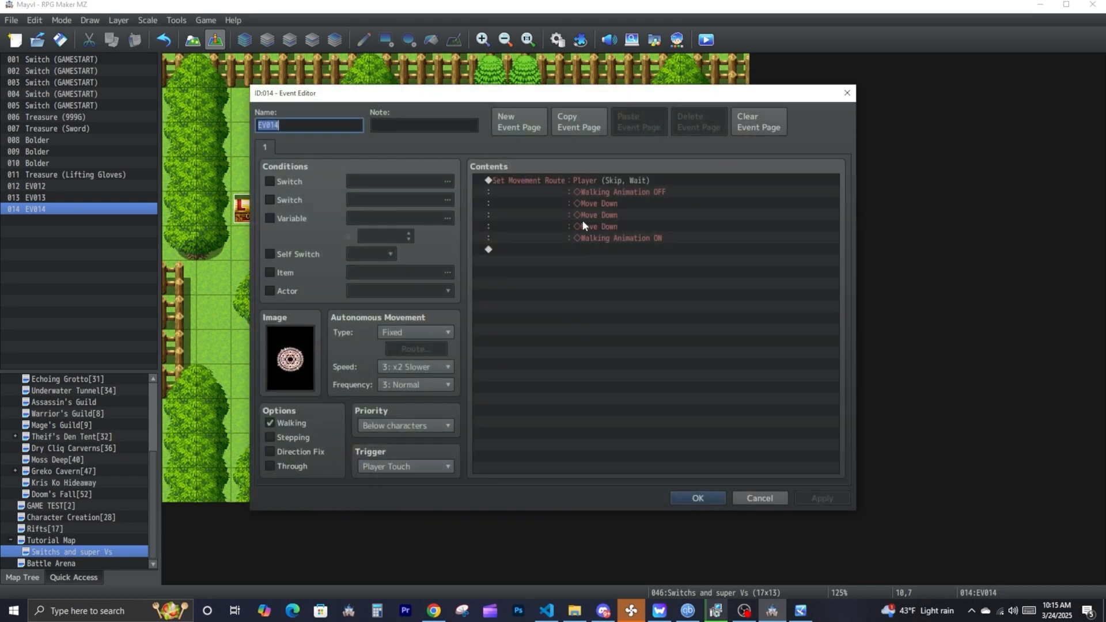
key("Escape")
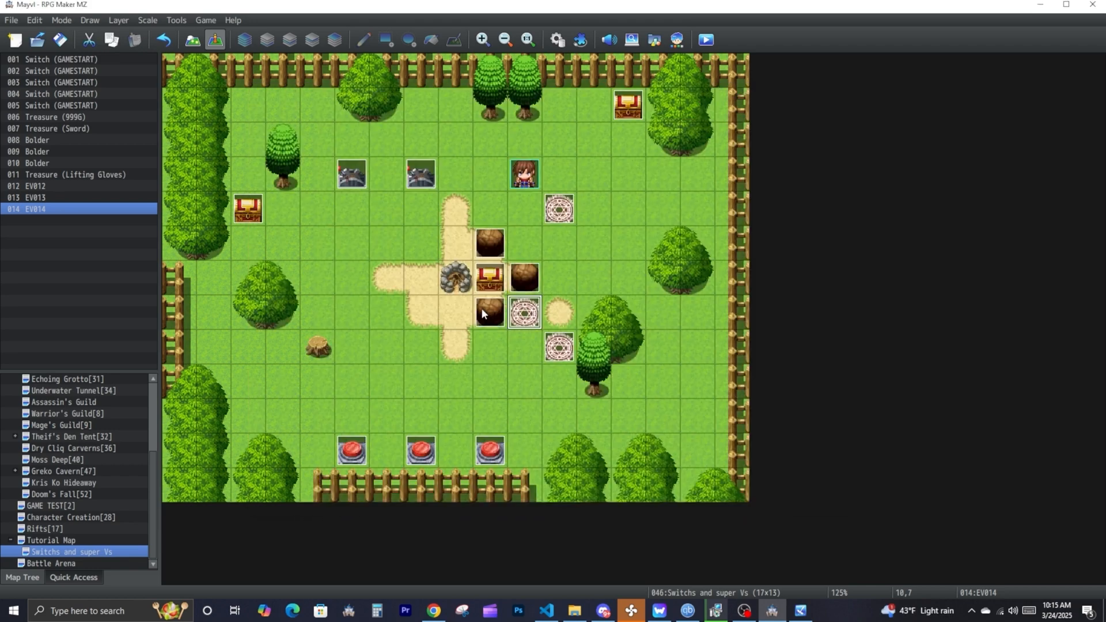
double_click(526, 324)
key("Escape")
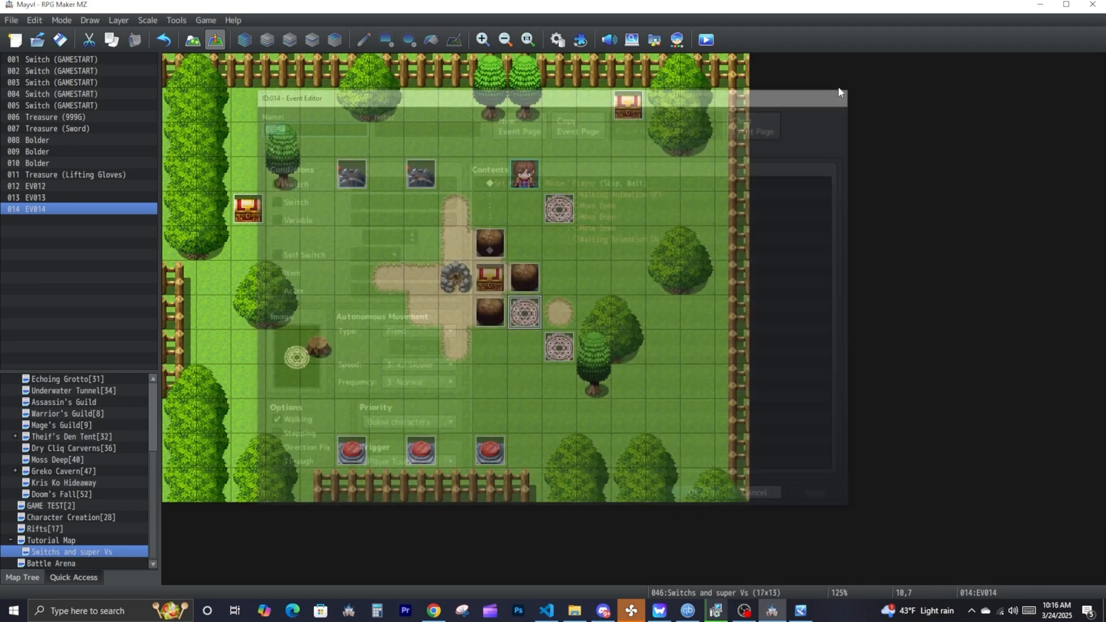
- Remove the three Move Down commands from the player movement route of the magic circle event at tile 11,8
right_click(567, 352)
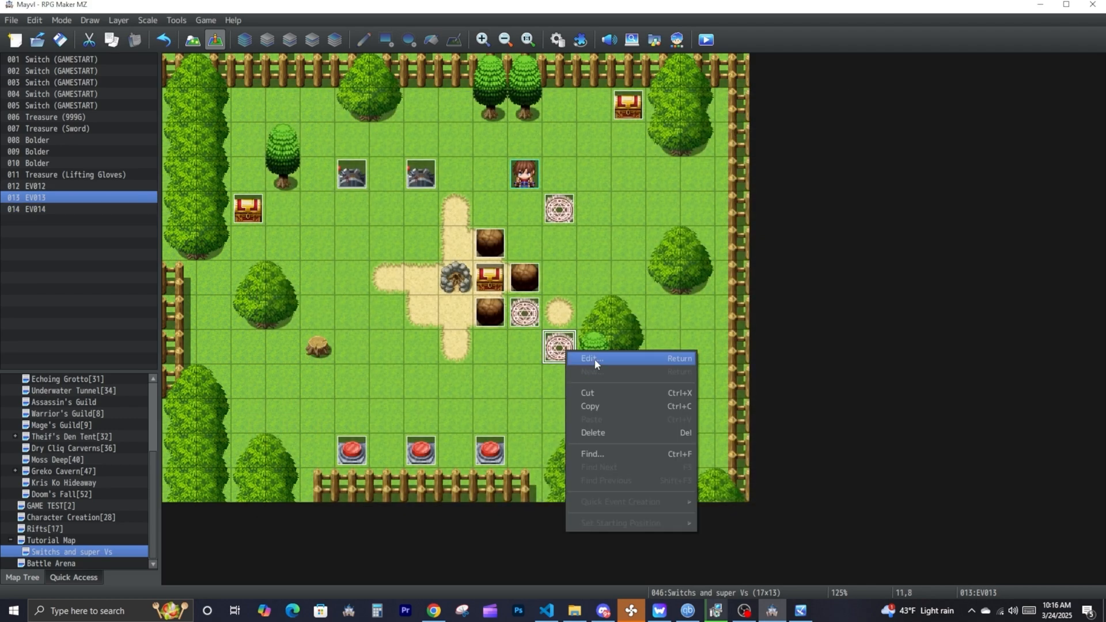
left_click(594, 358)
left_click(664, 180)
double_click(664, 180)
key("Delete")
key("Delete")
key("Delete")
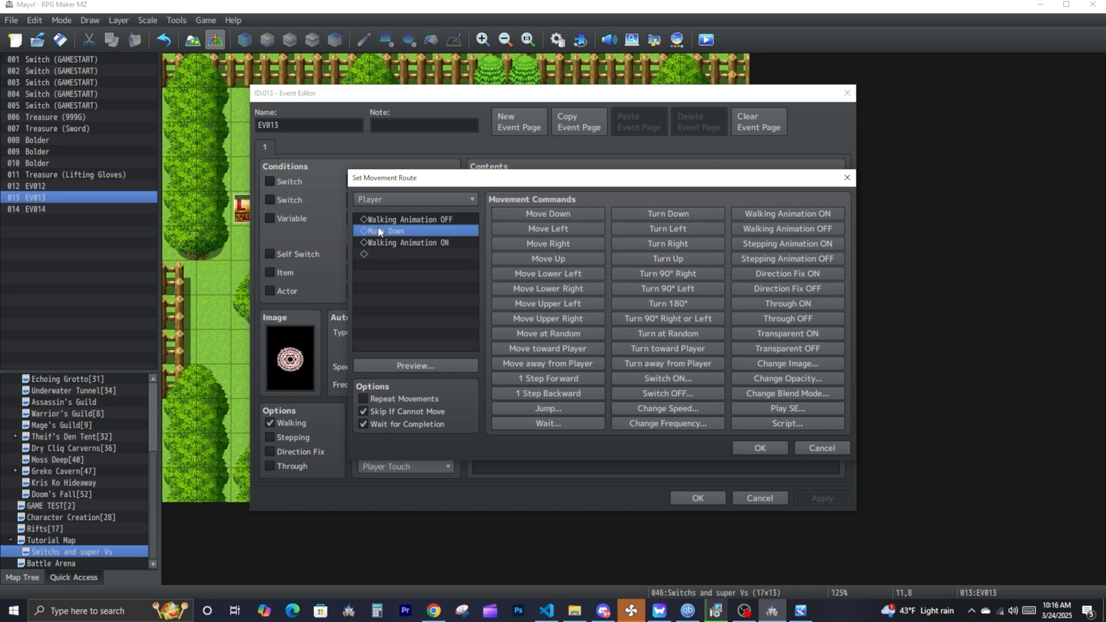
- Insert four Move Left commands before Walking Animation ON in the route at tile 11,8 and save the event
left_click(567, 229)
left_click(566, 229)
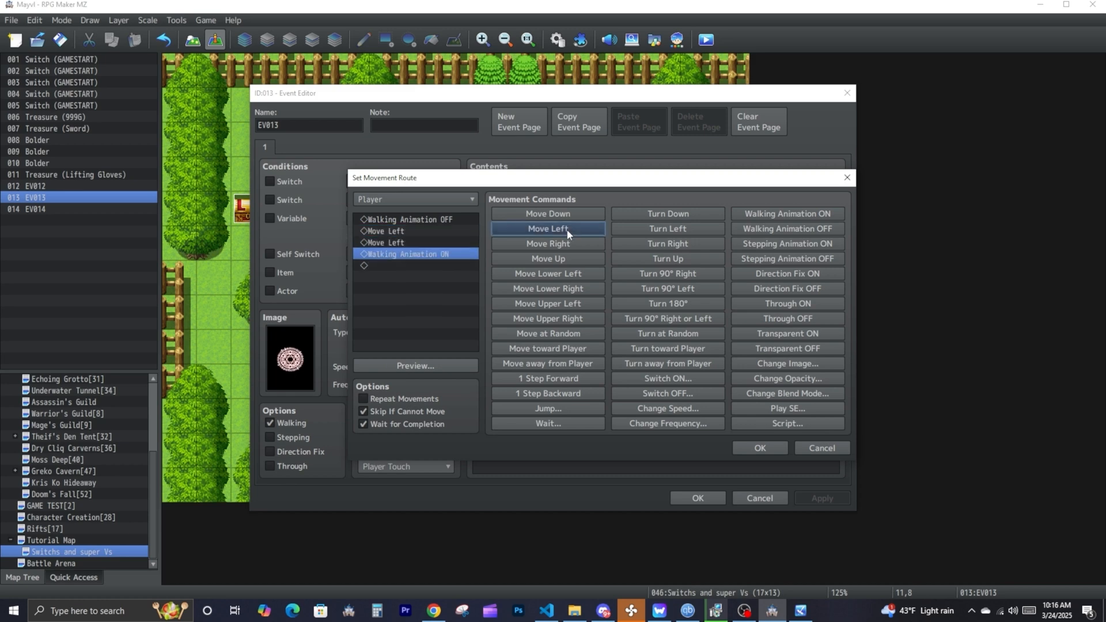
left_click(566, 229)
left_click(567, 229)
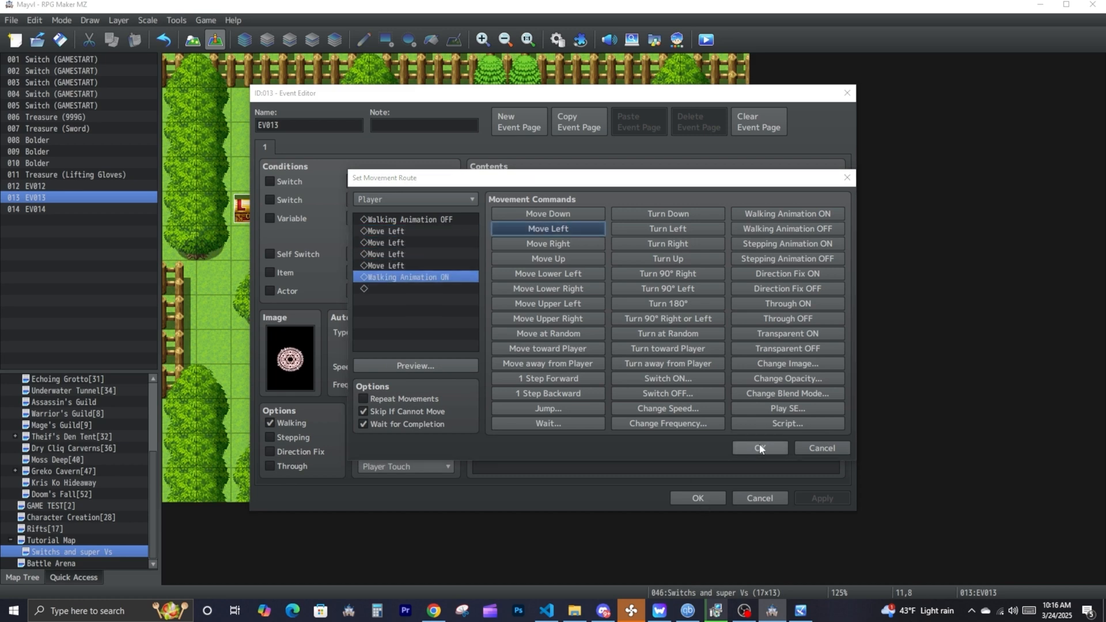
left_click(760, 448)
left_click(714, 499)
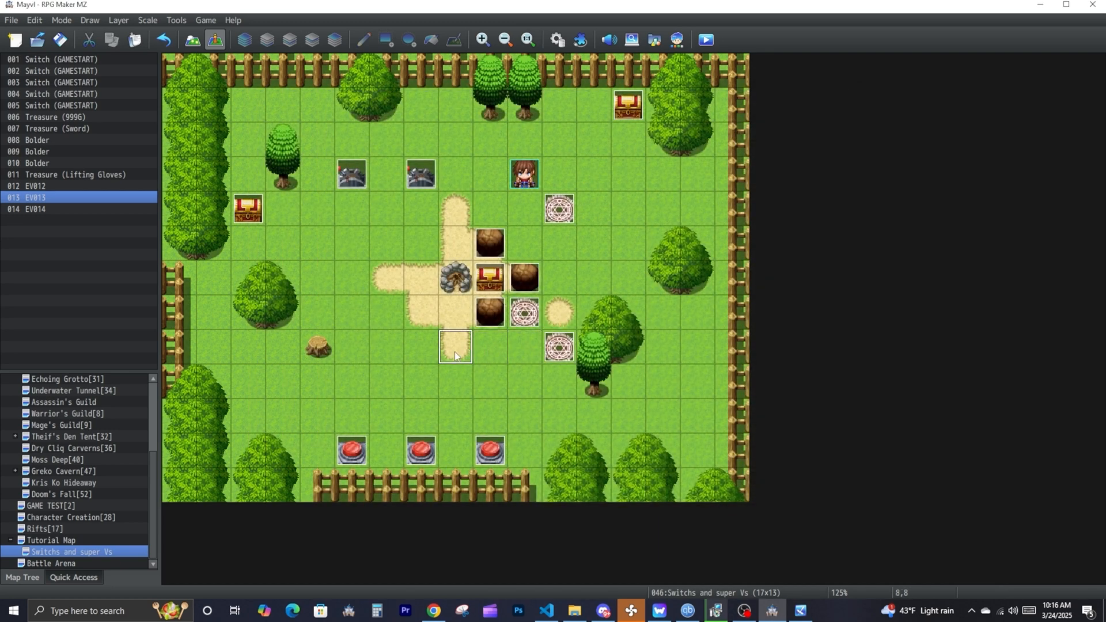
- Paint single round stone pavement tiles at map tiles 7,8 and 10,10
left_click(193, 41)
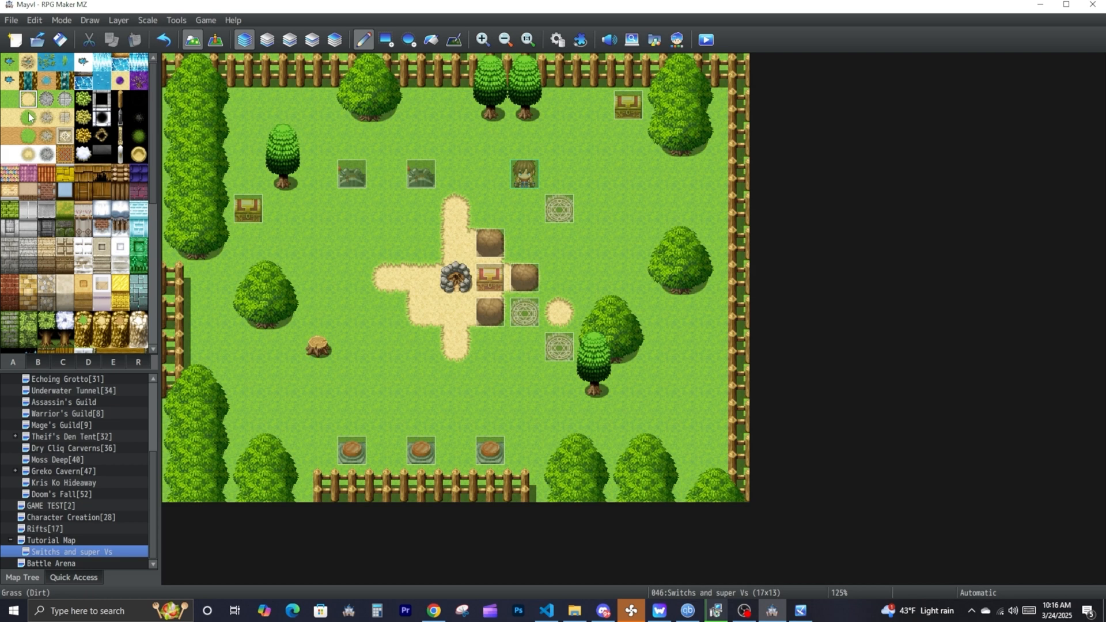
left_click(65, 99)
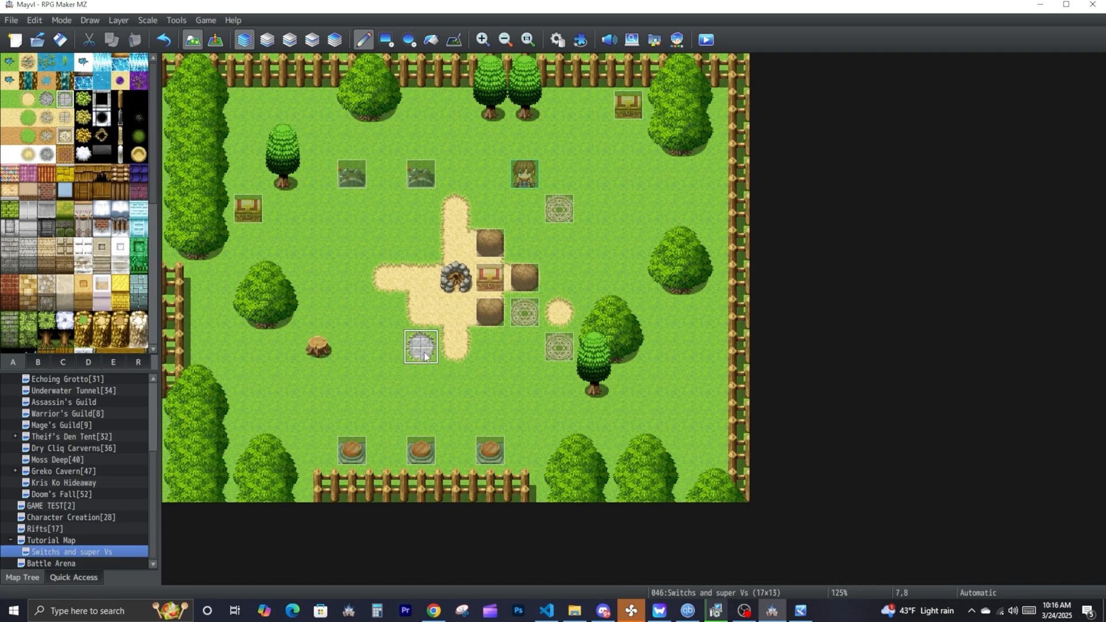
left_click(524, 426)
- Save the changes, start a playtest and move the player over the lower magic circles to both stone tiles
left_click(706, 39)
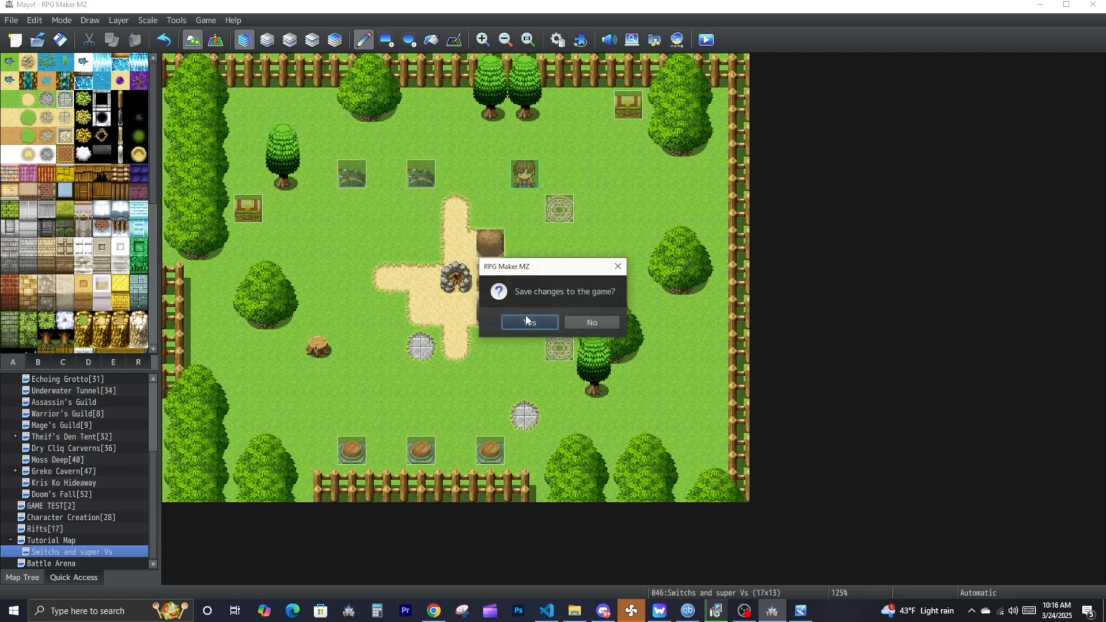
left_click(531, 330)
key("Down")
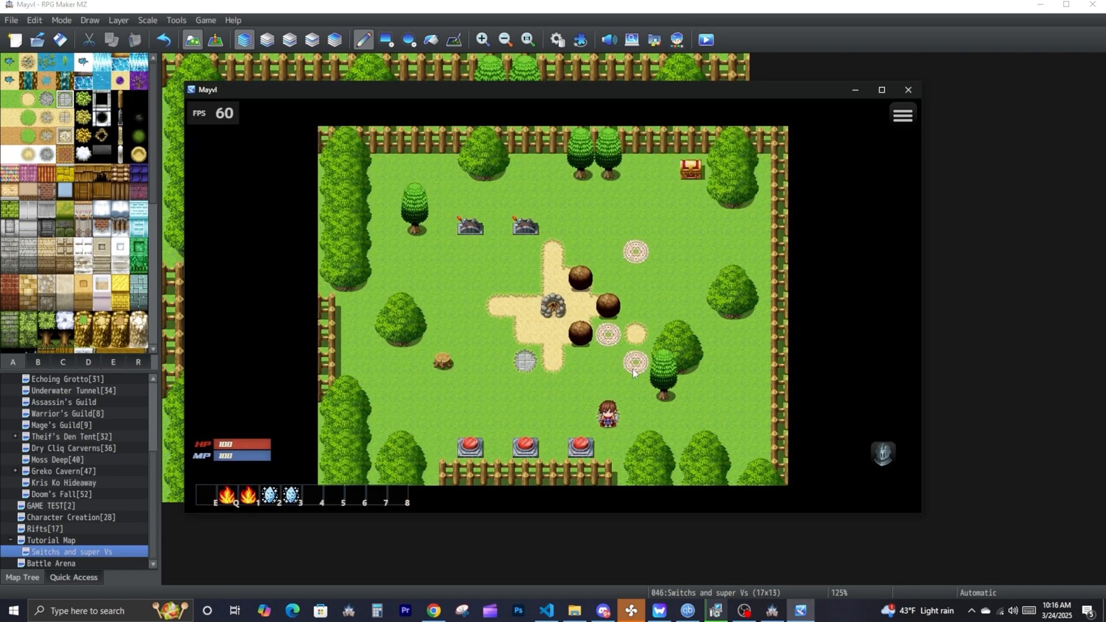
key("Left")
key("Left")
key("Left")
key("Left")
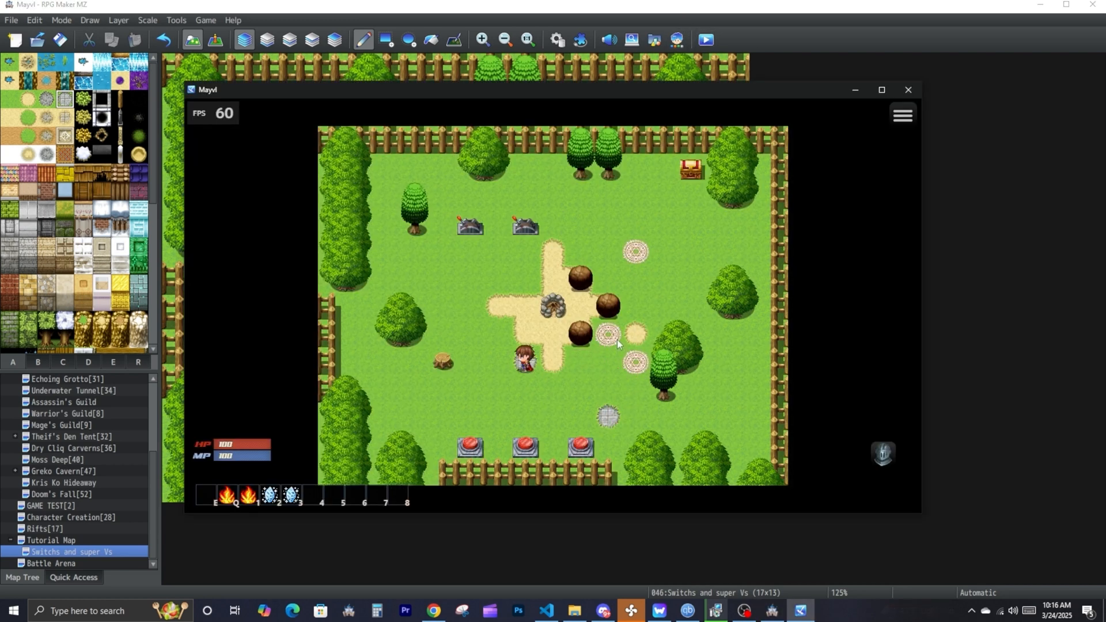
- Return the player to the upper magic circle, test all three circles again and end the playtest
left_click(608, 195)
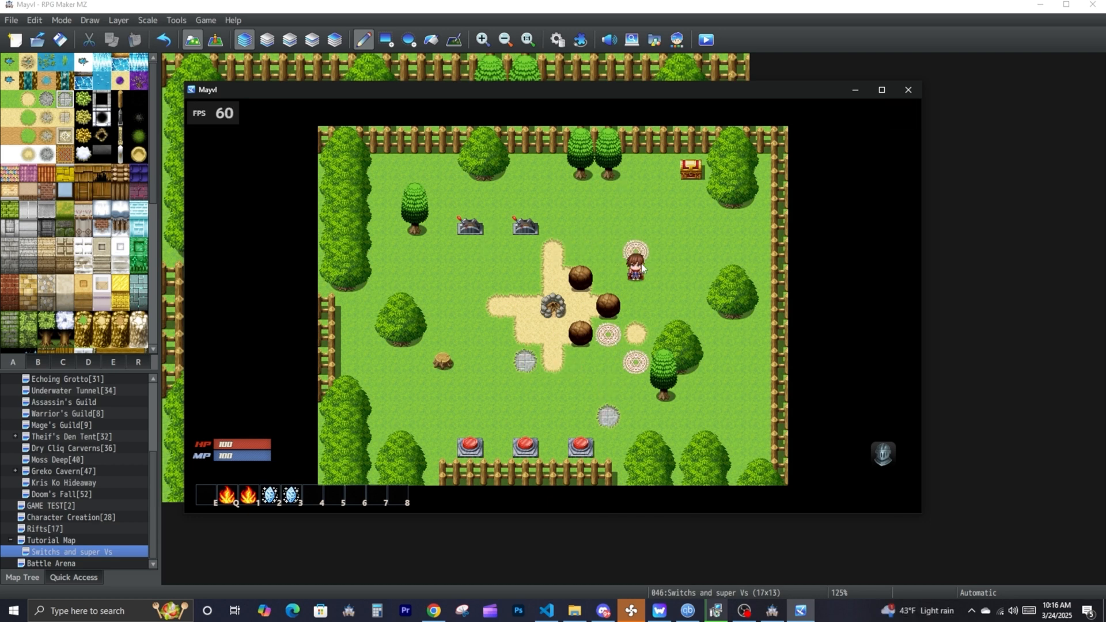
key("Left")
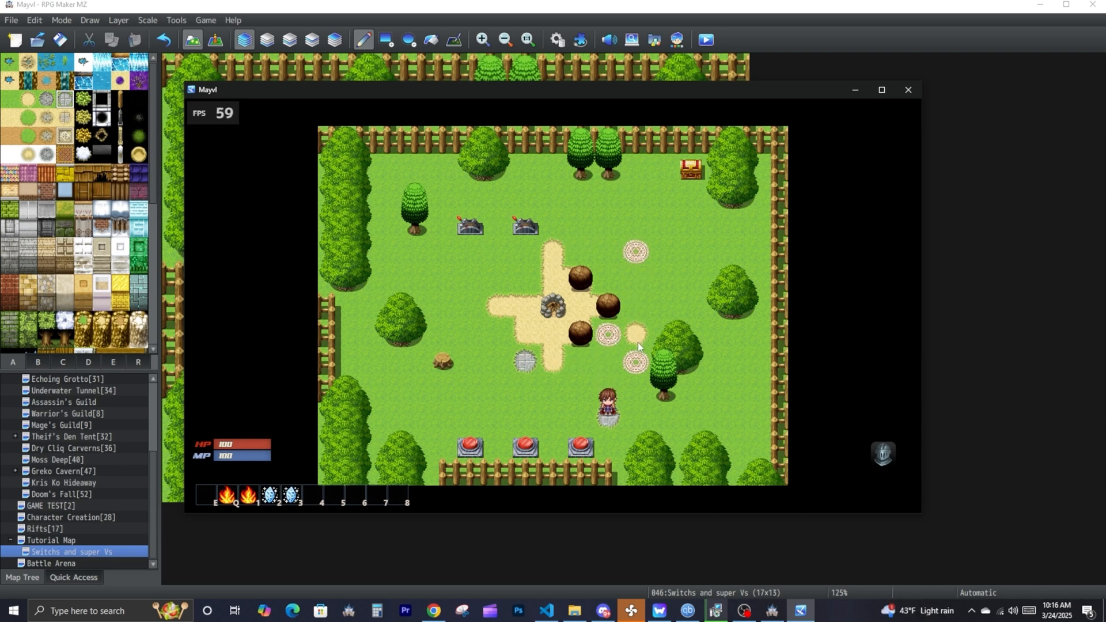
key("Left")
key("Left")
key("Left")
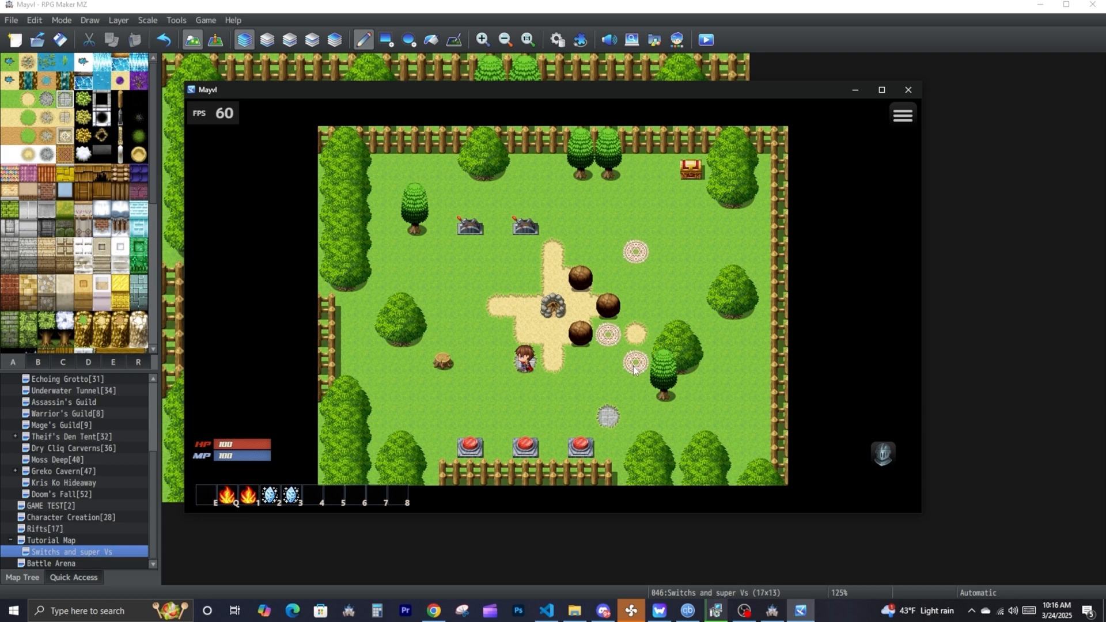
left_click(947, 345)
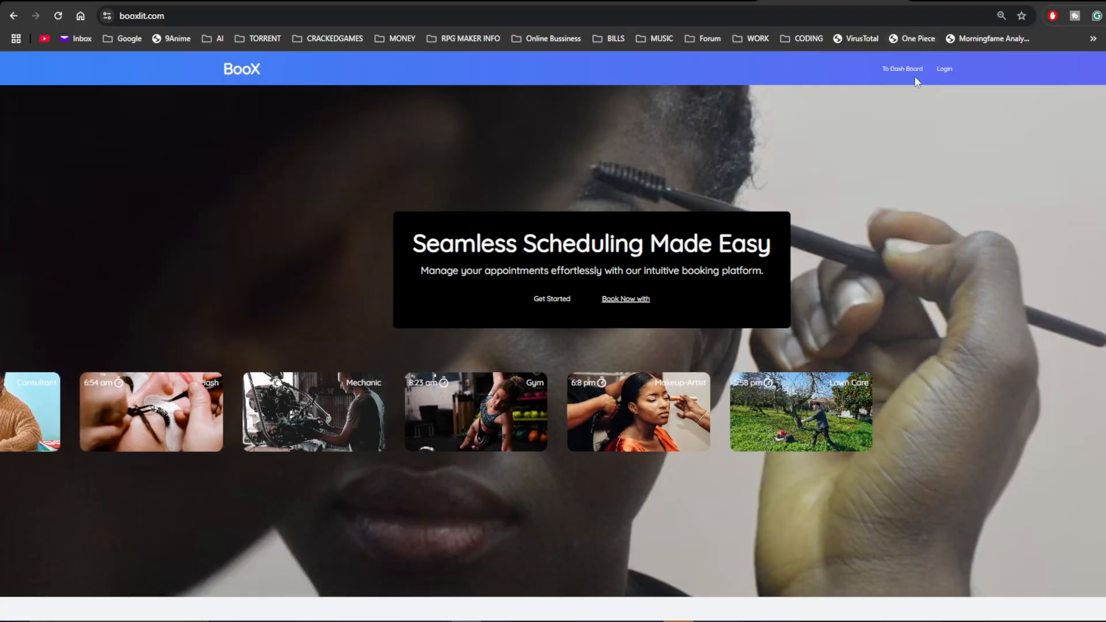
- Switch to the BooX website in the browser, open its dashboard and show the balance chart by month
left_click(905, 70)
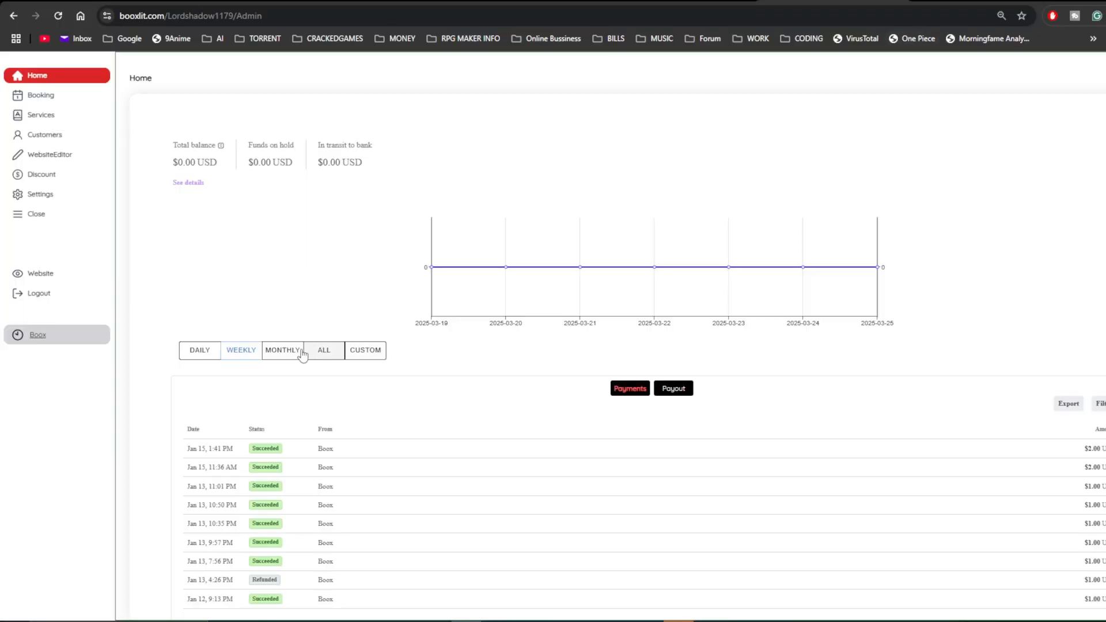
left_click(296, 353)
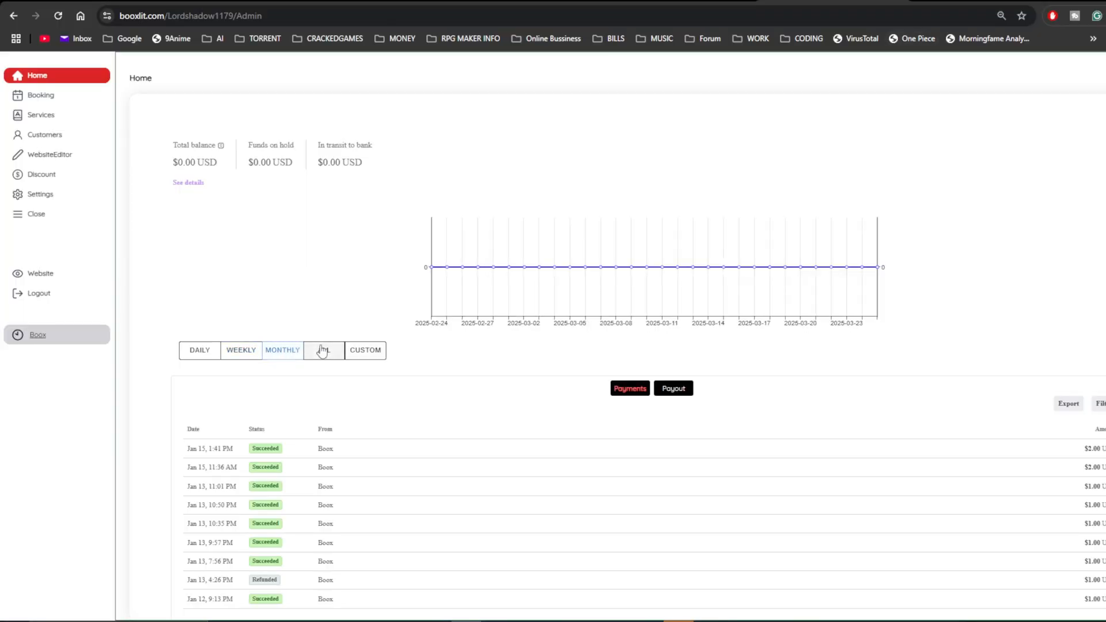
- Show the balance chart for all dates and look through the Lashly booking website opened from the dashboard
left_click(323, 349)
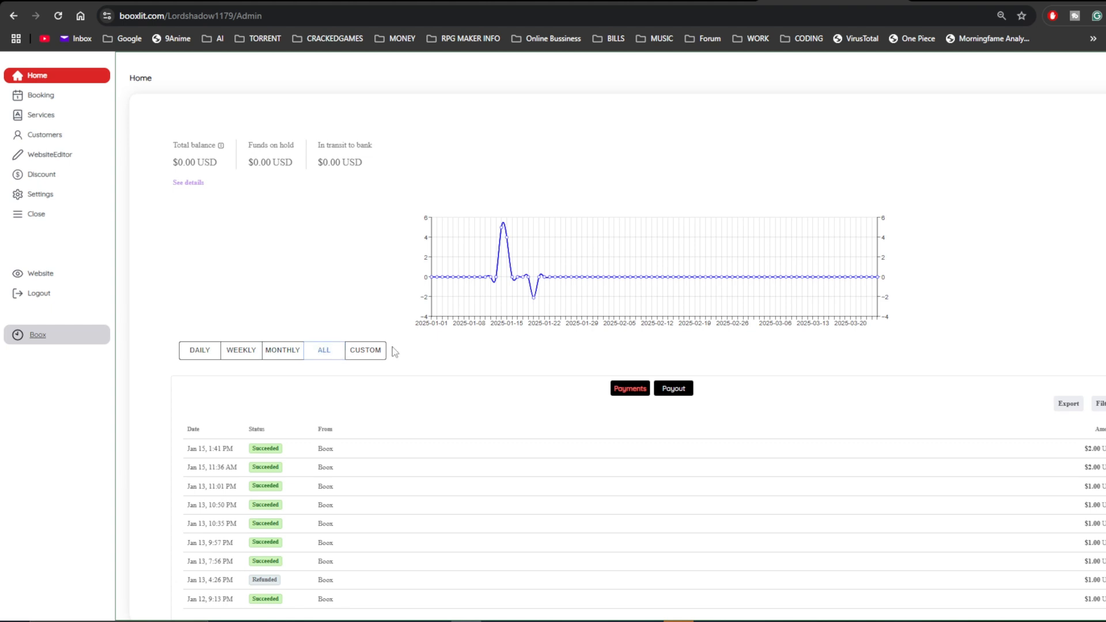
left_click(57, 272)
scroll(580, 311, "down", 4)
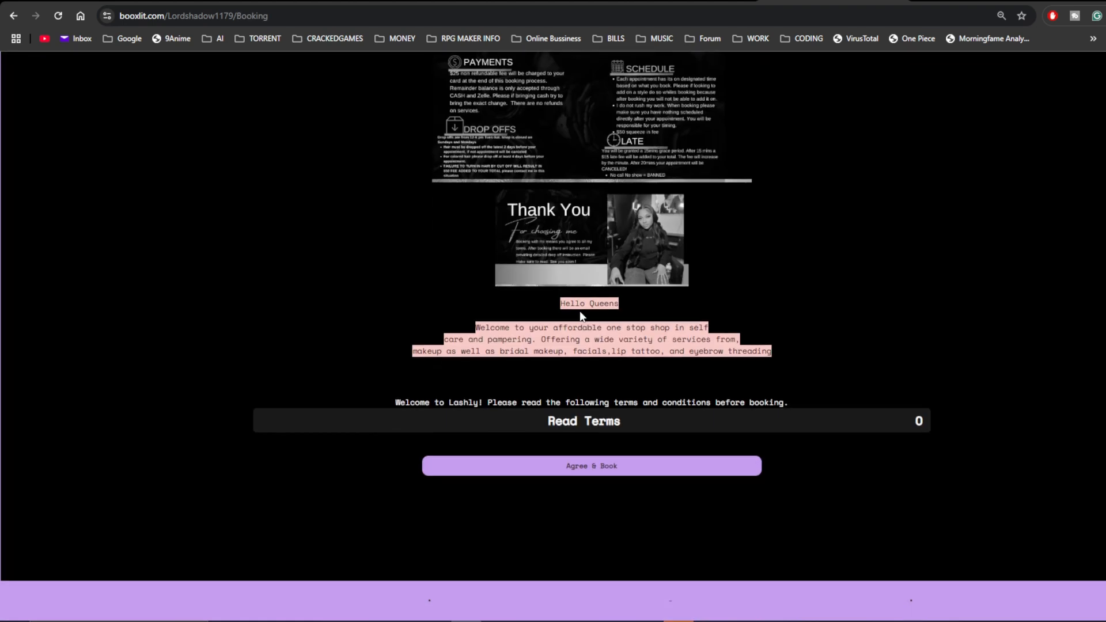
scroll(580, 315, "down", 5)
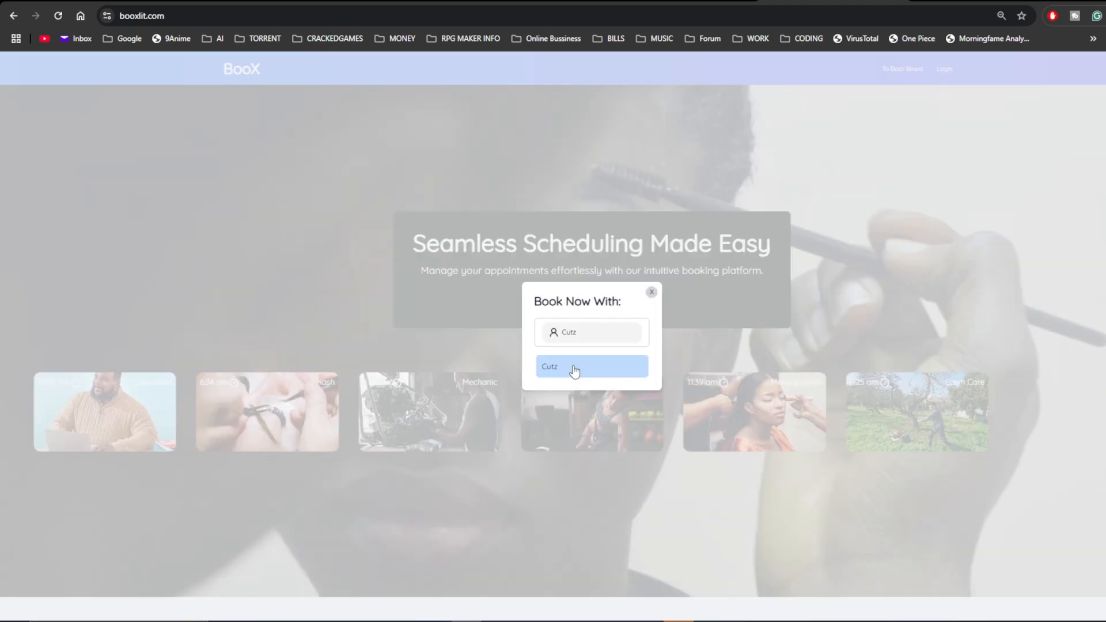
- Open the Cutz booking page from the search results, go past its terms and expand the Full Cut category
left_click(573, 370)
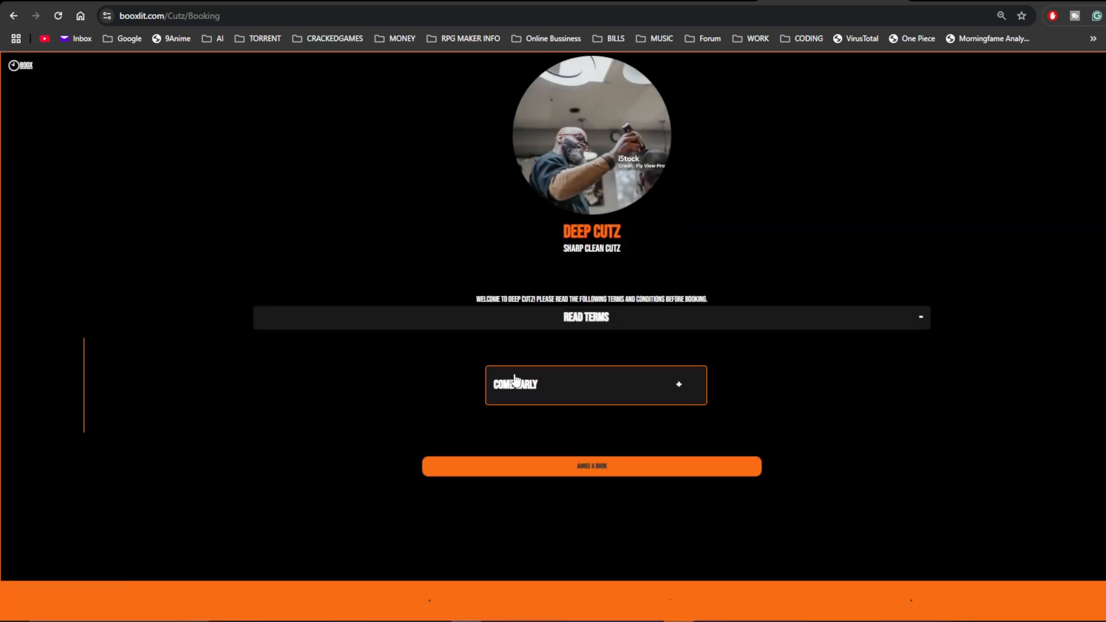
left_click(516, 380)
scroll(340, 414, "down", 4)
left_click(506, 262)
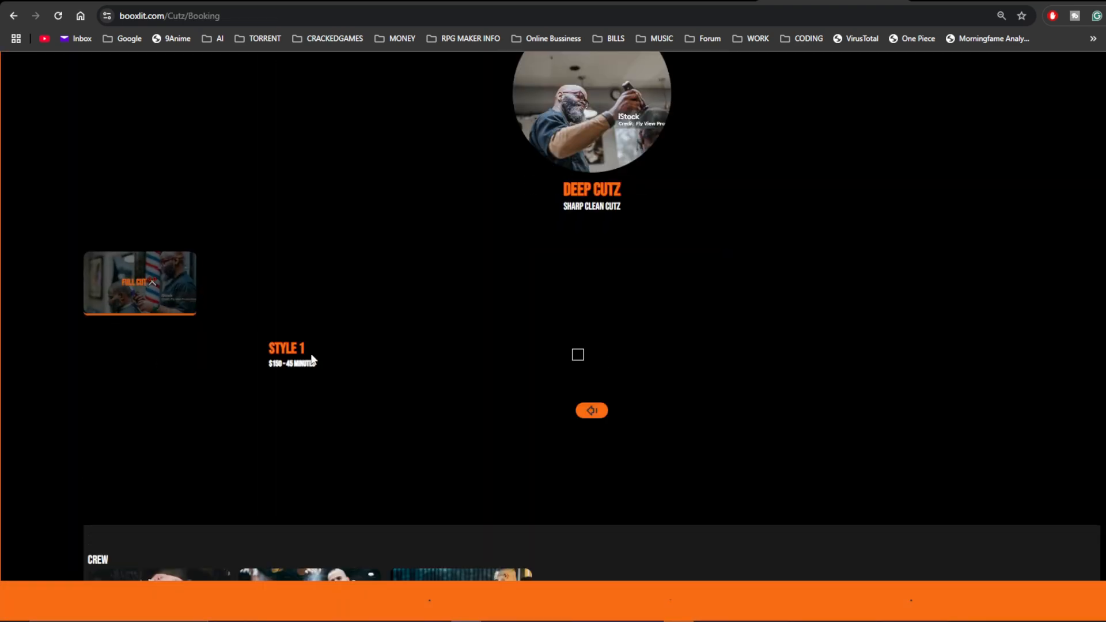
- Select the Style 1 service, continue without add-ons and show the available times for 27 March 2025
left_click(578, 355)
left_click(614, 410)
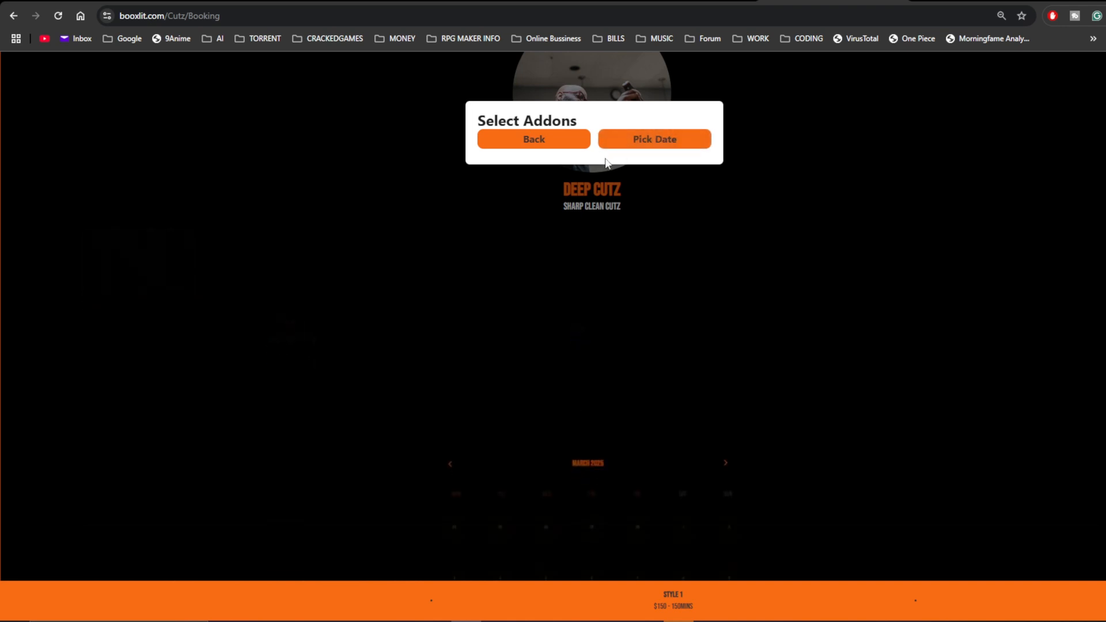
left_click(606, 145)
left_click(639, 324)
scroll(703, 260, "up", 2)
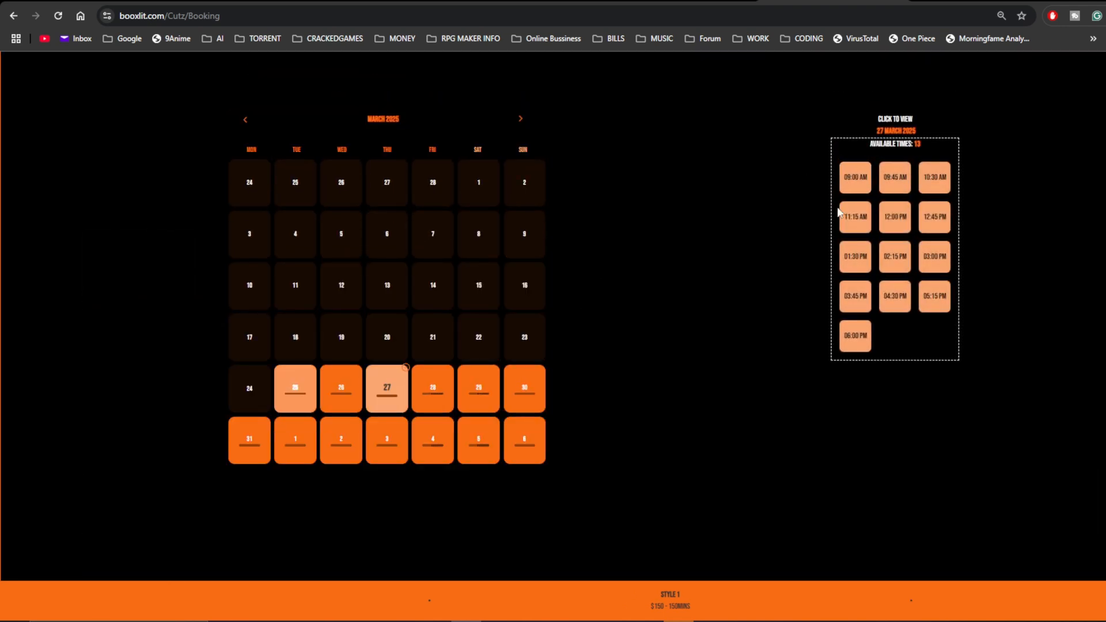
scroll(382, 237, "up", 9)
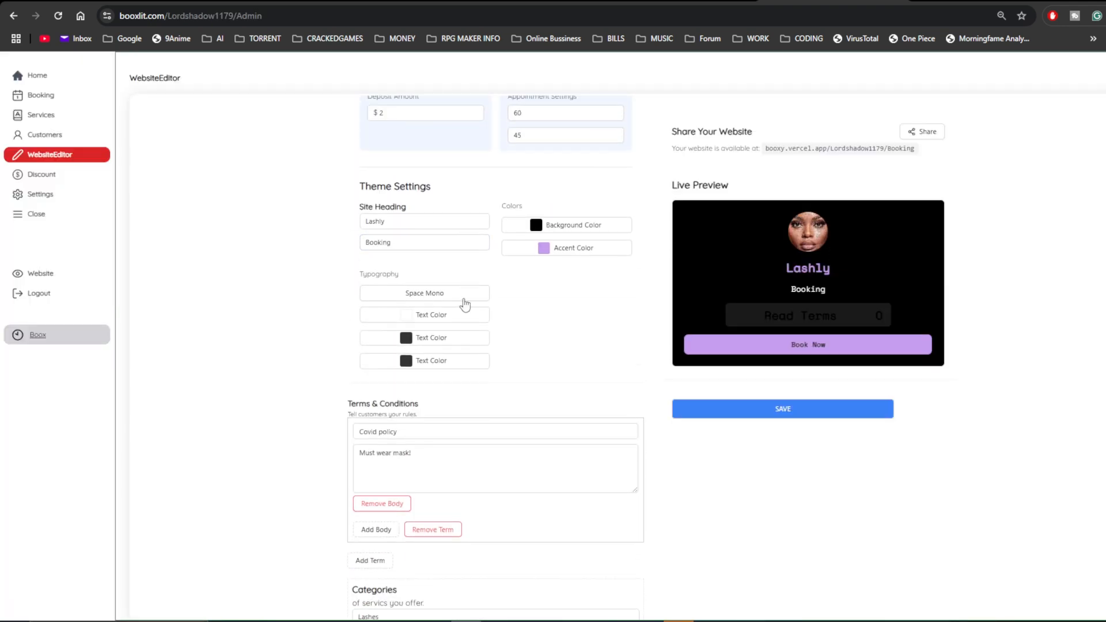
- Look over the dashboard's booking section and the website editor's theme, terms and category settings
left_click(574, 252)
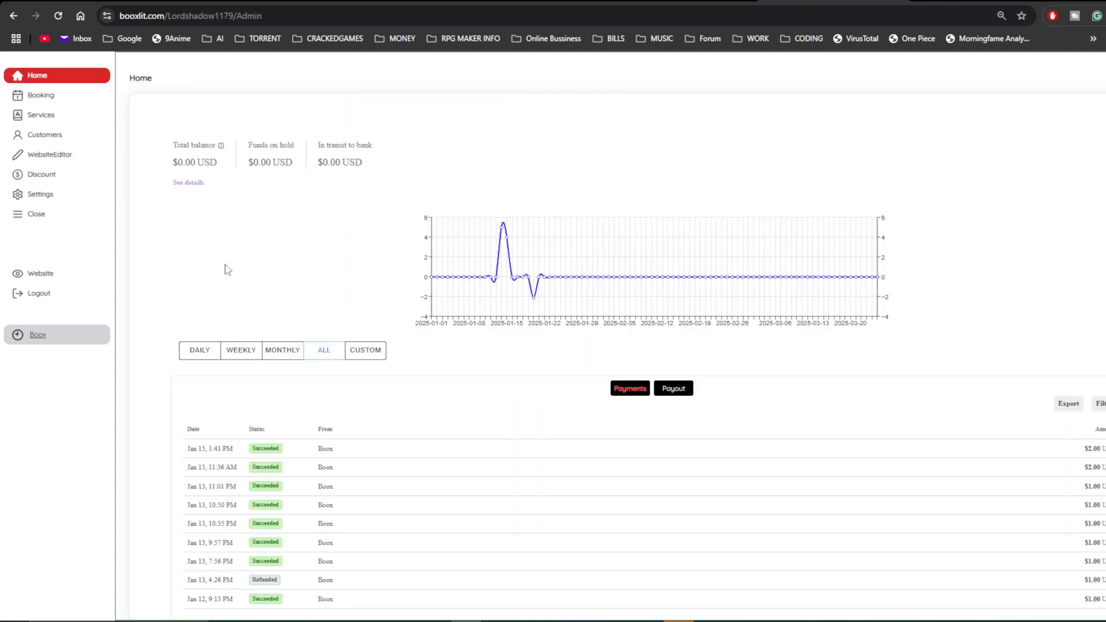
left_click(49, 99)
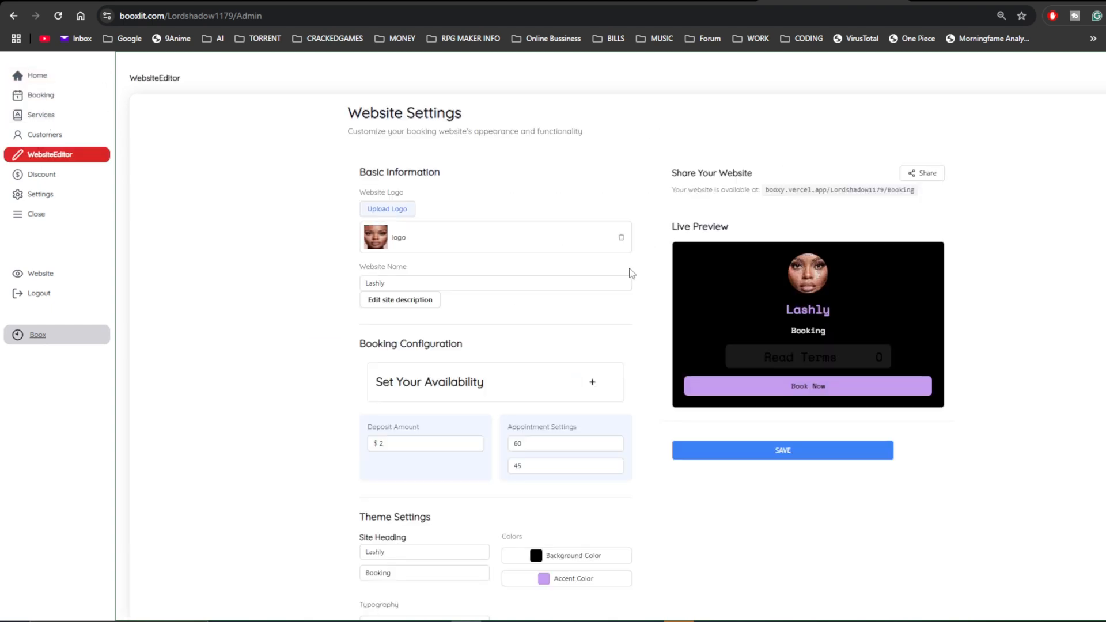
scroll(656, 242, "down", 10)
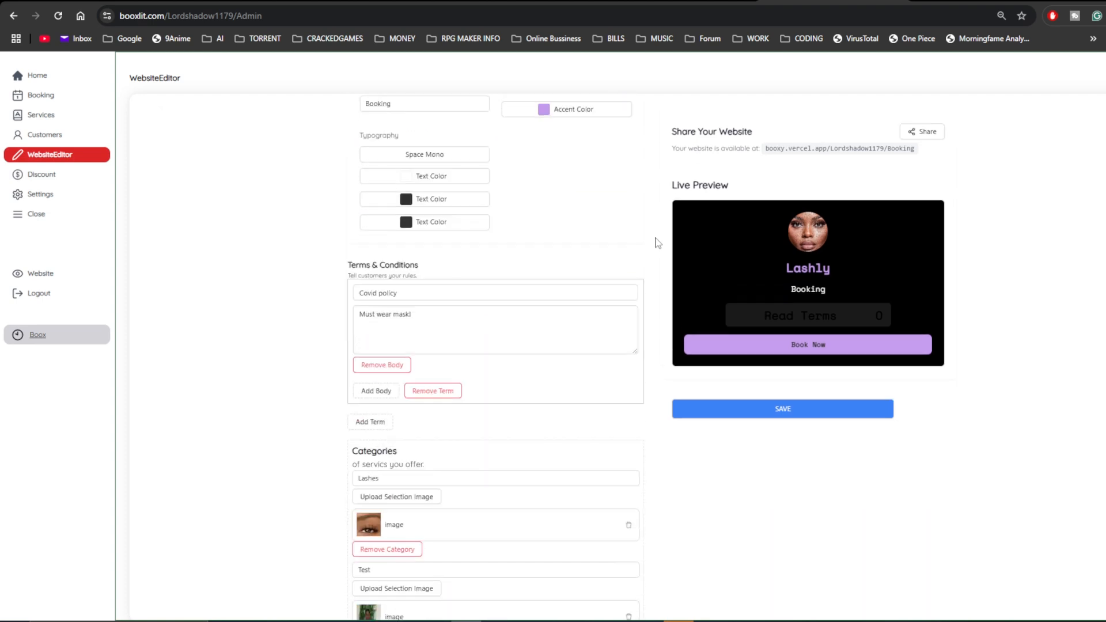
scroll(658, 243, "down", 9)
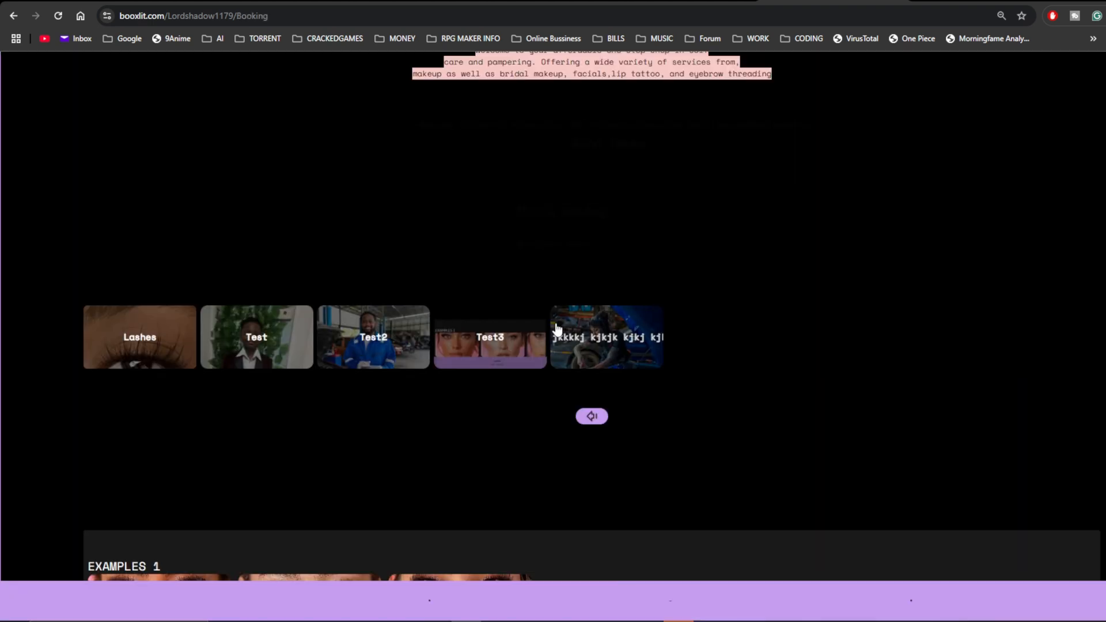
- Look through the service categories and example photos on the Lashly booking page
scroll(393, 383, "down", 3)
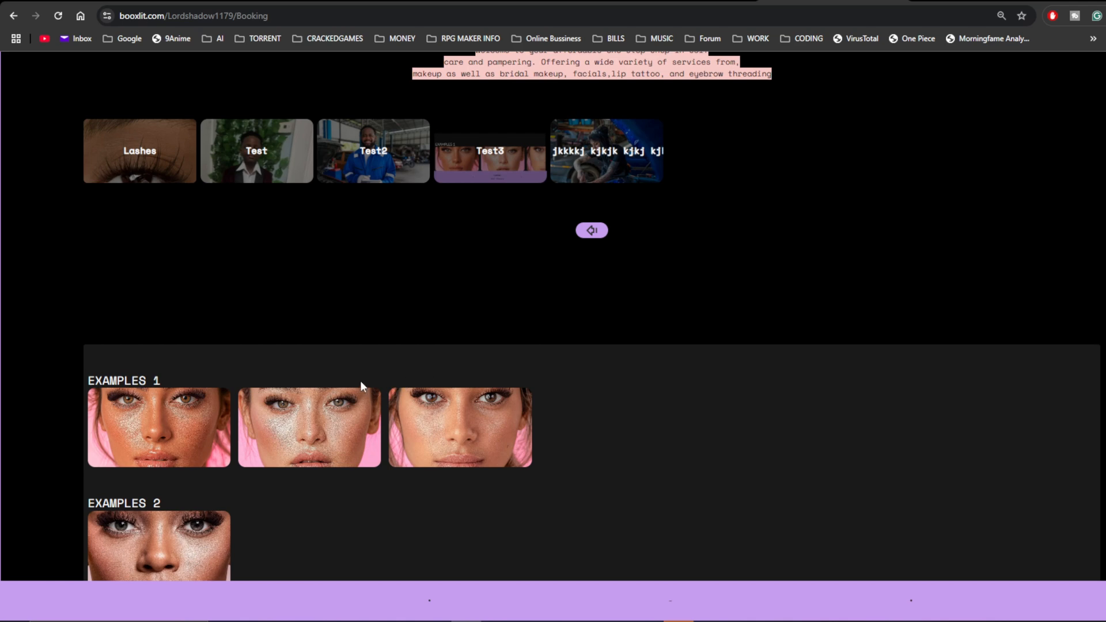
scroll(360, 380, "up", 4)
scroll(380, 376, "up", 5)
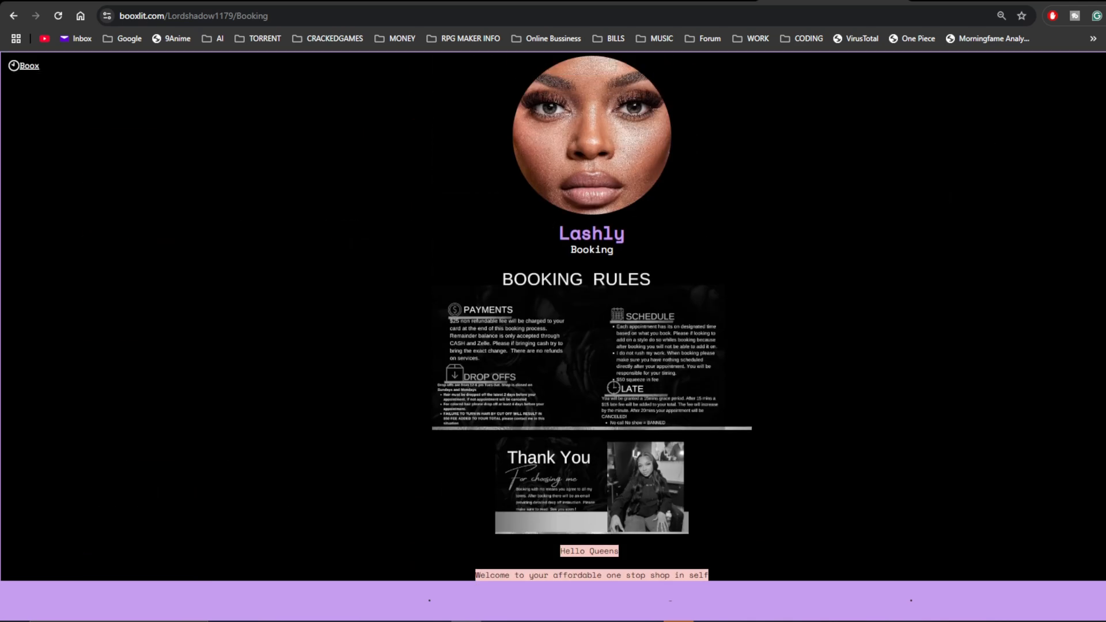
- Return to the BooX home page and search for "Cut" among the businesses to book with
left_click(26, 67)
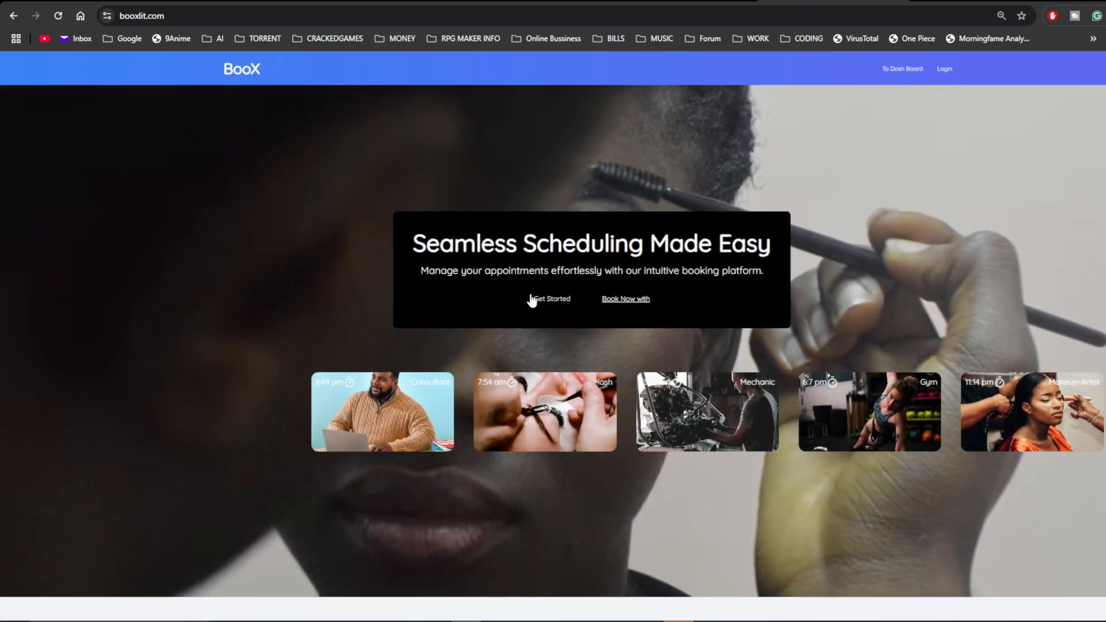
left_click(634, 298)
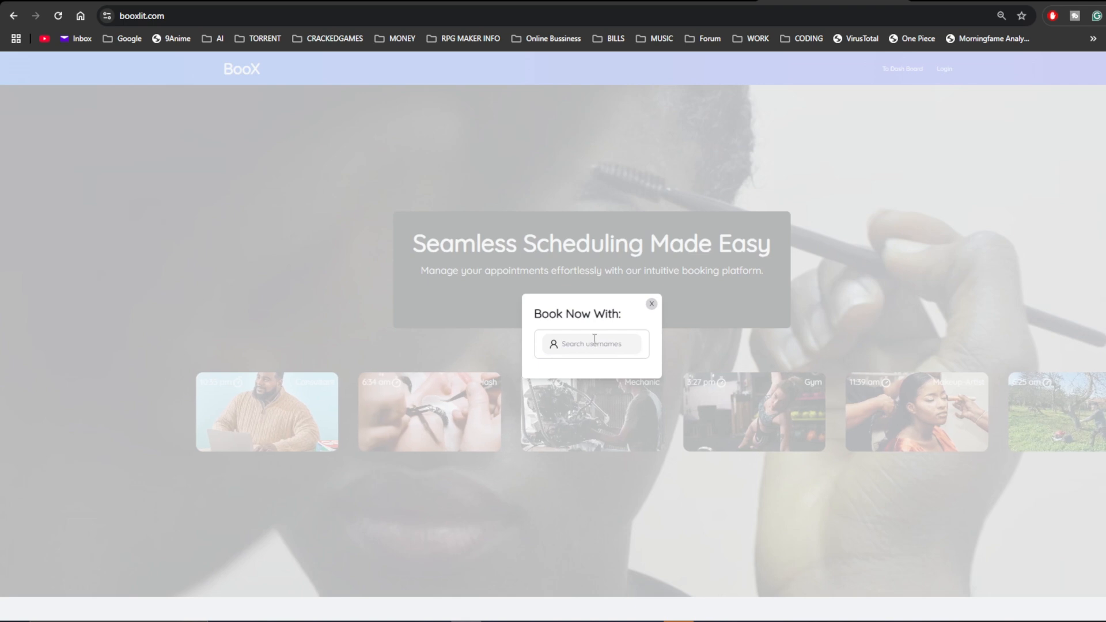
type("Cu")
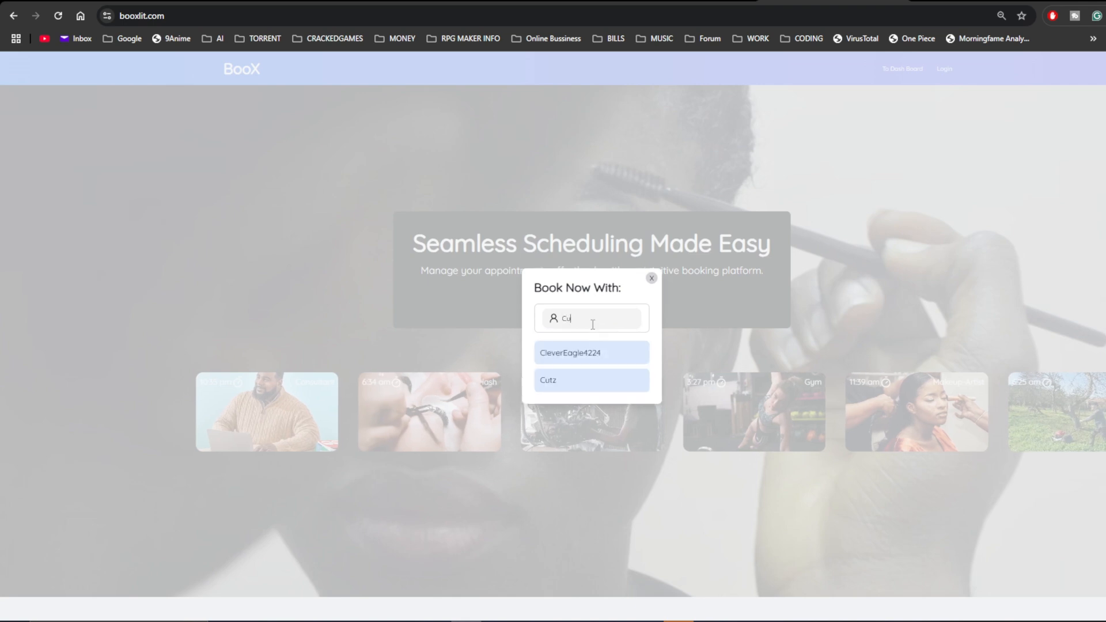
type("t")
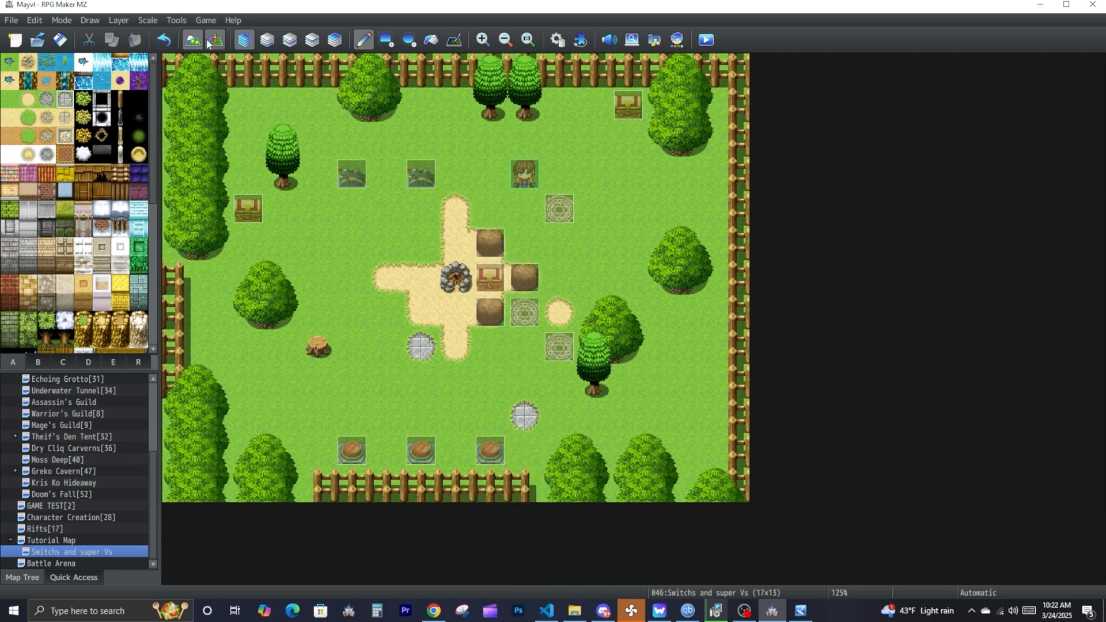
left_click(208, 44)
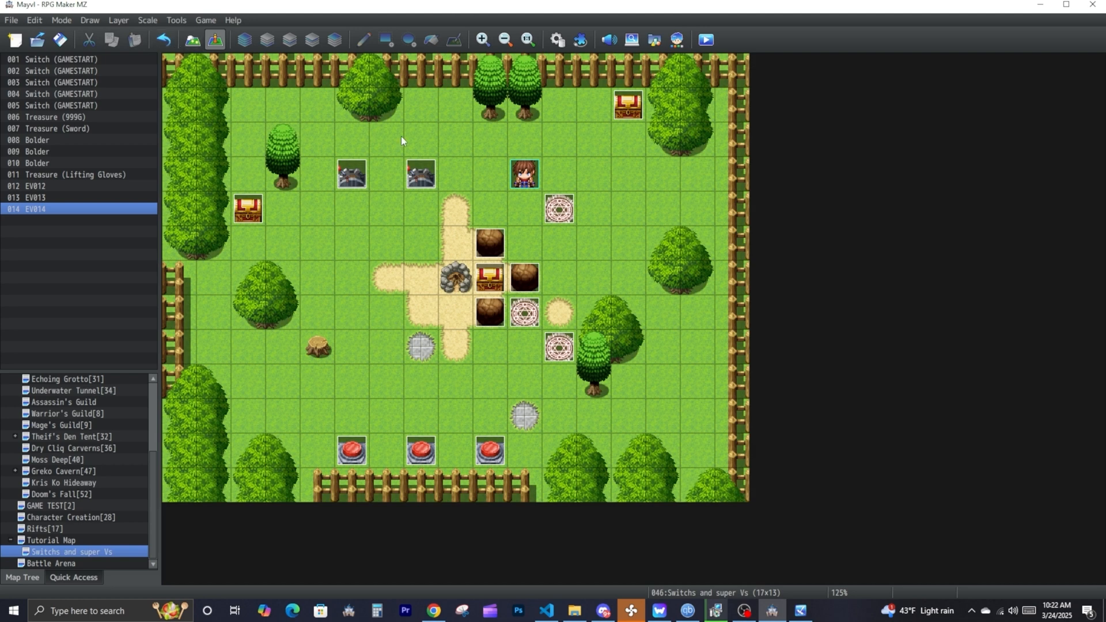
left_click(192, 39)
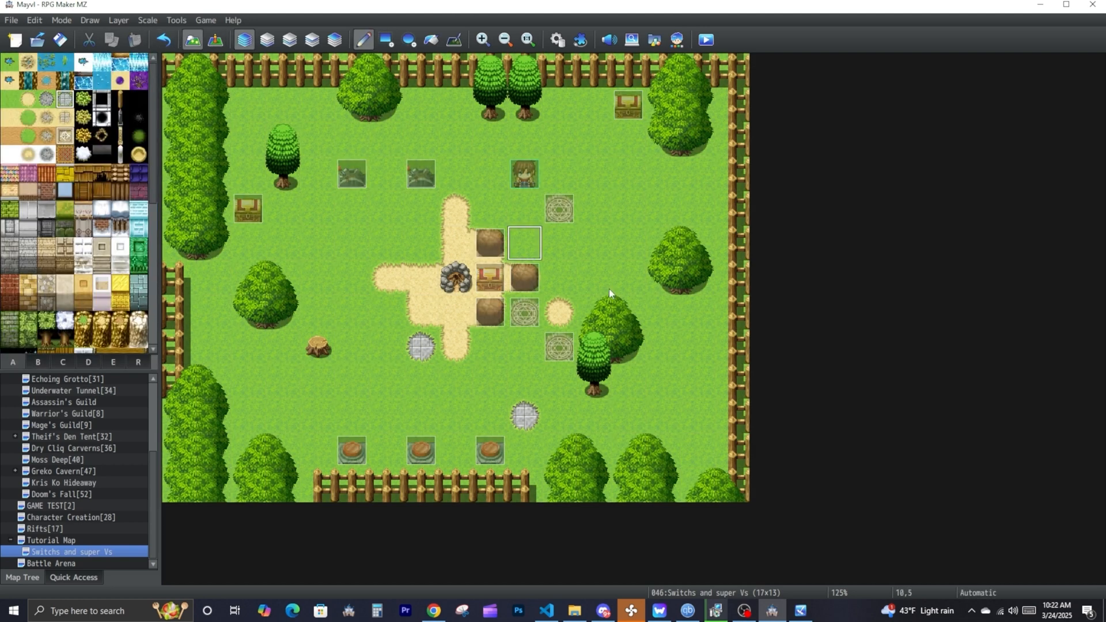
left_click(216, 39)
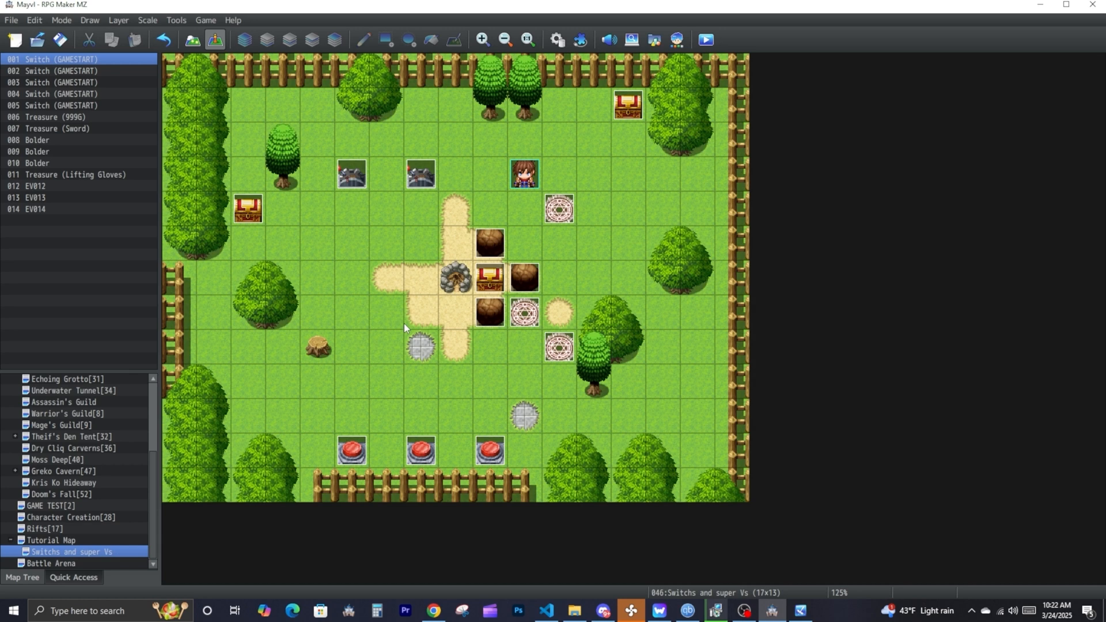
left_click(316, 415)
left_click(195, 45)
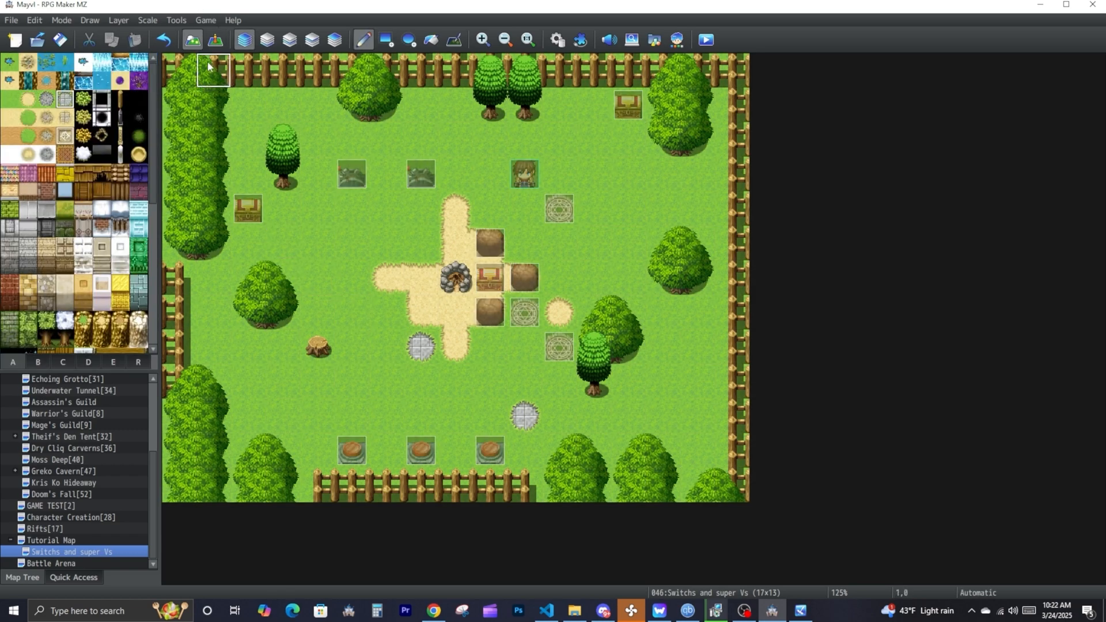
- In RPG Maker MZ, create a new event at map tile 6,7 on the Switchs and super Vs map
left_click(215, 39)
left_click(389, 315)
double_click(389, 313)
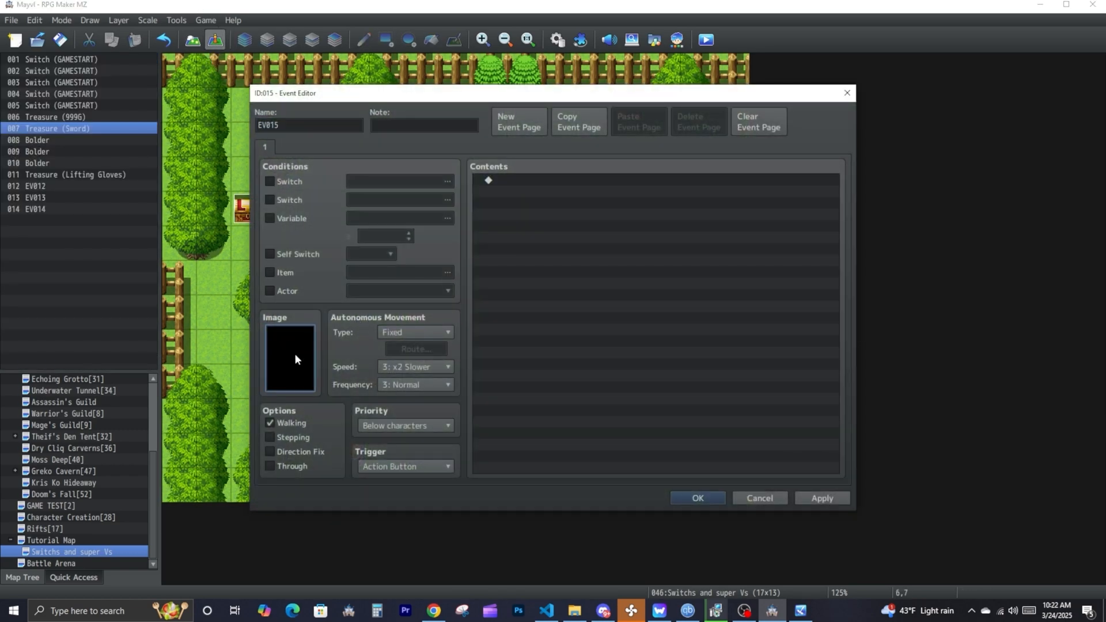
- Set the new event's image to the raised red floor button with the grey base from !Switch1
double_click(294, 353)
left_click_drag(465, 195, 454, 406)
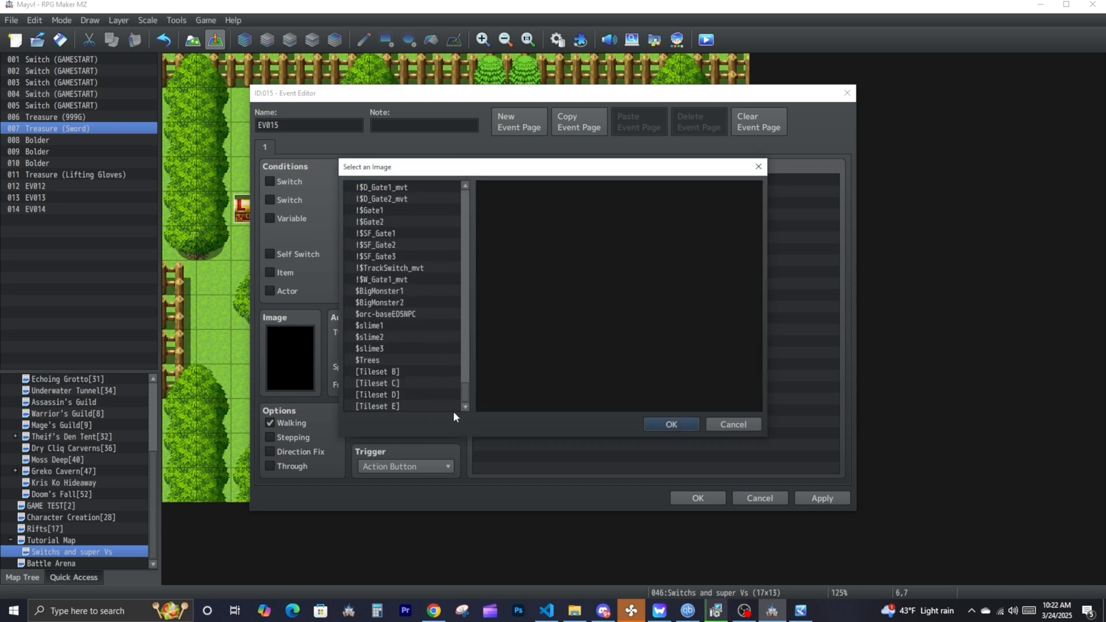
left_click(395, 373)
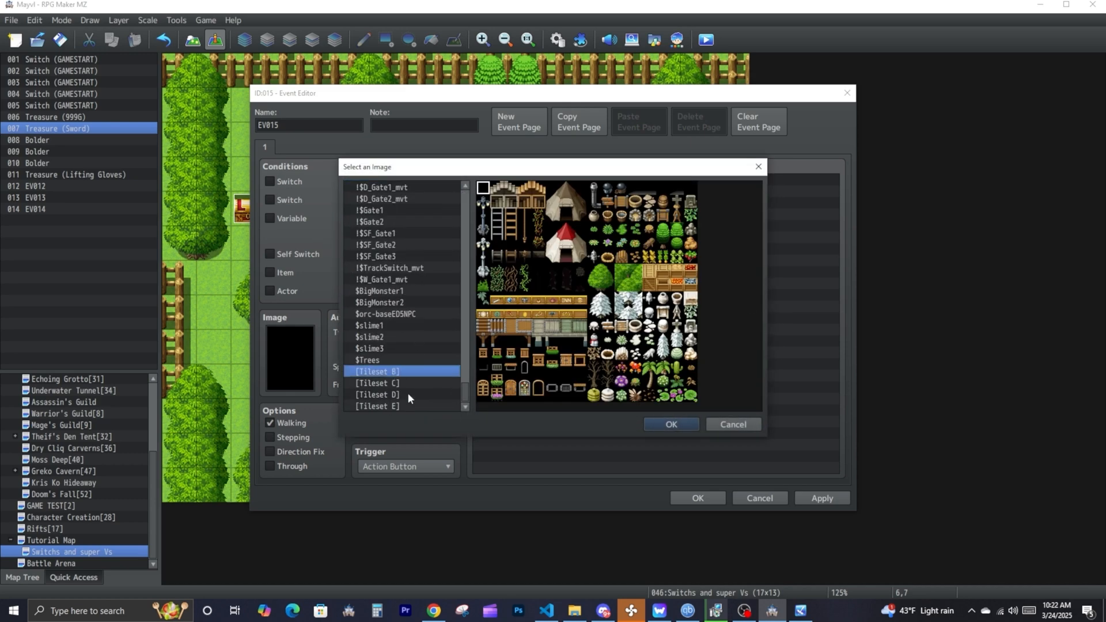
left_click(398, 384)
left_click(396, 406)
key("Up")
key("Up")
key("Up")
key("Up")
key("Up")
key("Up")
key("Up")
key("Up")
key("Up")
key("Up")
key("Up")
key("Up")
key("Up")
key("Up")
key("Up")
key("Up")
key("Up")
key("Up")
key("Up")
key("Up")
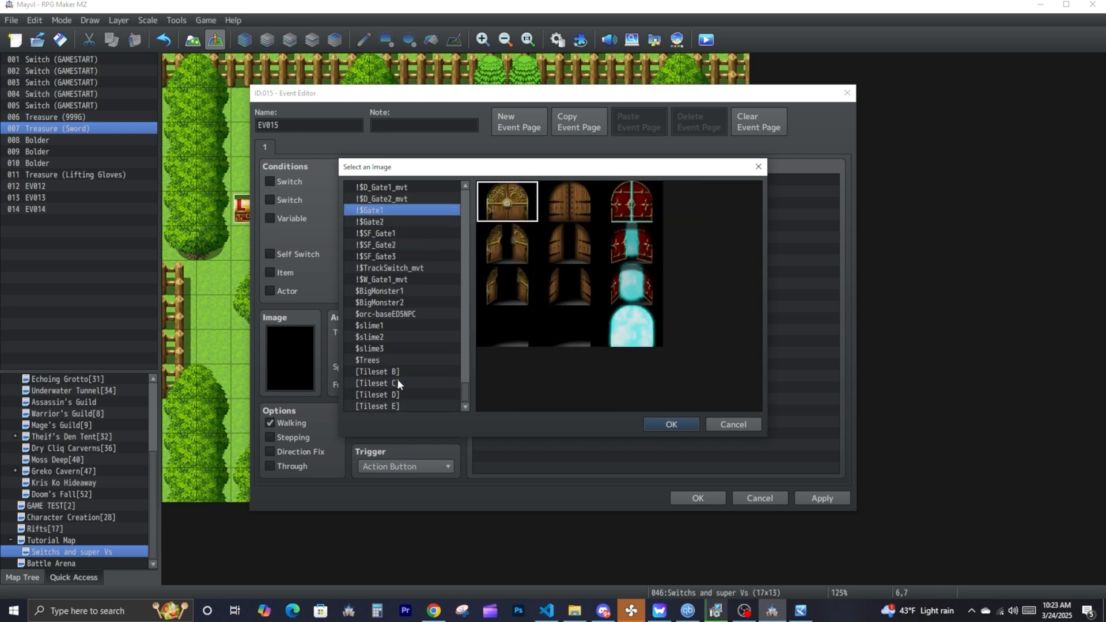
key("Up")
key("Up")
key("Up")
key("Up")
key("Up")
key("Up")
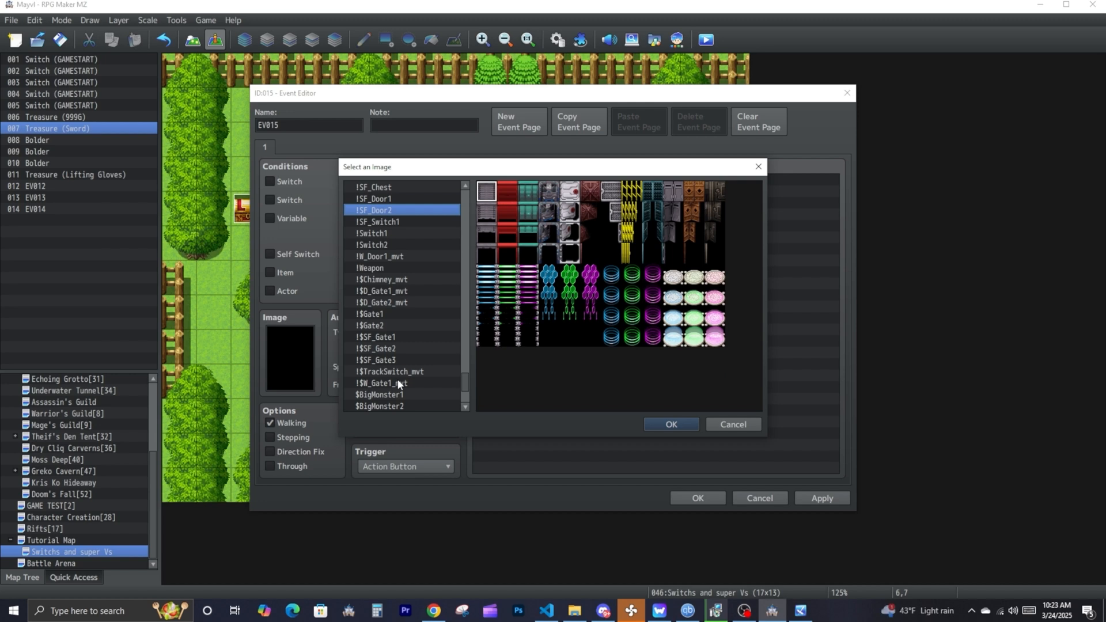
key("Down")
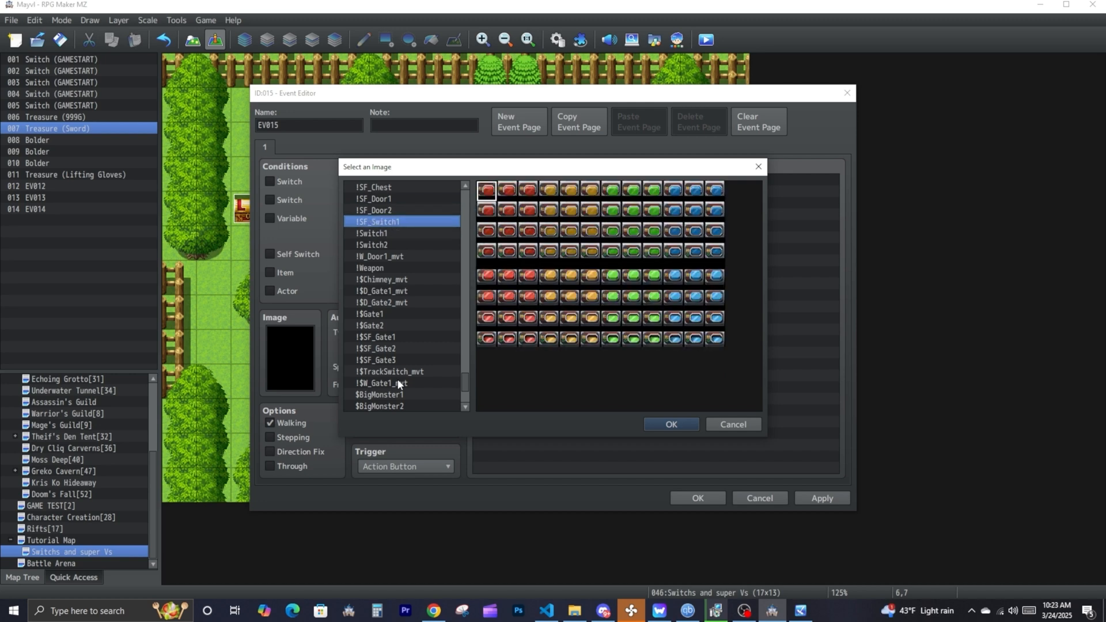
key("Down")
key("Down")
key("Up")
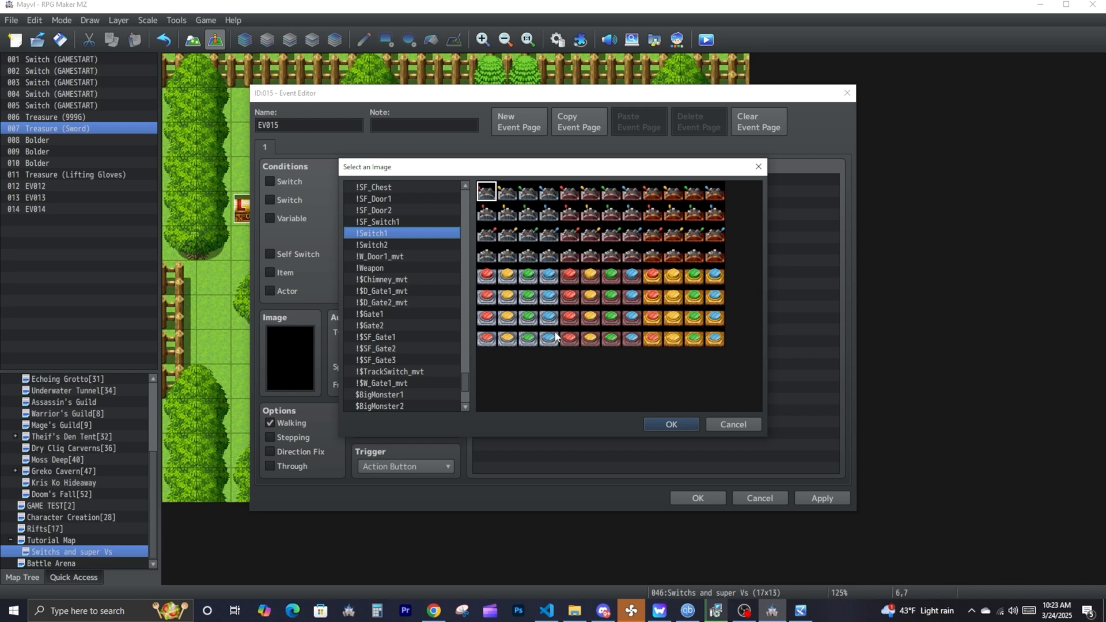
double_click(485, 275)
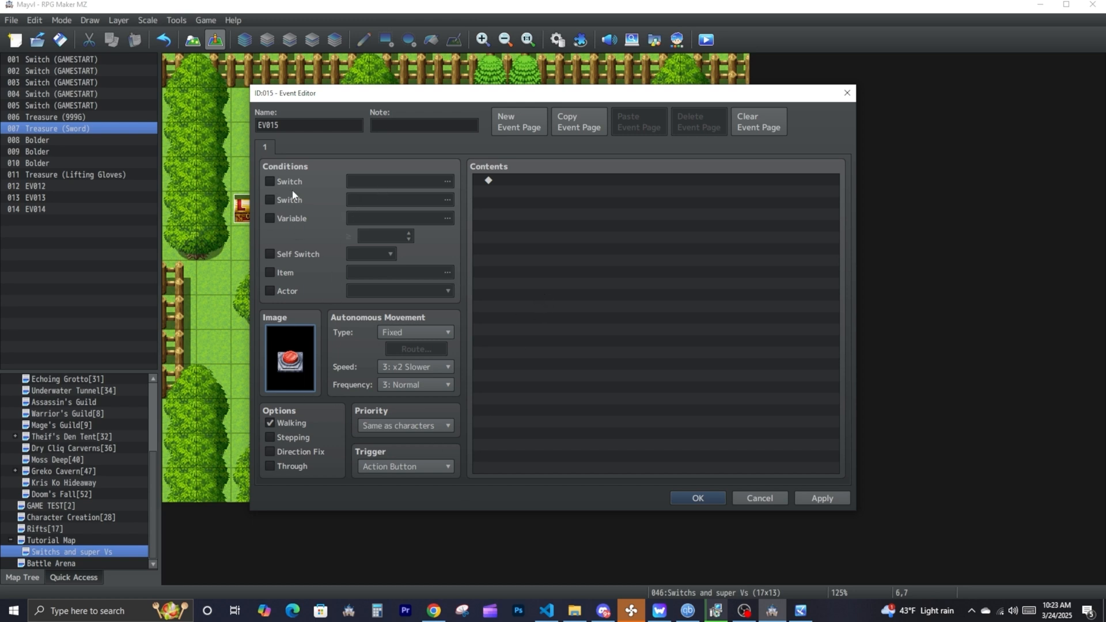
- Duplicate the event page as page 2 and set its image to the pressed red floor button from !Switch1
left_click(569, 126)
left_click(638, 122)
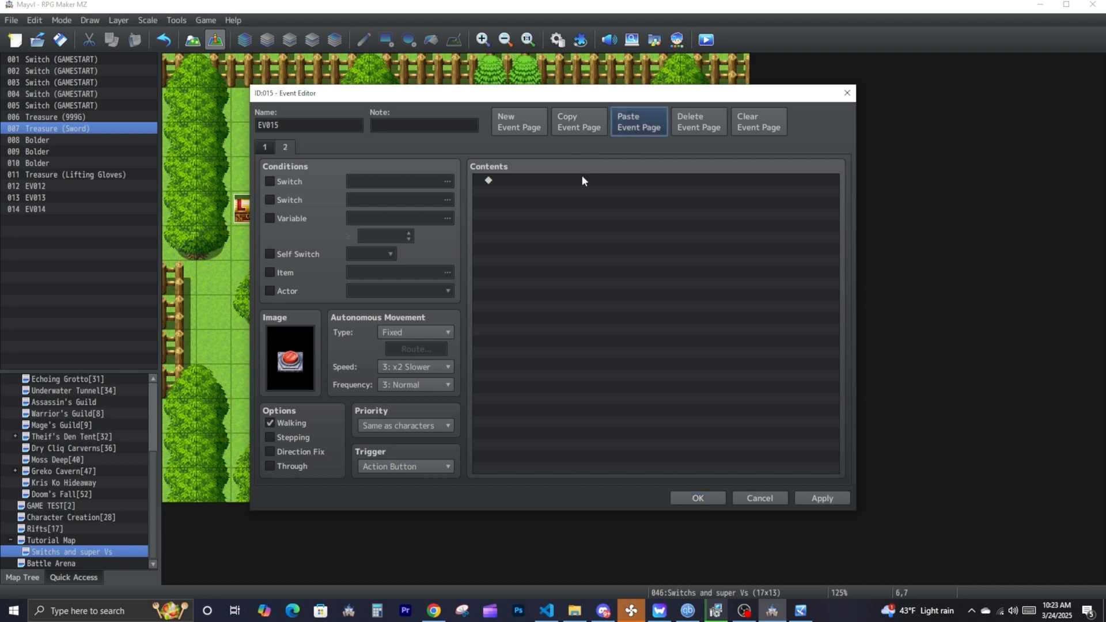
double_click(303, 347)
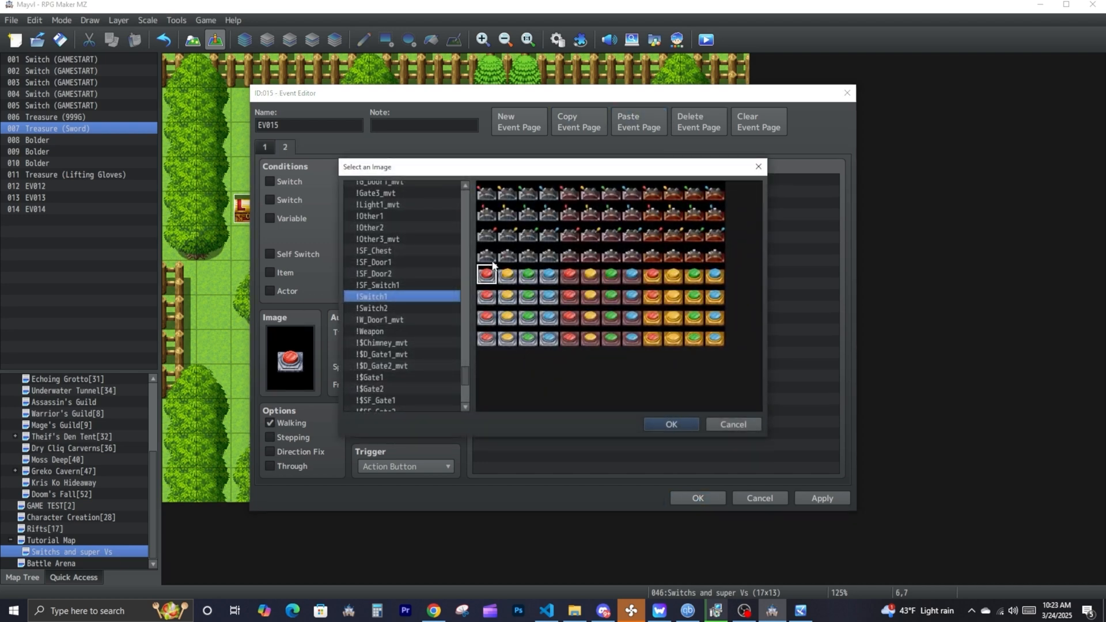
double_click(487, 338)
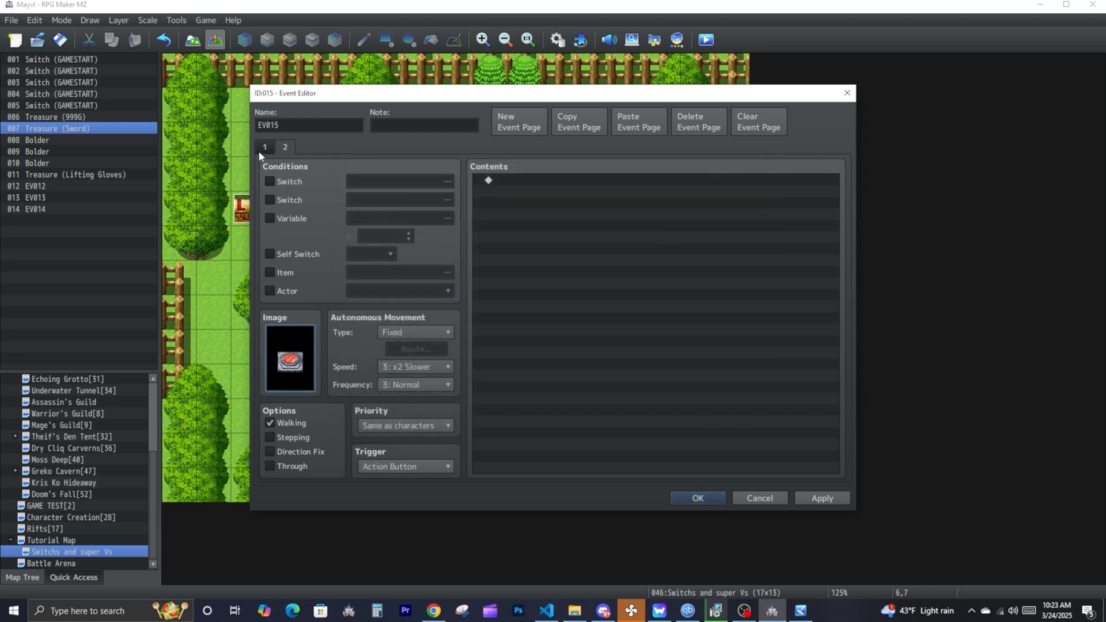
- Set the trigger of event page 2 to Player Touch and return to page 1
left_click(397, 468)
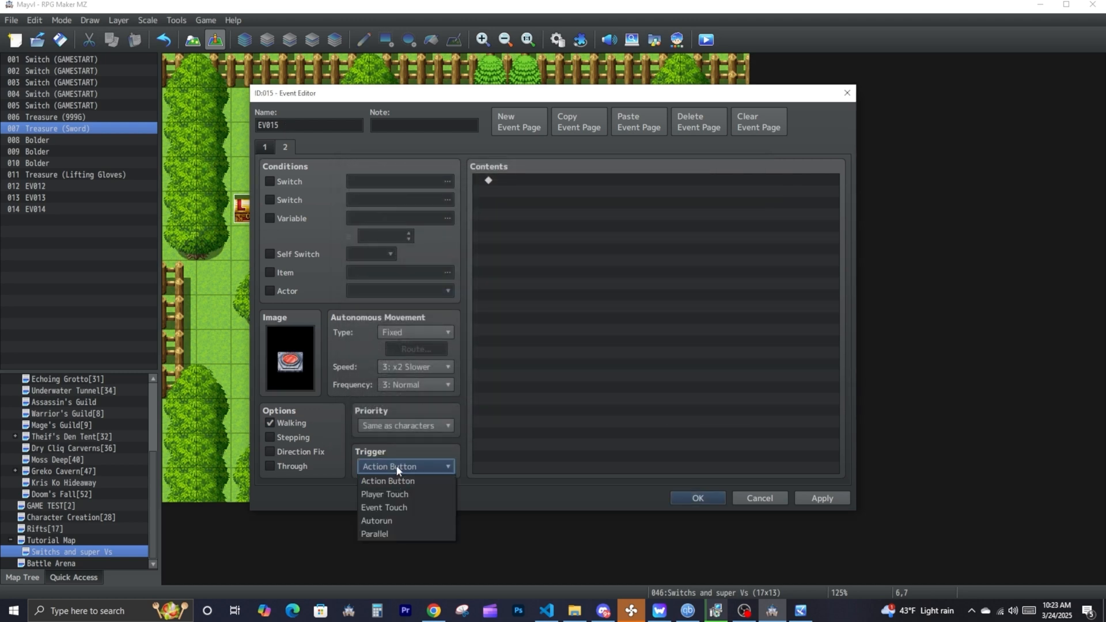
left_click(385, 494)
left_click(264, 147)
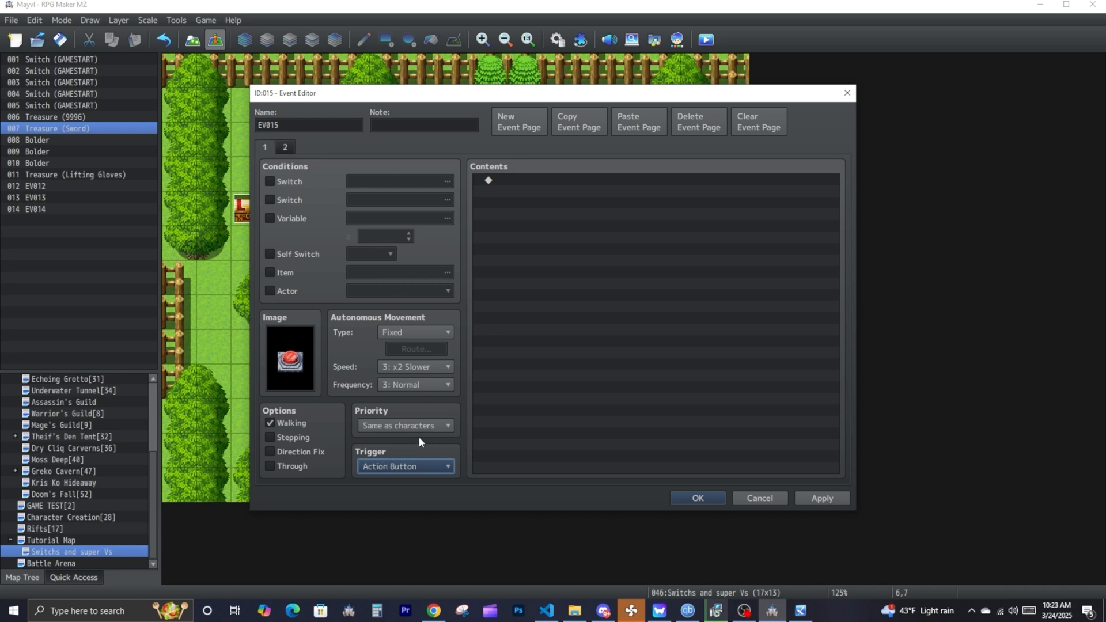
- Set the trigger of event page 1 to Player Touch and add a command turning Self Switch A ON
left_click(415, 466)
left_click(384, 494)
double_click(553, 203)
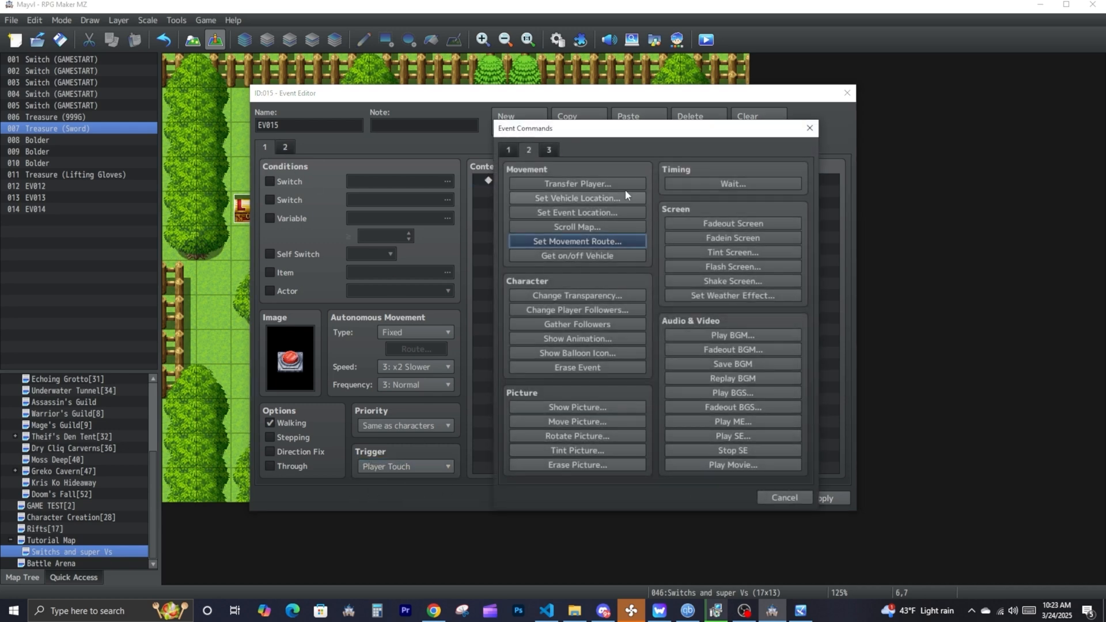
left_click(508, 150)
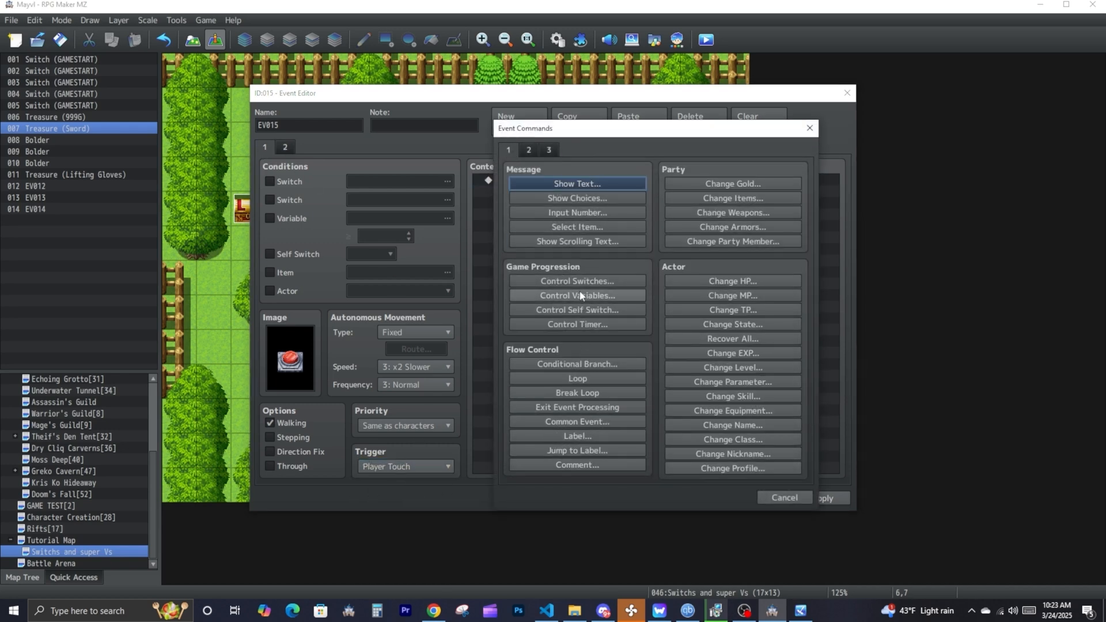
left_click(576, 310)
left_click(619, 356)
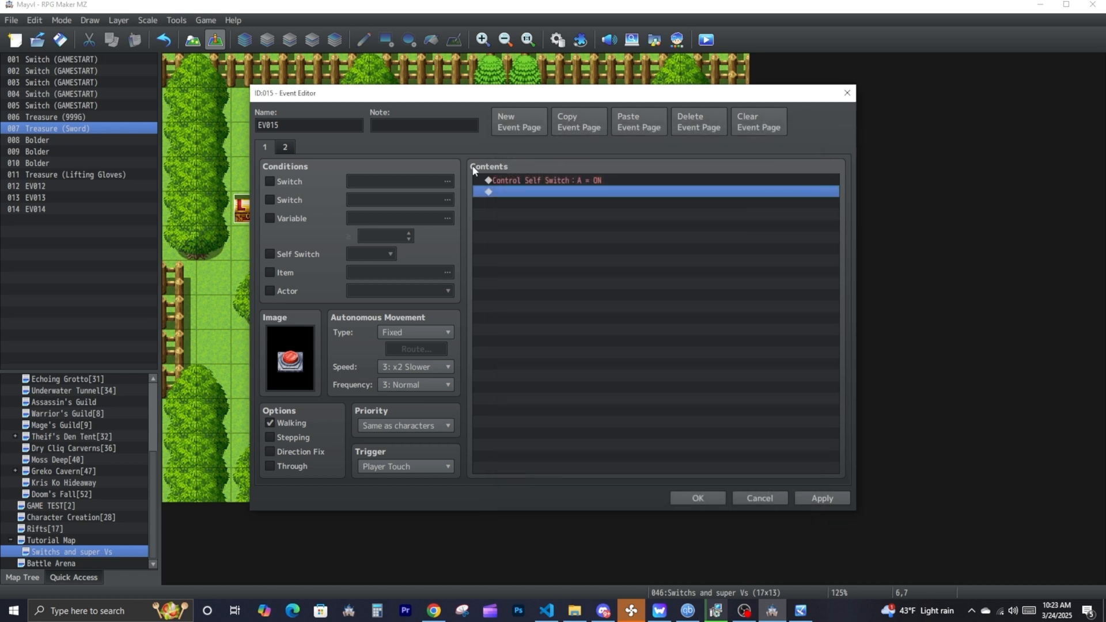
- Make event page 2 conditional on Self Switch A
left_click(288, 148)
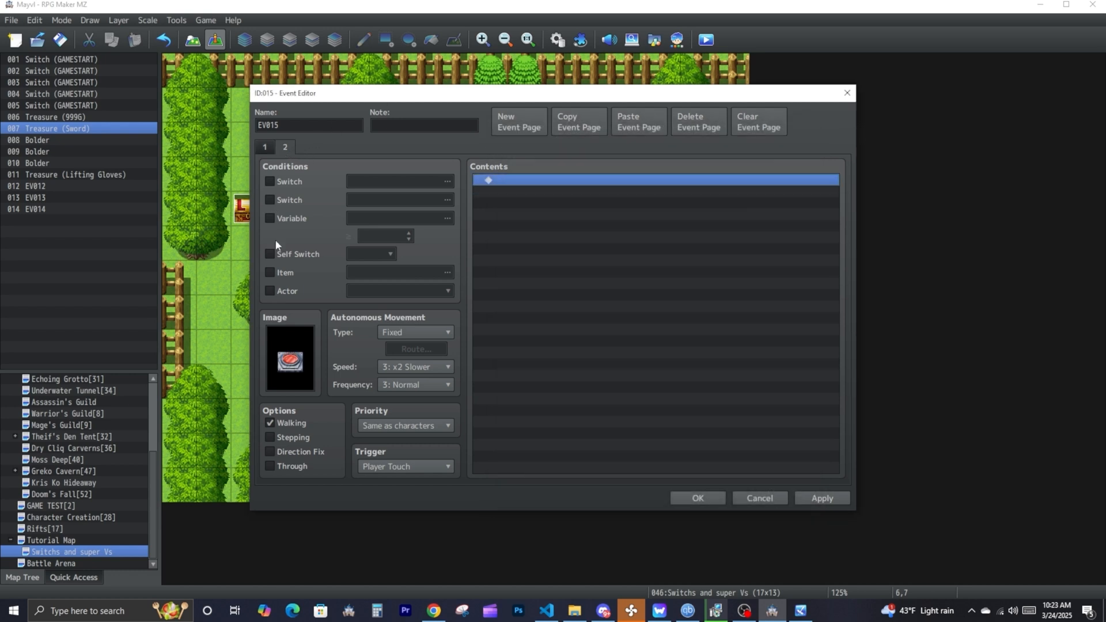
left_click(271, 254)
left_click(271, 145)
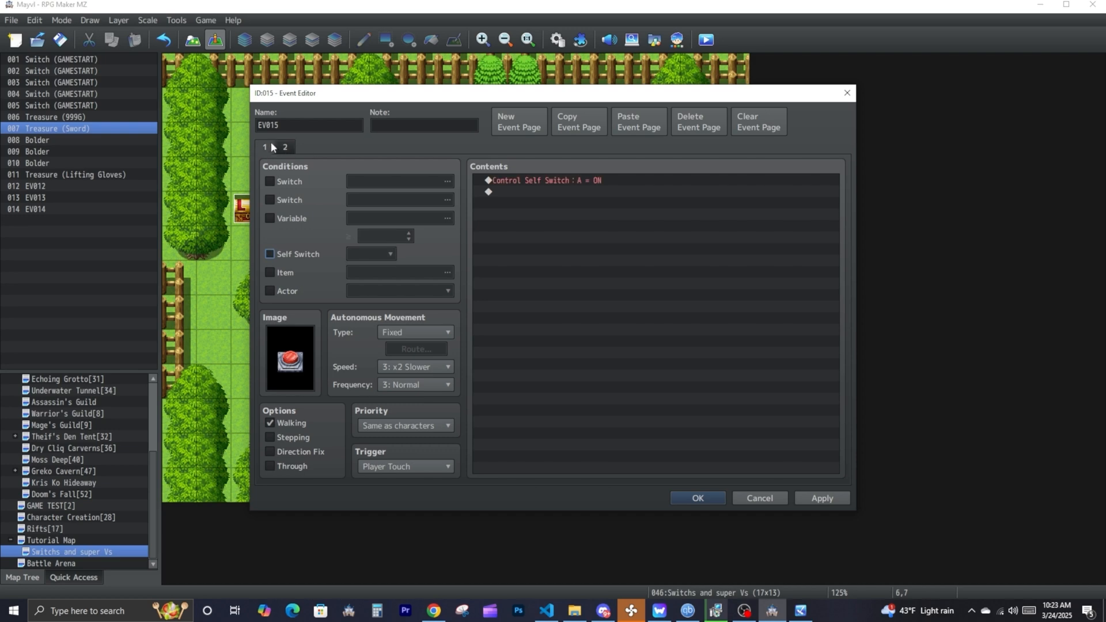
left_click(286, 149)
- Add a Transfer Player command on page 2 to tile 10,10 of Switchs and super Vs, keeping Retain direction and Black fade
double_click(579, 209)
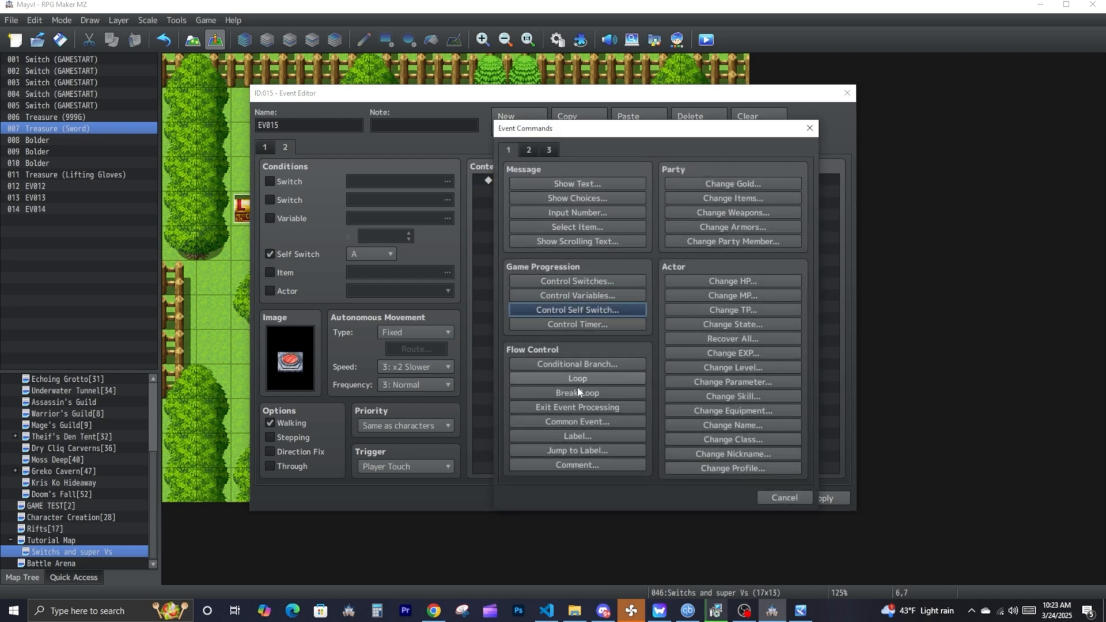
left_click(528, 153)
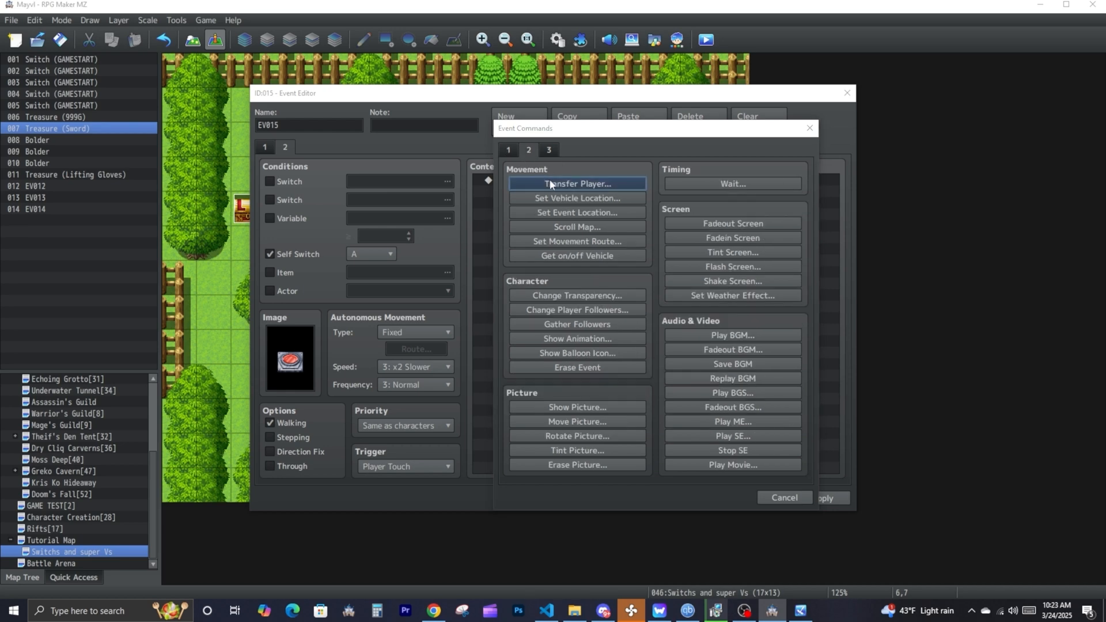
left_click(549, 182)
left_click(722, 274)
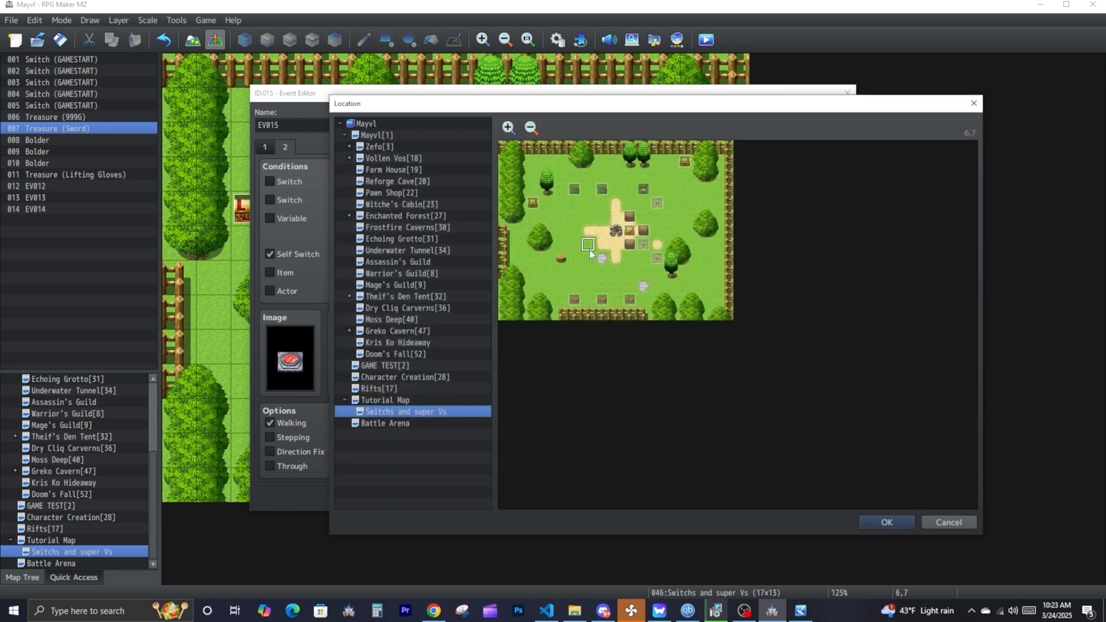
double_click(641, 285)
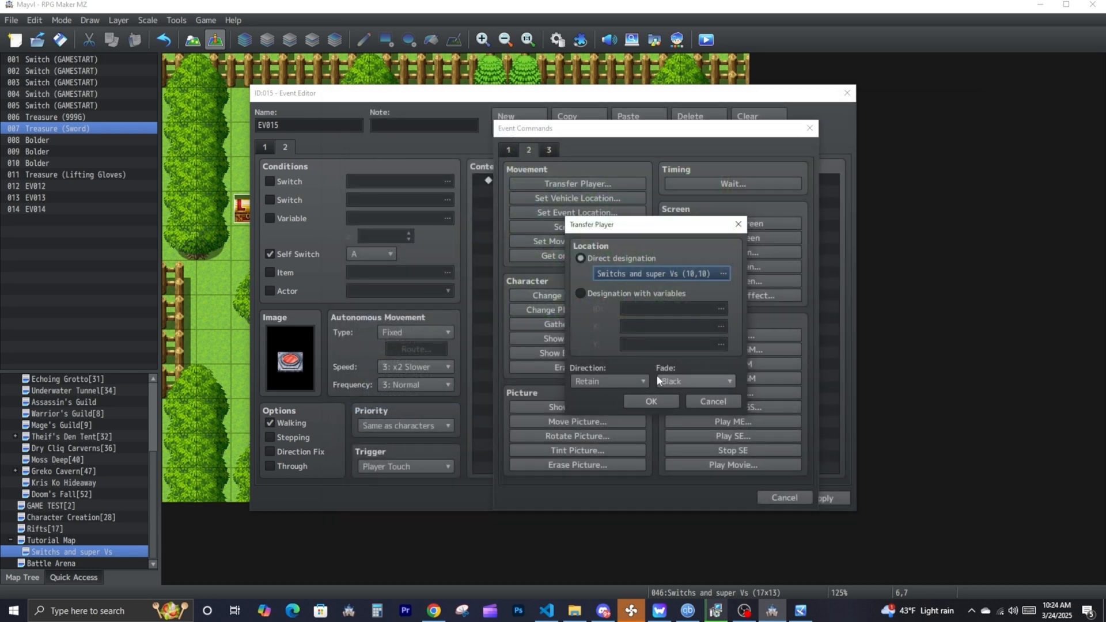
left_click(644, 407)
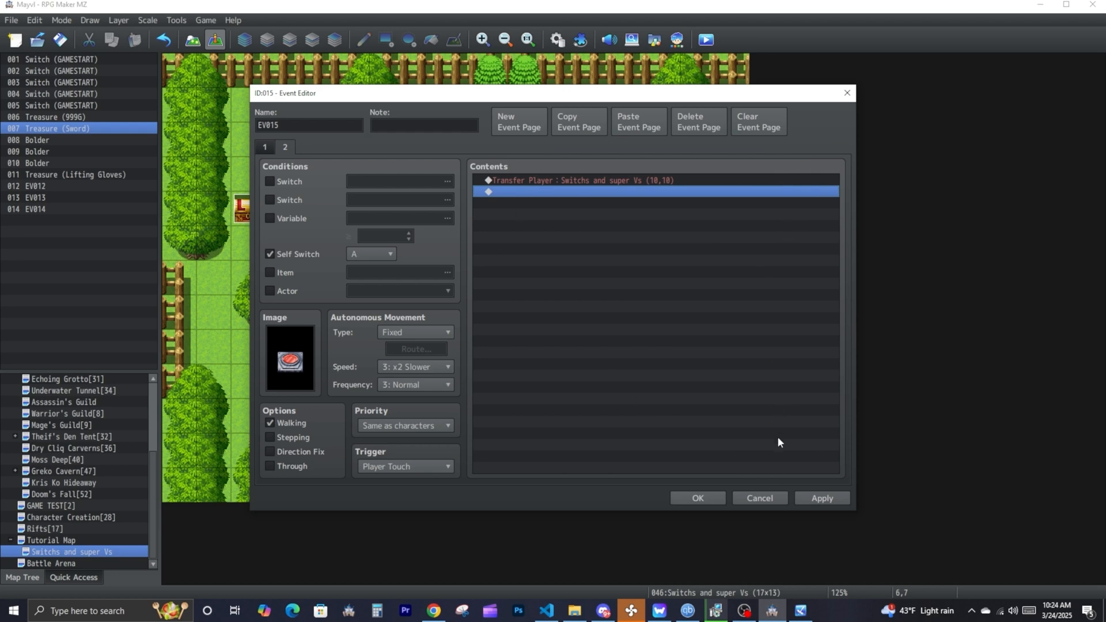
right_click(620, 181)
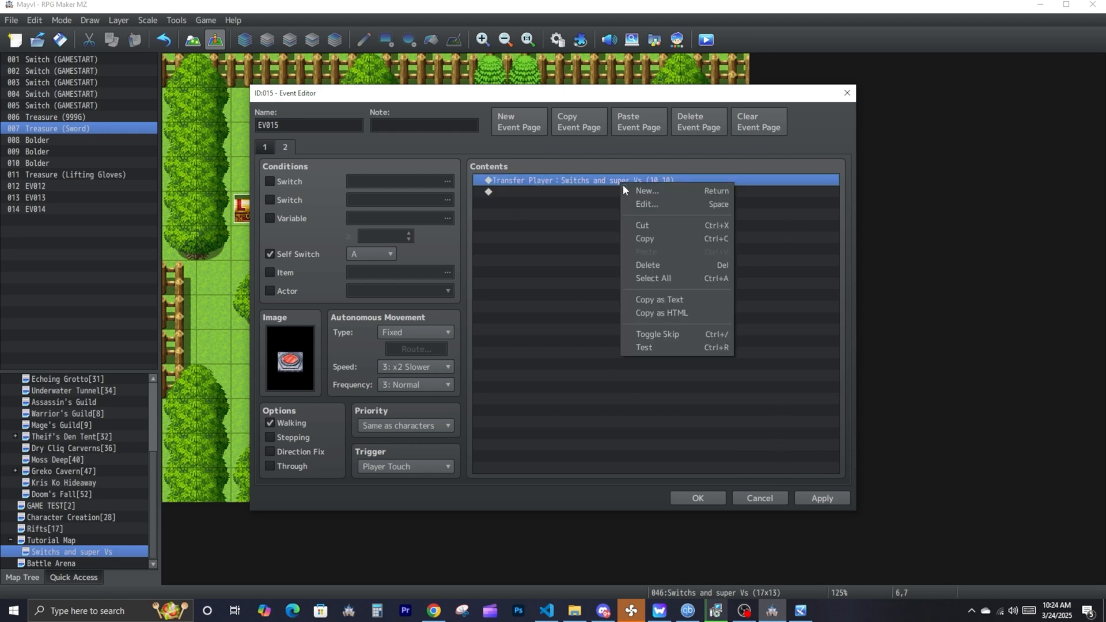
left_click(625, 189)
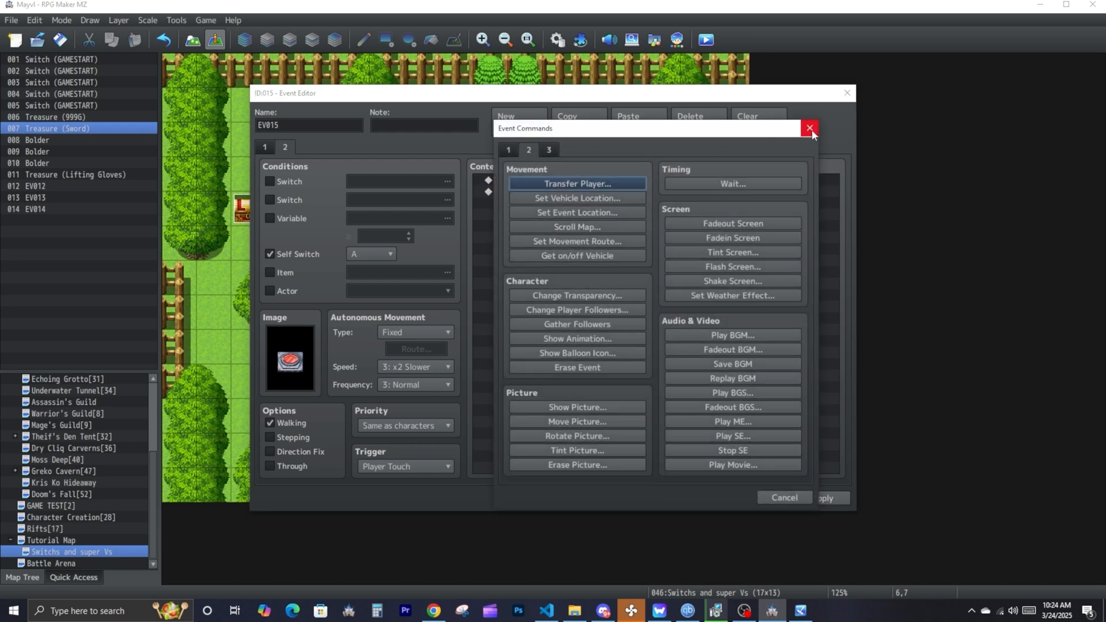
left_click(810, 128)
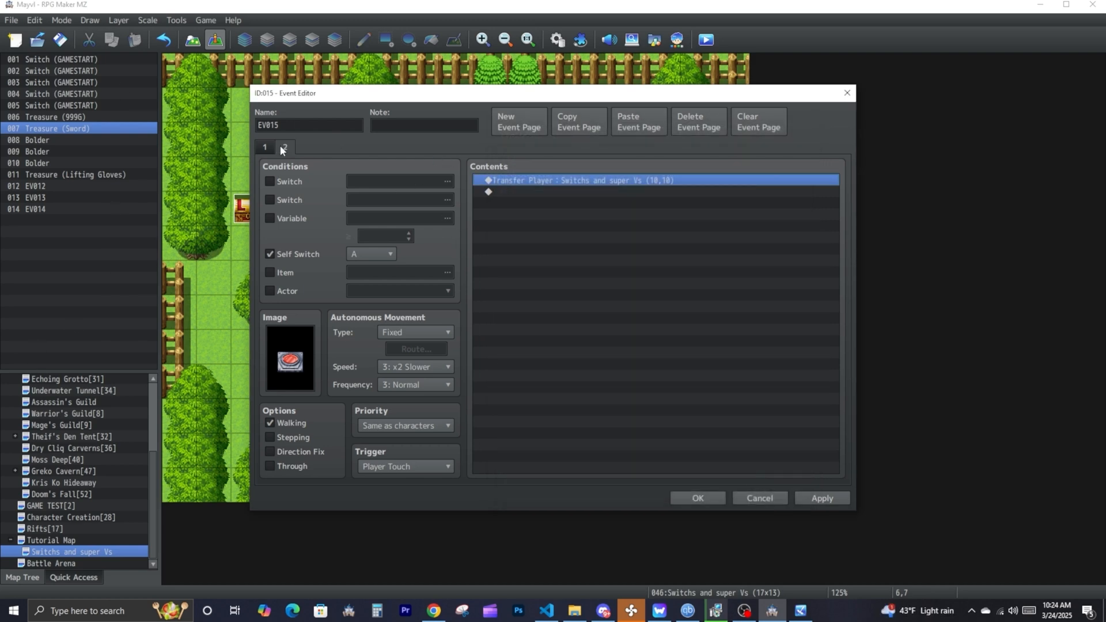
- Review both event pages, confirm the floor button event and save the project
left_click(266, 148)
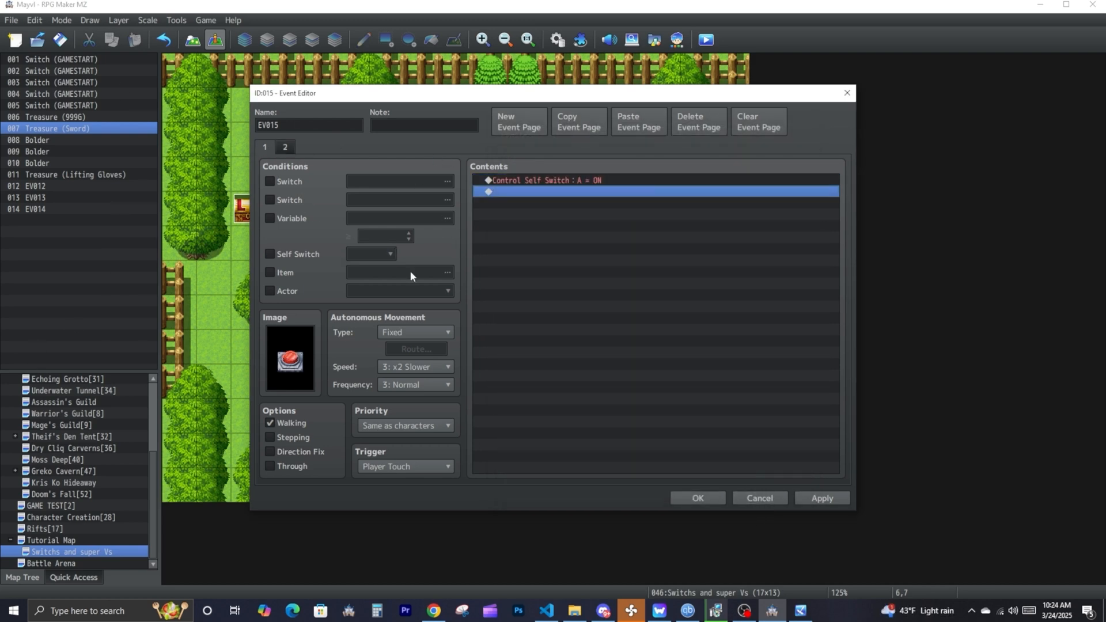
left_click(283, 148)
left_click(710, 496)
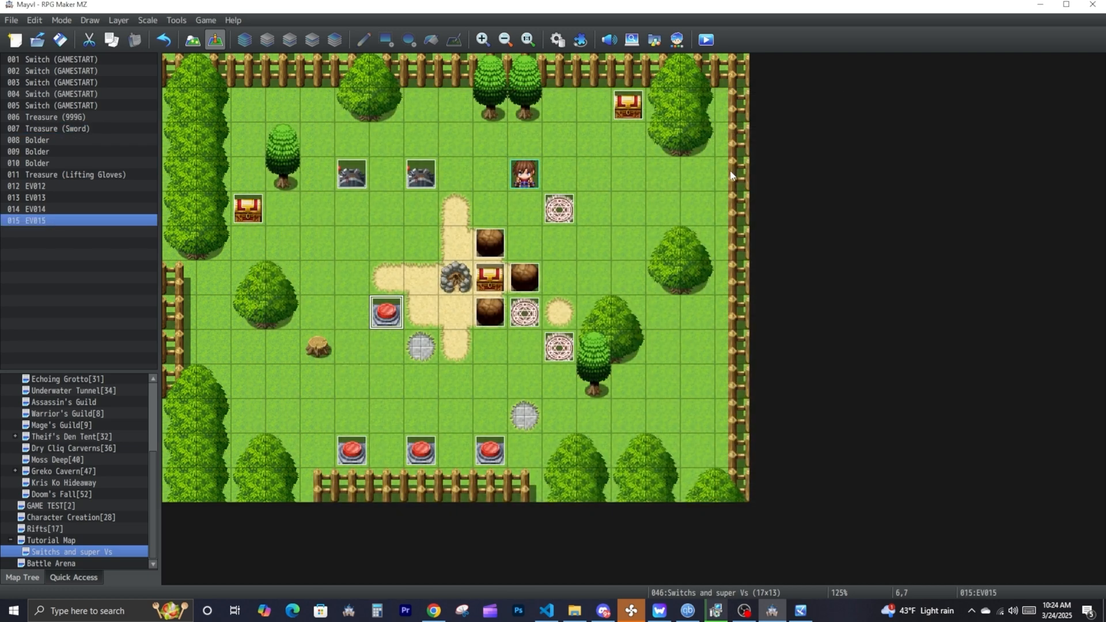
left_click(59, 42)
- Restart the Mayvl playtest, begin a new game and walk the character toward the new floor button
left_click(801, 610)
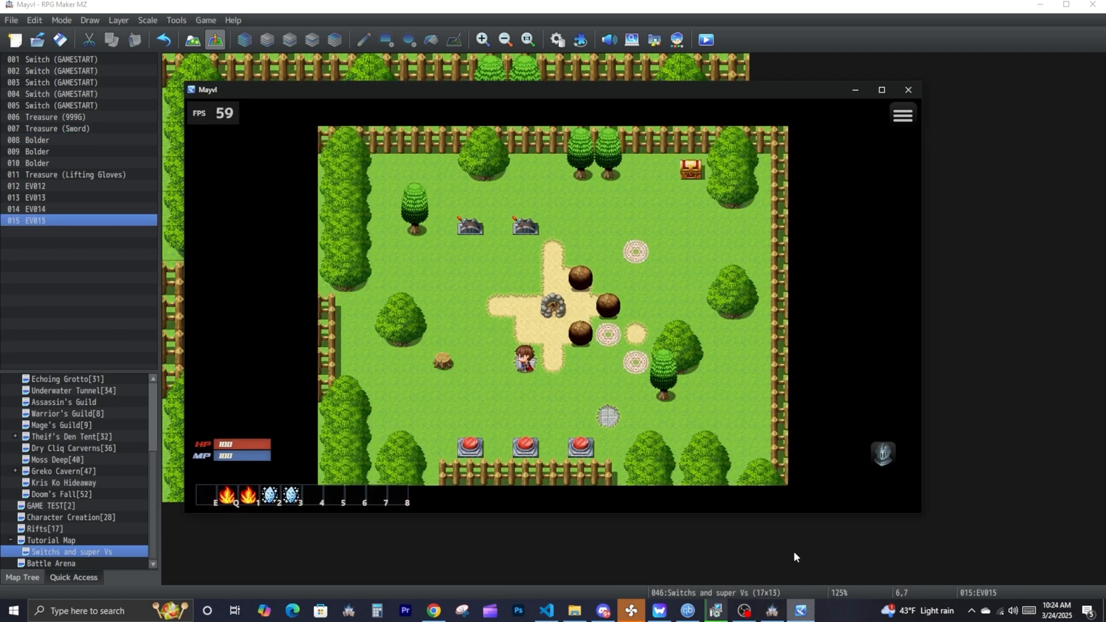
key("alt+F4")
key("ctrl+r")
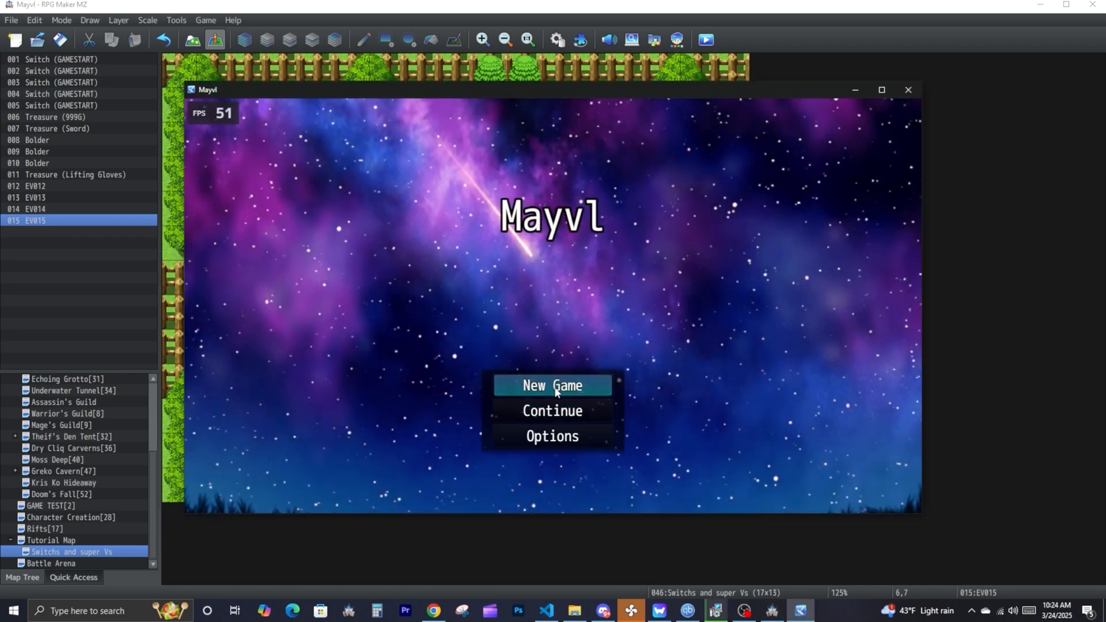
left_click(548, 395)
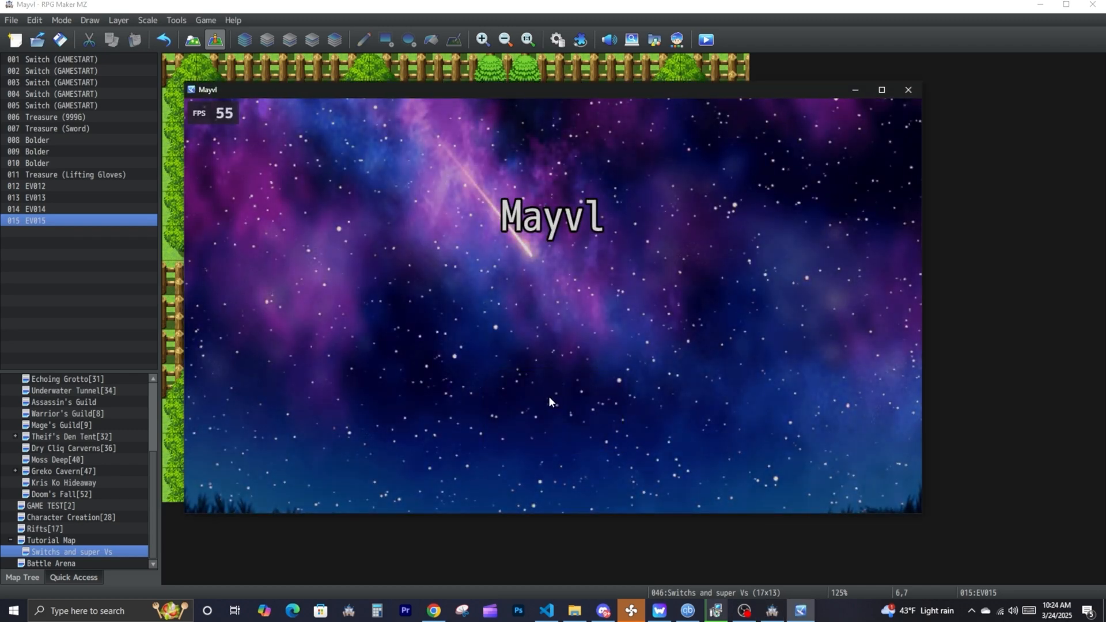
left_click(504, 311)
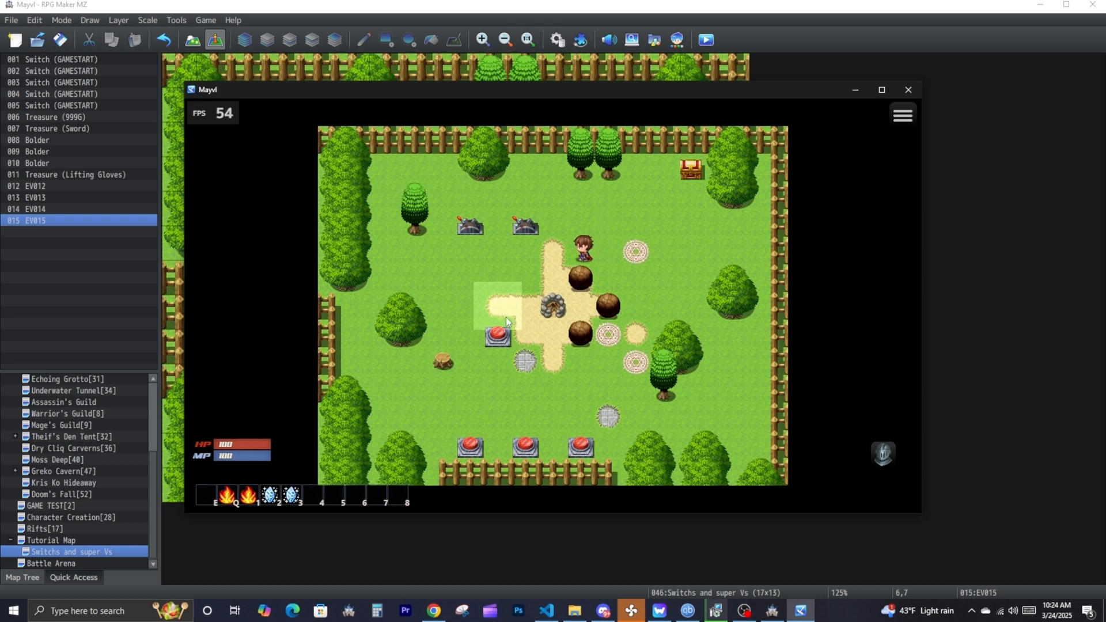
- Return to RPG Maker MZ and set the priority of both floor button event pages to Below characters
key("alt+Tab")
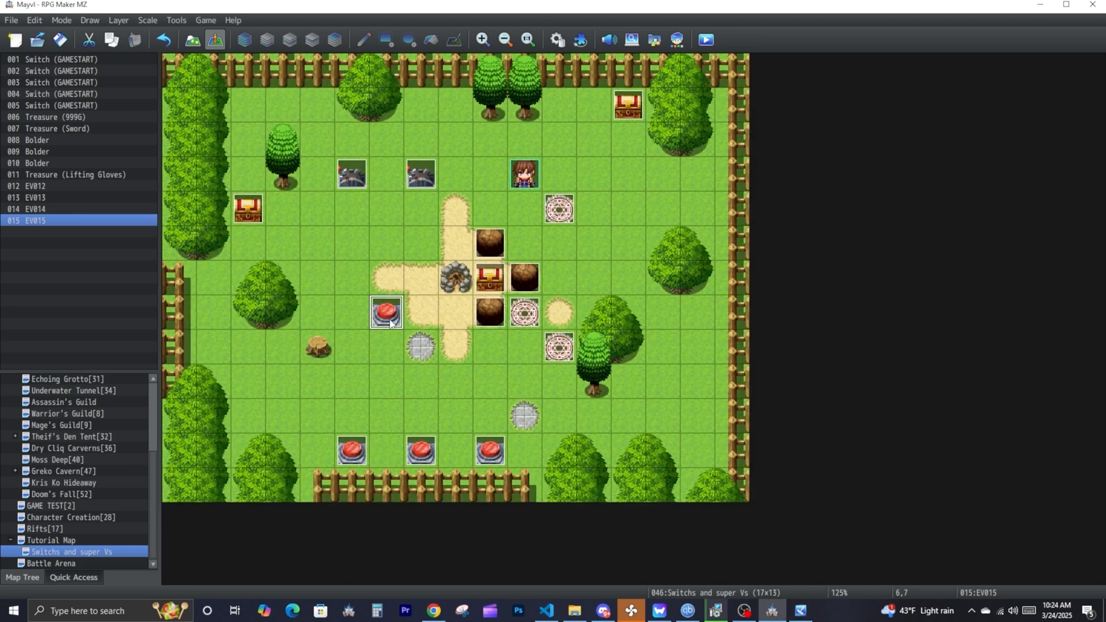
double_click(389, 319)
left_click(400, 424)
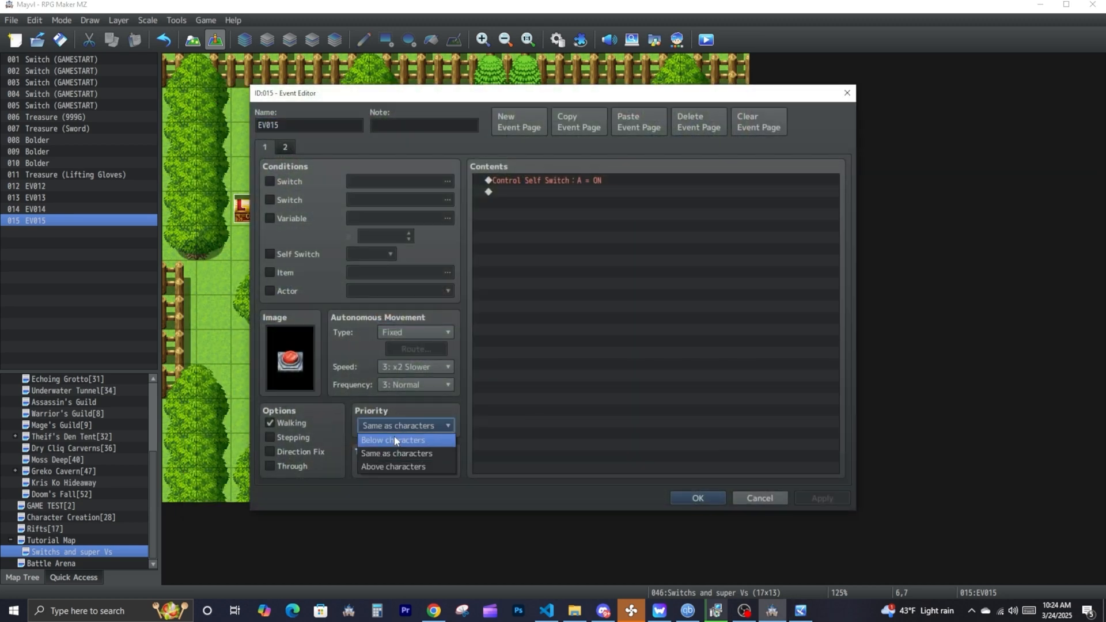
left_click(395, 441)
left_click(288, 148)
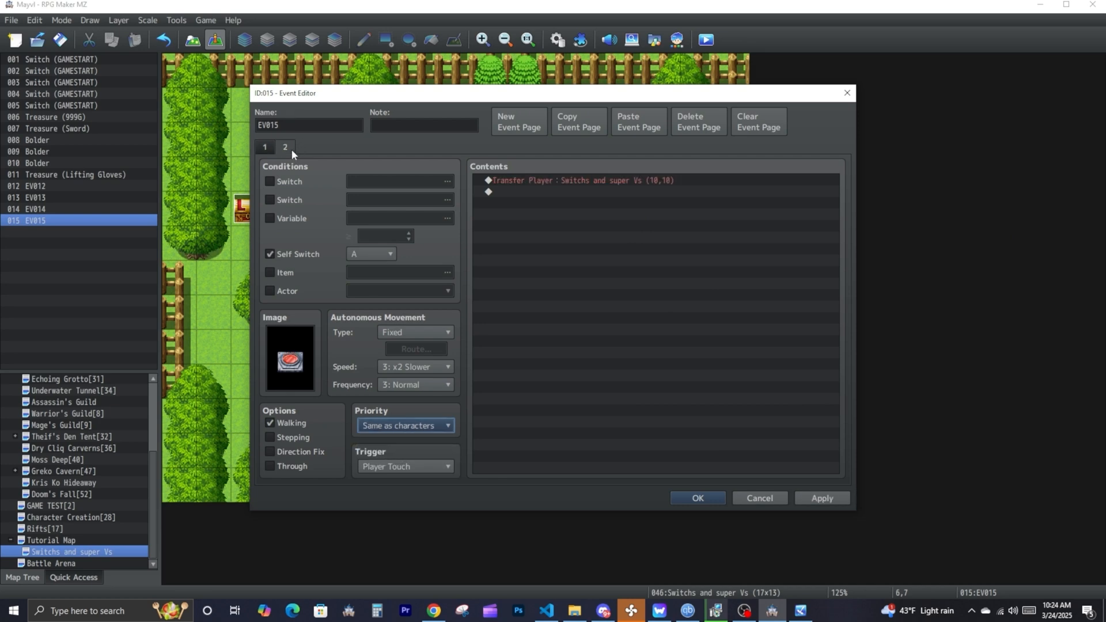
left_click(405, 431)
left_click(401, 441)
left_click(697, 497)
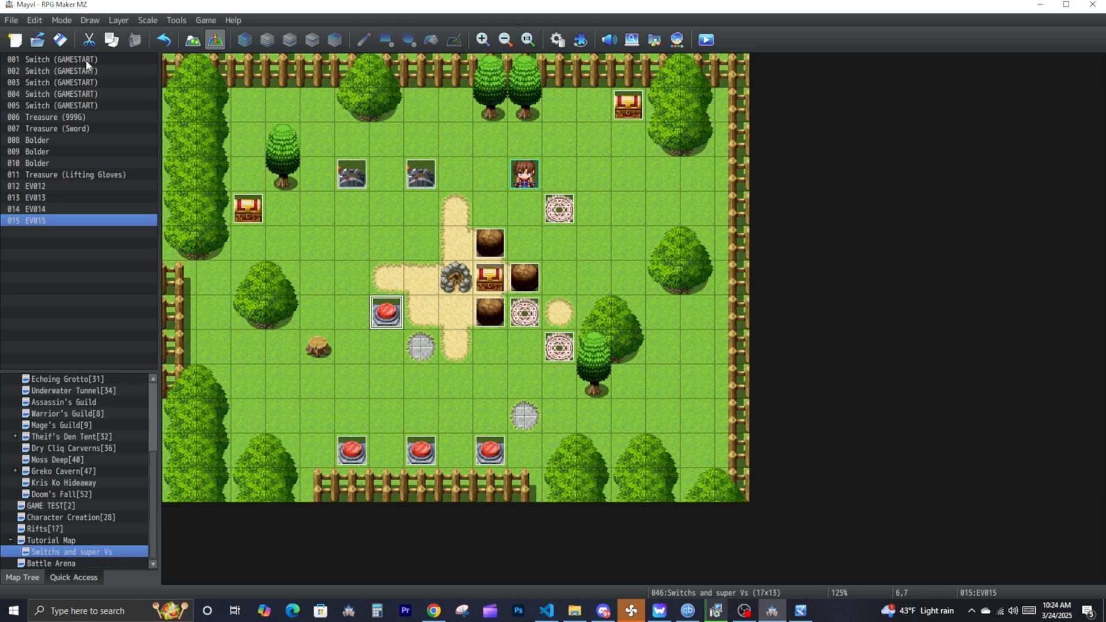
- Playtest a new game, walking the character onto the new floor button, off it and back over it
key("ctrl+r")
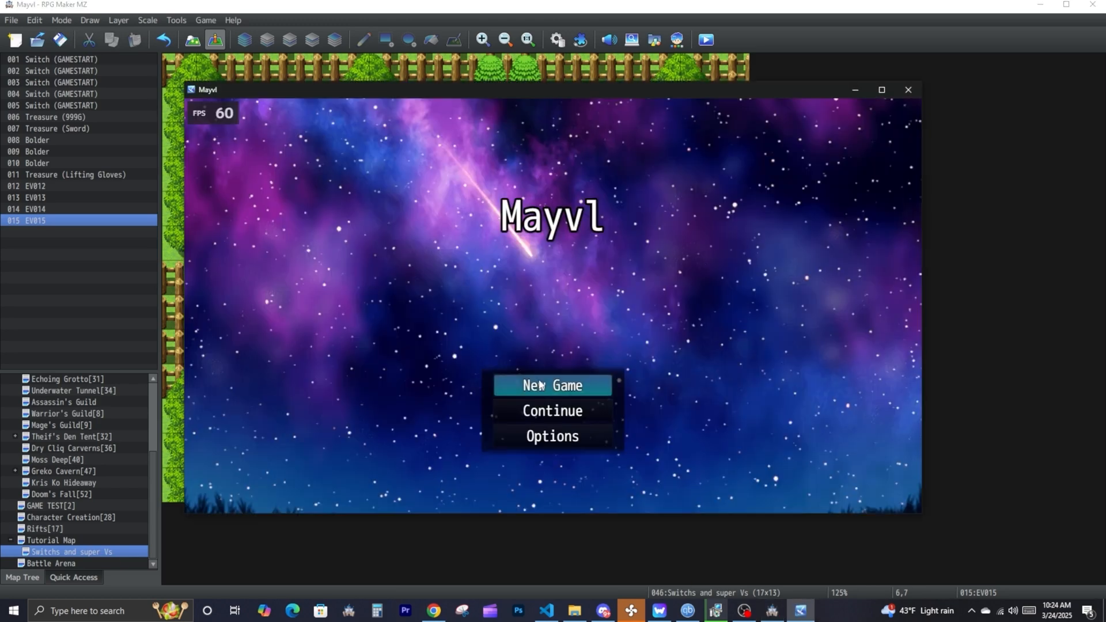
left_click(547, 384)
left_click(498, 334)
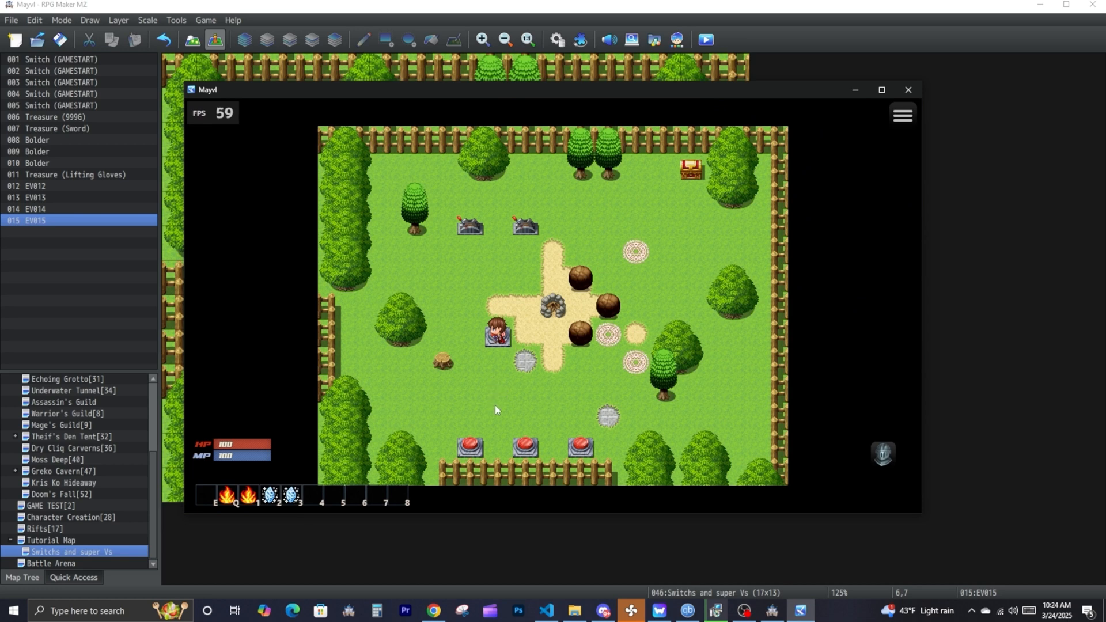
left_click(499, 401)
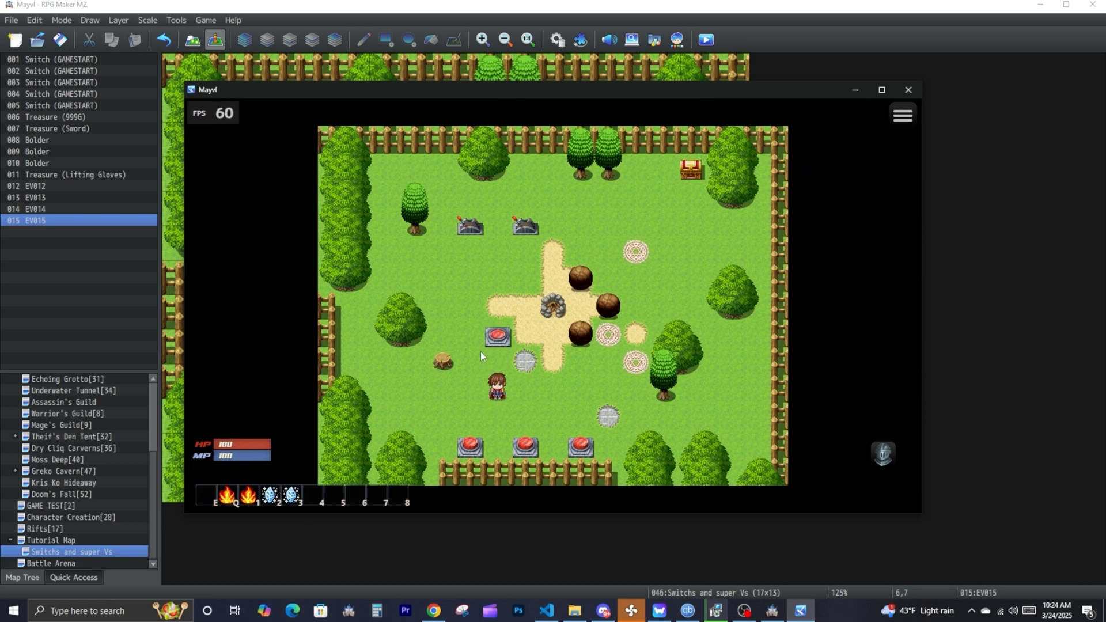
left_click(502, 216)
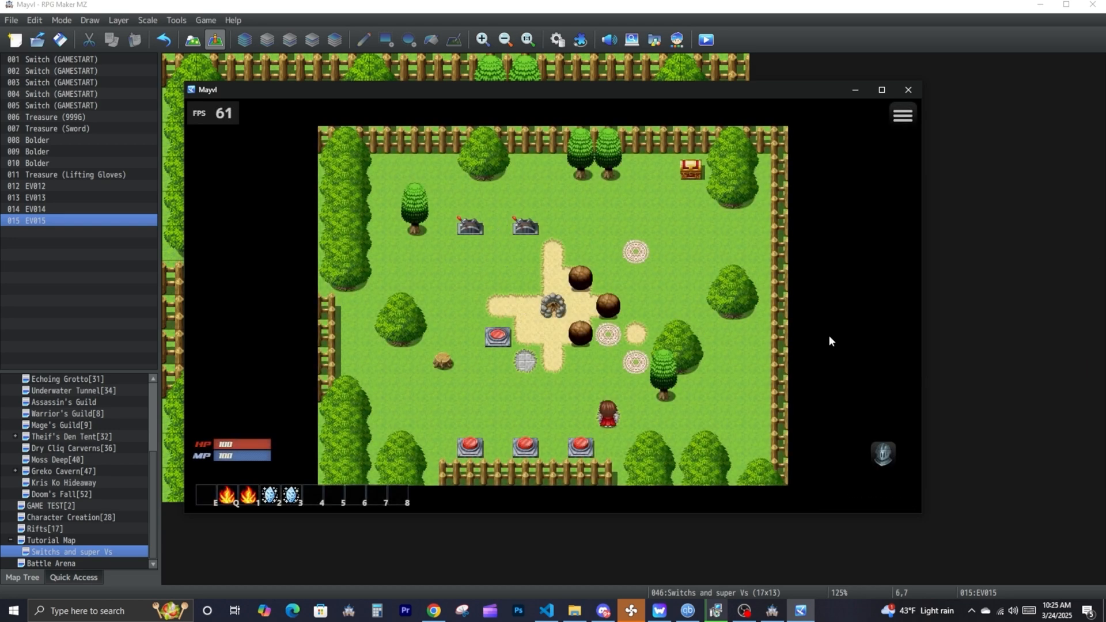
- Return to the map editor and move the floor button event to map tile 15,3
left_click(969, 326)
left_click_drag(399, 326, 709, 182)
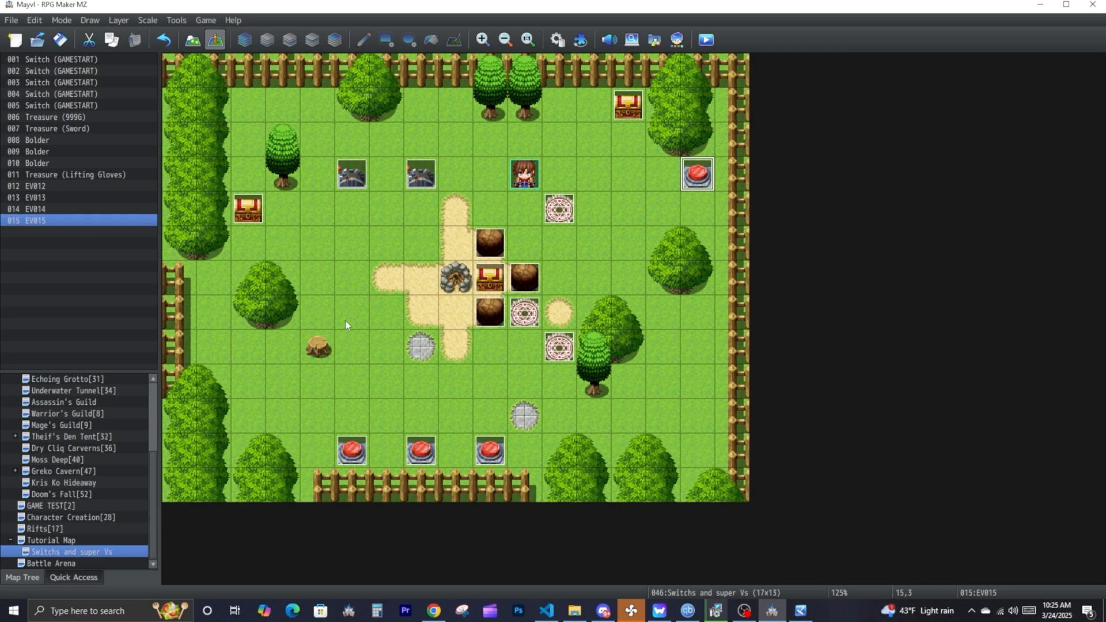
- Browse the sample maps and load Floating Temple under the Switchs and super Vs map
right_click(100, 553)
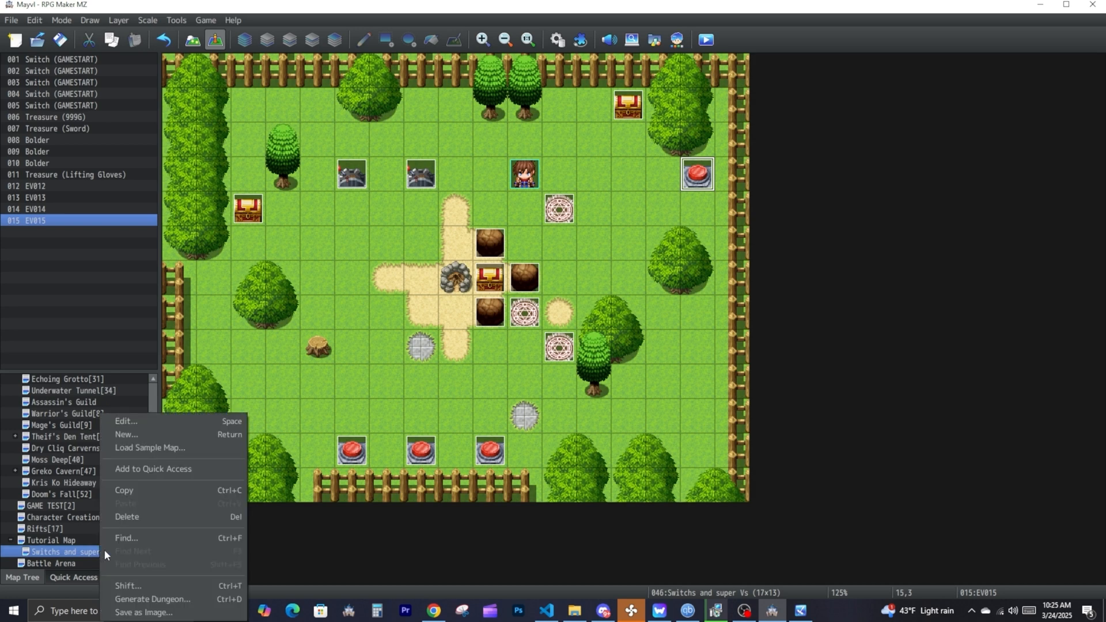
left_click(150, 447)
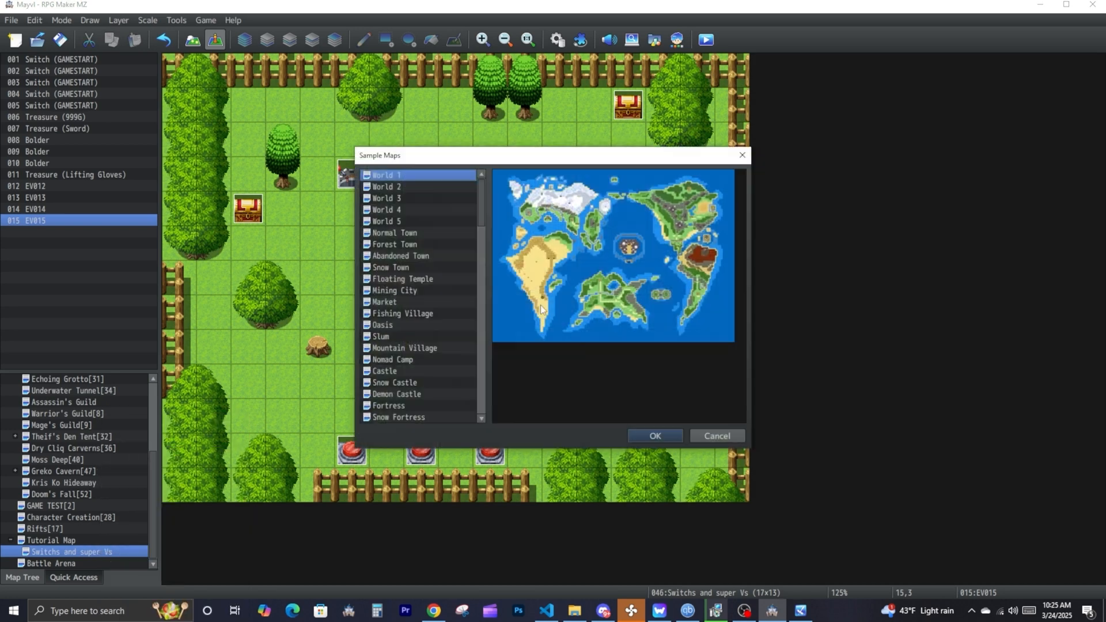
left_click(411, 245)
left_click(401, 281)
left_click(397, 302)
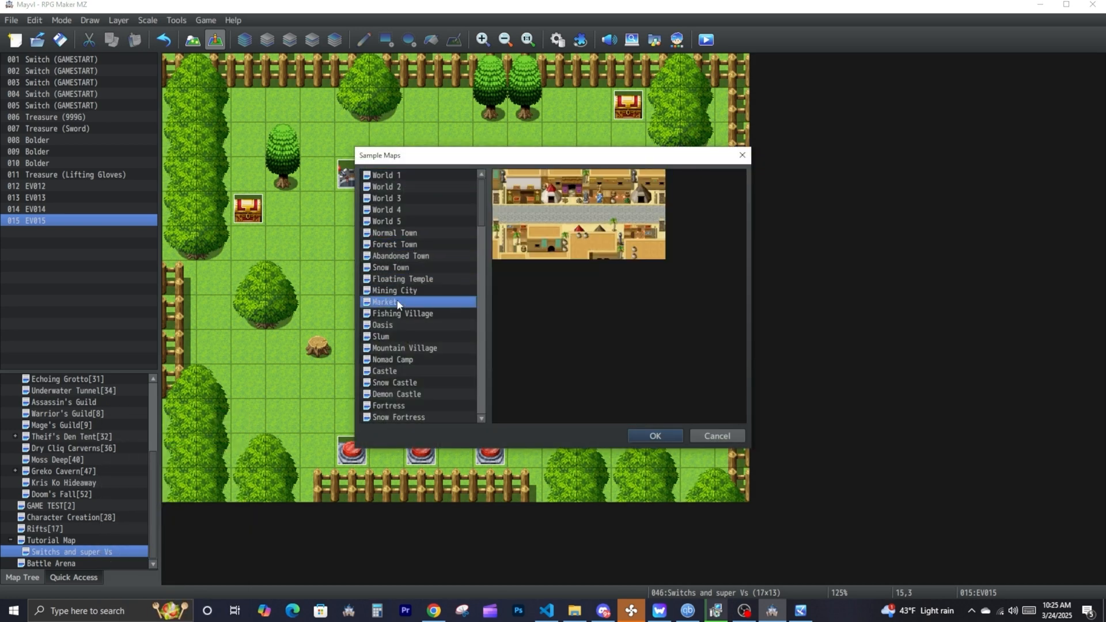
left_click(398, 313)
left_click(395, 325)
left_click(395, 268)
left_click(396, 278)
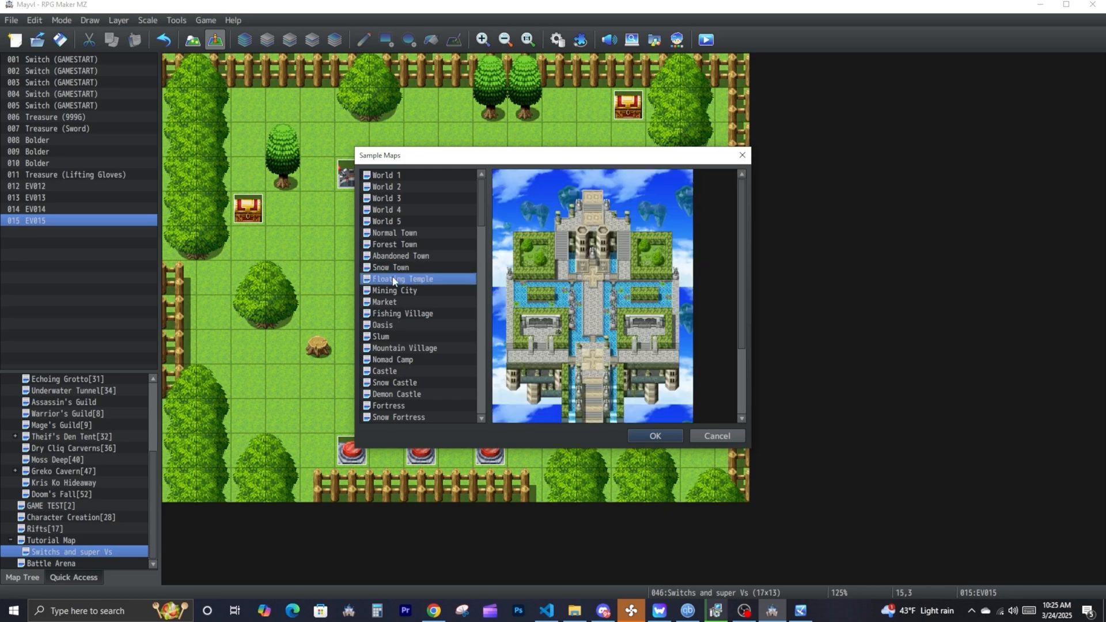
left_click(638, 435)
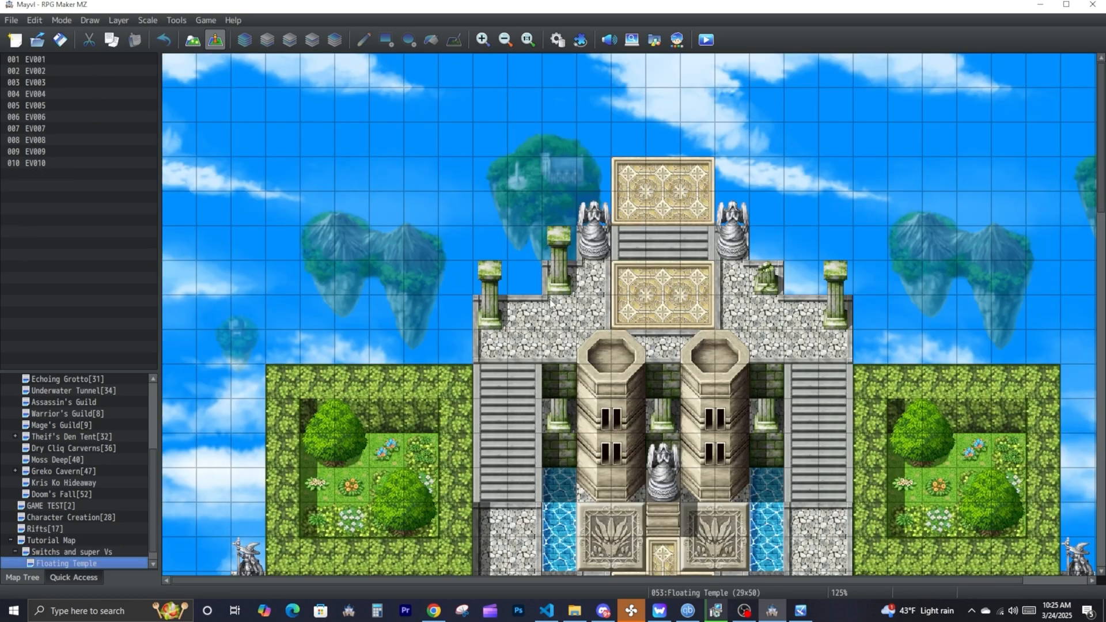
- Look over the Floating Temple map and switch to tile editing mode
scroll(693, 393, "down", 10)
middle_click_drag(693, 392, 673, 394)
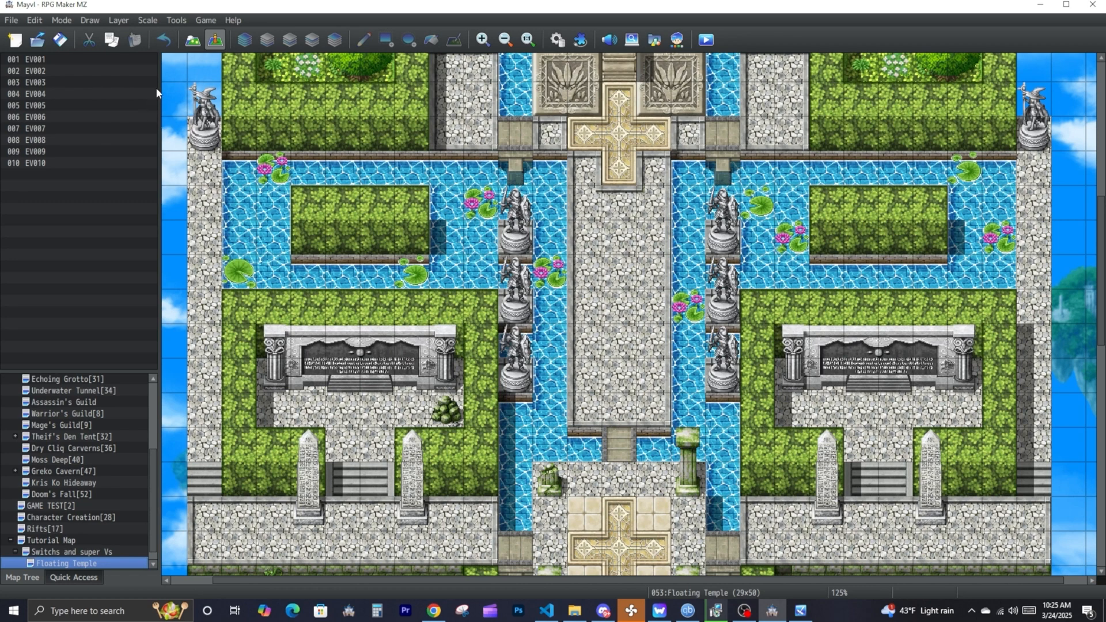
left_click(192, 39)
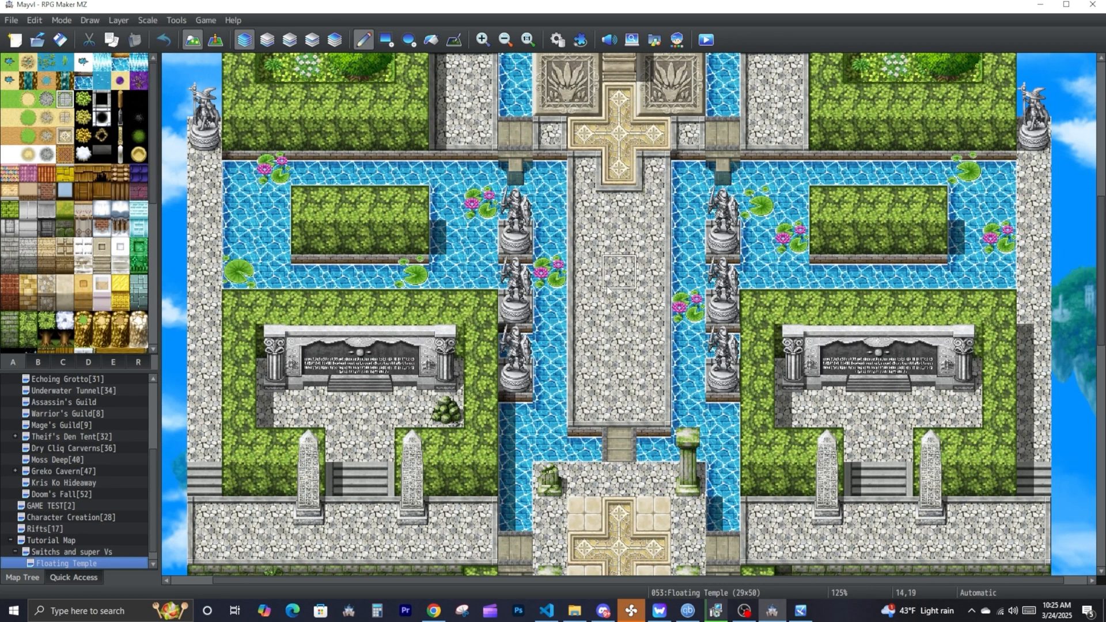
- Create a new event on the central stone walkway at tile 14,20 with the horizontal-log image from Tileset B
key("F6")
left_click(616, 306)
double_click(616, 305)
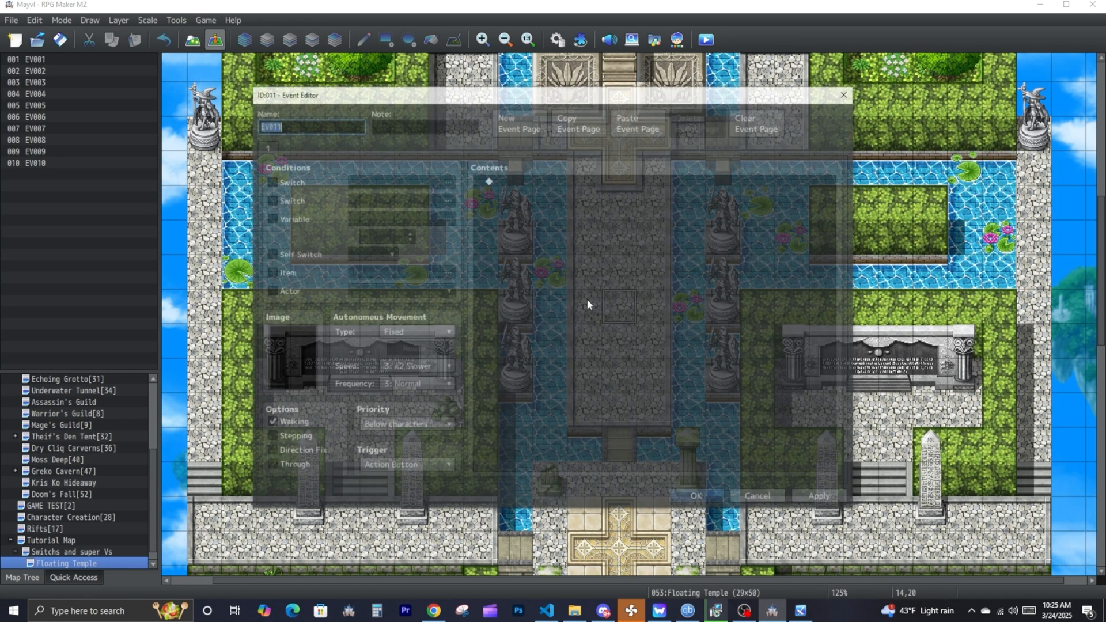
double_click(294, 357)
left_click_drag(458, 195, 469, 410)
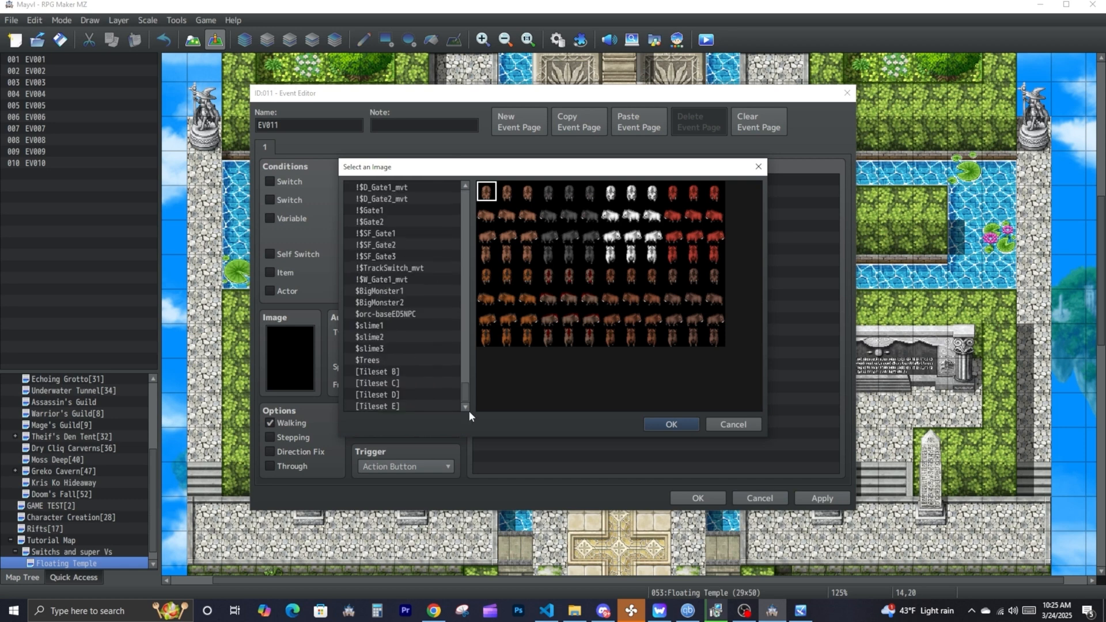
left_click(416, 374)
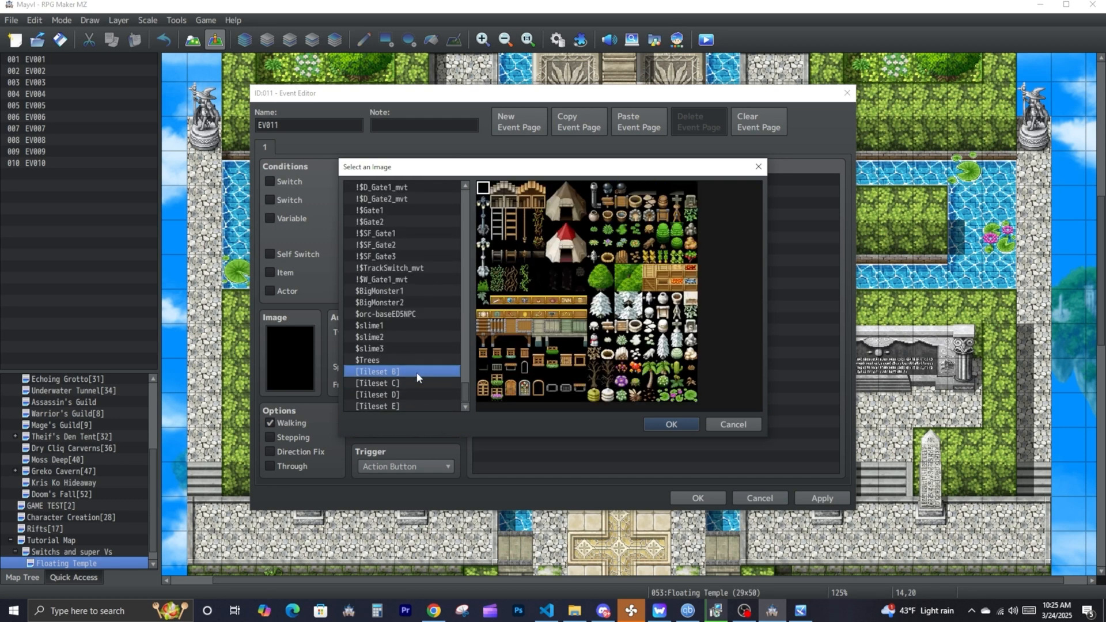
double_click(489, 327)
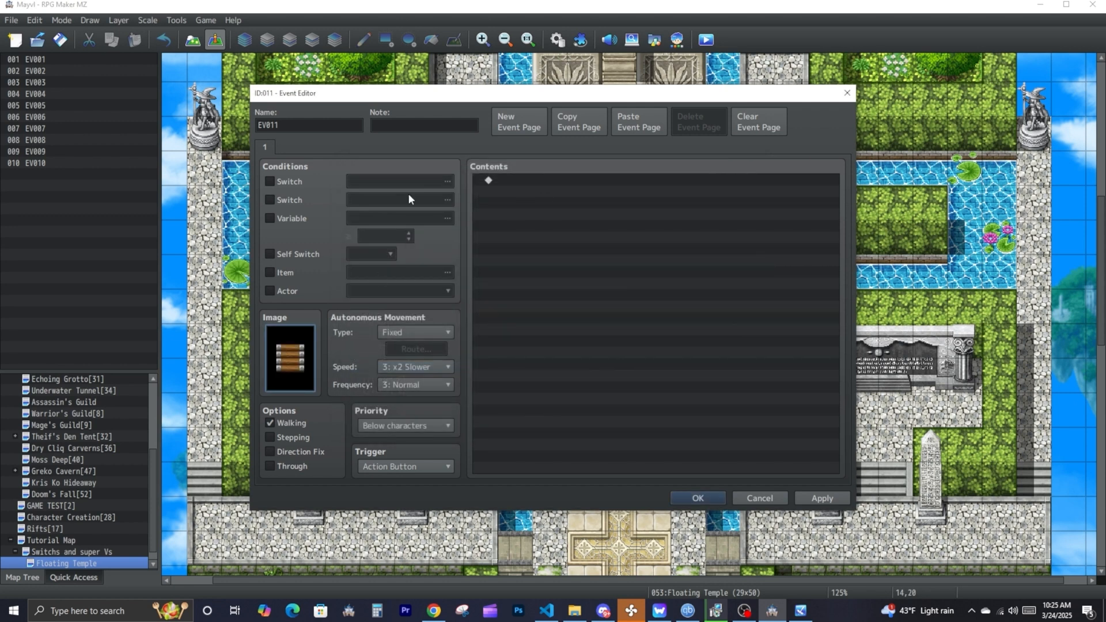
- Duplicate the first event page and give the copy the vertical-log image from Tileset B
left_click(587, 127)
left_click(634, 119)
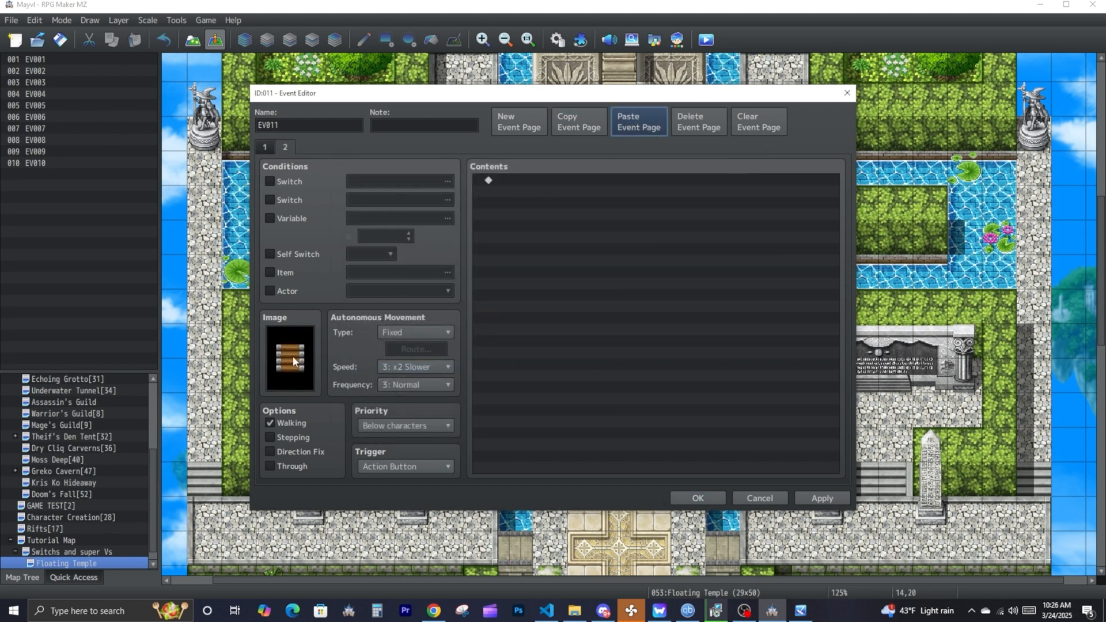
double_click(291, 355)
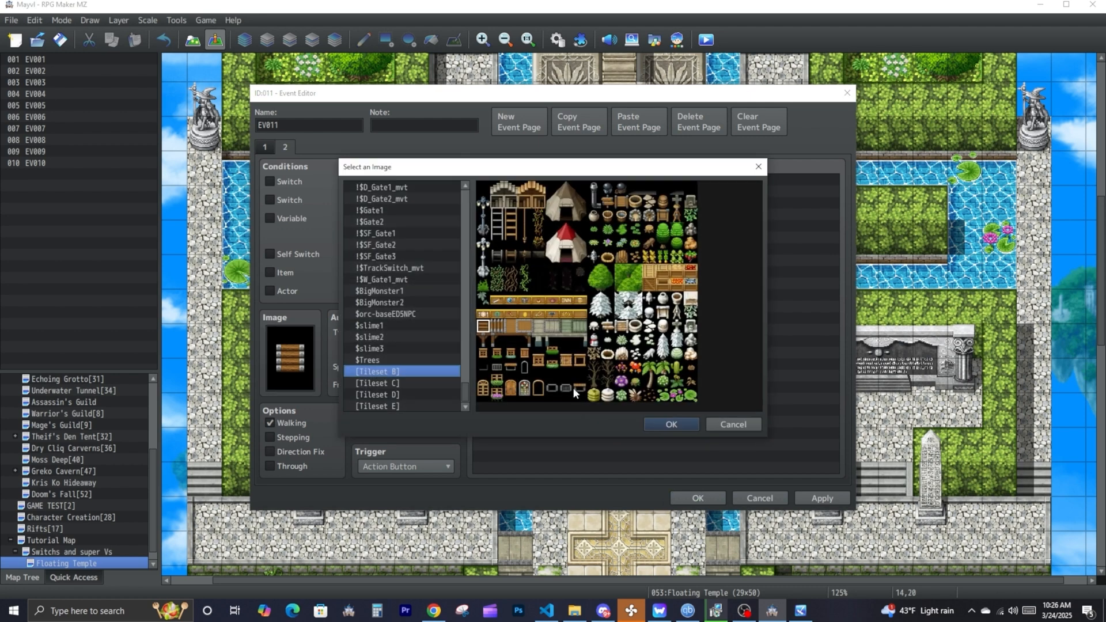
double_click(503, 332)
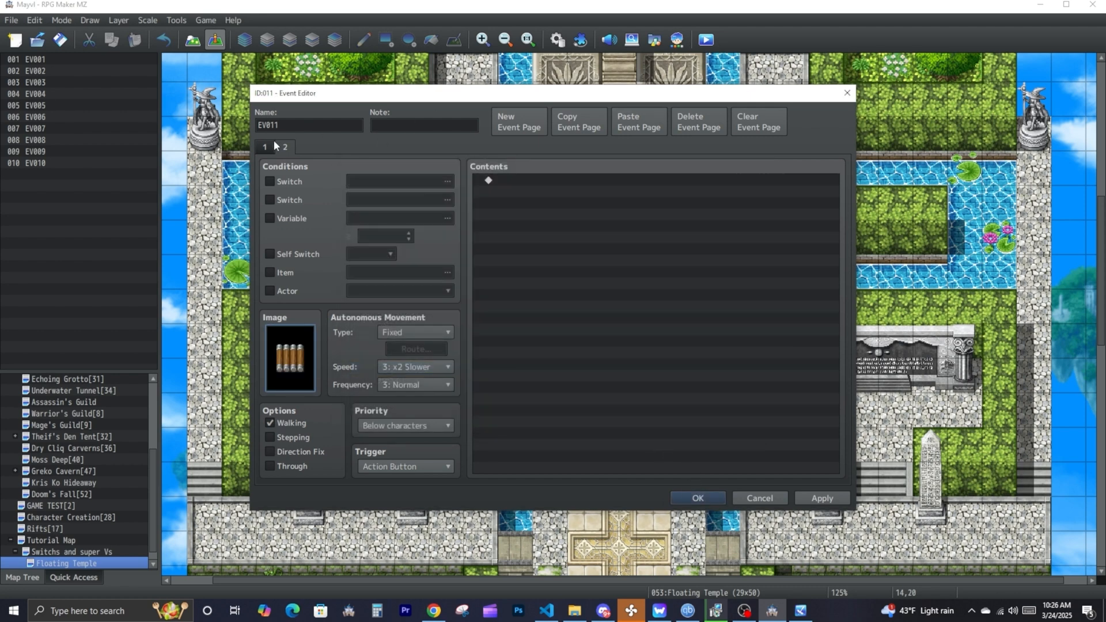
- Extend the event to four pages by duplicating the horizontal-log page and the vertical-log page
left_click(285, 147)
left_click(573, 129)
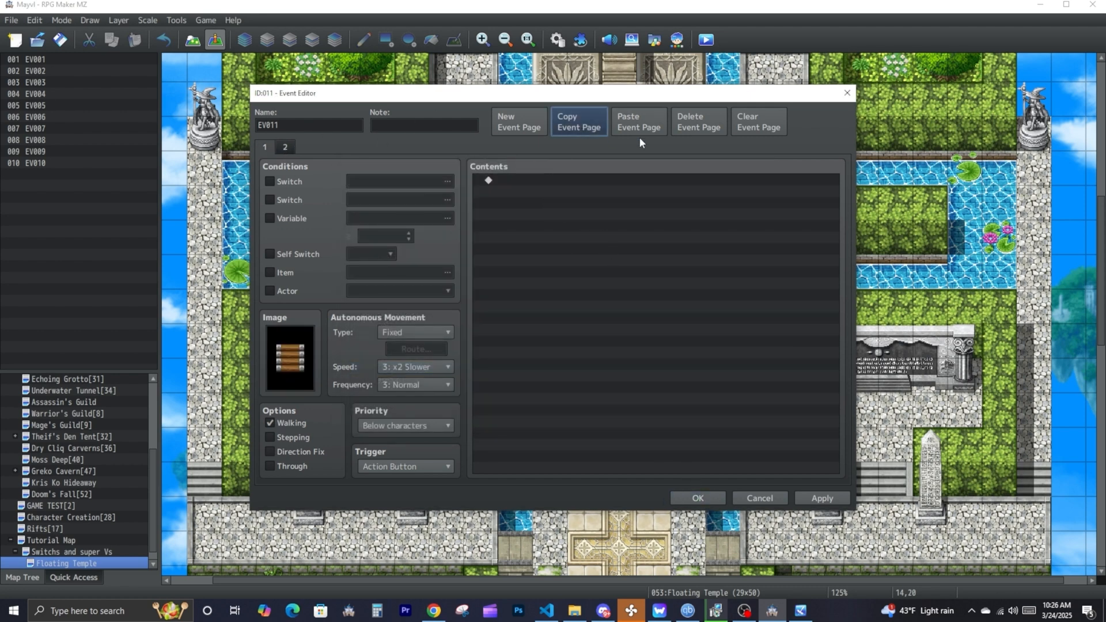
left_click(636, 129)
left_click(305, 148)
left_click(541, 128)
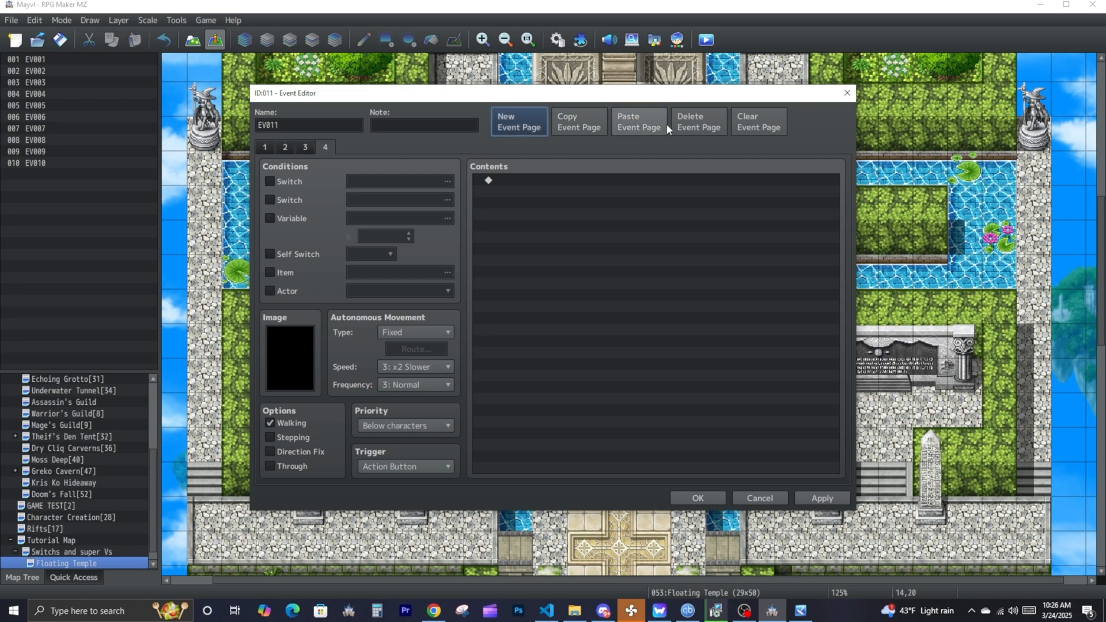
left_click(698, 123)
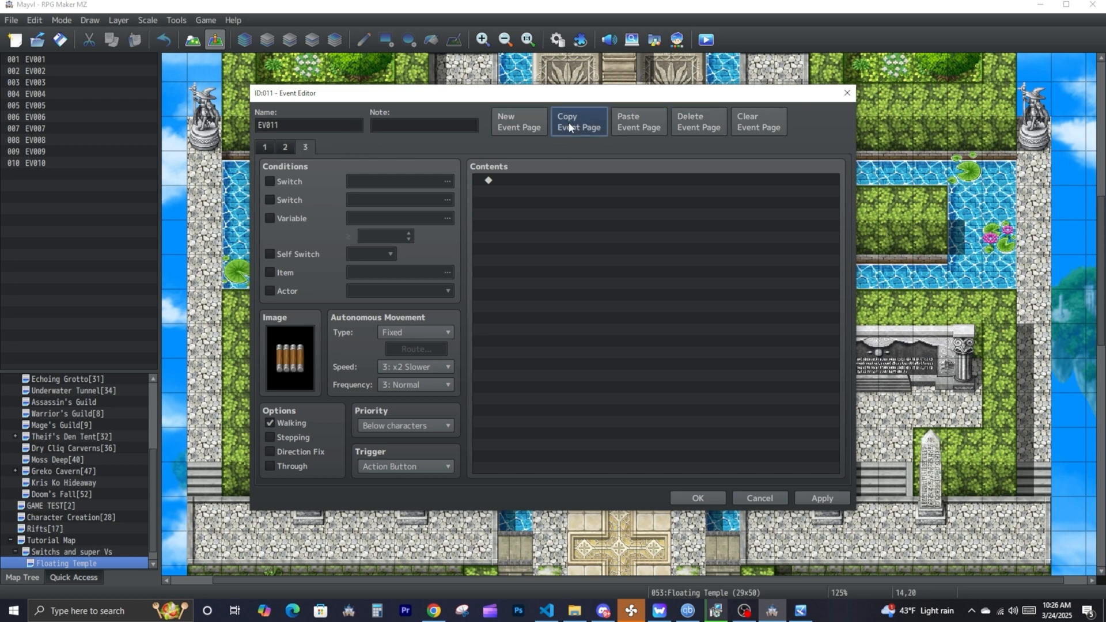
left_click(639, 122)
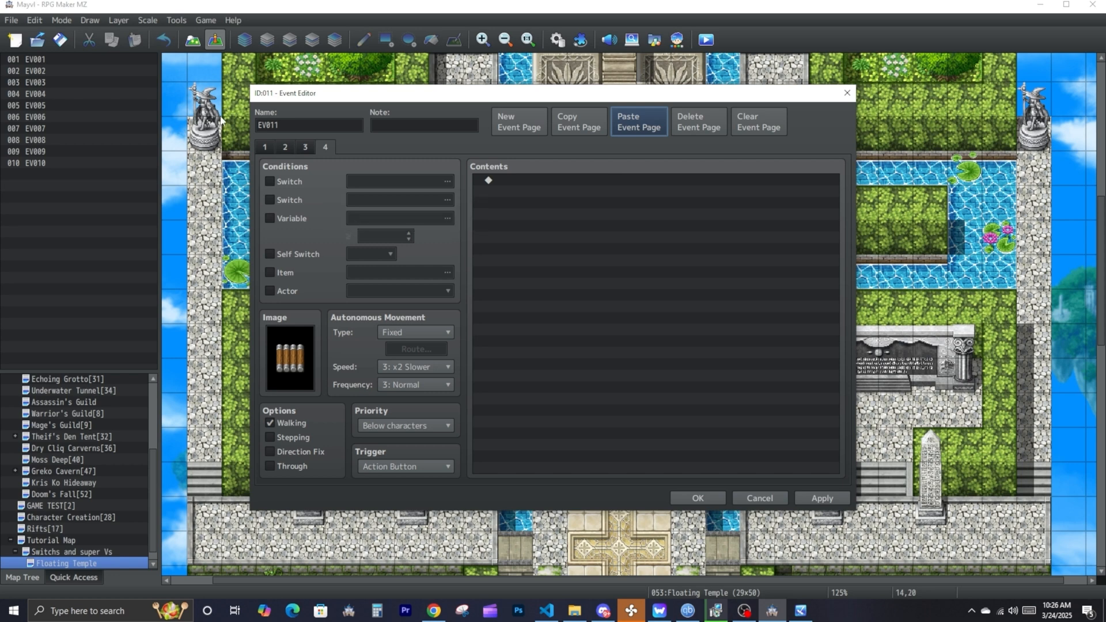
- Replace page 2 with a copy of the vertical-log page so the images alternate, check all four pages and return to page 2
left_click(273, 148)
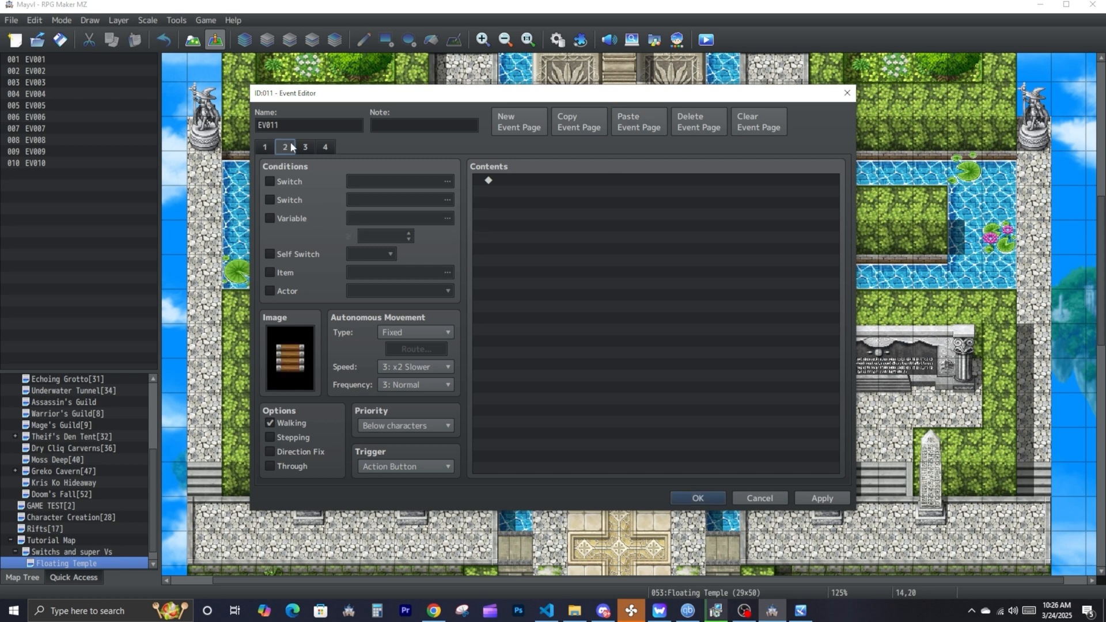
left_click(305, 148)
left_click(698, 122)
left_click(578, 122)
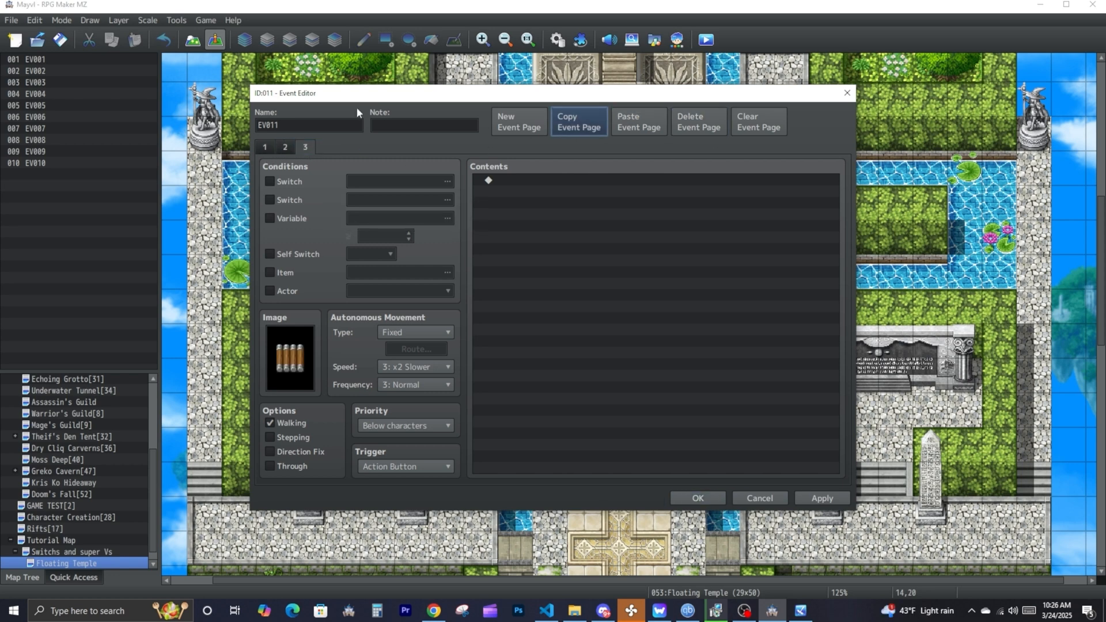
left_click(263, 148)
left_click(650, 129)
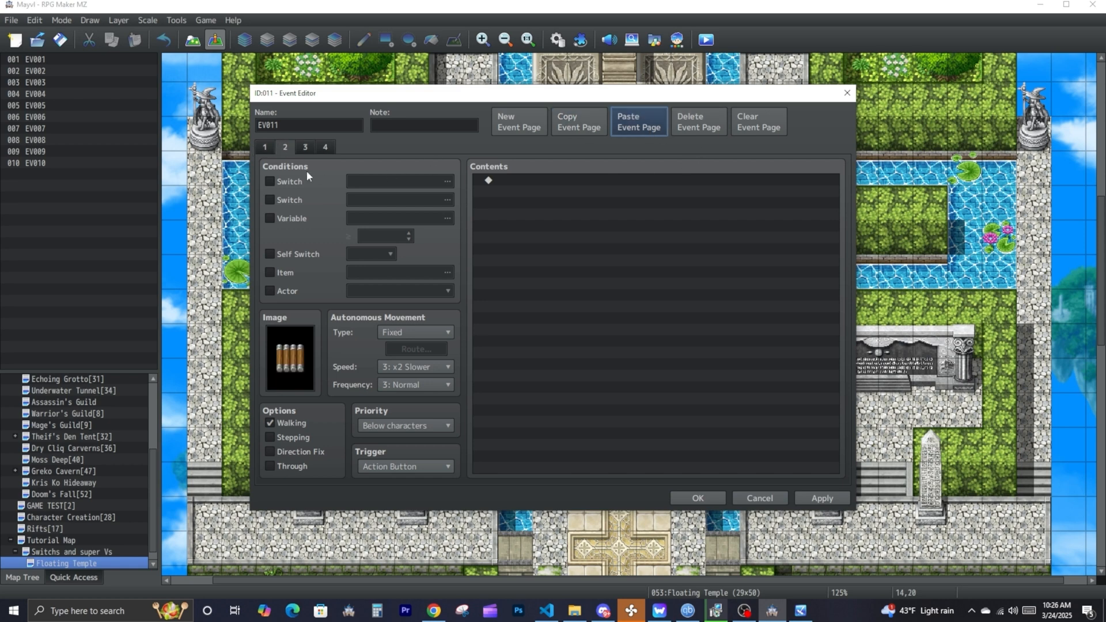
left_click(266, 148)
left_click(286, 146)
left_click(305, 151)
left_click(325, 147)
left_click(263, 147)
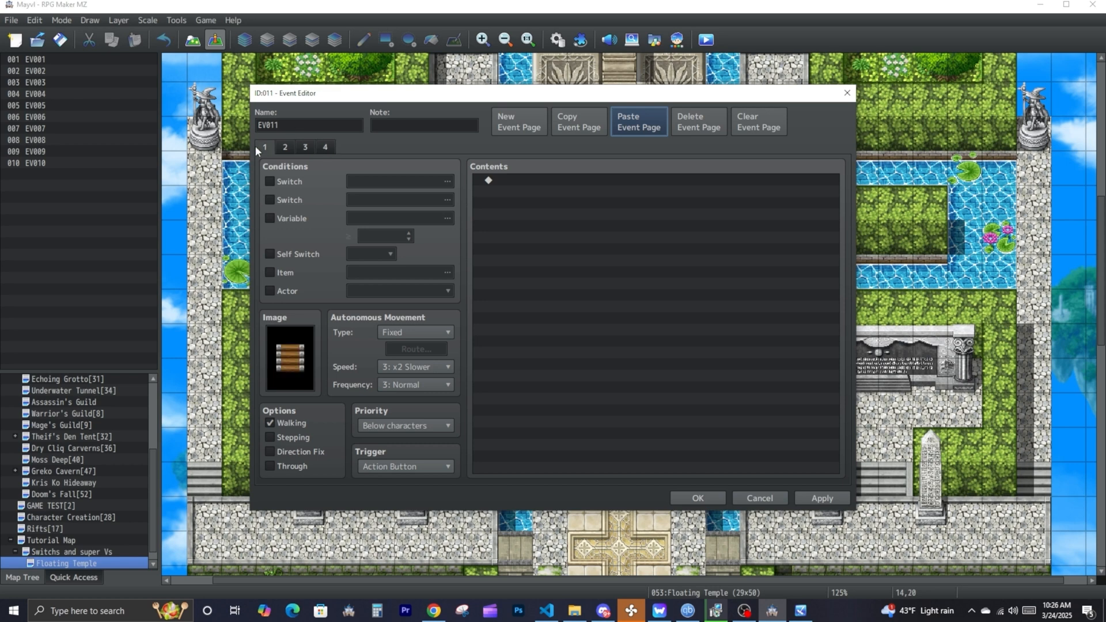
left_click(284, 144)
left_click(303, 250)
left_click(367, 253)
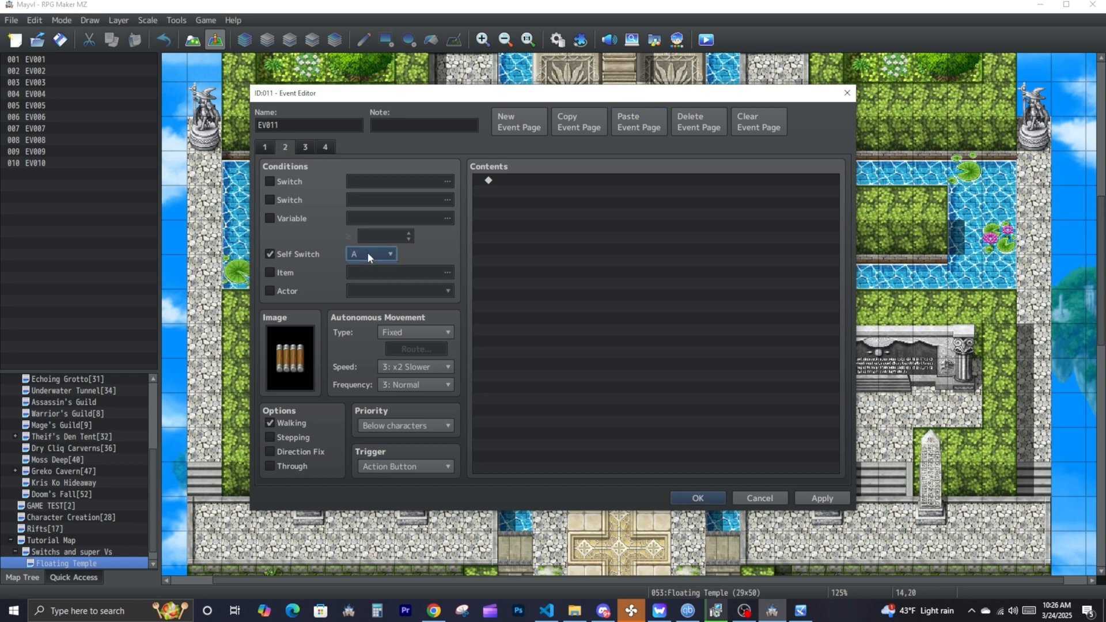
left_click(299, 266)
left_click(297, 254)
left_click(292, 271)
- Give page 2 a variable condition on variable 0181, named ppp, with a minimum value of 1
left_click(288, 219)
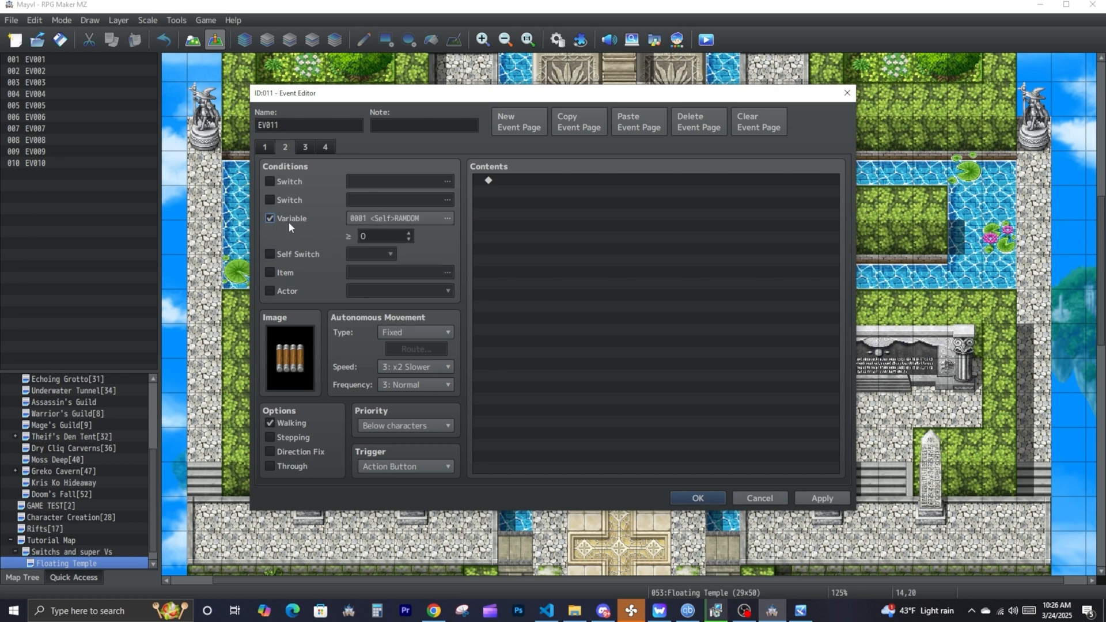
double_click(395, 217)
left_click(494, 210)
left_click(494, 220)
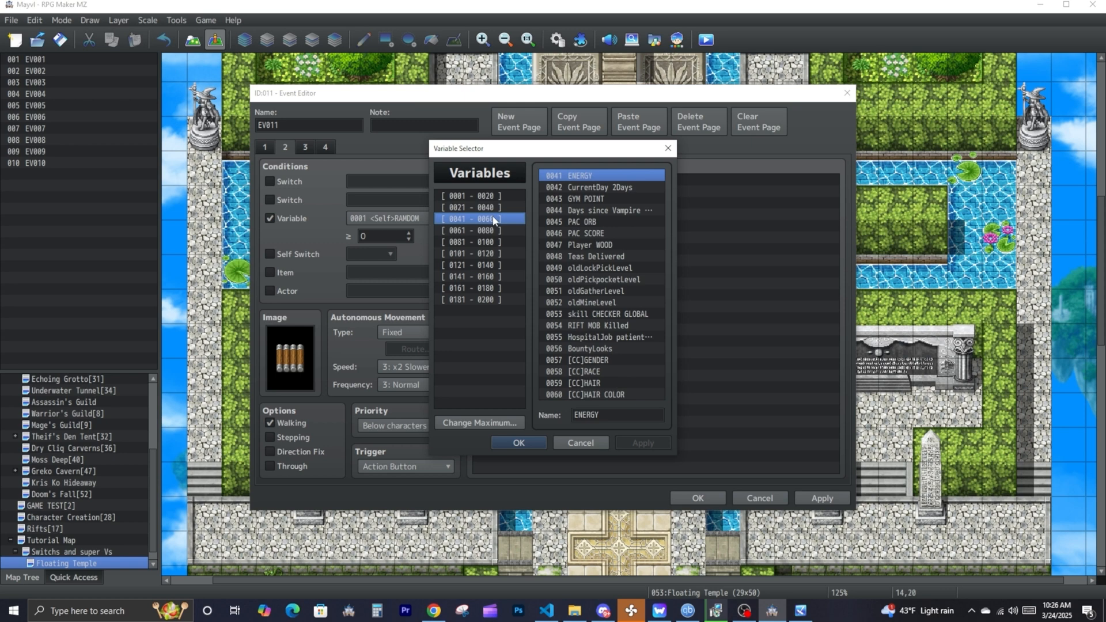
left_click(492, 232)
left_click(486, 291)
left_click(485, 296)
left_click(613, 408)
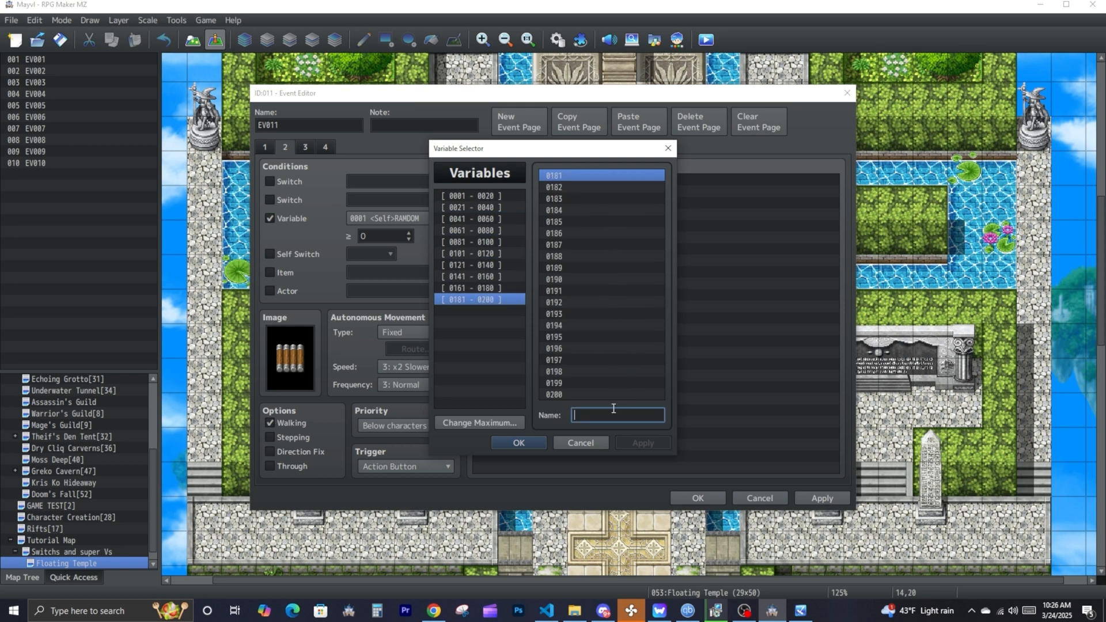
type("ppp")
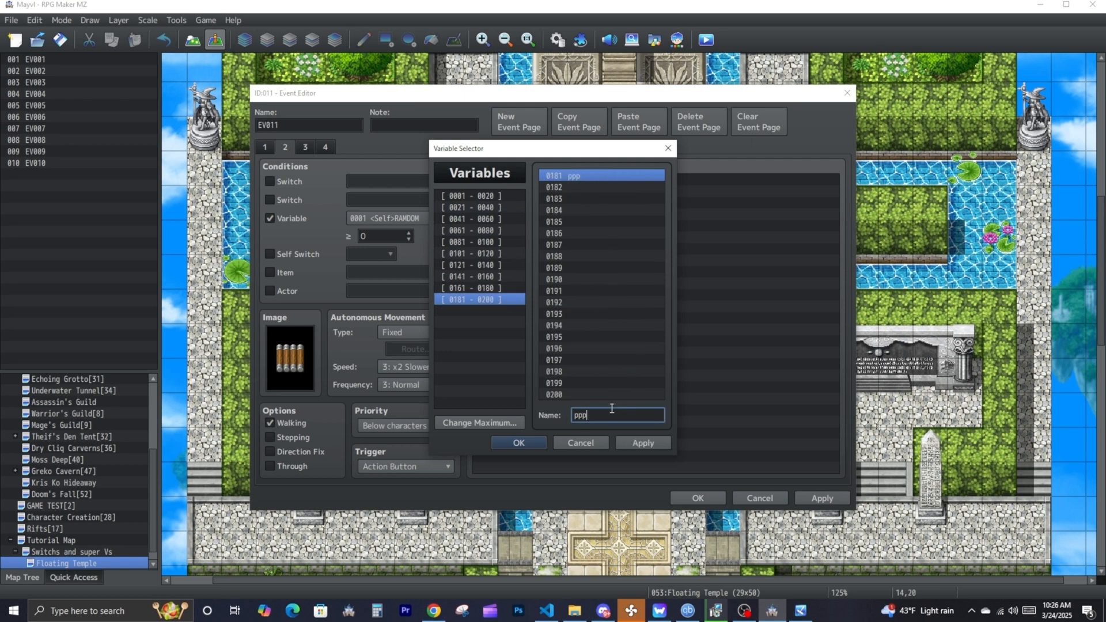
left_click(521, 443)
double_click(370, 236)
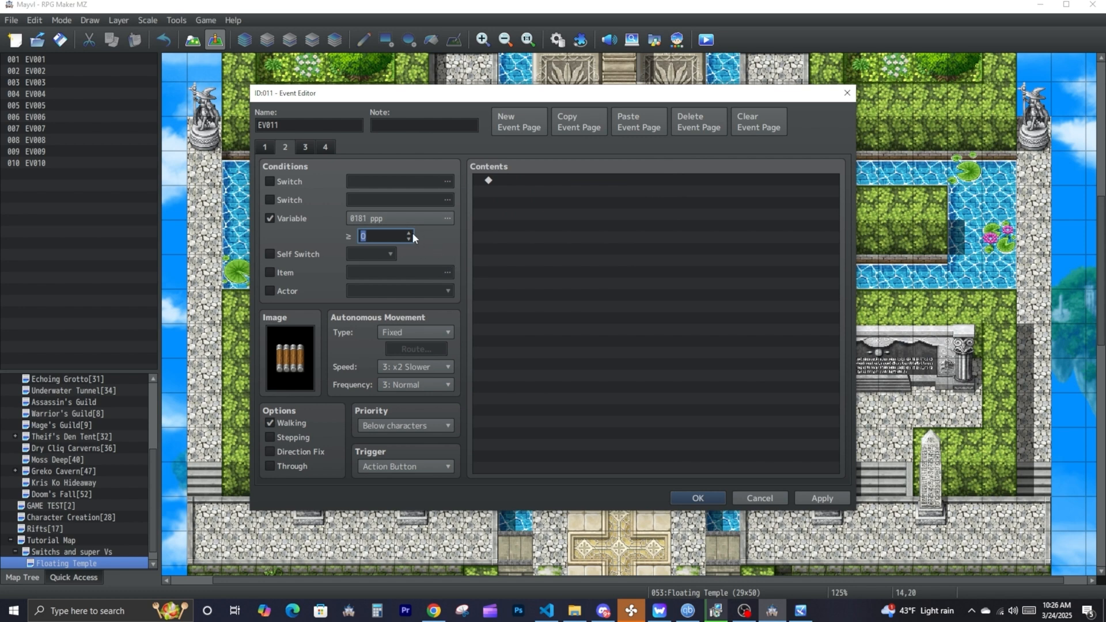
- Give page 3 a variable condition requiring 0181 ppp to be at least 2
left_click(304, 147)
left_click(533, 438)
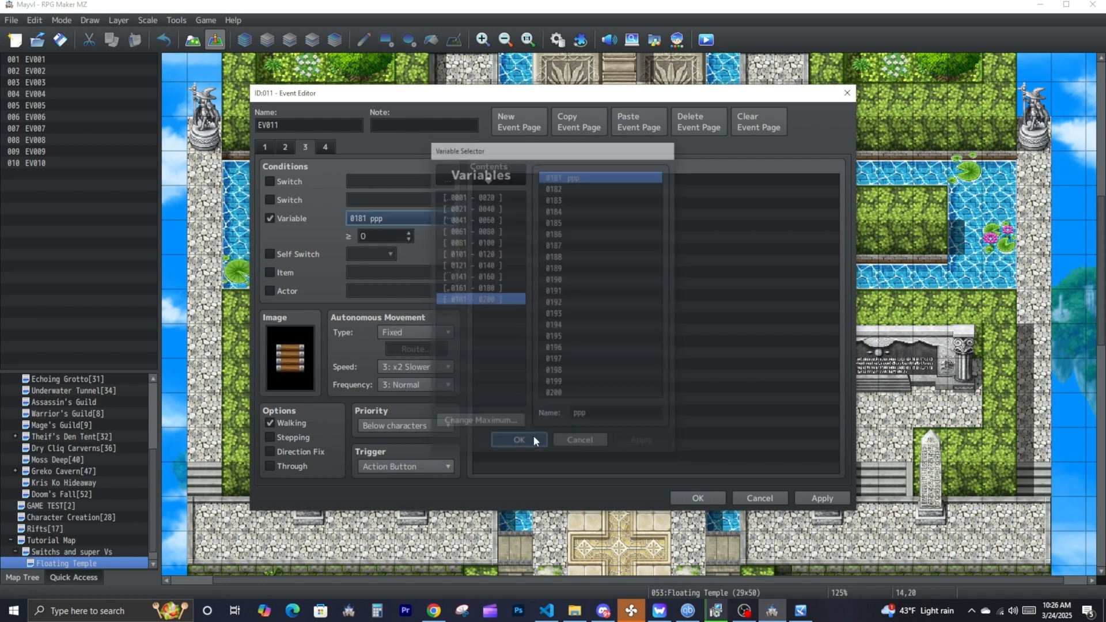
left_click(285, 146)
left_click(303, 146)
left_click(410, 238)
left_click(409, 238)
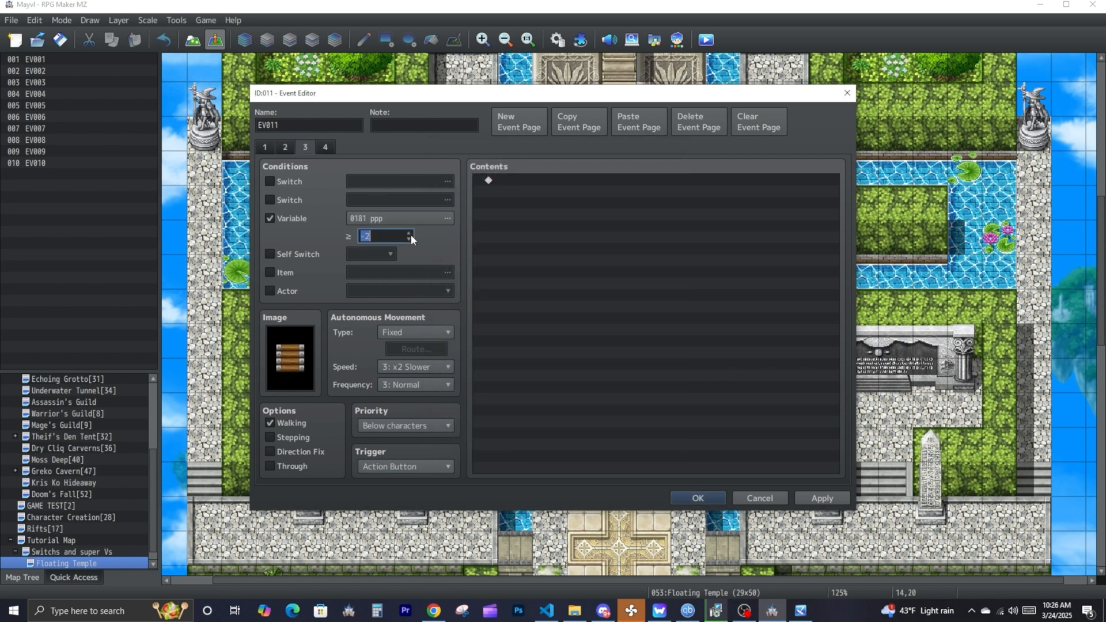
- Give page 4 a variable condition requiring 0181 ppp to be at least 3
left_click(324, 146)
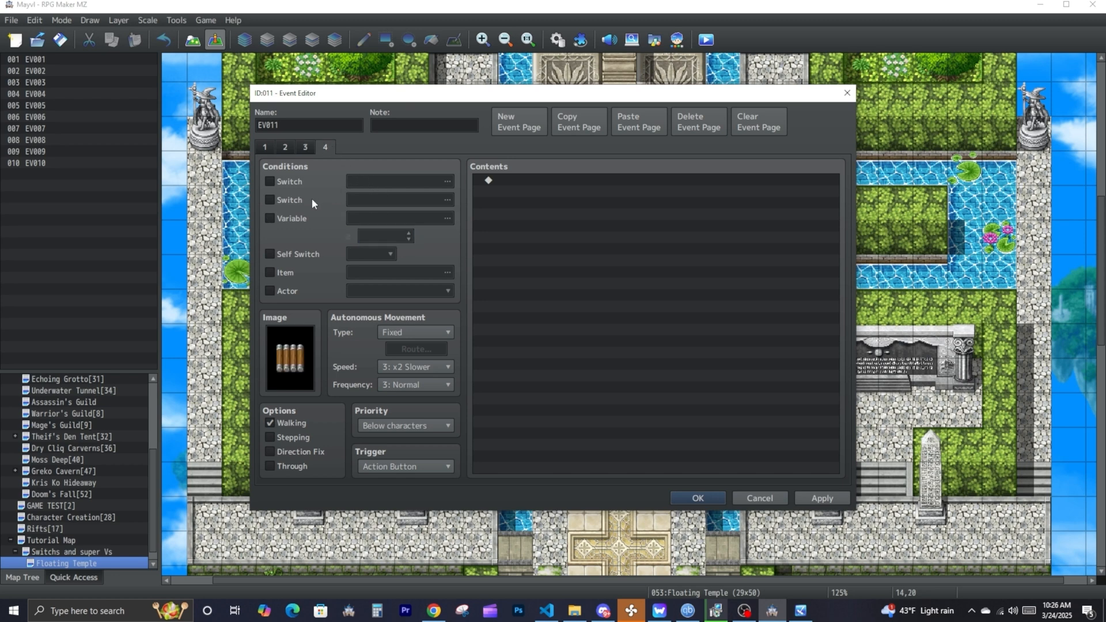
left_click(269, 218)
double_click(410, 220)
left_click(537, 441)
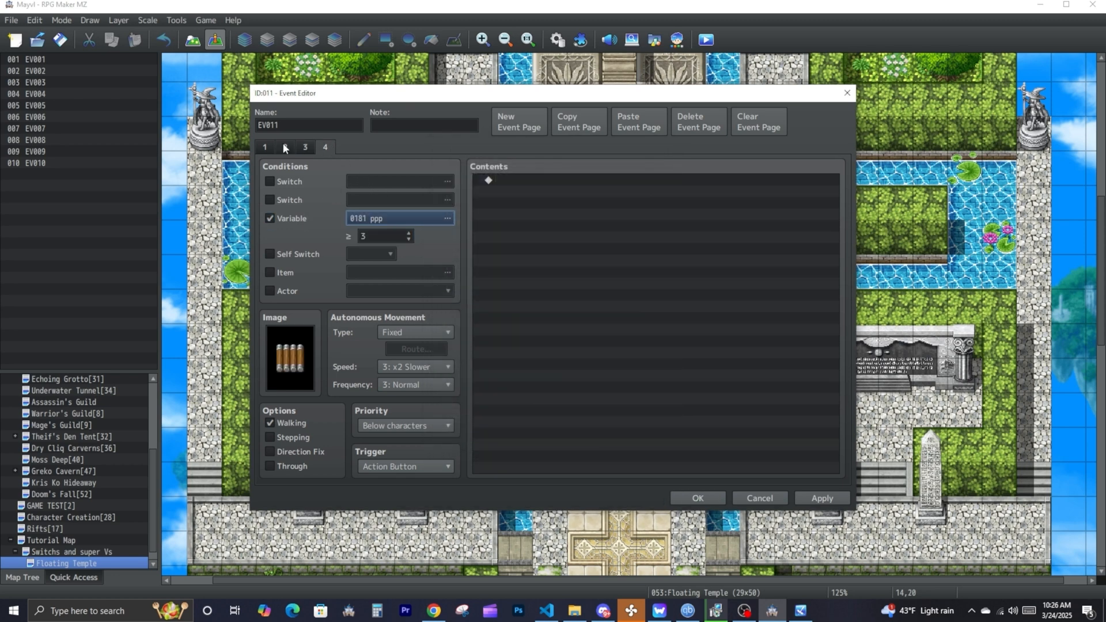
left_click(274, 143)
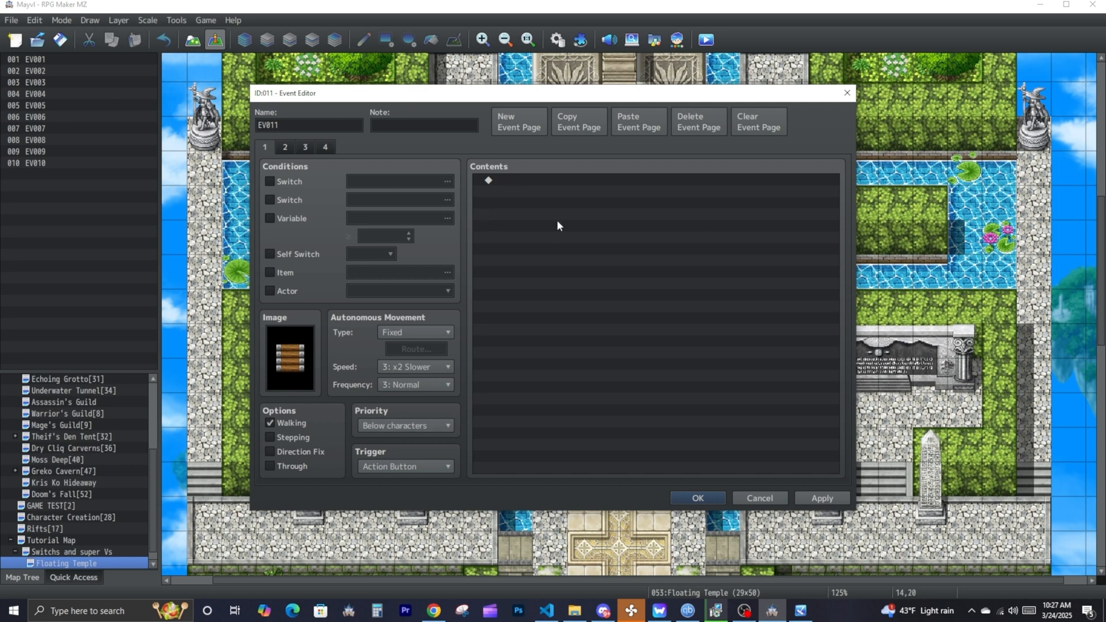
double_click(575, 192)
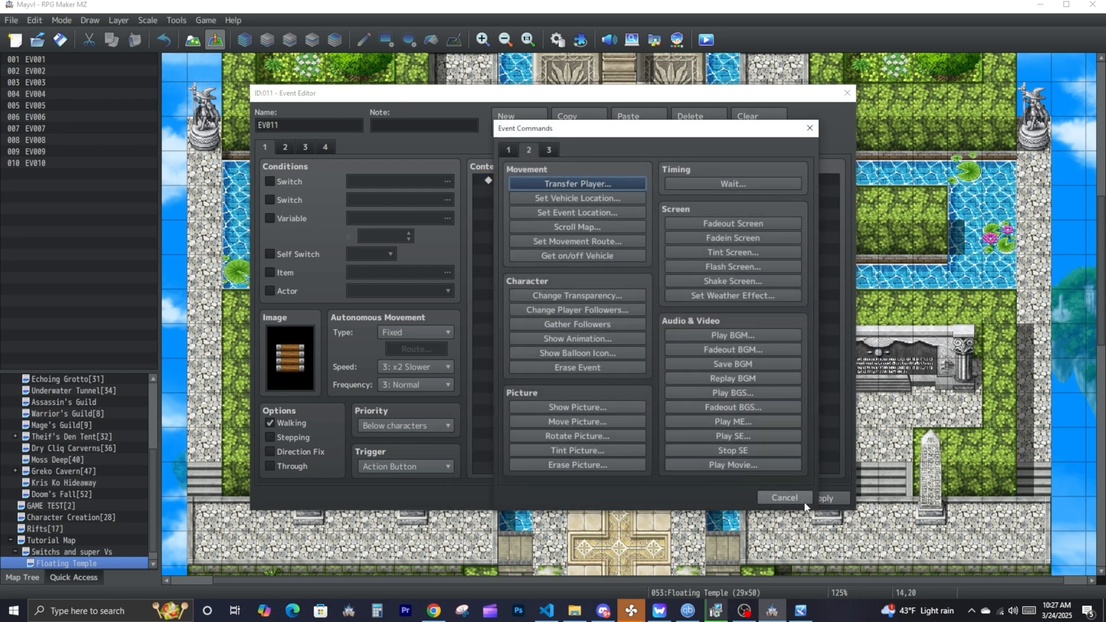
left_click(784, 497)
left_click(281, 144)
- Add a conditional branch to page 1 that checks whether the Player is facing Down, without an else branch
left_click(266, 146)
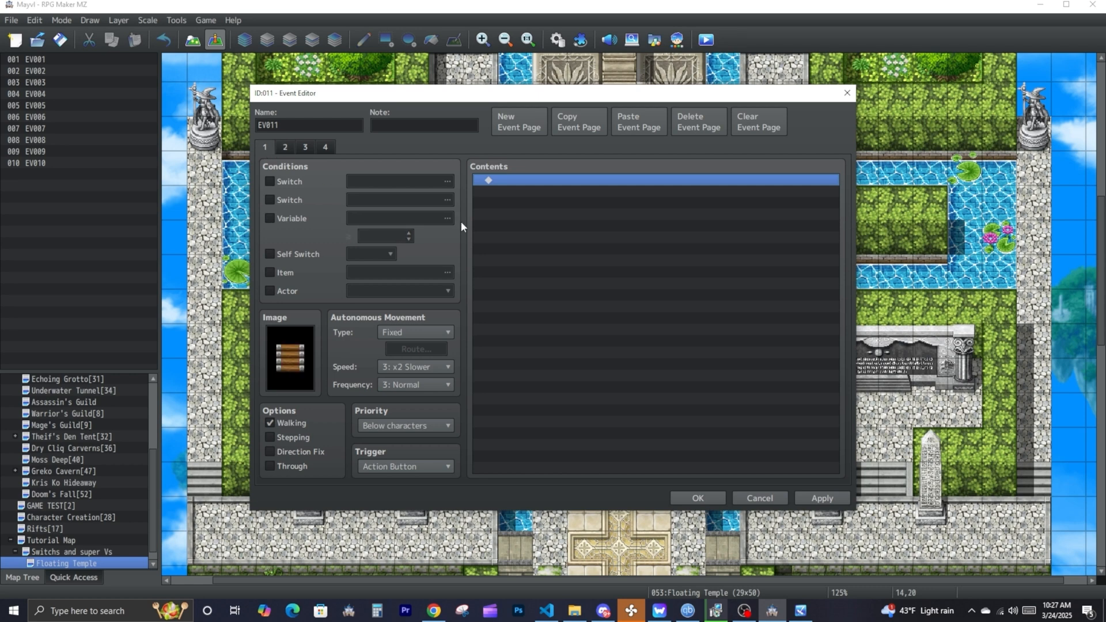
double_click(568, 228)
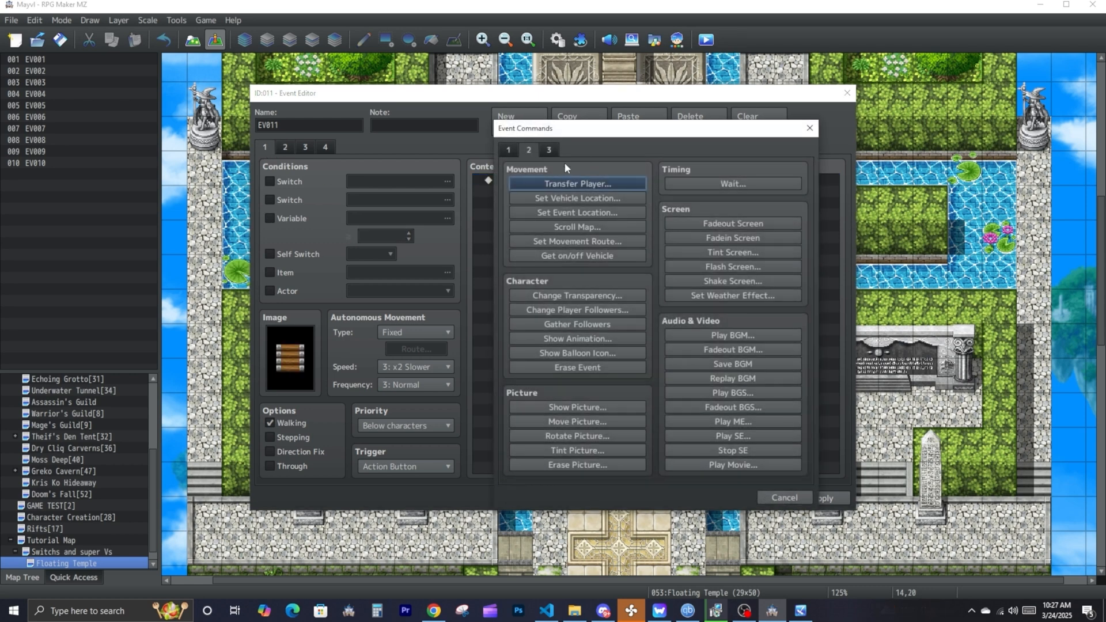
left_click(508, 150)
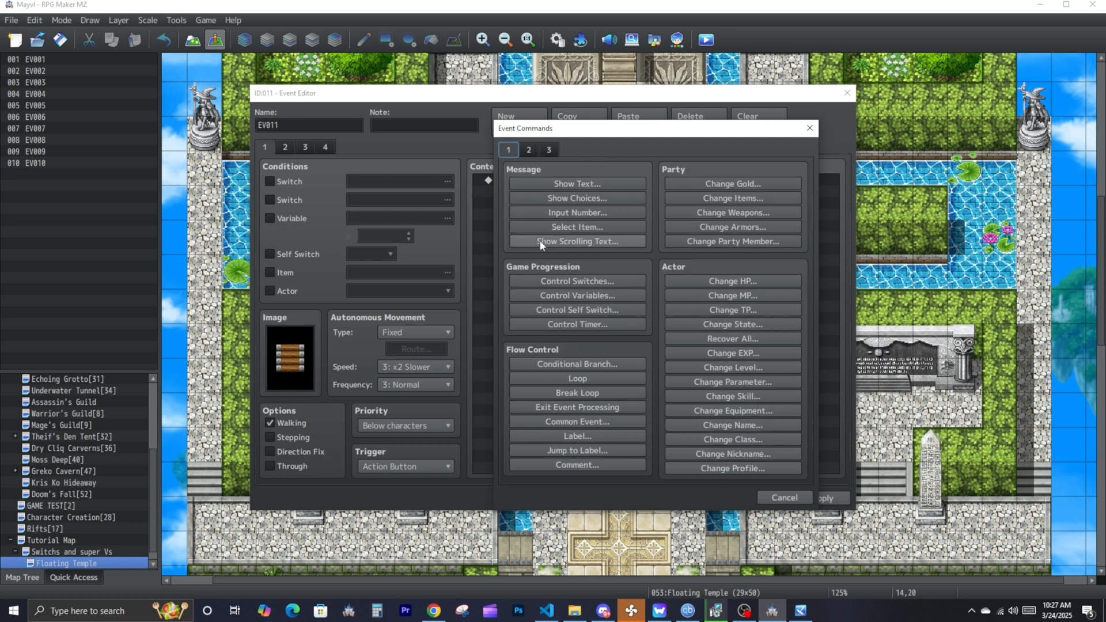
left_click(592, 365)
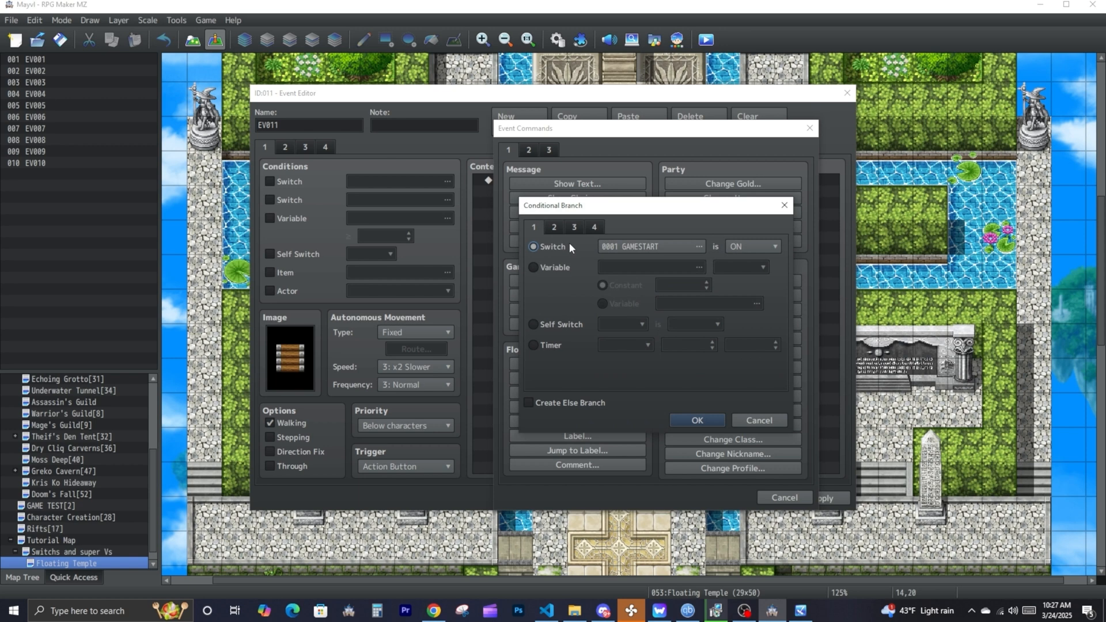
left_click(554, 228)
left_click(550, 246)
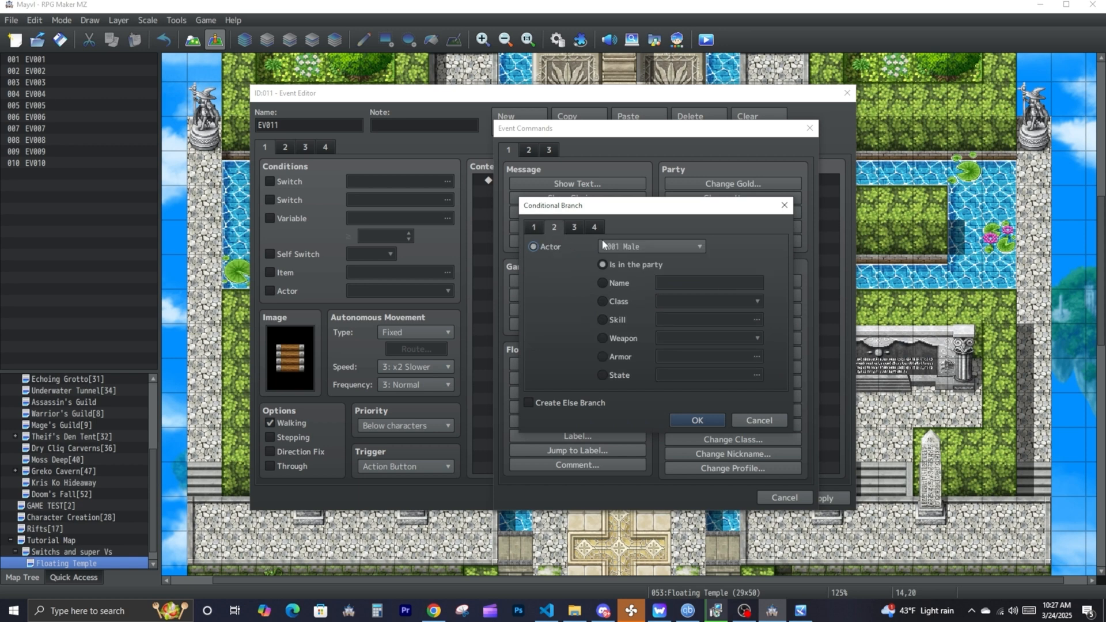
left_click(574, 227)
left_click(533, 304)
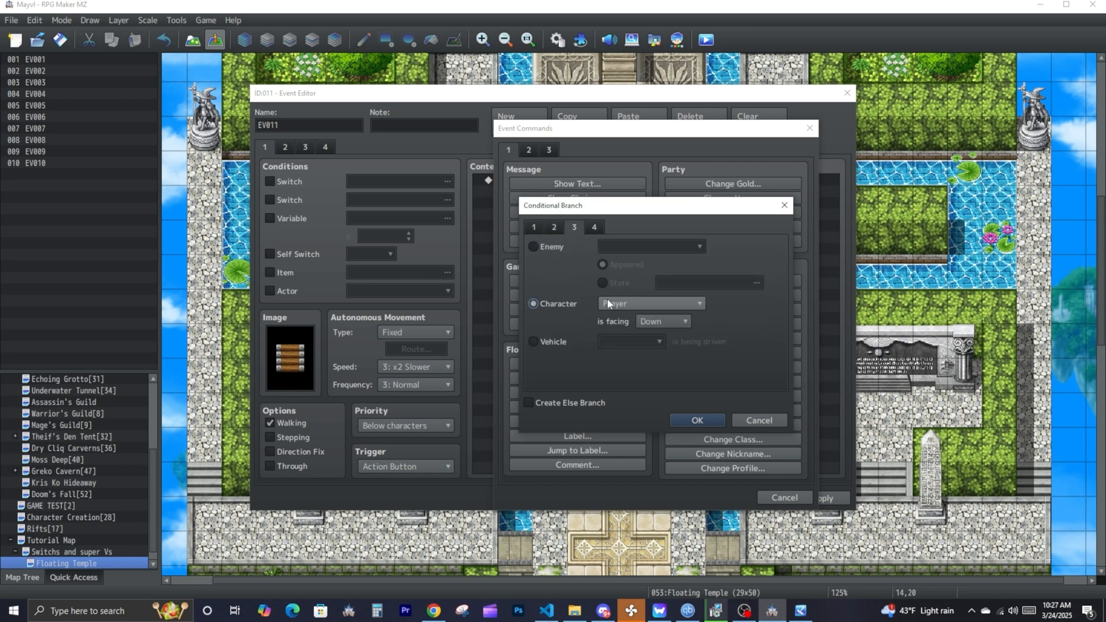
left_click(607, 299)
left_click(606, 298)
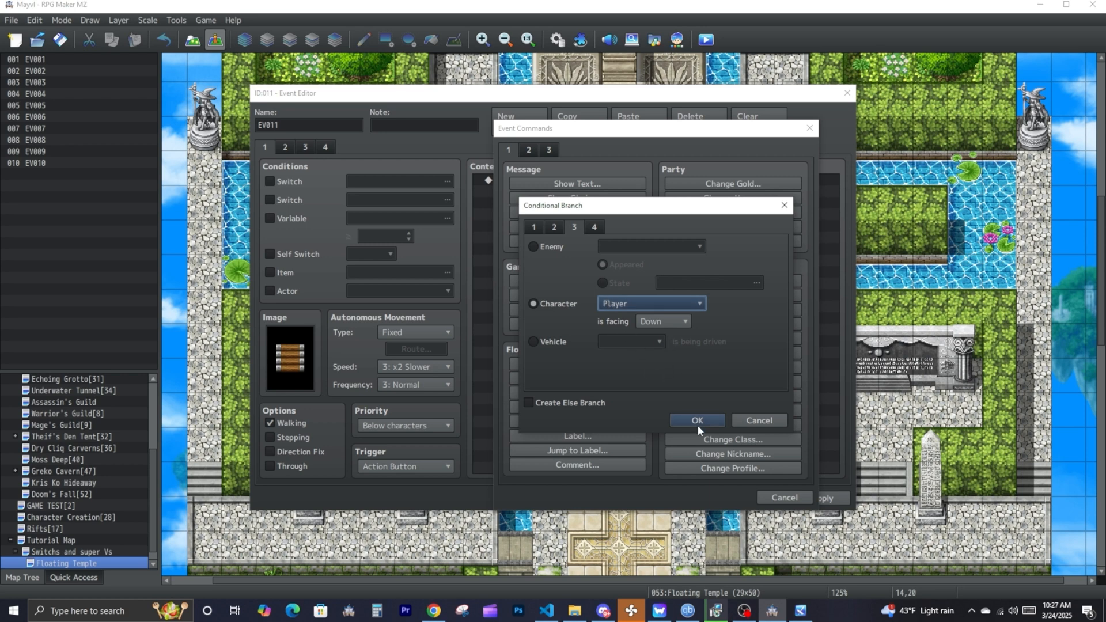
left_click(697, 425)
- Copy the conditional branch from page 1 and paste it into the contents of page 2
right_click(546, 179)
left_click(586, 237)
left_click(285, 147)
right_click(584, 234)
left_click(607, 304)
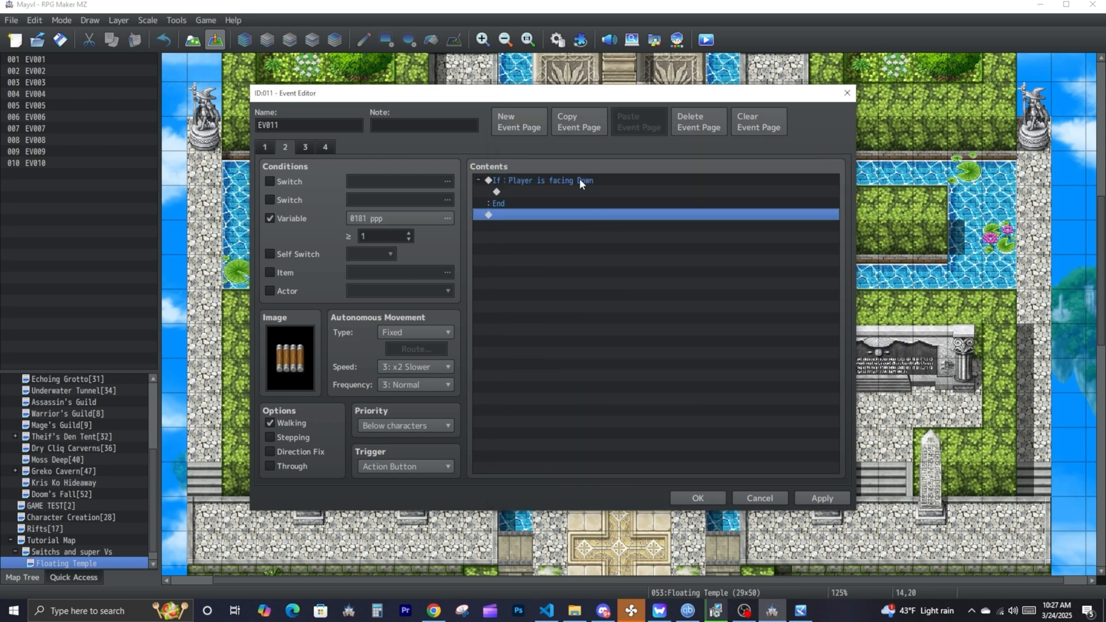
- Copy the Player-facing conditional branch from page 2 and paste it into the contents of page 3
right_click(578, 180)
left_click(613, 236)
left_click(305, 147)
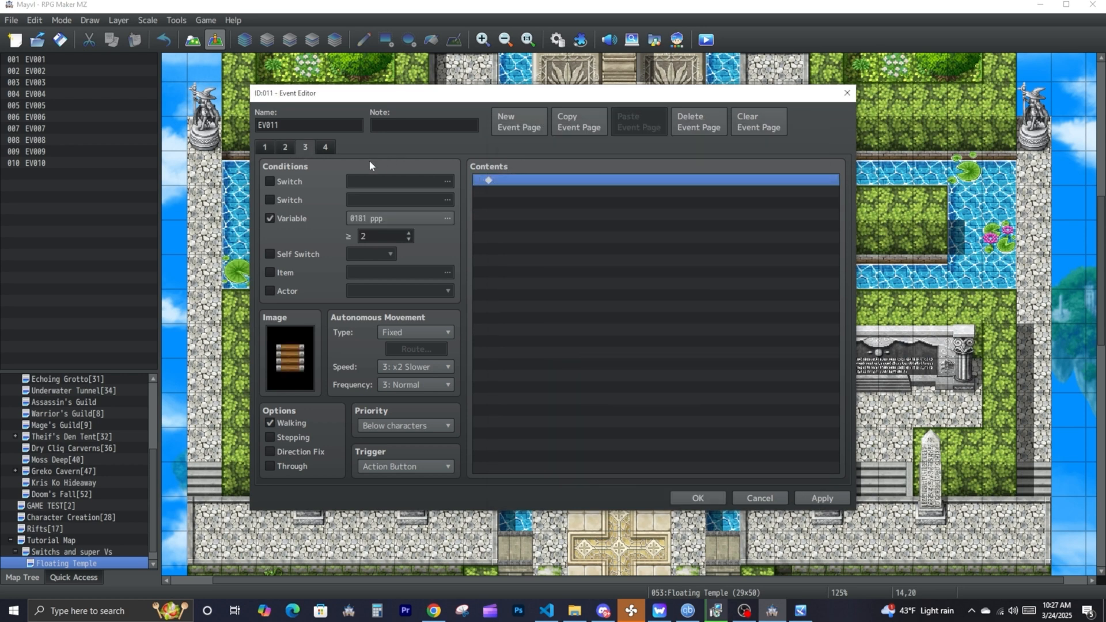
right_click(535, 175)
right_click(512, 198)
left_click(561, 269)
- Change page 3's conditional branch to check whether the Player is facing Right, and compare it with page 2
right_click(567, 183)
left_click(582, 205)
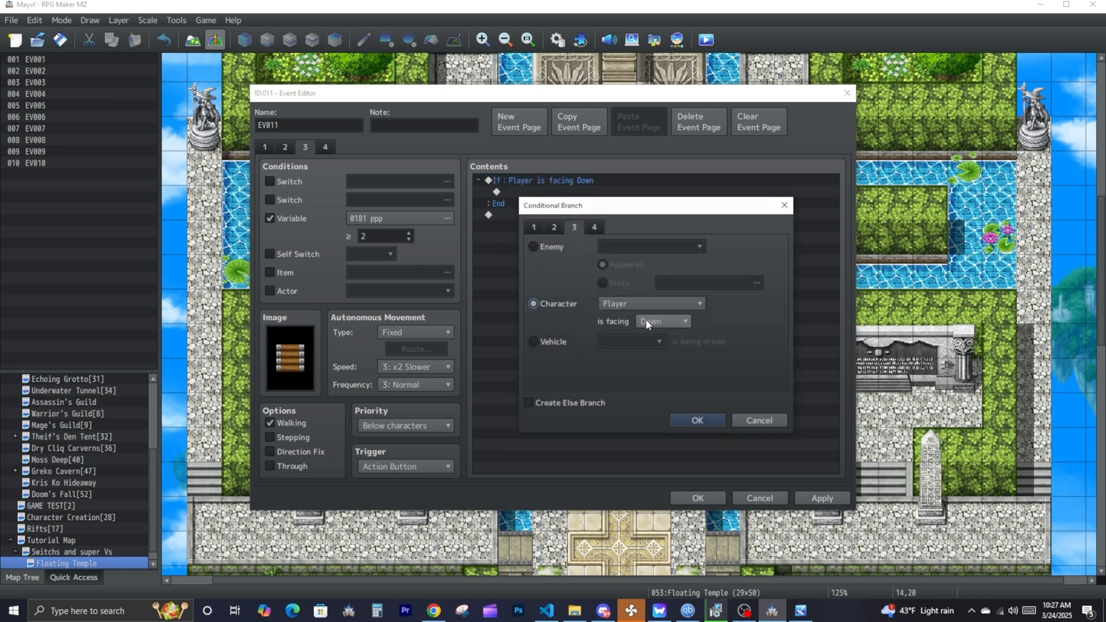
left_click(646, 321)
left_click(653, 359)
left_click(697, 419)
left_click(285, 148)
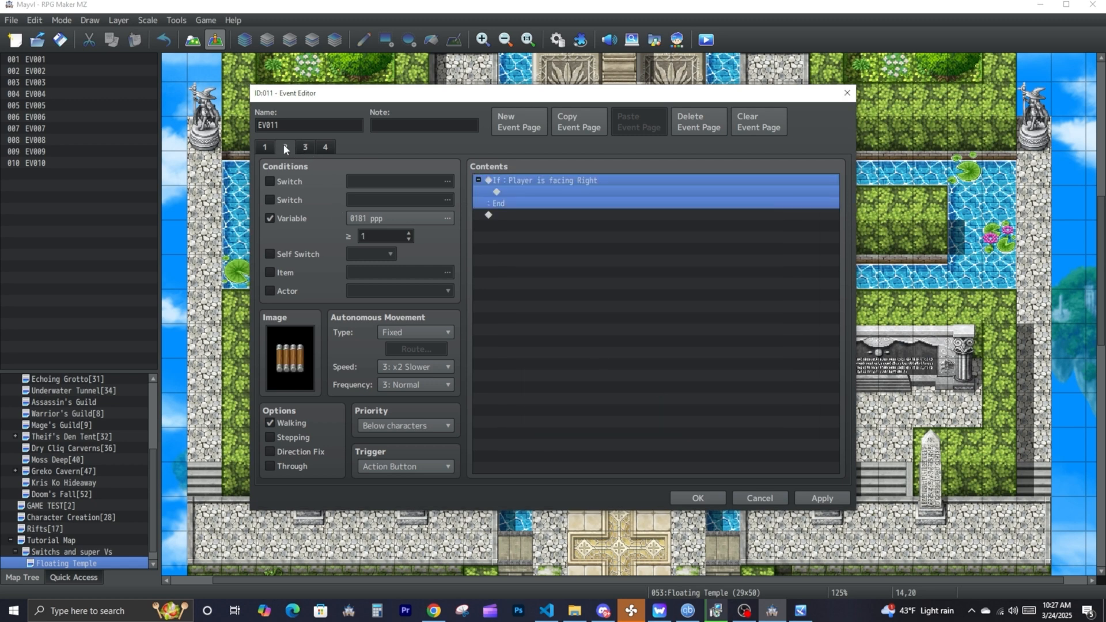
- Change page 3's conditional branch to check whether the Player is facing Up
left_click(306, 149)
right_click(523, 187)
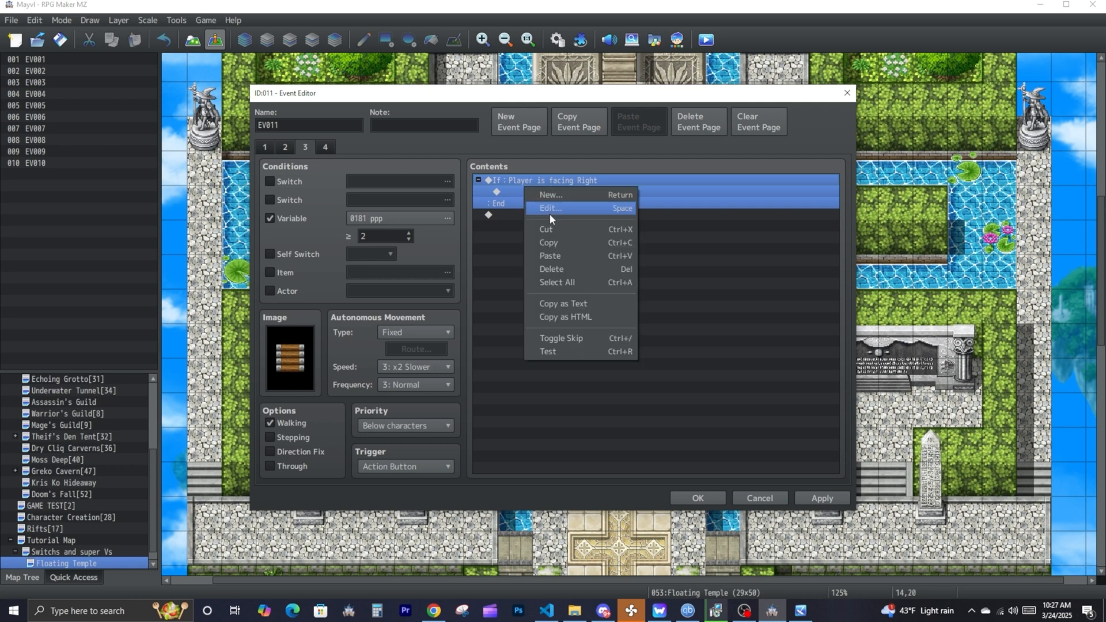
left_click(550, 212)
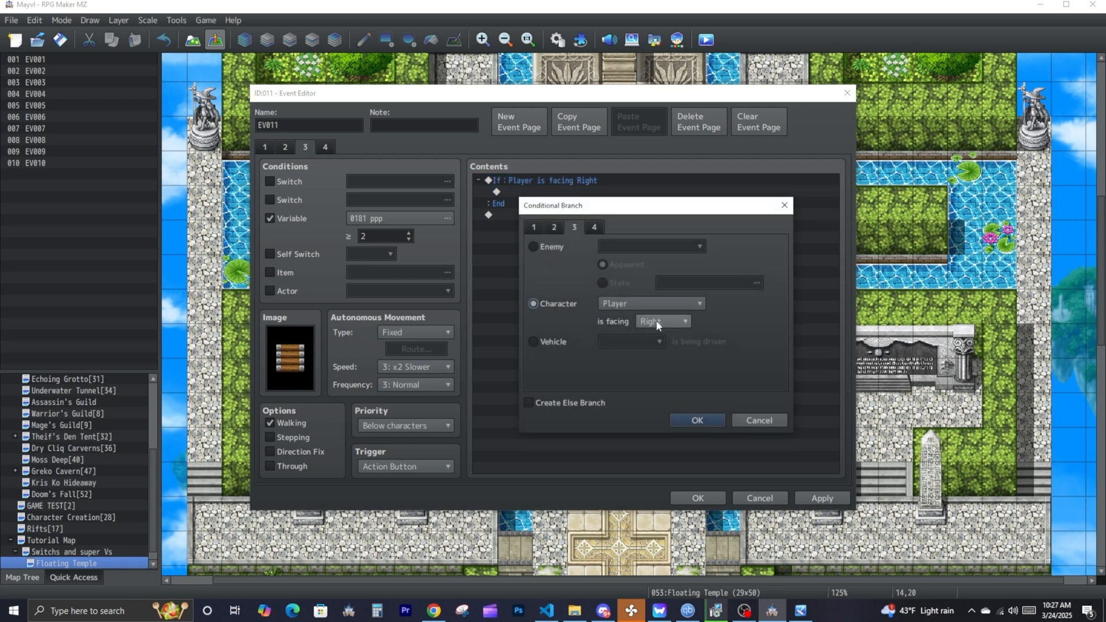
left_click(683, 321)
left_click(653, 378)
left_click(696, 420)
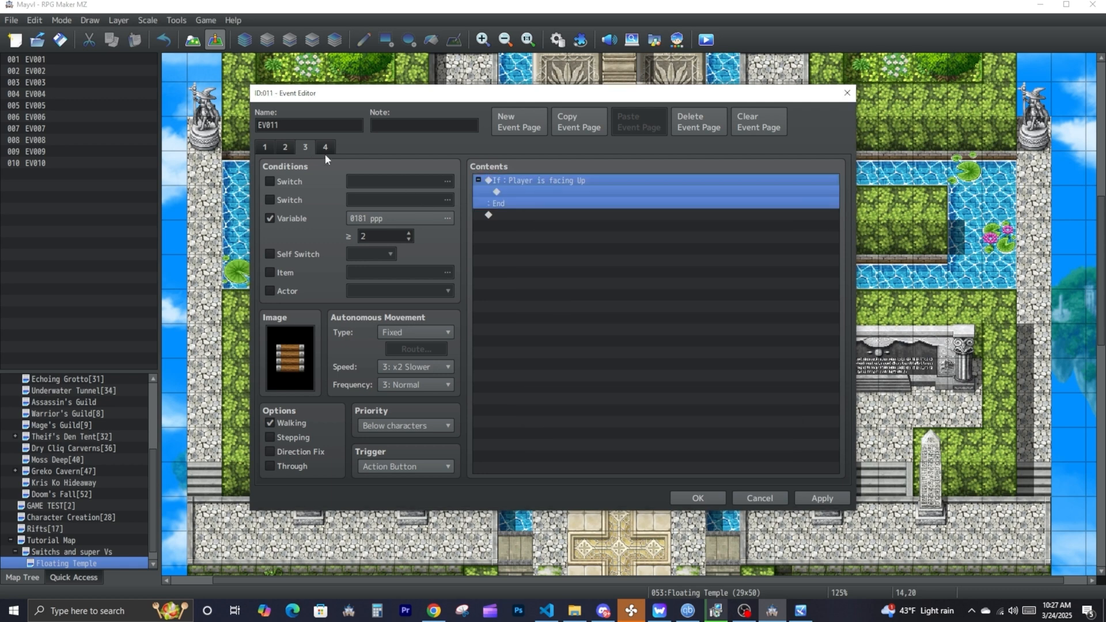
- Paste the conditional branch into page 4 and change it to check whether the Player is facing Left
left_click(326, 148)
right_click(511, 224)
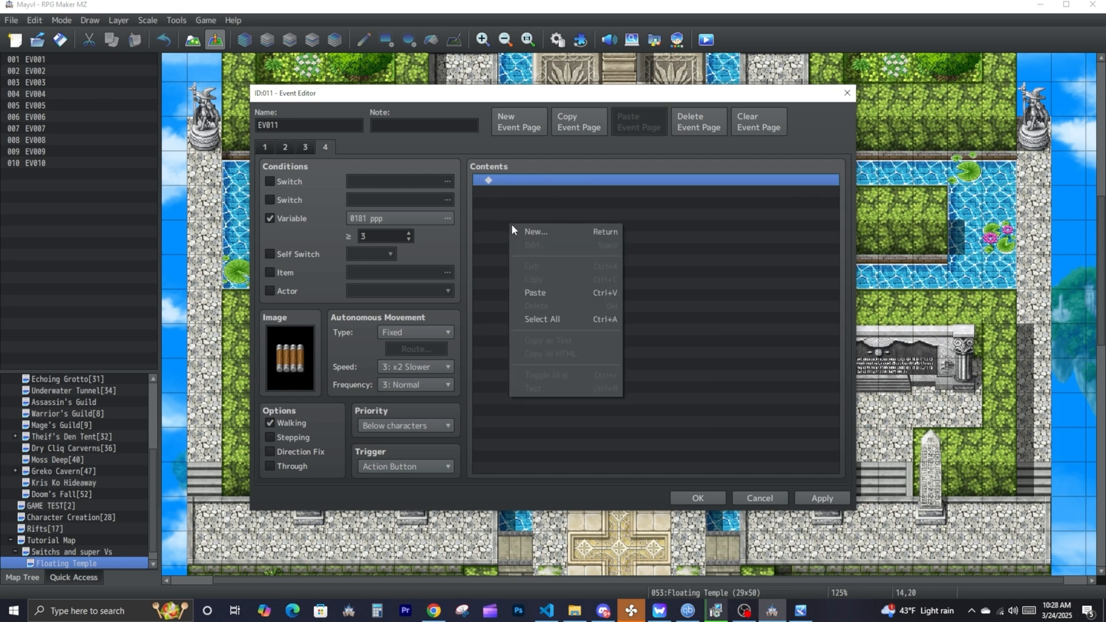
left_click(544, 294)
left_click(561, 183)
right_click(568, 179)
left_click(594, 198)
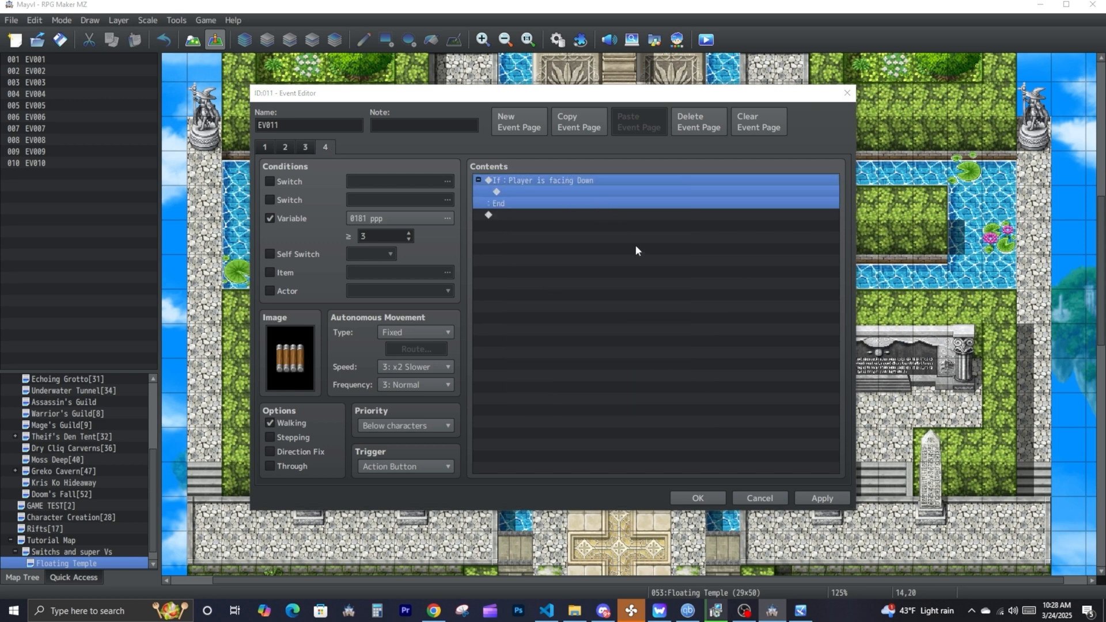
left_click(656, 323)
left_click(656, 353)
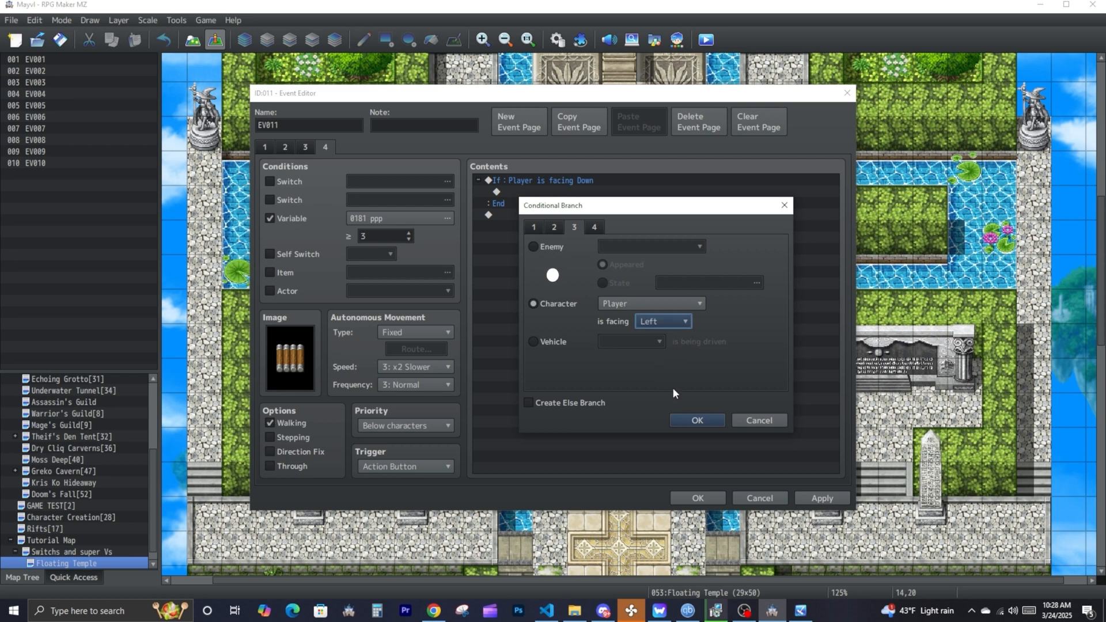
left_click(686, 420)
- Review the branch directions across the four event pages and save the event
left_click(267, 147)
left_click(285, 147)
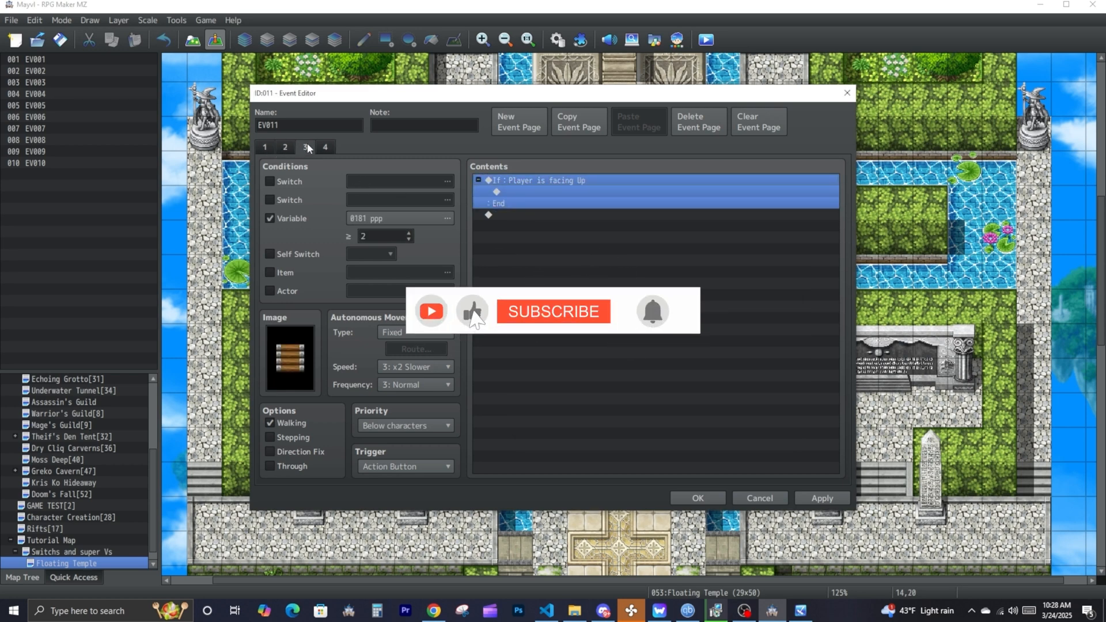
left_click(305, 147)
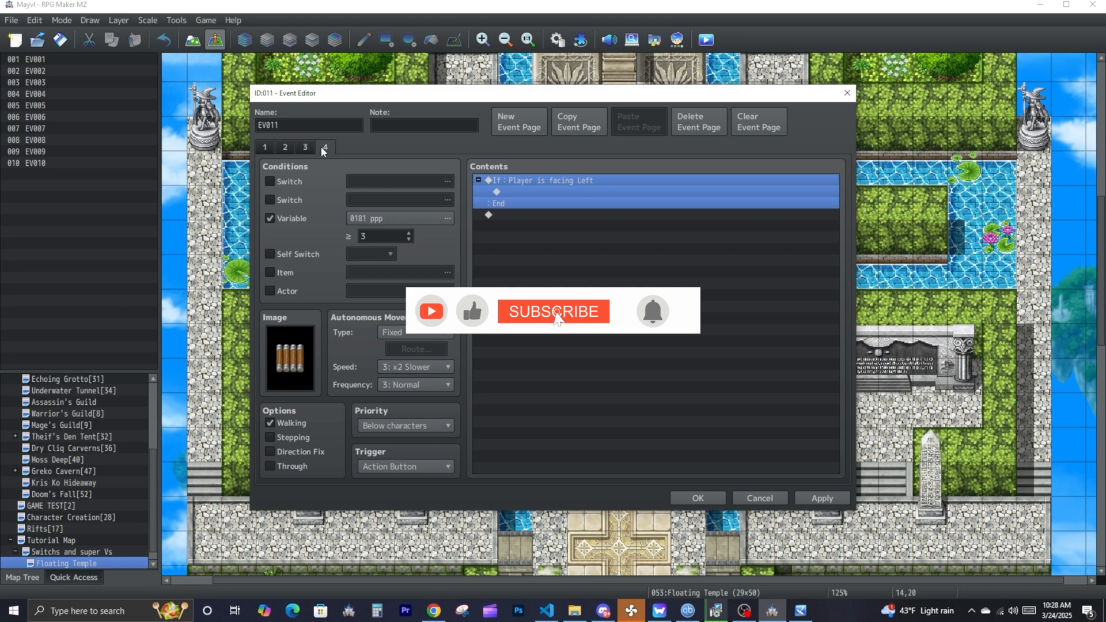
left_click(269, 145)
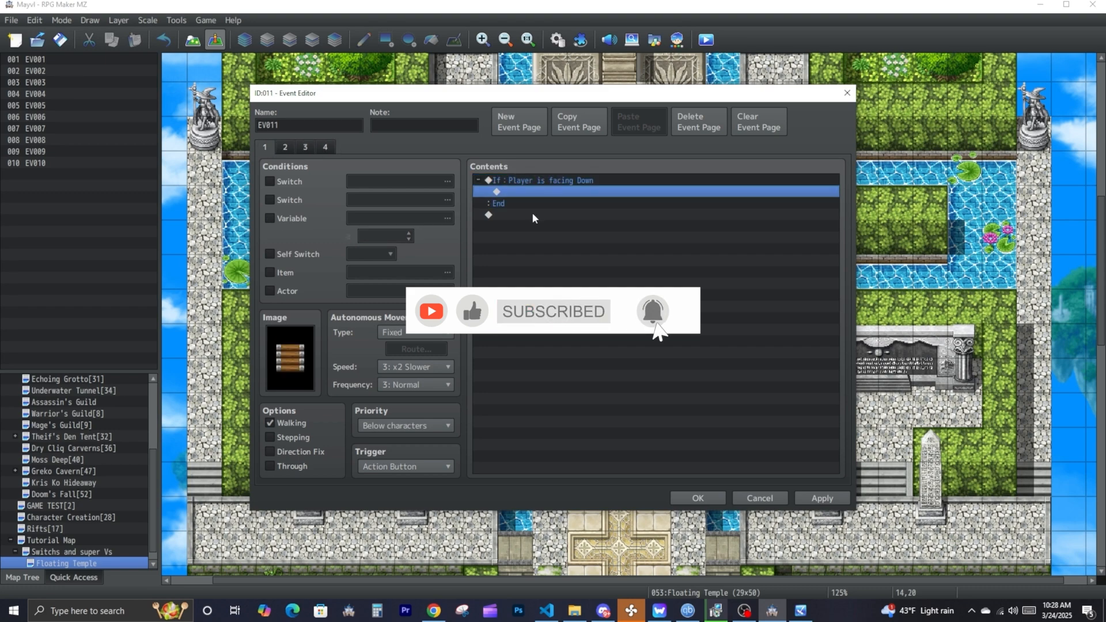
left_click(706, 500)
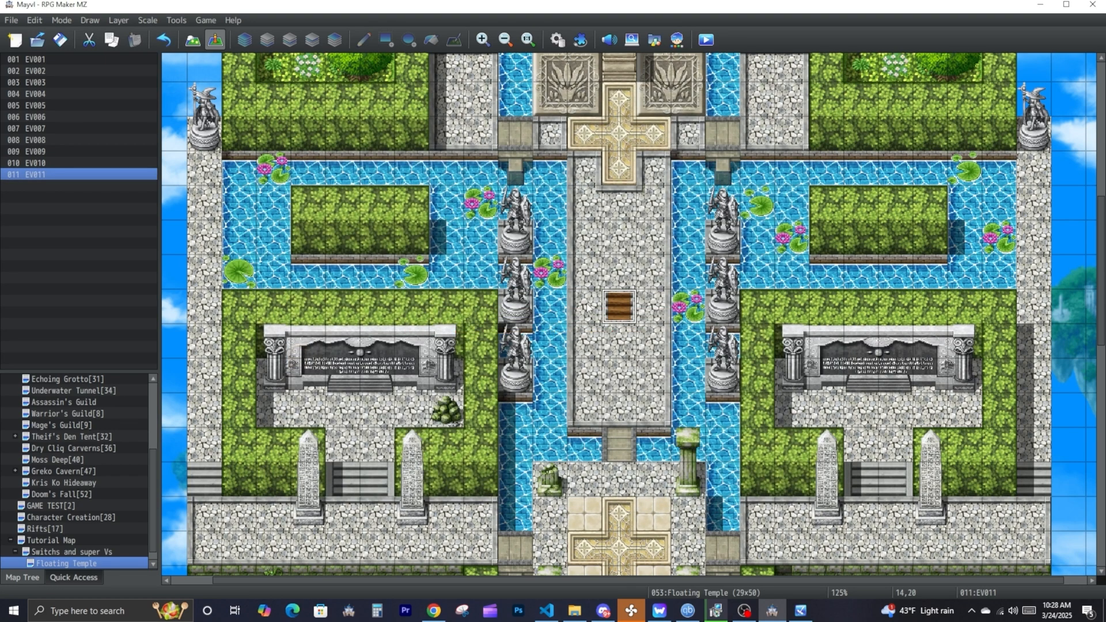
- Paint water over a block of the central walkway three tiles wide and three tiles high around the log event
left_click(192, 39)
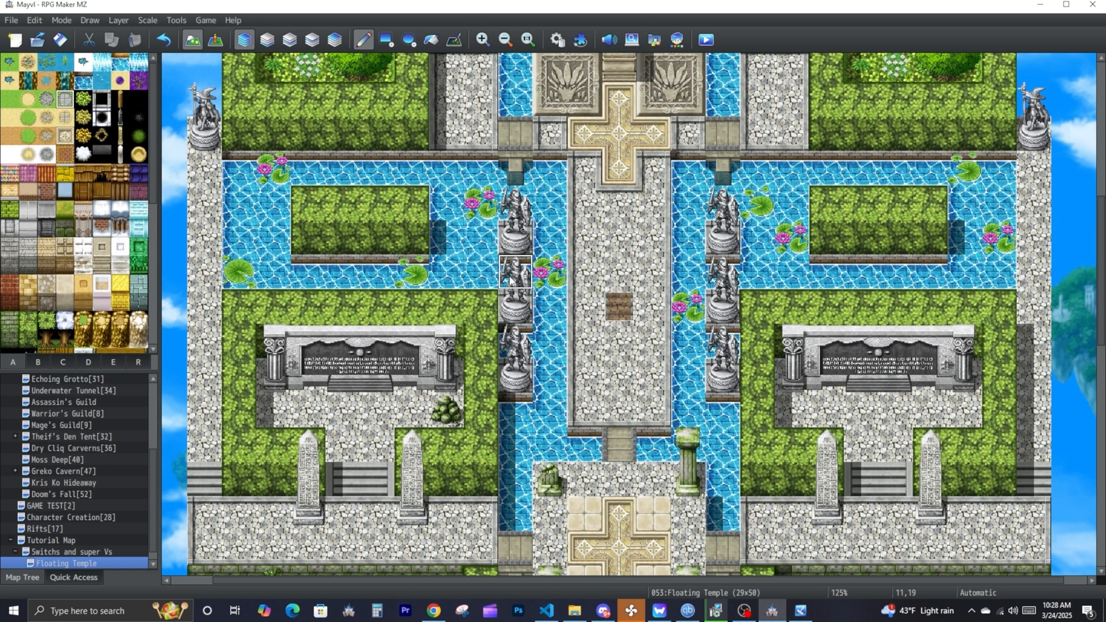
right_click(556, 314)
left_click_drag(557, 313, 671, 308)
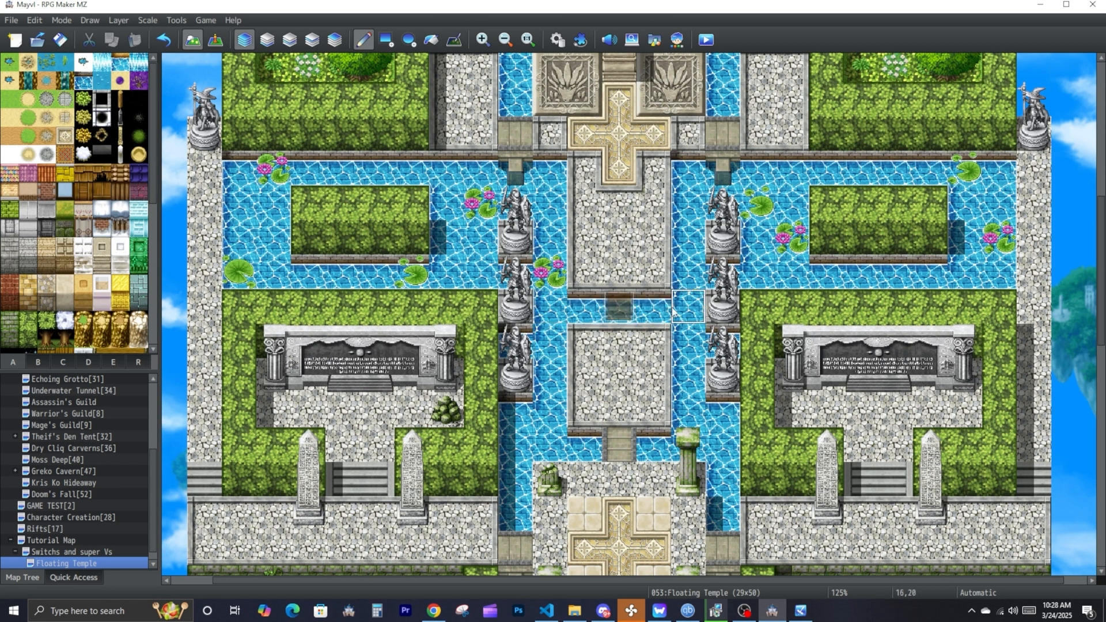
left_click(625, 337)
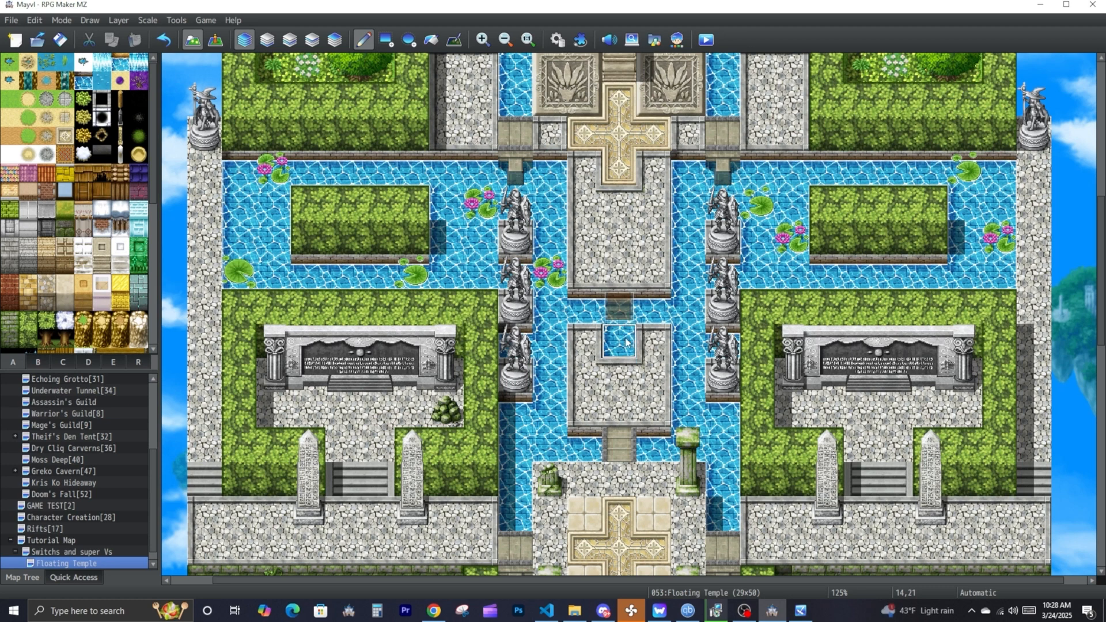
left_click(631, 272)
mouse_move(652, 275)
left_mouse_down()
mouse_move(554, 294)
mouse_move(662, 281)
mouse_move(653, 341)
mouse_move(585, 341)
left_mouse_up()
key("ctrl+z")
- Paint one-tile-wide stone paths leading to the log from all four sides, keeping water under the log itself
left_click(608, 269)
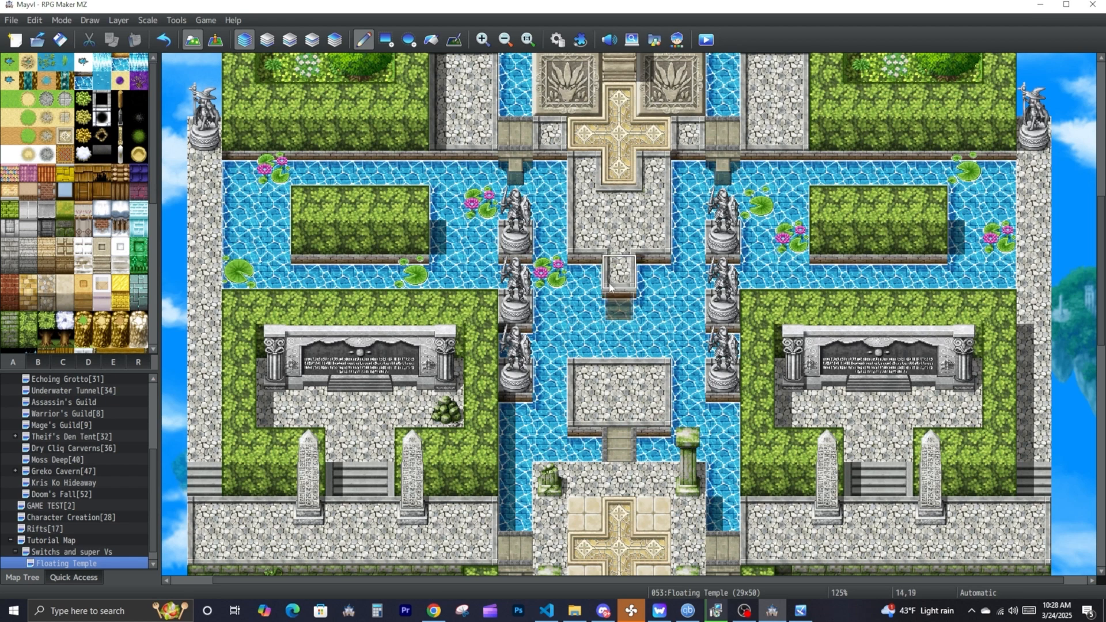
left_click(610, 320)
key("ctrl+z")
left_click(602, 326)
left_click(583, 311)
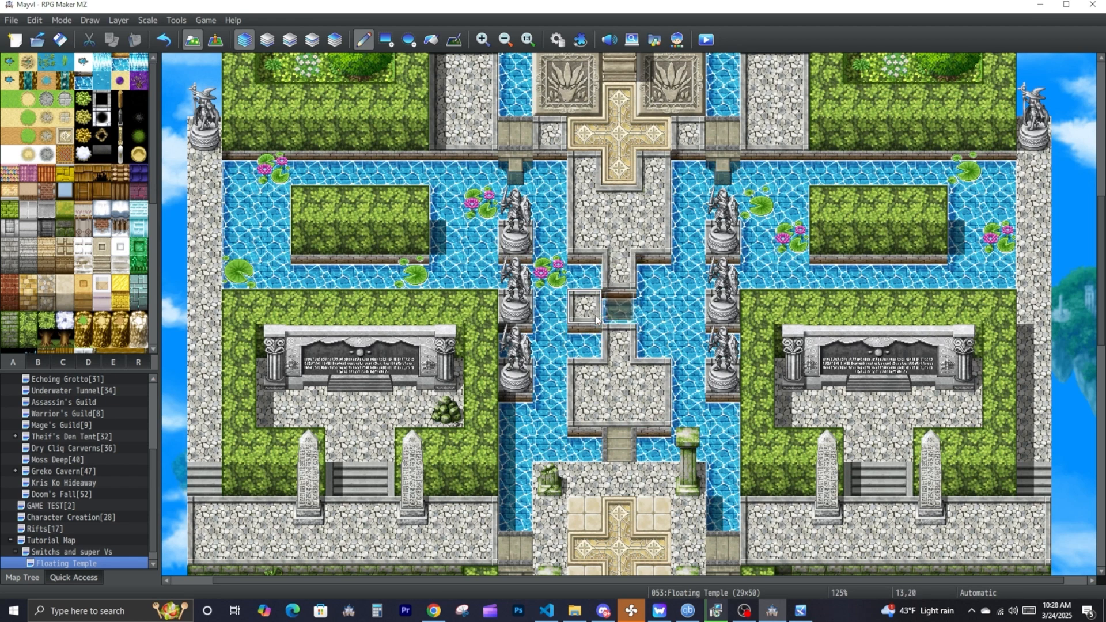
left_click(653, 311)
left_click(552, 313)
left_click(688, 310)
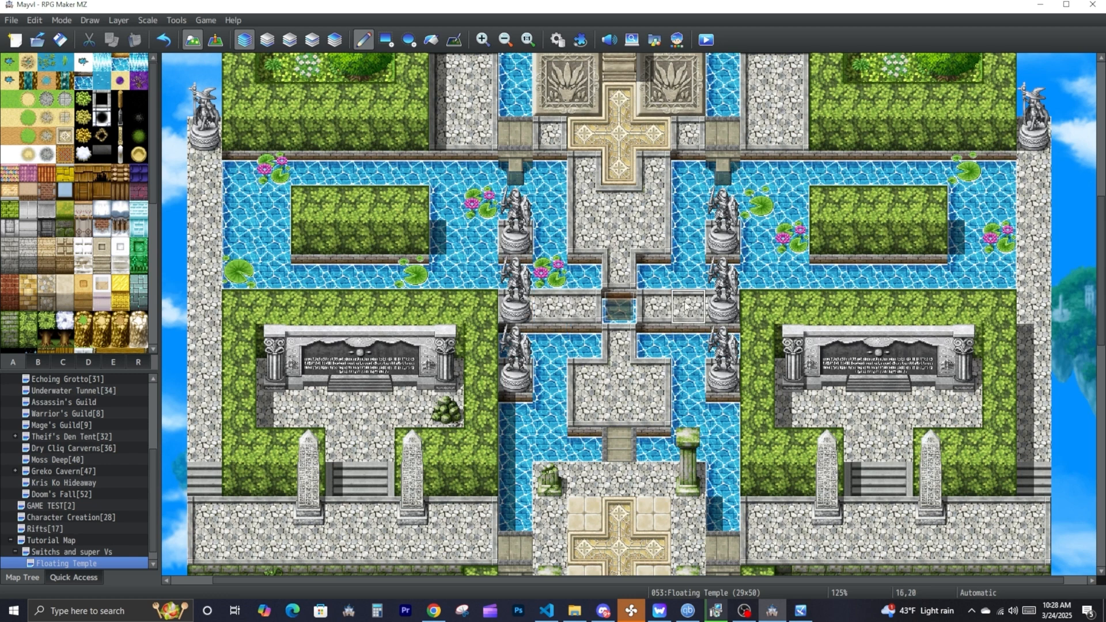
- Review the log event's pages and set the player's starting position on the tile directly above the log
left_click(224, 37)
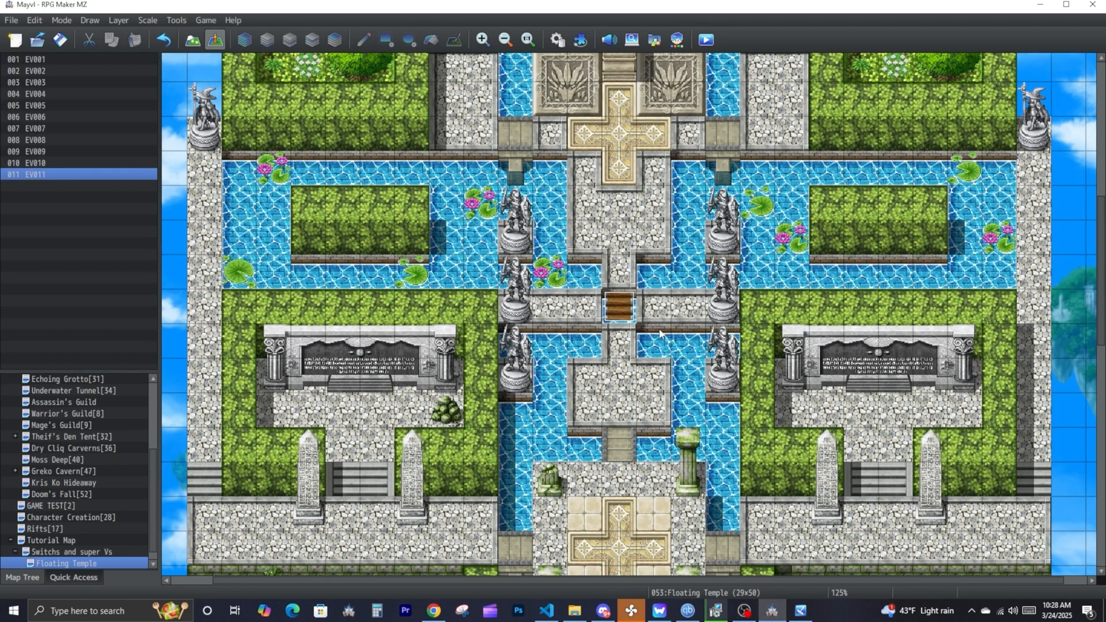
double_click(616, 305)
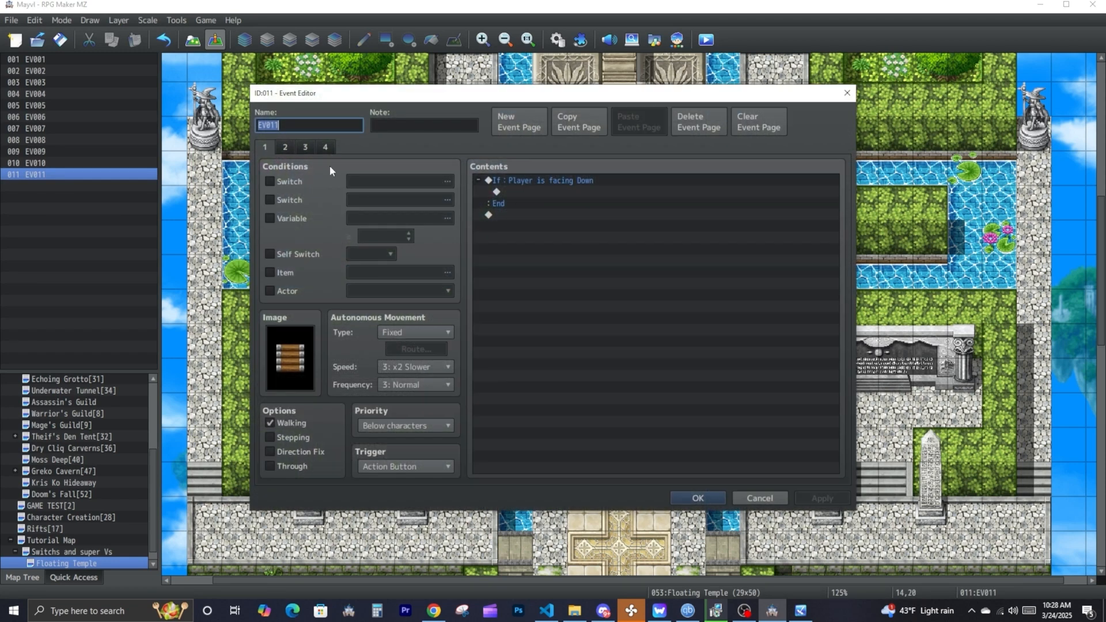
left_click(285, 148)
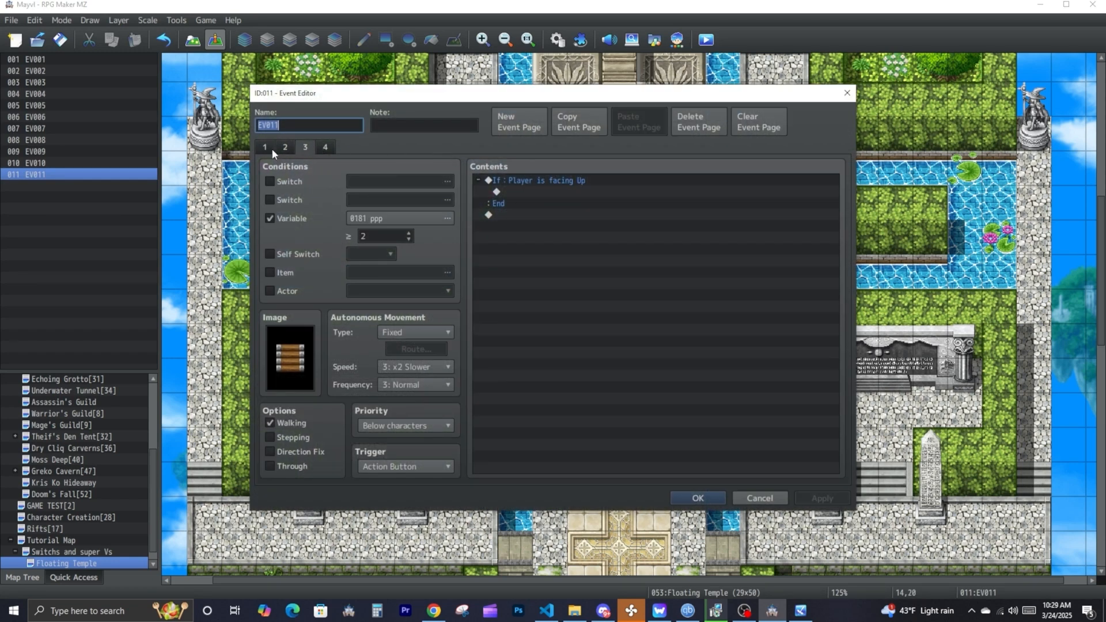
left_click(271, 149)
left_click(530, 183)
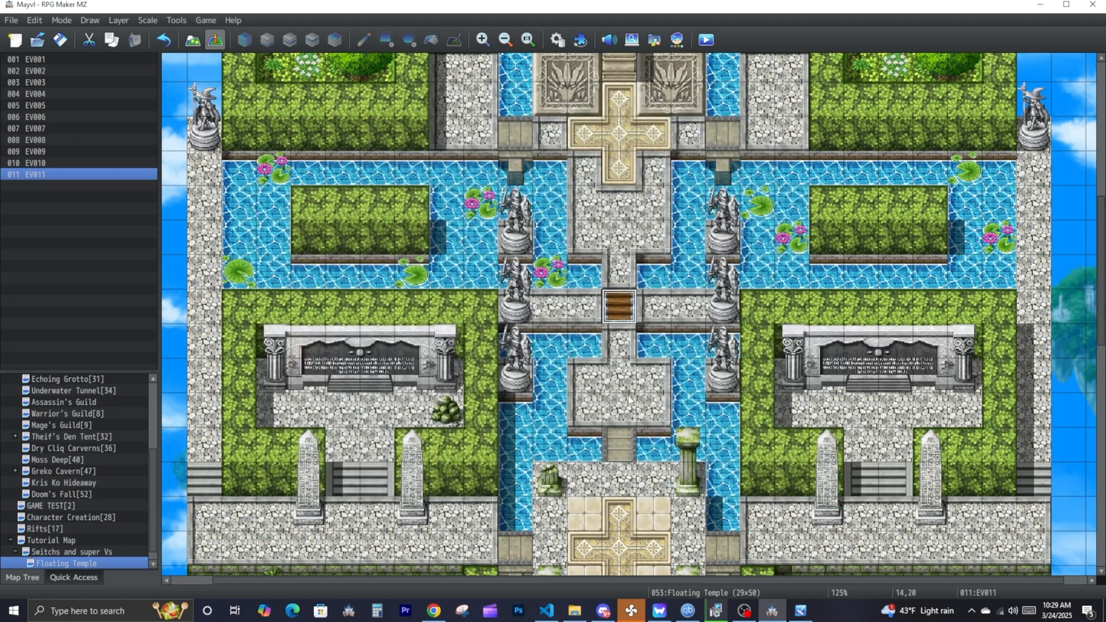
right_click(610, 263)
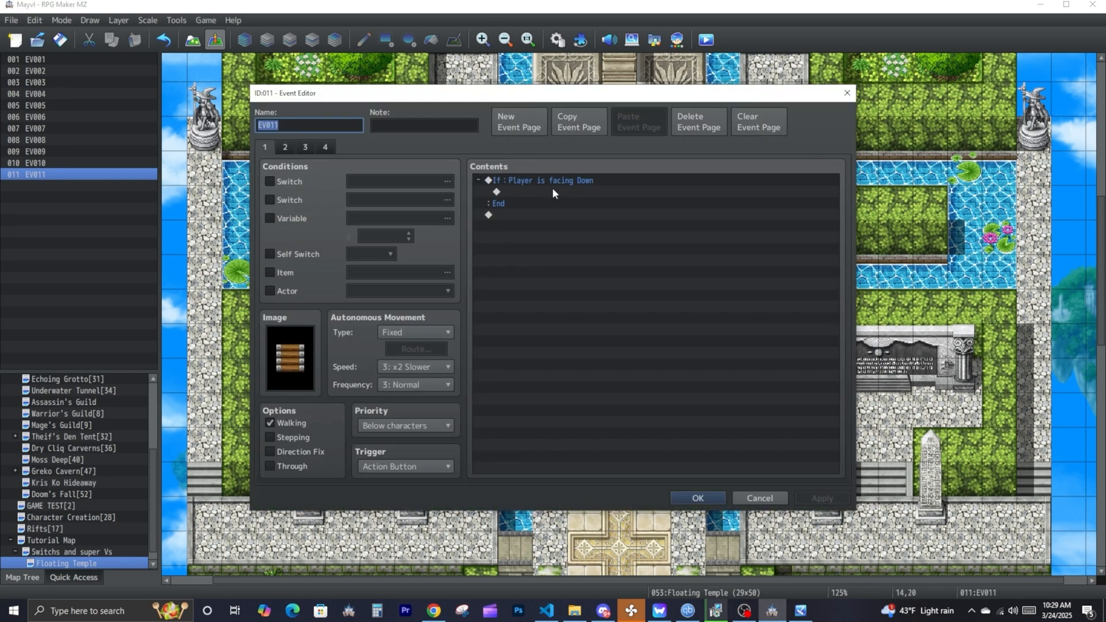
- Add a Set Movement Route for the Player with two Move Down commands inside page 1's facing Down branch
right_click(552, 190)
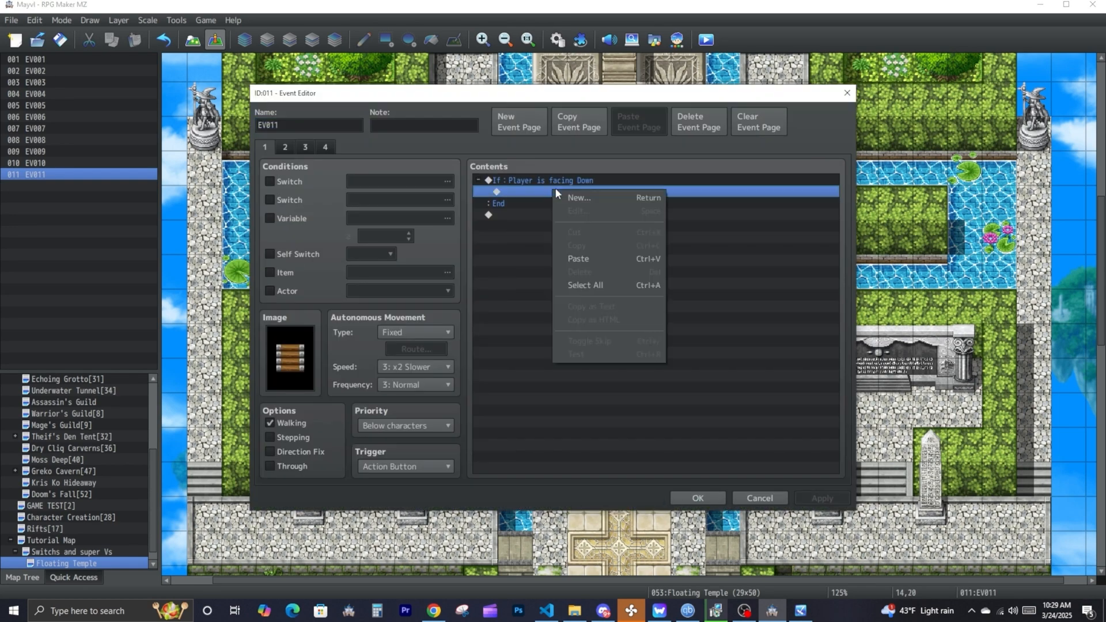
left_click(600, 196)
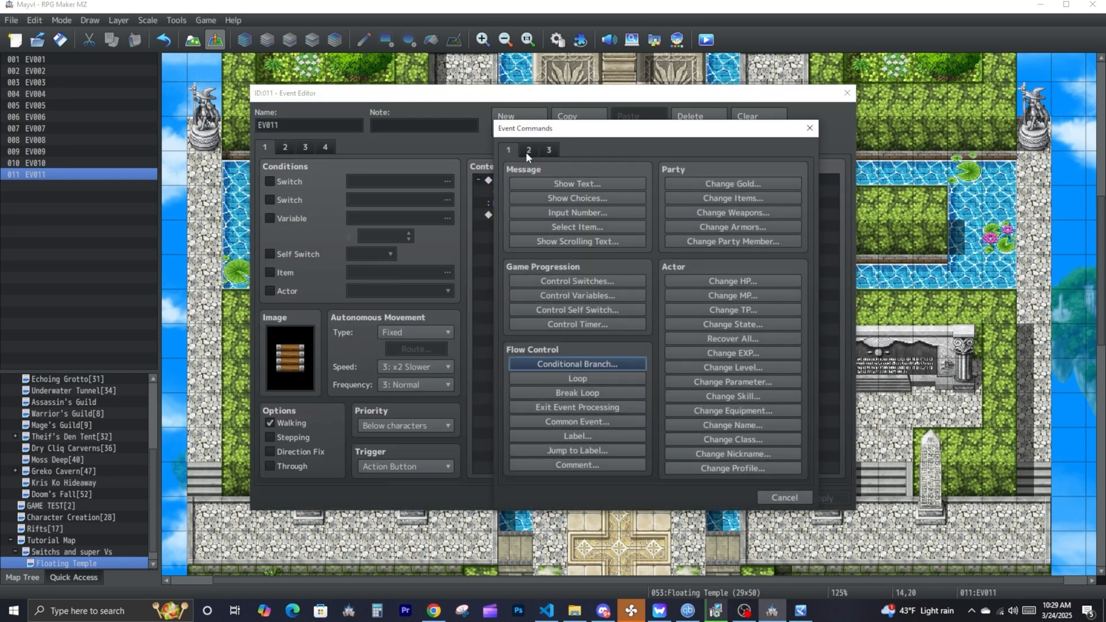
left_click(526, 151)
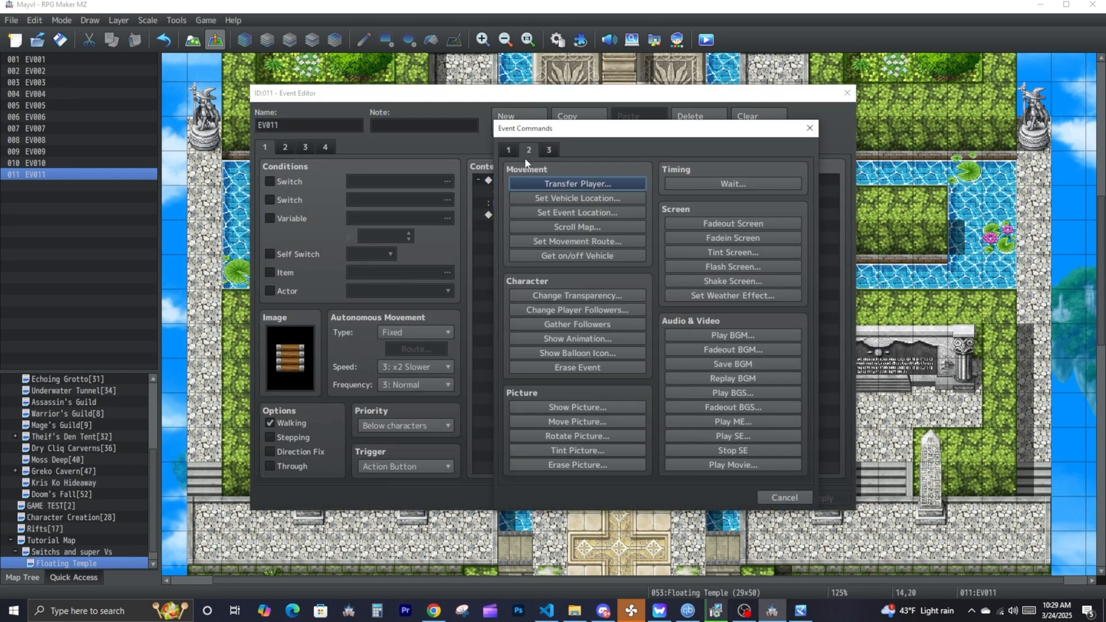
left_click(565, 237)
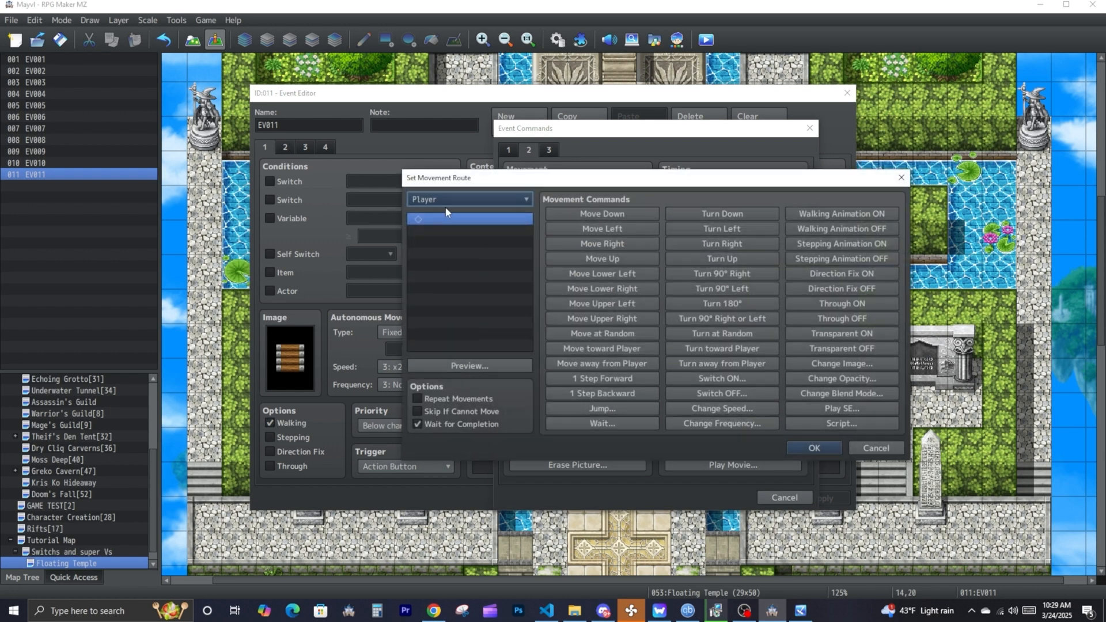
left_click(622, 213)
left_click(623, 215)
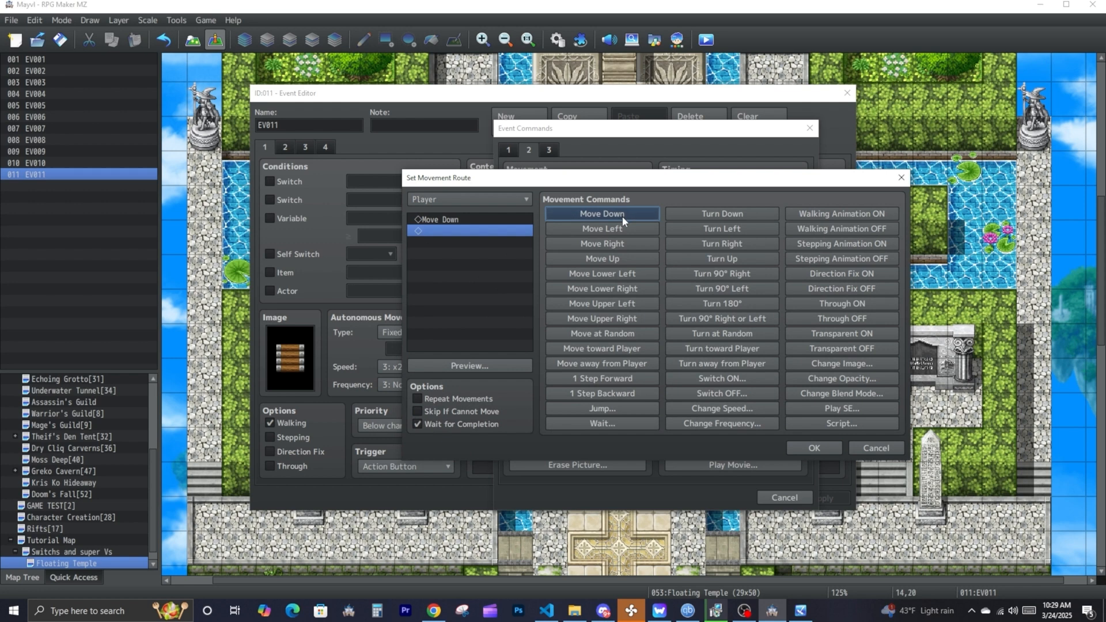
left_click(814, 448)
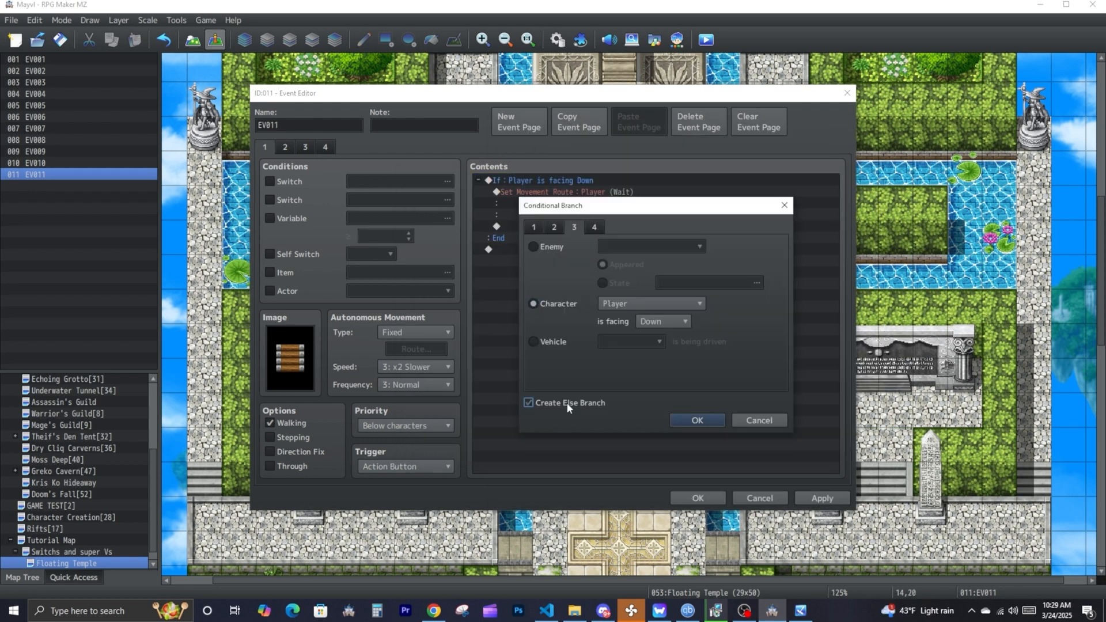
- Add an else branch to page 1's conditional branch and paste a copy of the movement route into it
left_click(697, 420)
left_click(567, 204)
key("ctrl+c")
left_click(524, 249)
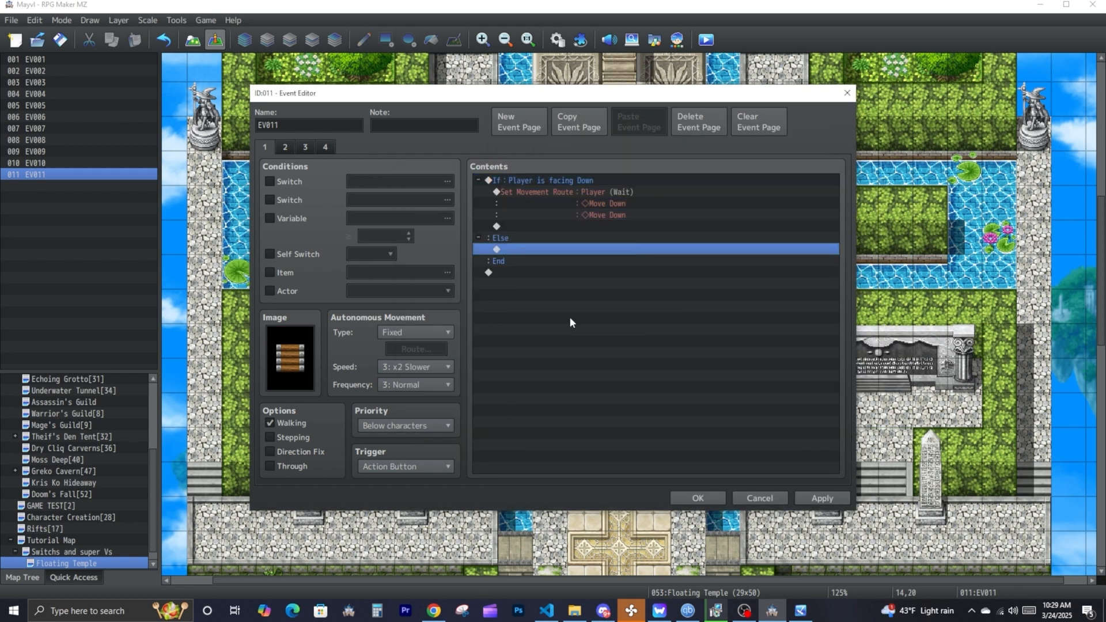
key("ctrl+v")
- Replace the moves in the else branch's Player route with a single 1 Step Backward and save the event
double_click(565, 258)
key("Delete")
key("Delete")
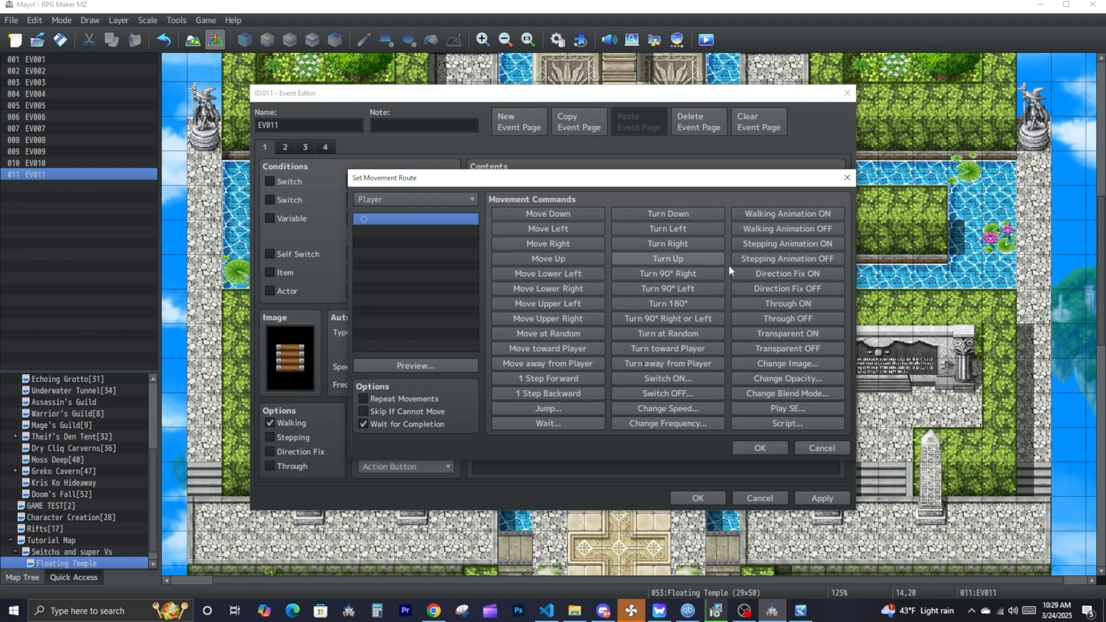
left_click(539, 394)
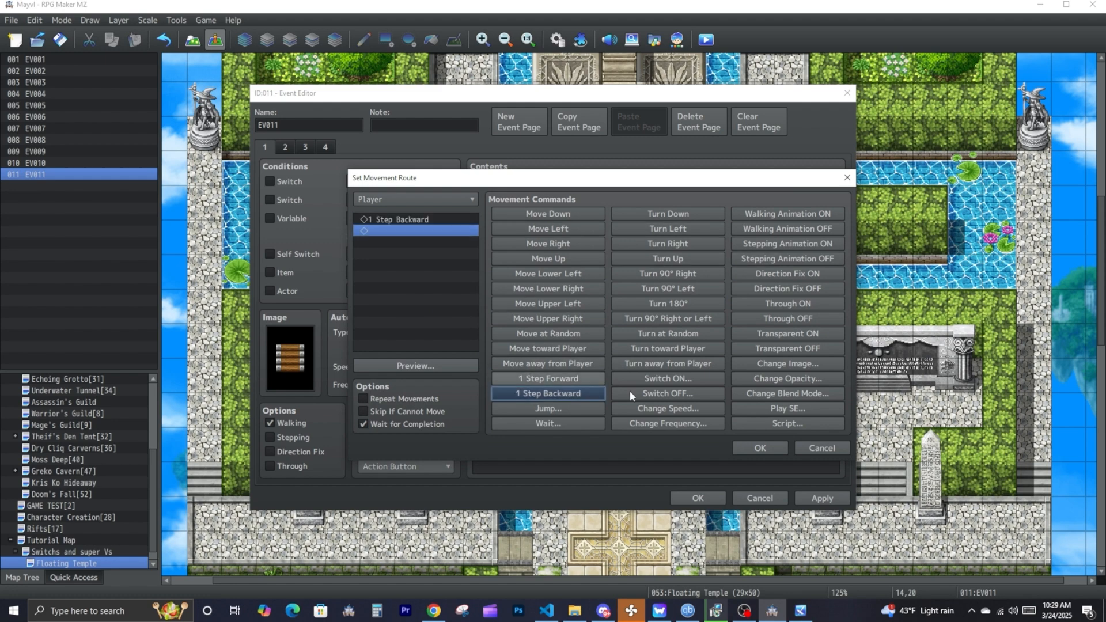
left_click(760, 448)
left_click(699, 497)
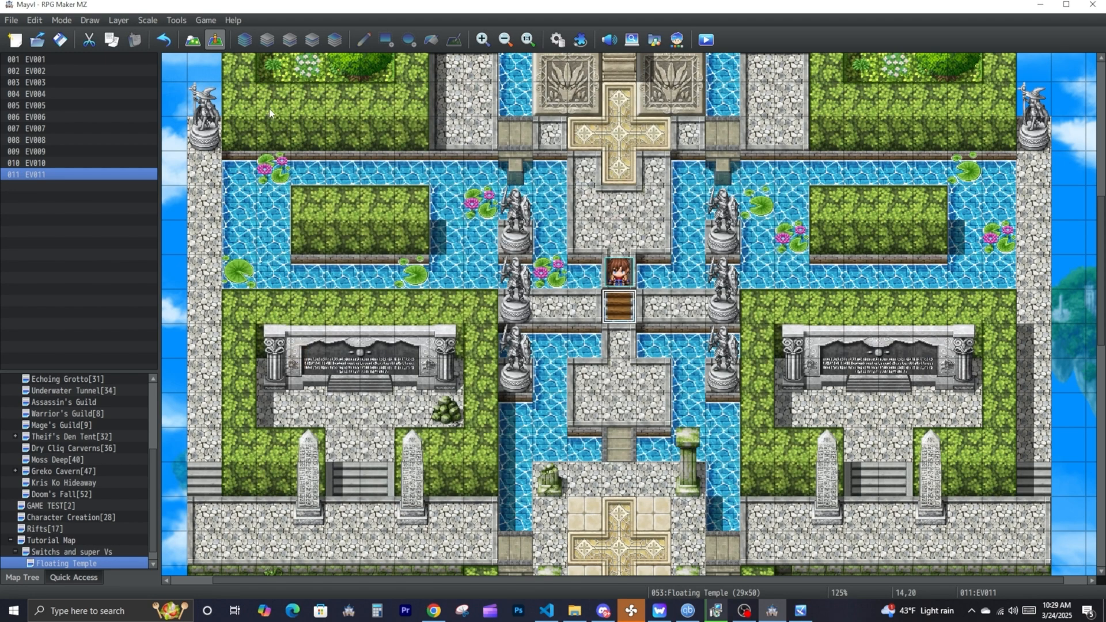
left_click(620, 232)
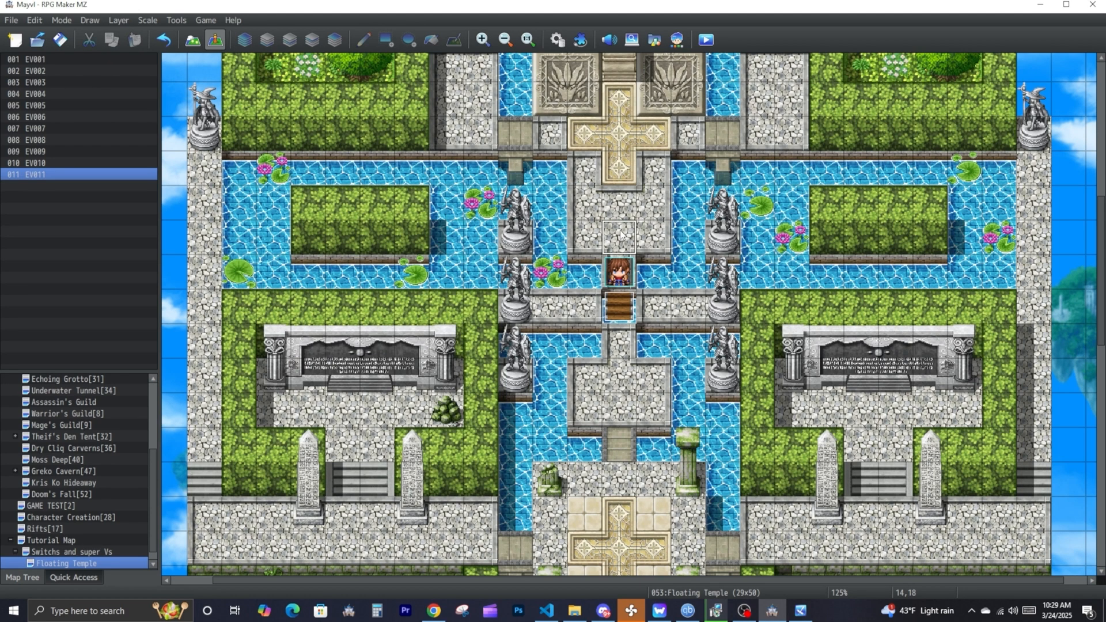
- Place a Switch (GAMESTART) event on the east side of the stone platform just south of the log
left_click(590, 237)
scroll(578, 295, "down", 1)
left_click(619, 363)
double_click(652, 364)
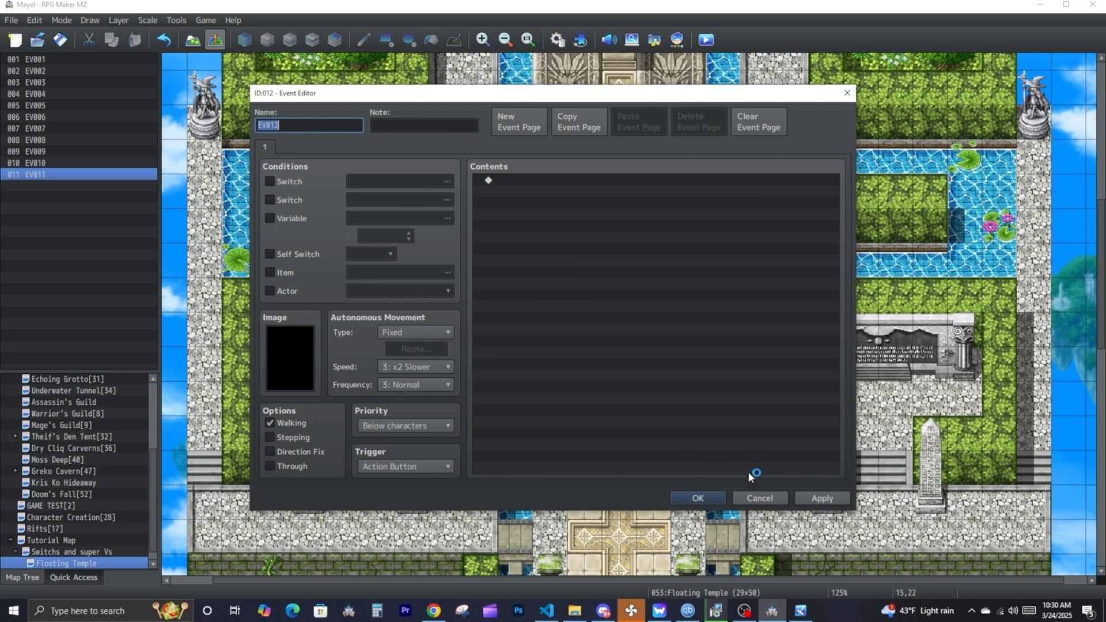
left_click(748, 496)
left_click(560, 347)
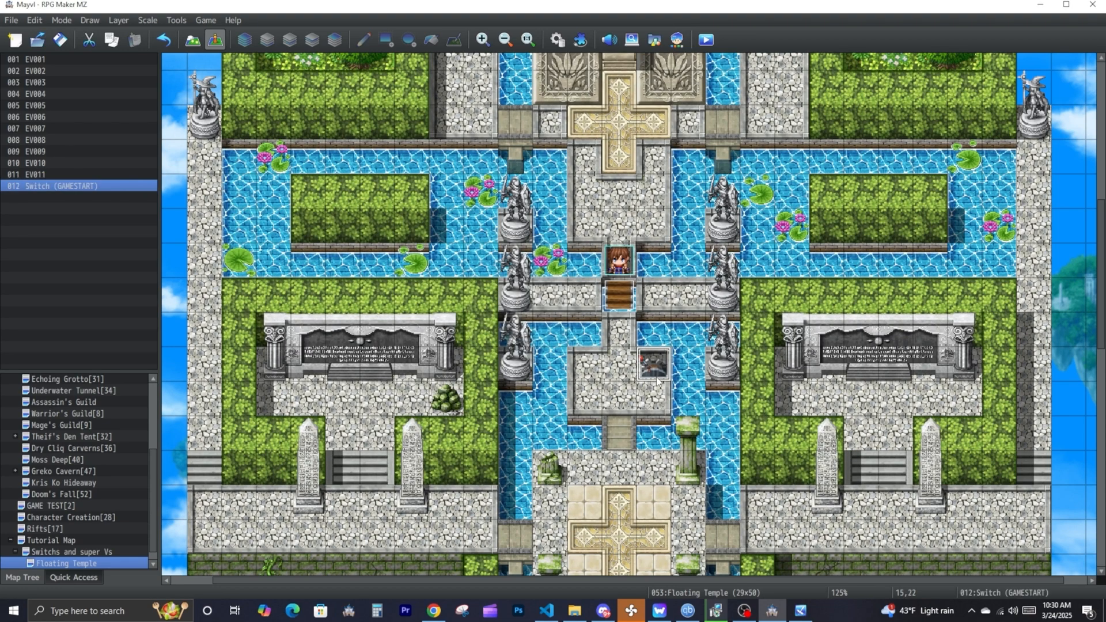
- Append a Control Variables command that adds constant 1 to variable 0181 ppp to page 2 of the switch event and save it
double_click(656, 368)
double_click(562, 212)
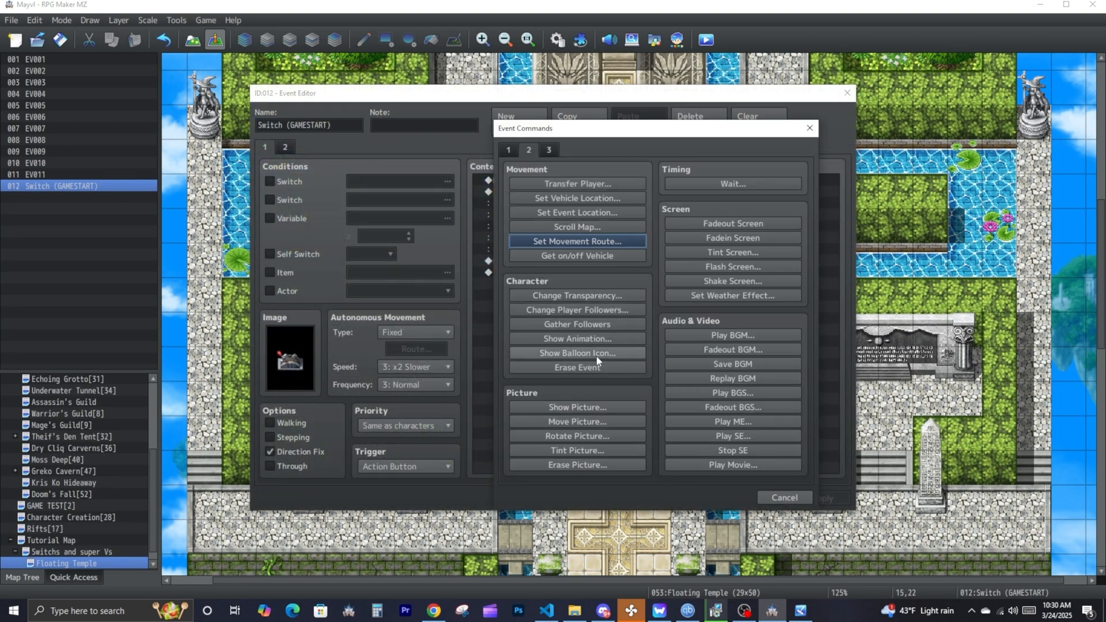
left_click(508, 150)
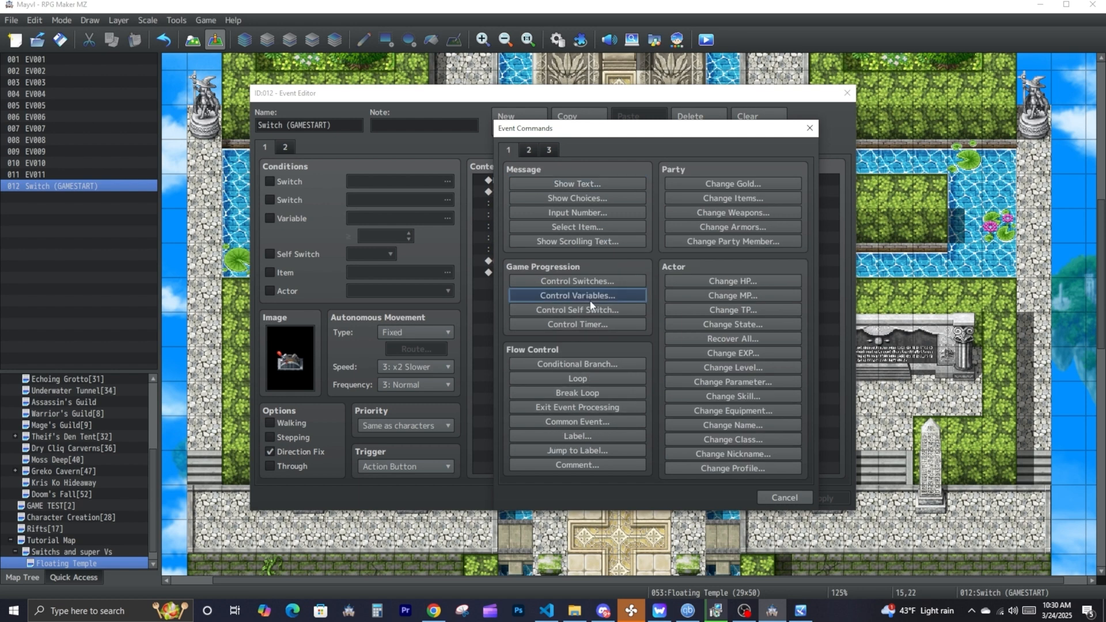
left_click(582, 296)
left_click(556, 348)
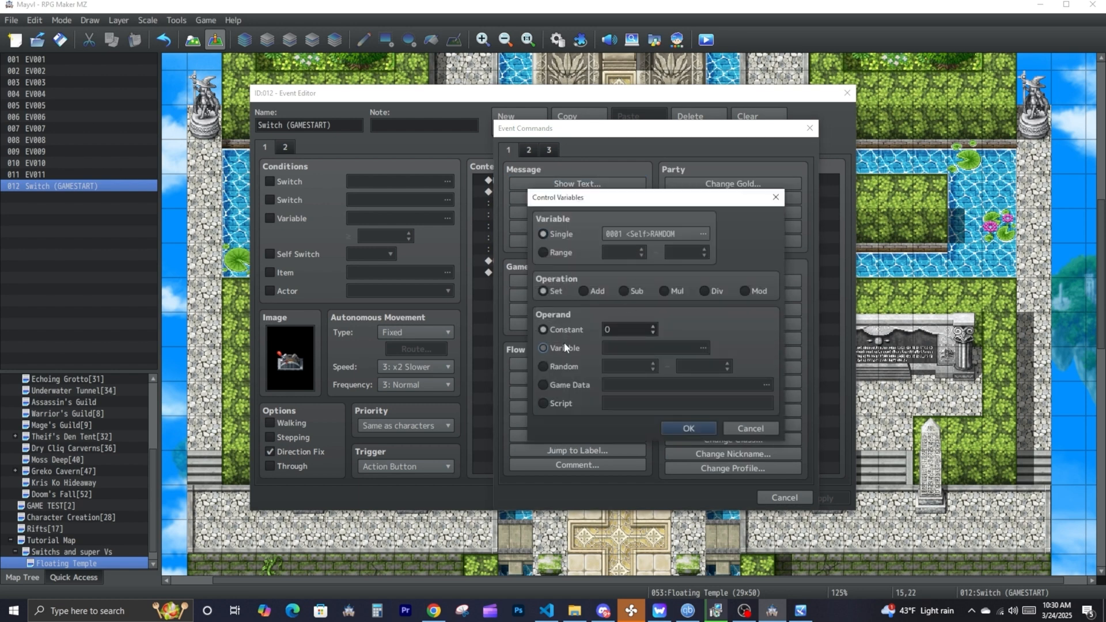
left_click(691, 347)
left_click(617, 458)
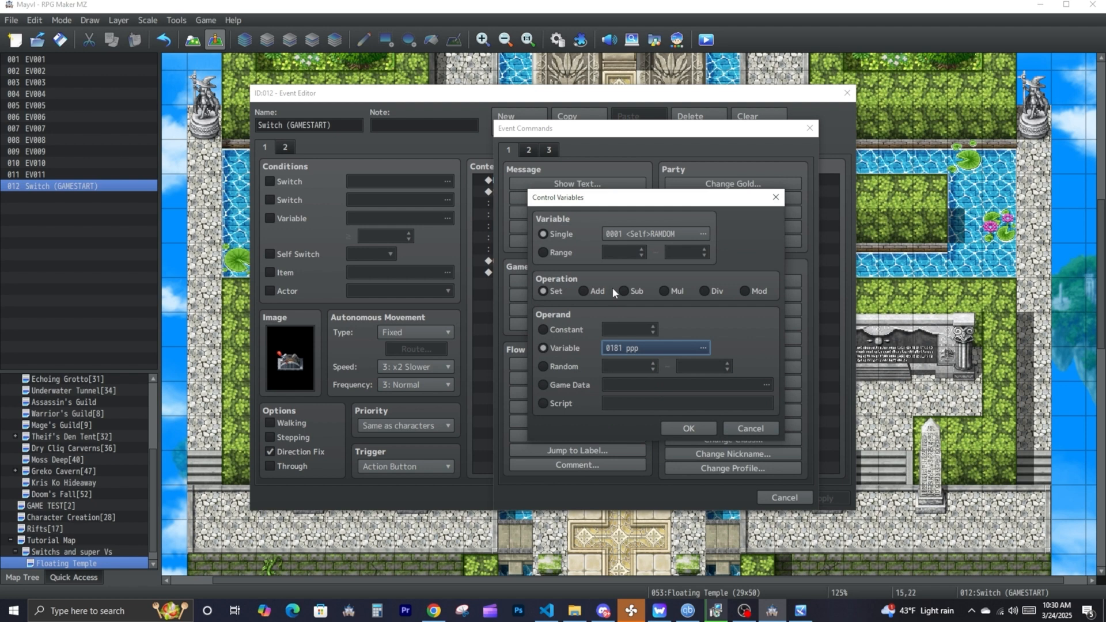
left_click(586, 292)
left_click(565, 329)
left_click(650, 325)
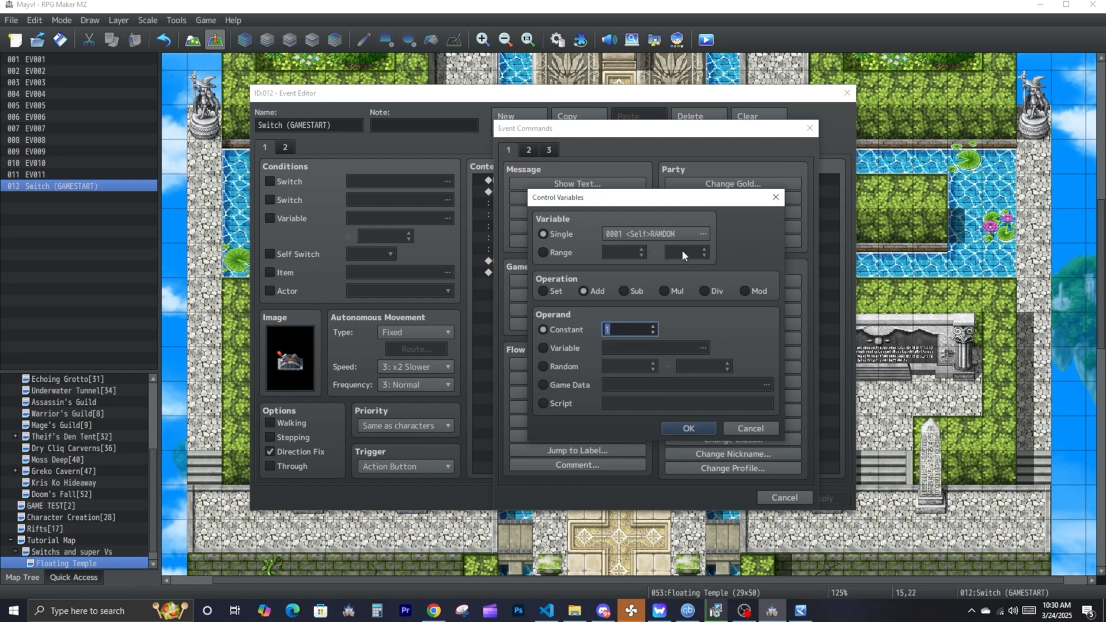
left_click(688, 232)
left_click(622, 460)
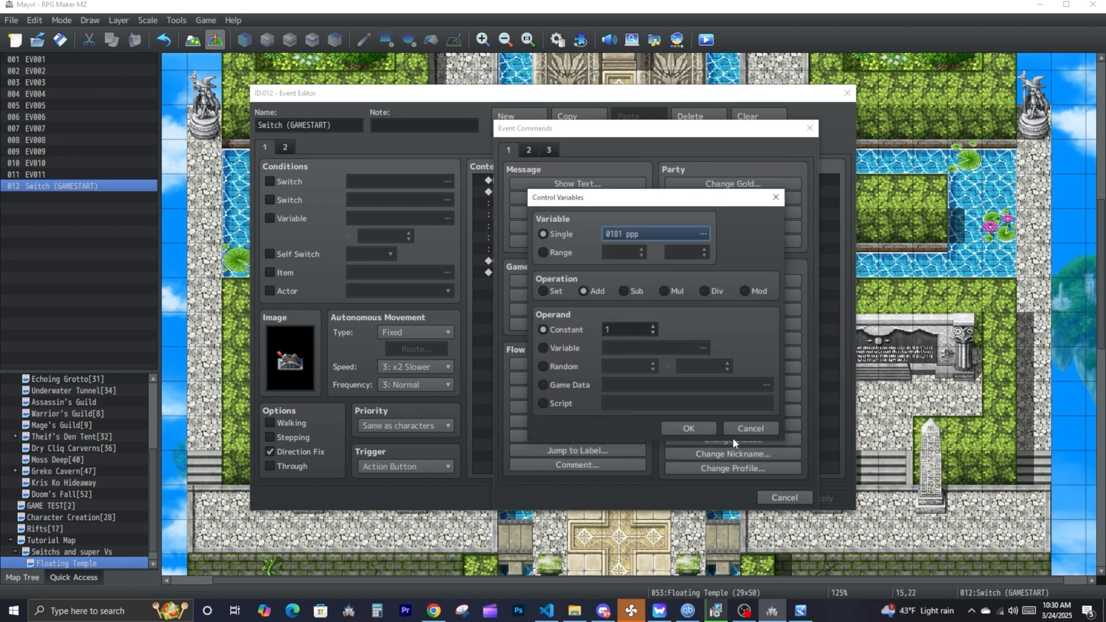
left_click(702, 431)
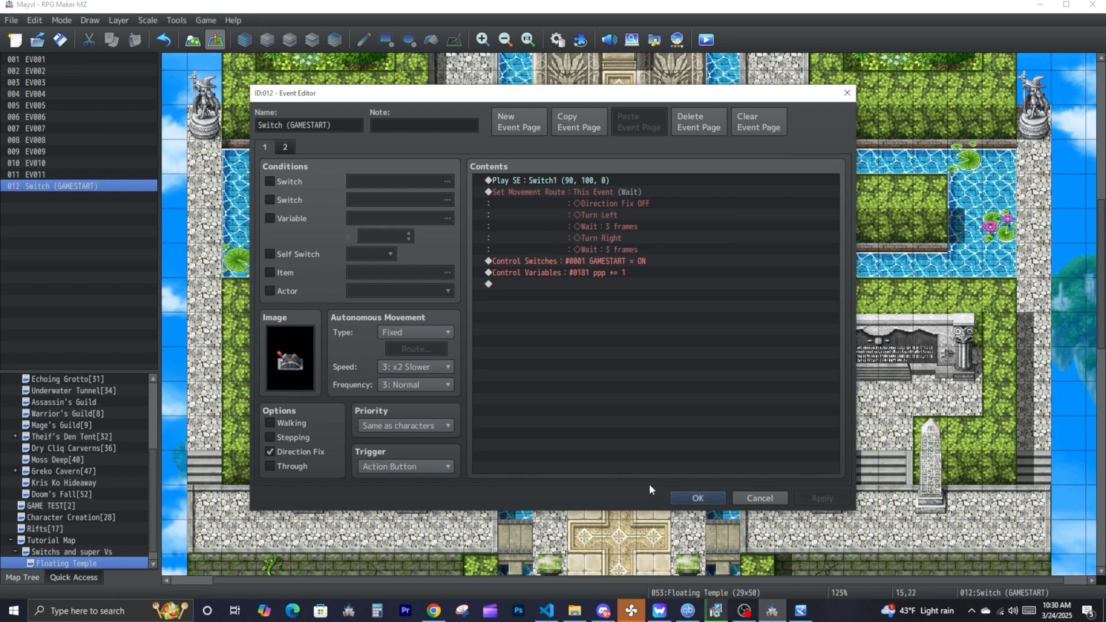
left_click(699, 498)
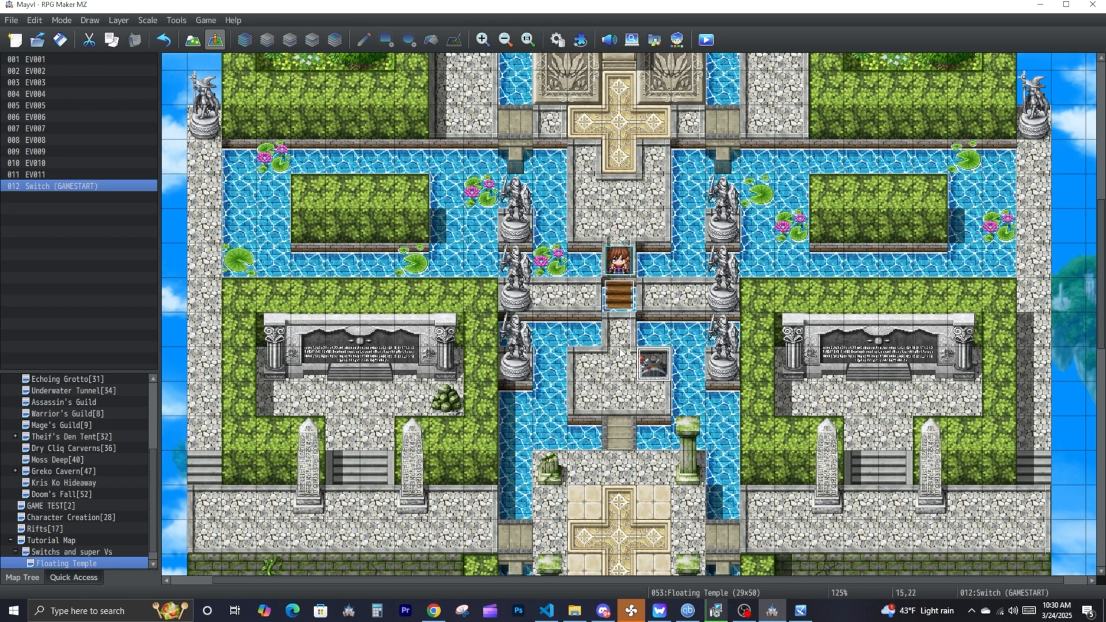
- Change the conditional branch on page 2 of the log event so it checks for the Player facing Up
left_click(622, 353)
left_click(649, 369)
left_click(623, 336)
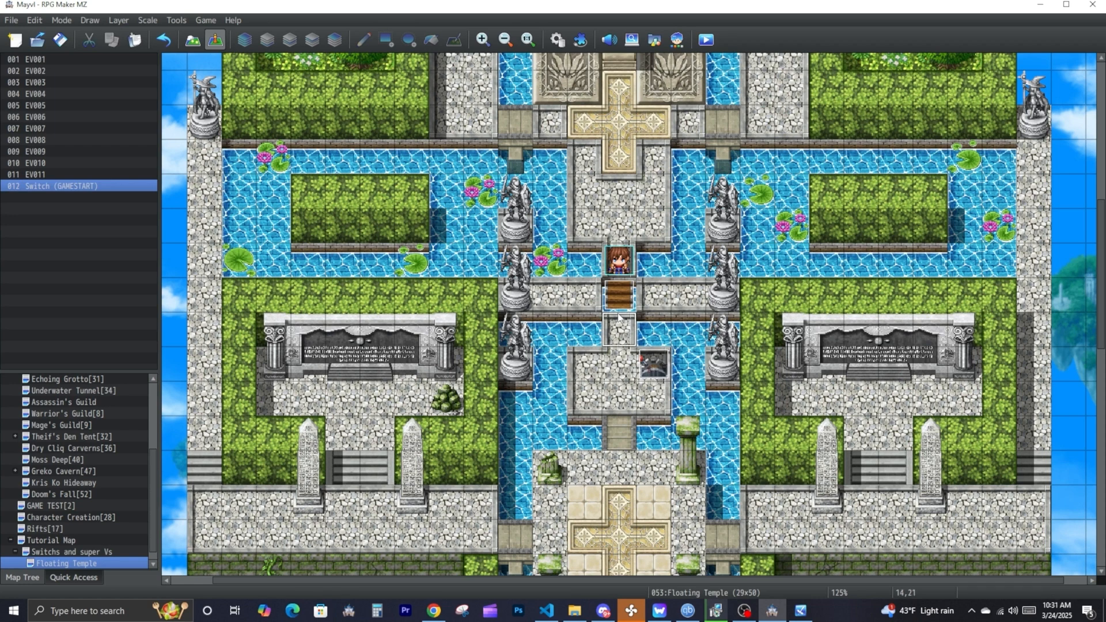
double_click(619, 295)
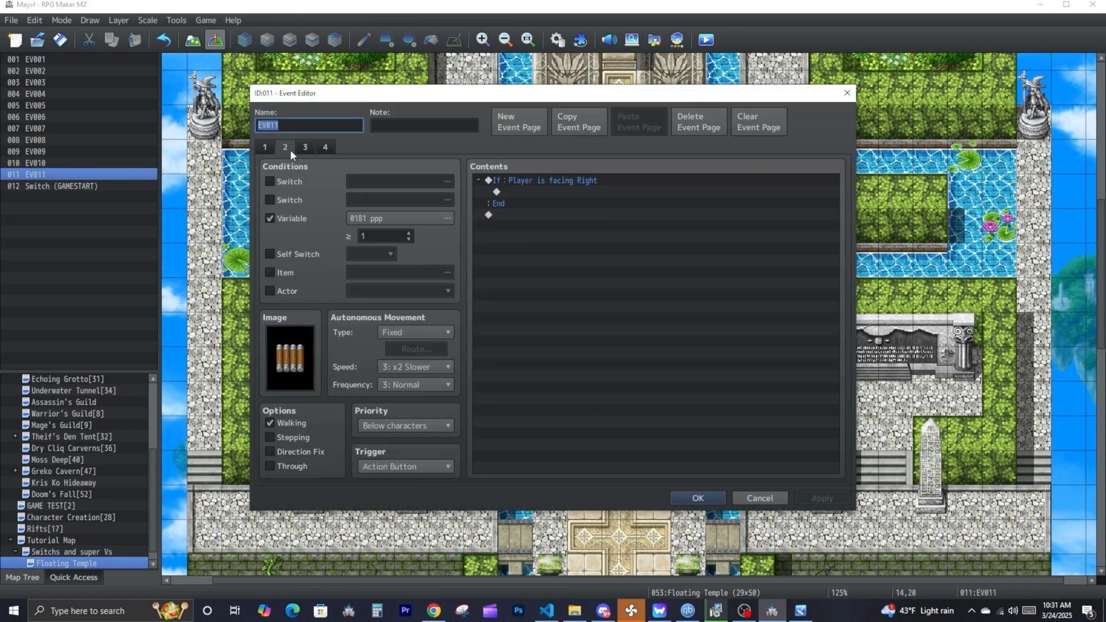
right_click(599, 184)
left_click(635, 208)
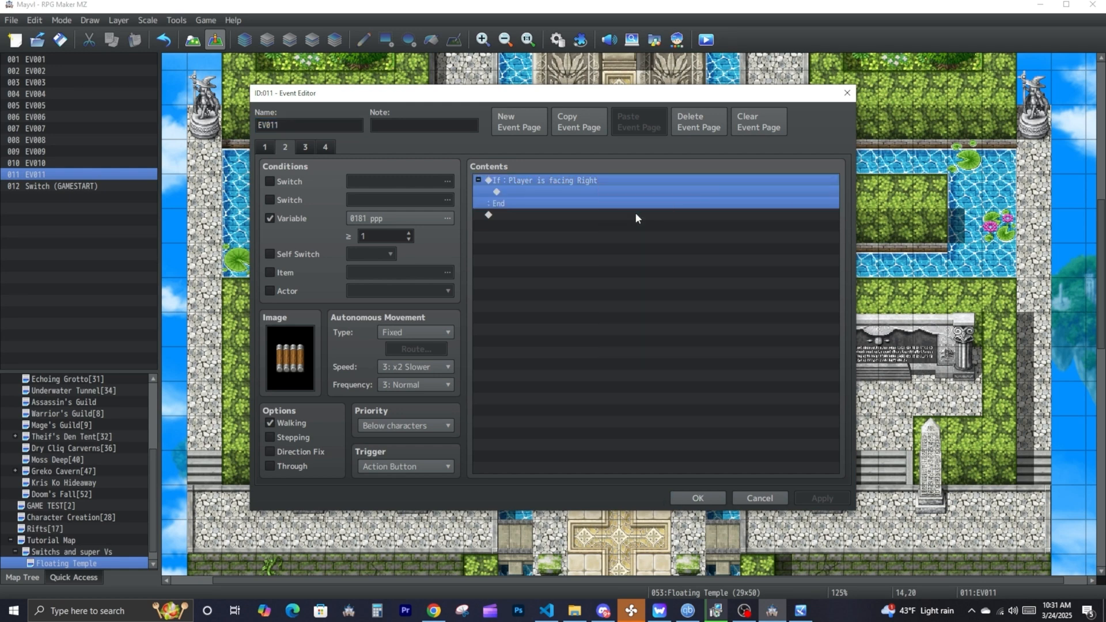
left_click(654, 324)
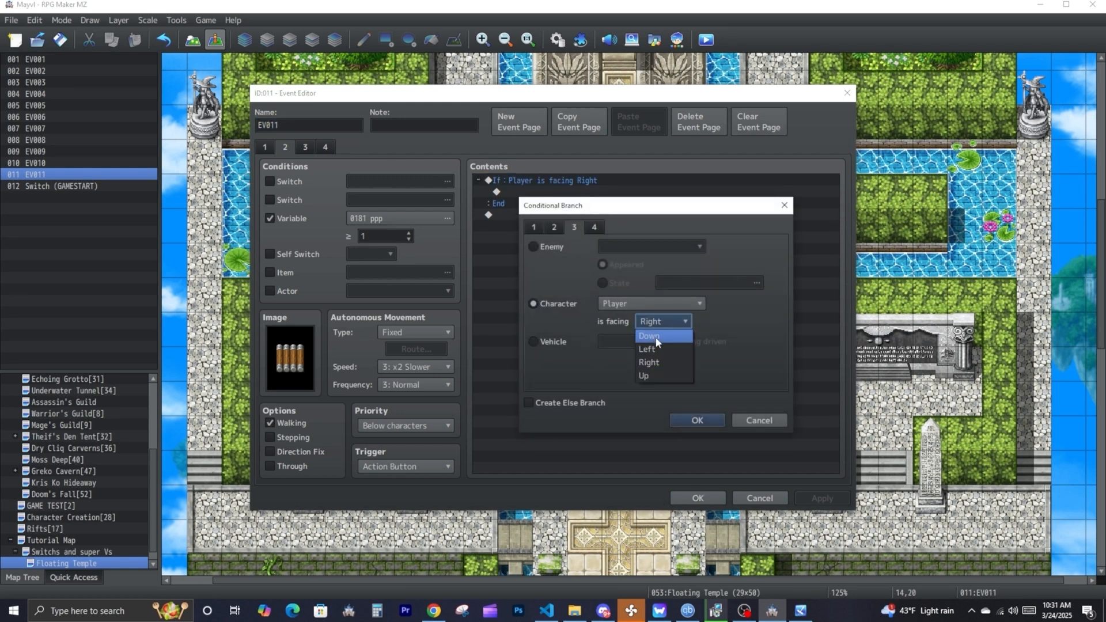
left_click(661, 374)
key("Return")
- Copy page 1's Player movement route into page 2's facing Up branch, replace its moves with two Move Left commands, and save the event
left_click(264, 147)
left_click(289, 144)
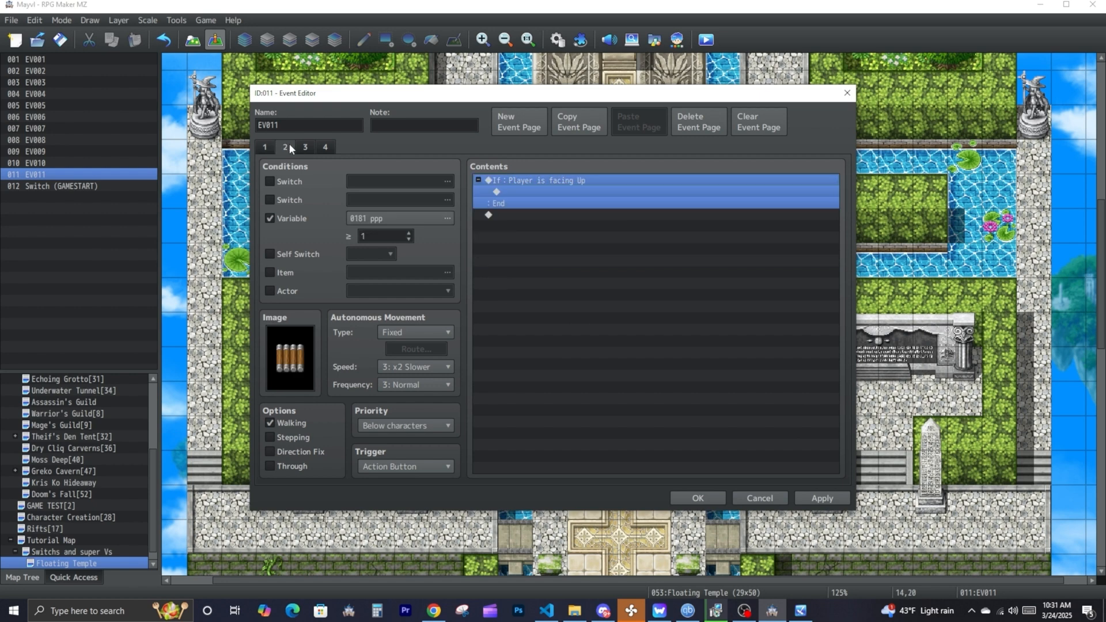
left_click(264, 149)
left_click(492, 194)
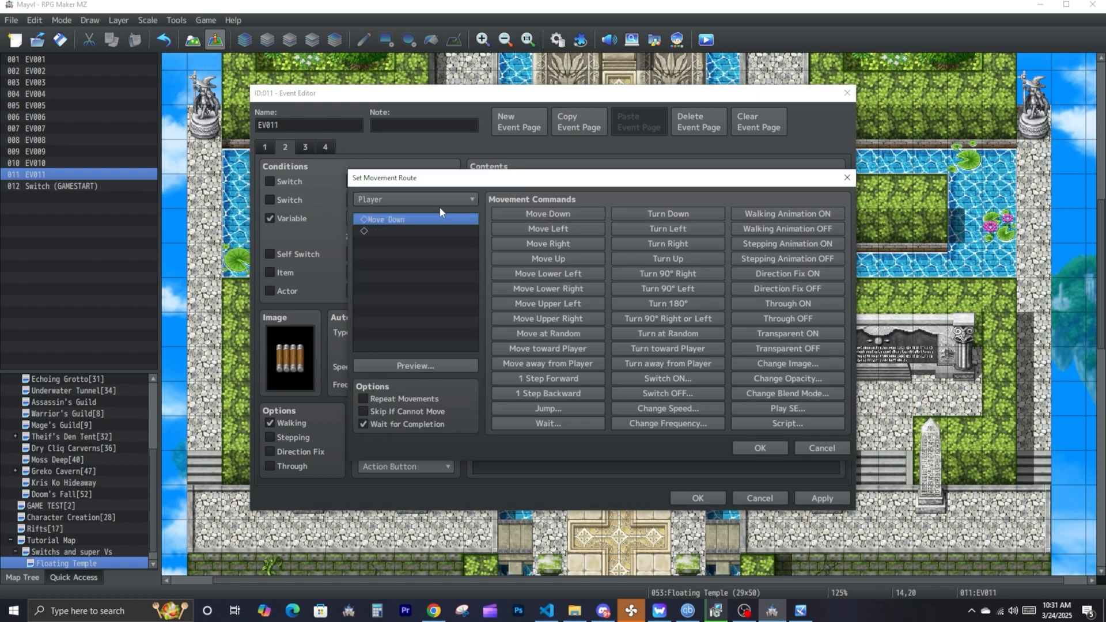
key("Delete")
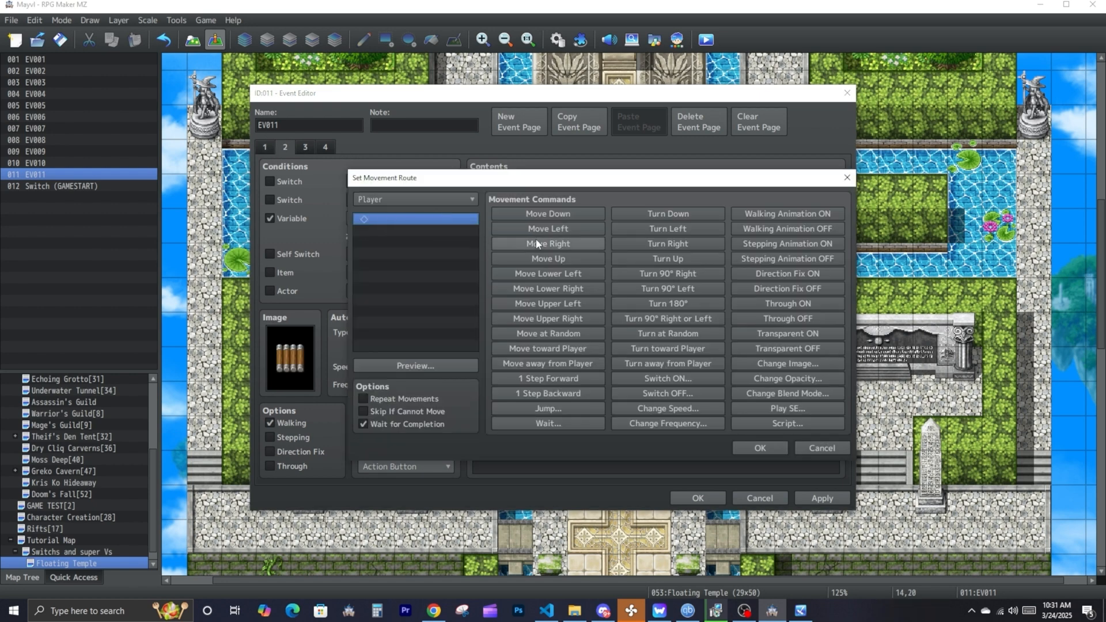
left_click(545, 225)
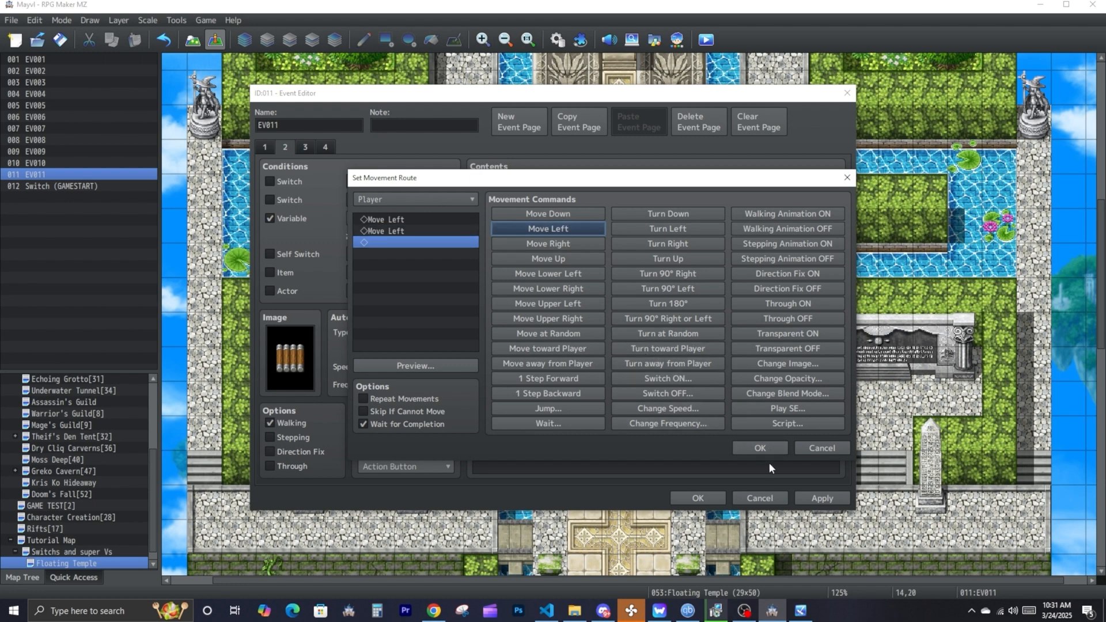
left_click(770, 447)
left_click(709, 499)
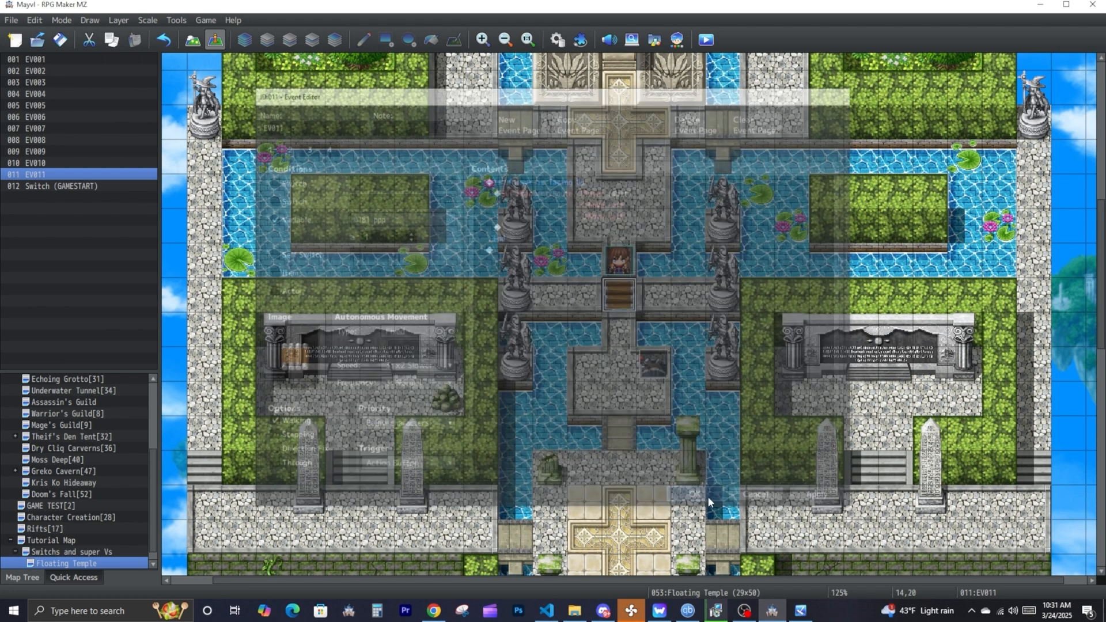
- Playtest the map in a new game, crossing the log from the north and from the south, and return to the editor
left_click(705, 41)
key("Return")
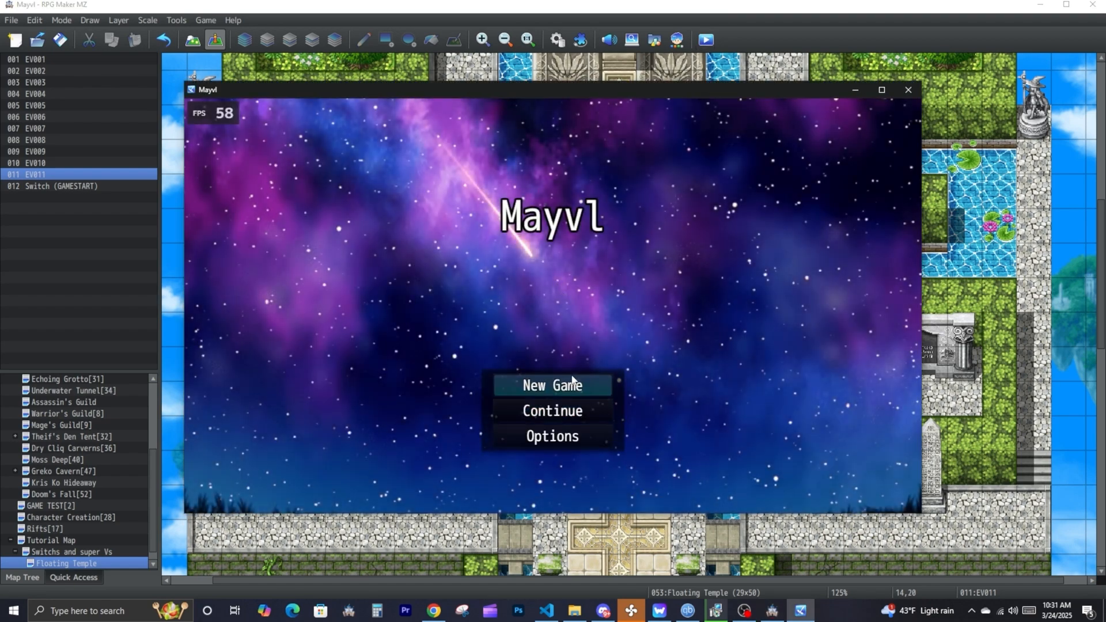
left_click(571, 377)
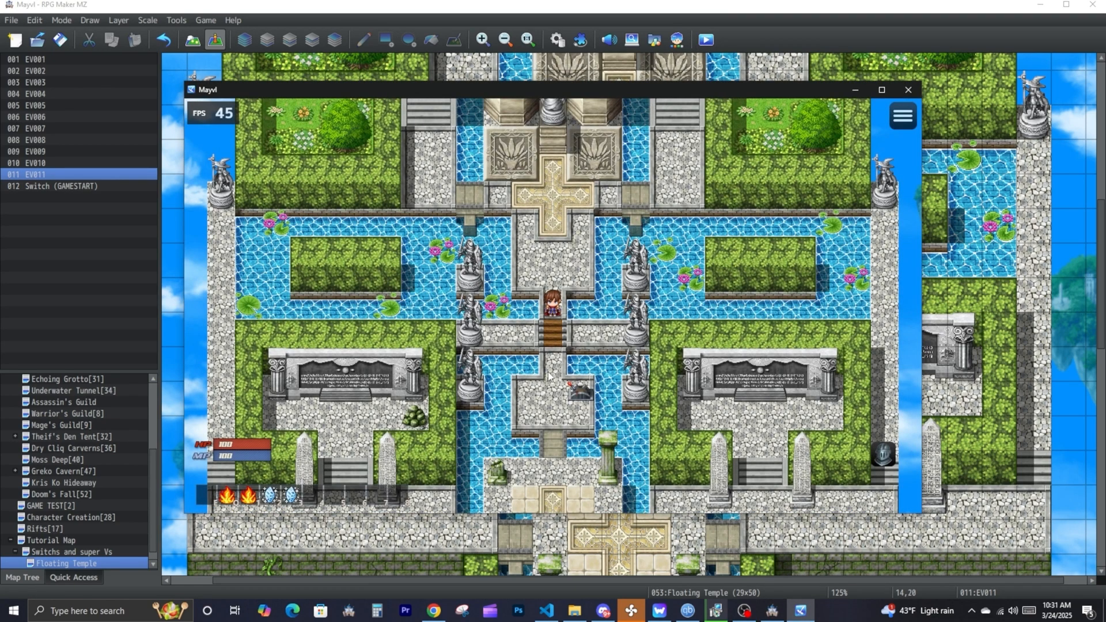
left_click(559, 353)
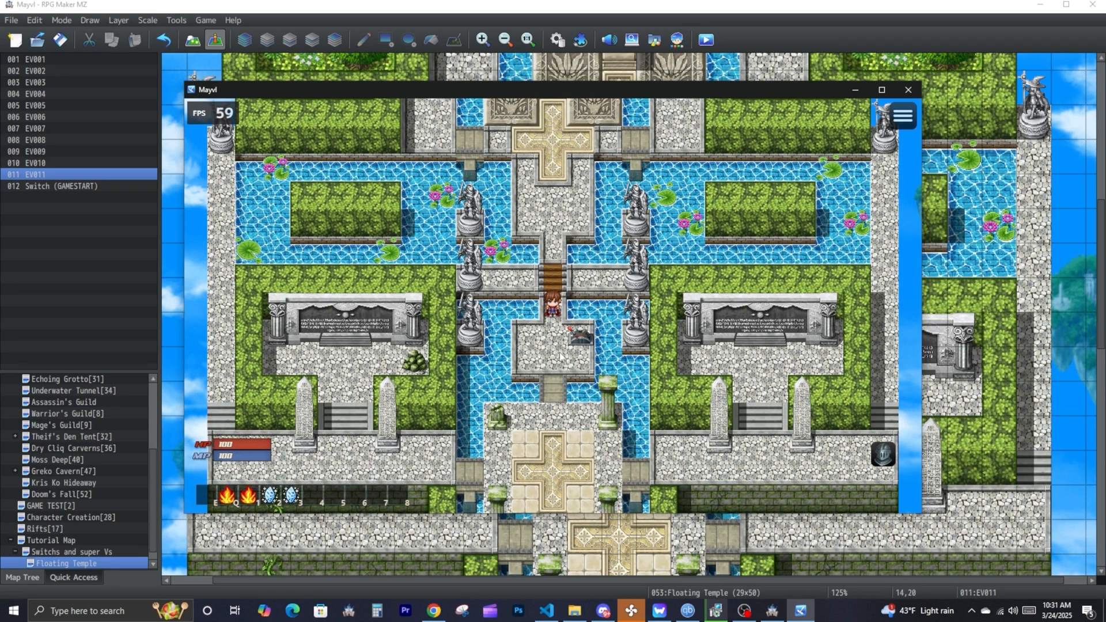
key("Up")
key("Up")
key("Up")
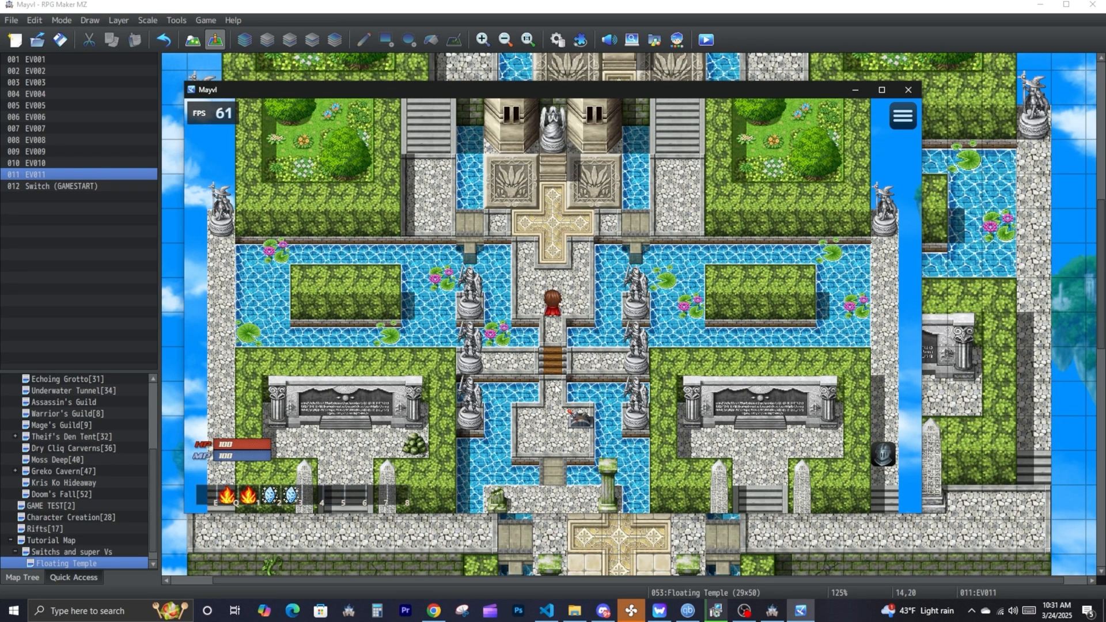
left_click(555, 384)
left_click(556, 249)
left_click(990, 410)
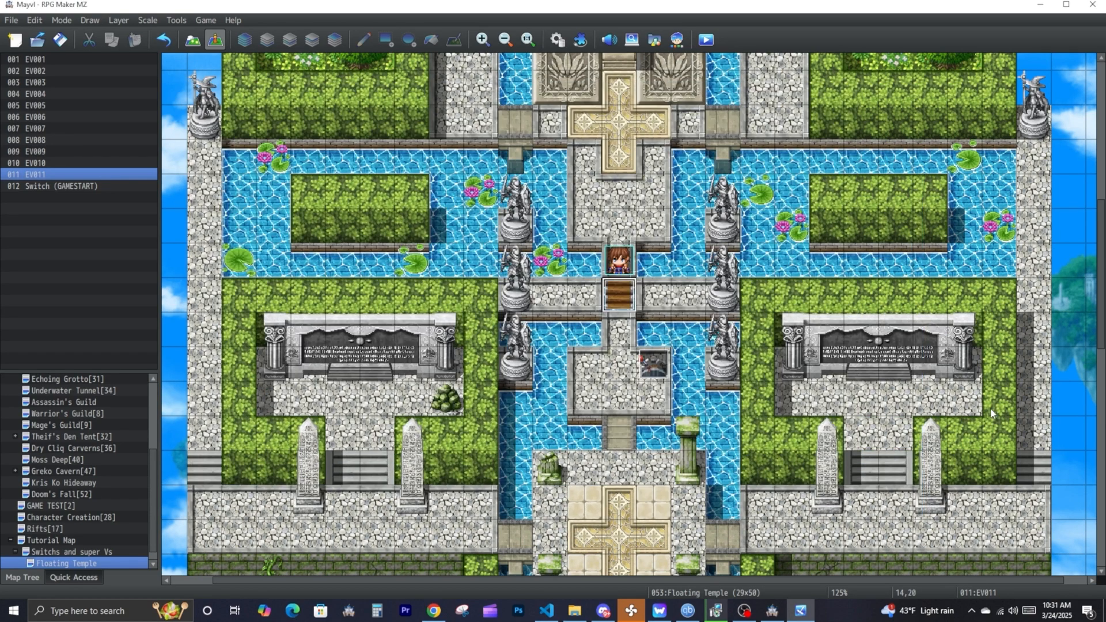
- Set the trigger of the log event's page 1 to Player Touch and save the event
double_click(628, 302)
left_click(327, 147)
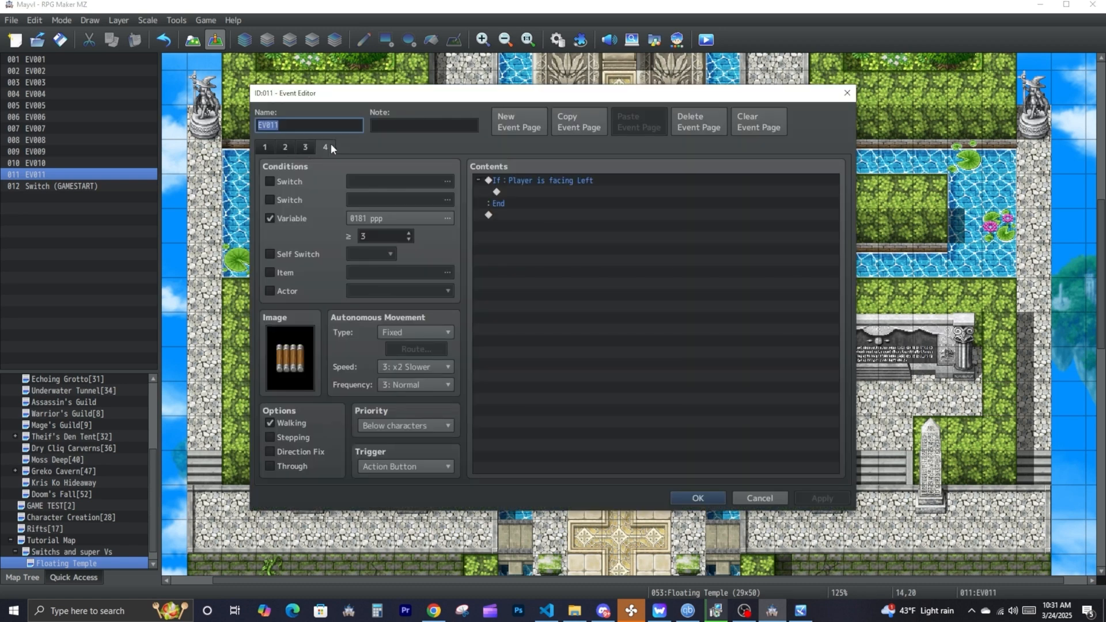
left_click(281, 146)
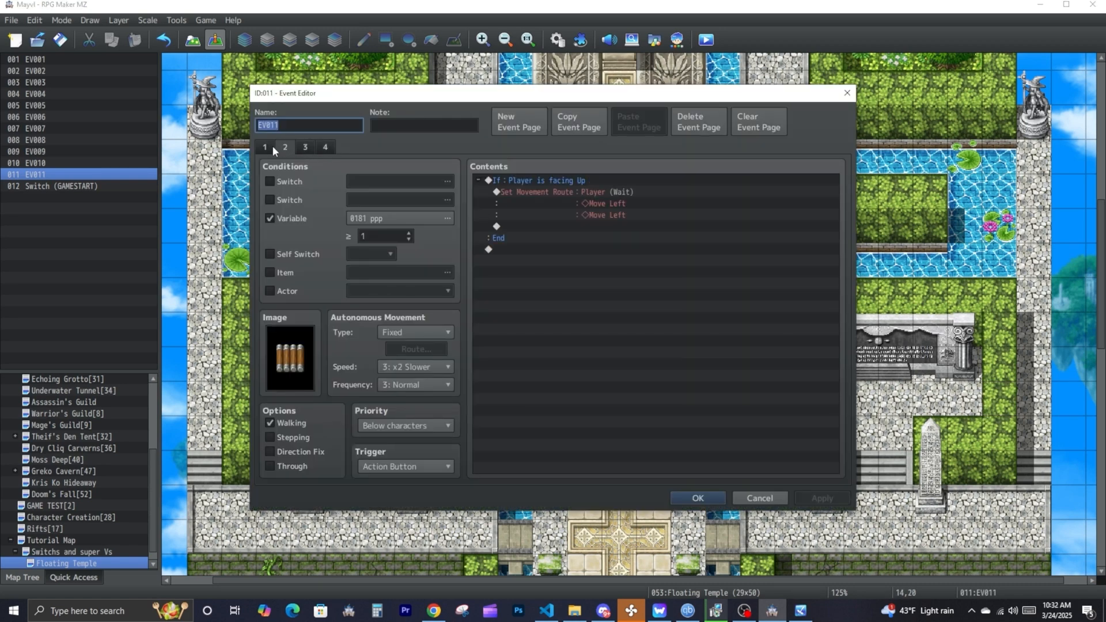
left_click(268, 146)
left_click(538, 183)
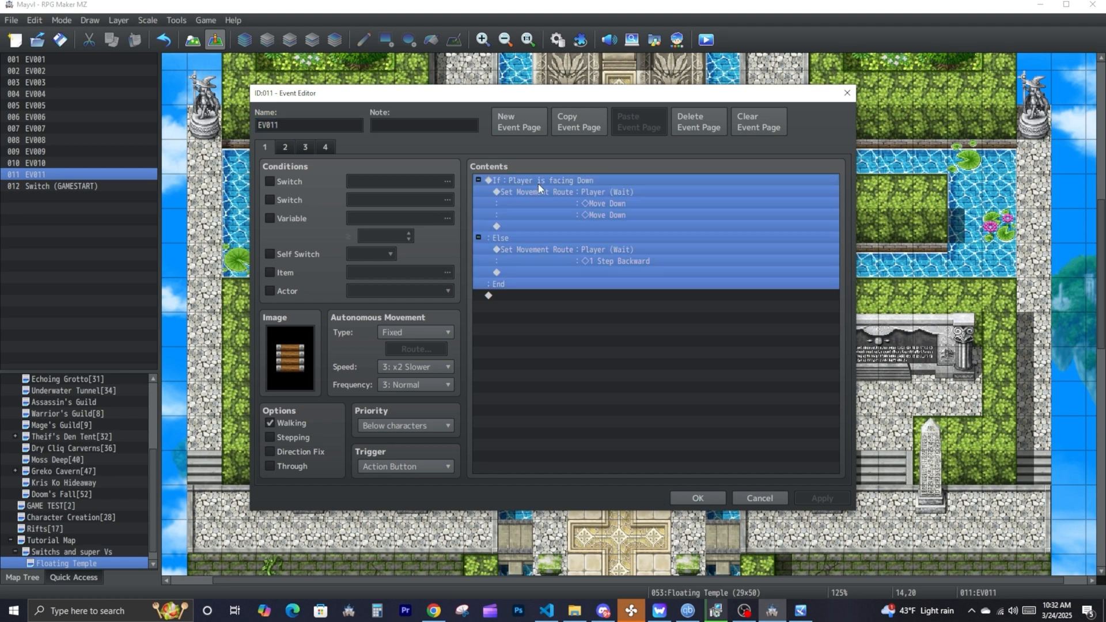
left_click(404, 465)
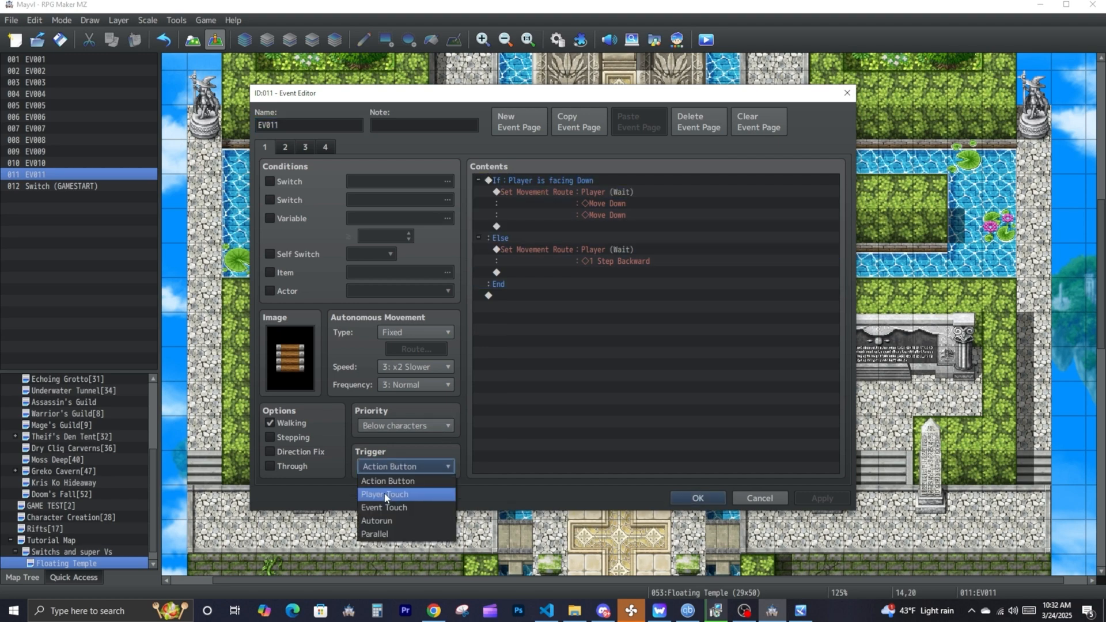
left_click(398, 492)
left_click(714, 499)
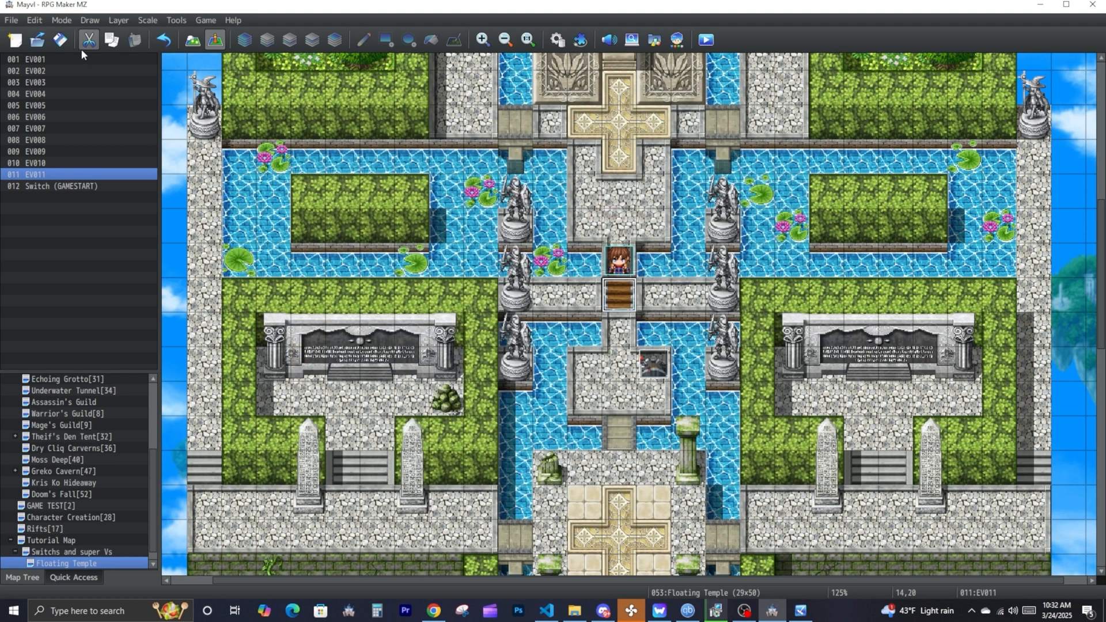
- Playtest using the lever and approaching the rotated log from the west walkway
left_click(799, 611)
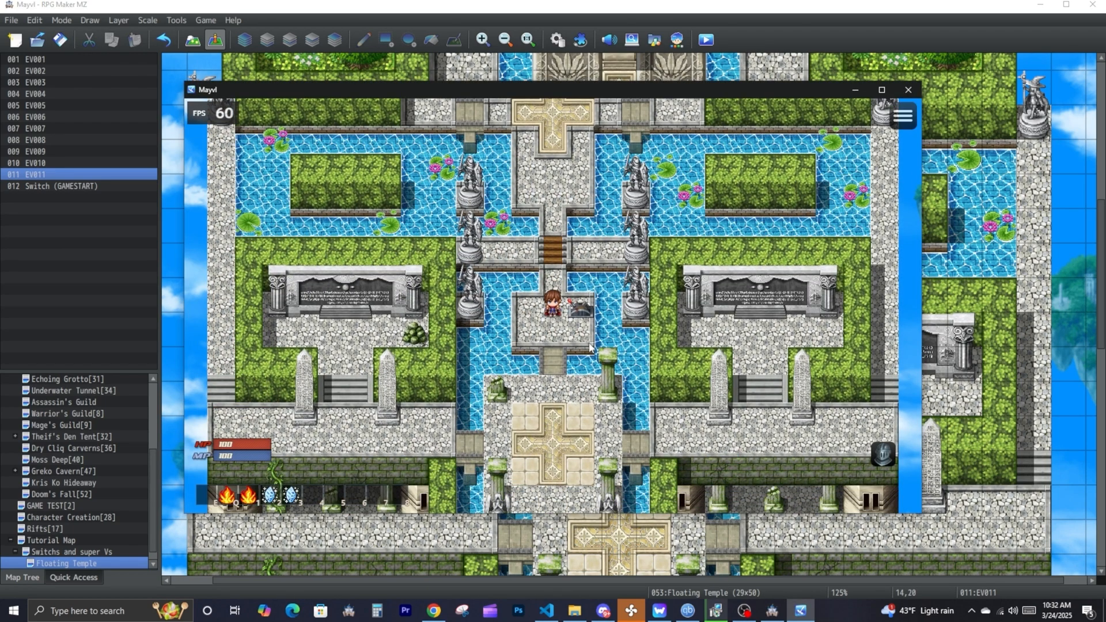
left_click(577, 314)
left_click(507, 252)
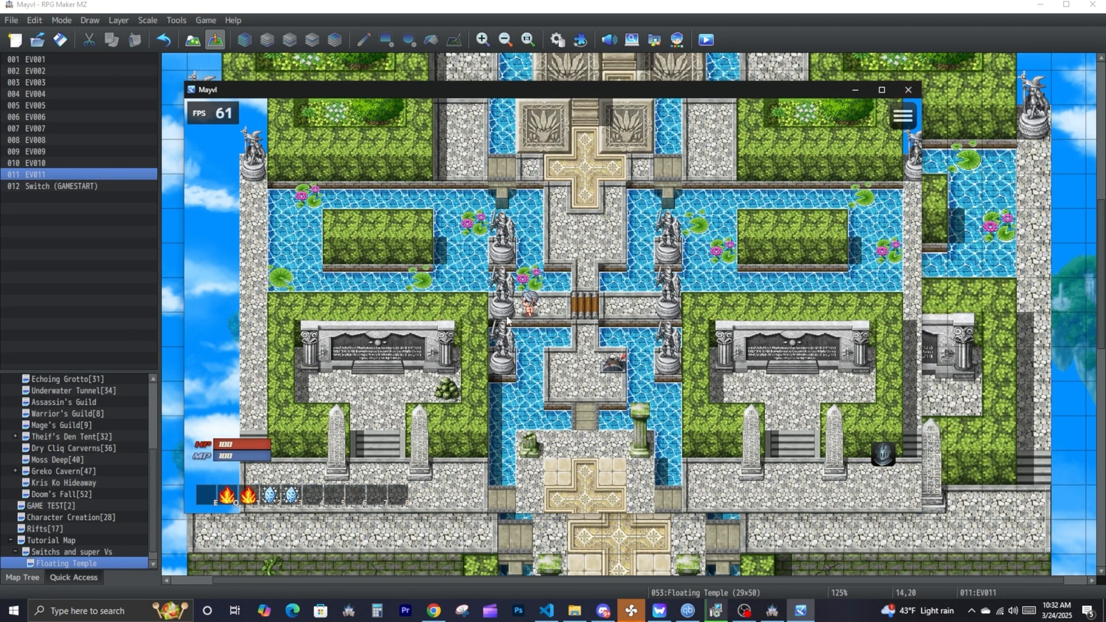
left_click(565, 305)
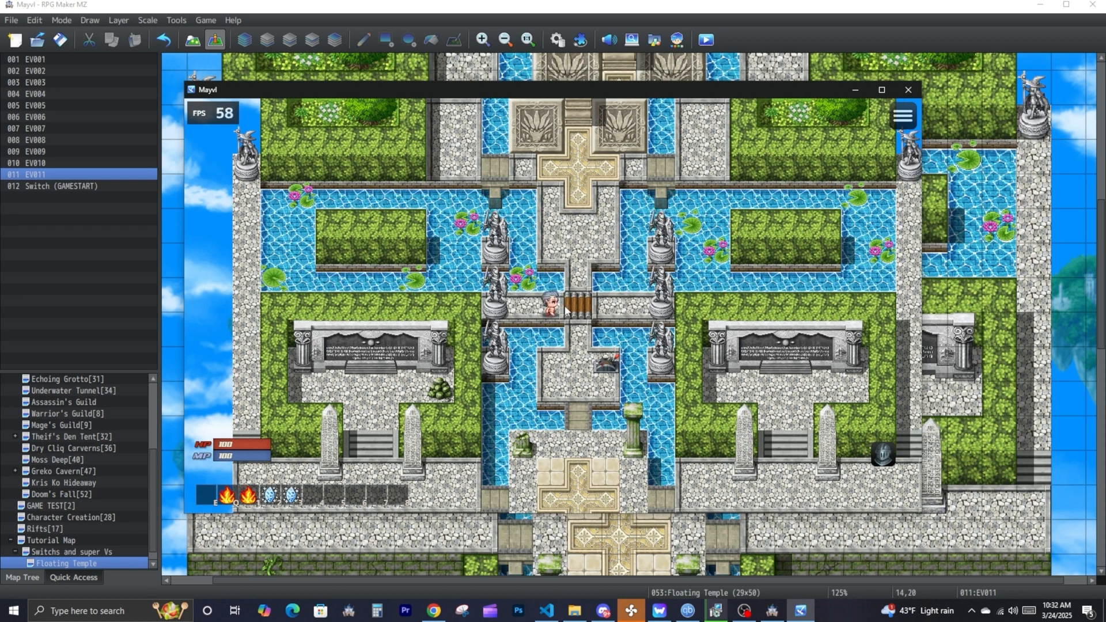
- Copy the Switch (GAMESTART) event and paste it on the walkway west of the log at tile 11,20
right_click(657, 375)
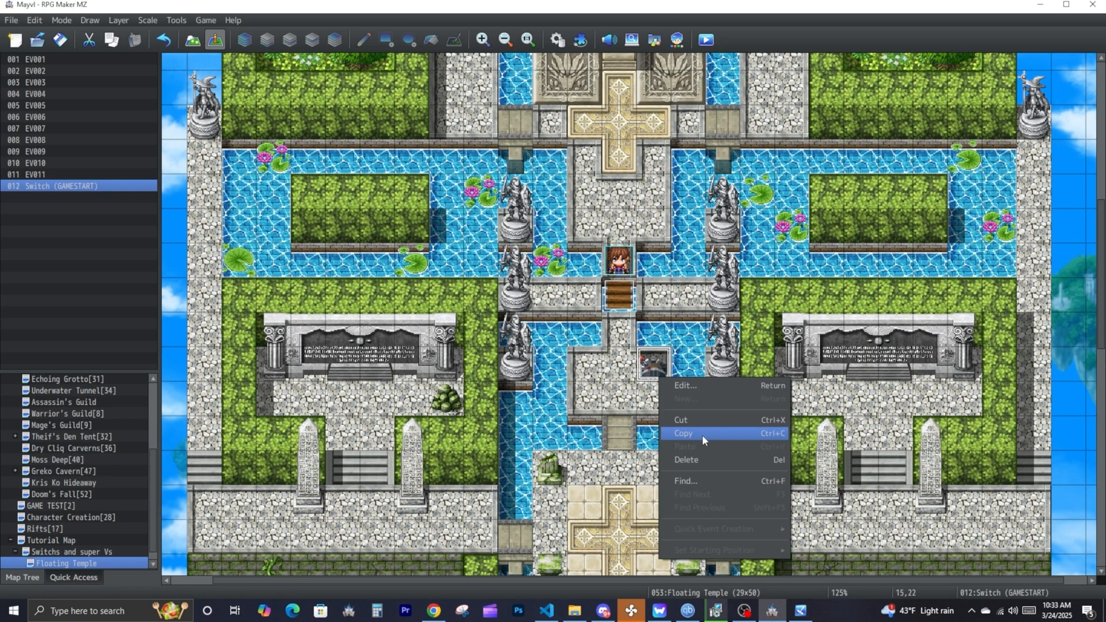
left_click(702, 436)
left_click(545, 292)
right_click(545, 293)
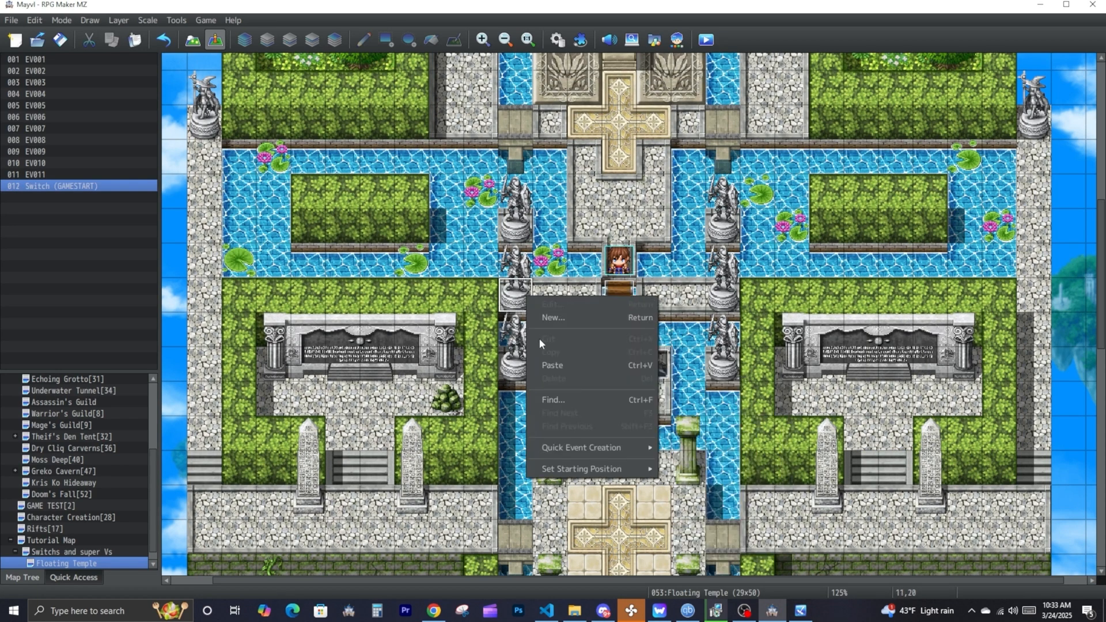
left_click(553, 369)
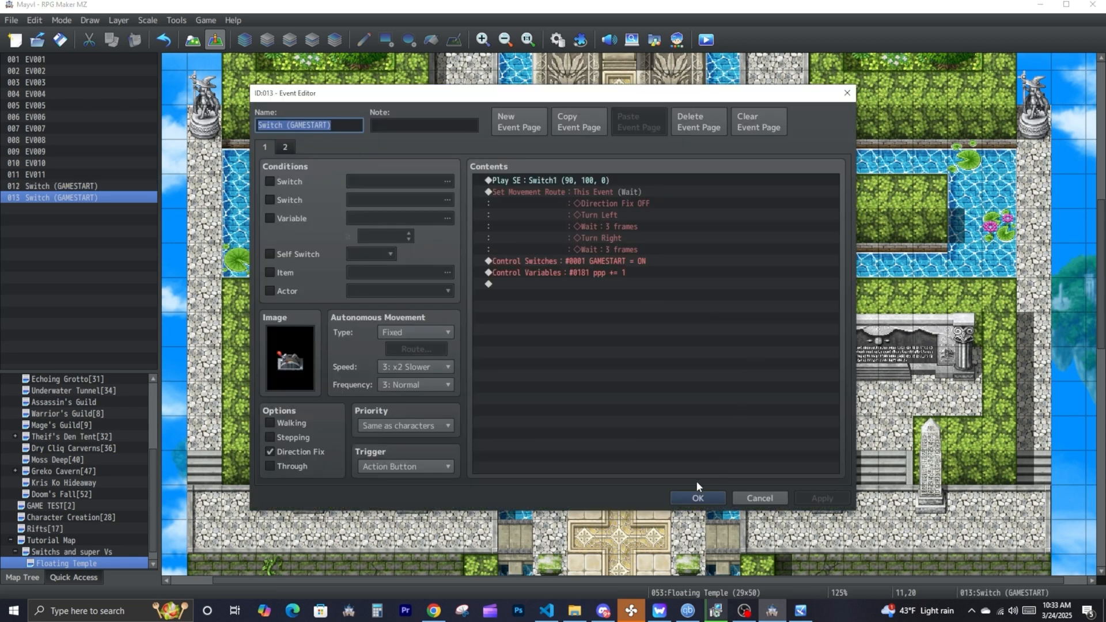
- Close the west switch event and paste copies of Switch (GAMESTART) at tile 14,17 and at tile 16,20 east of the log
left_click(697, 497)
left_click(623, 198)
right_click(623, 198)
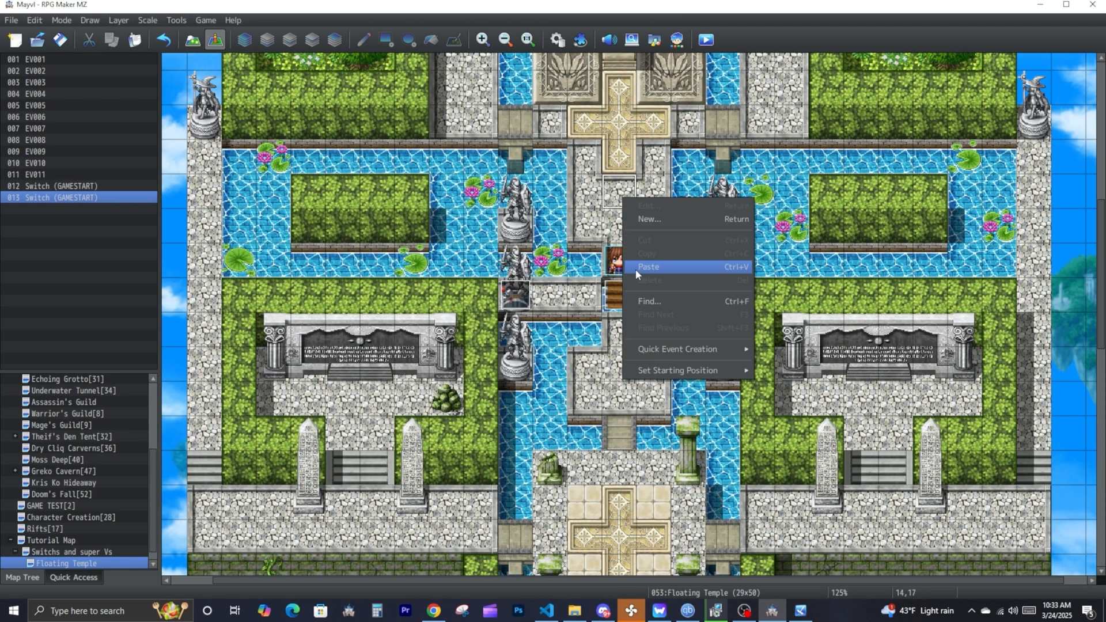
left_click(635, 267)
left_click(687, 294)
key("ctrl+v")
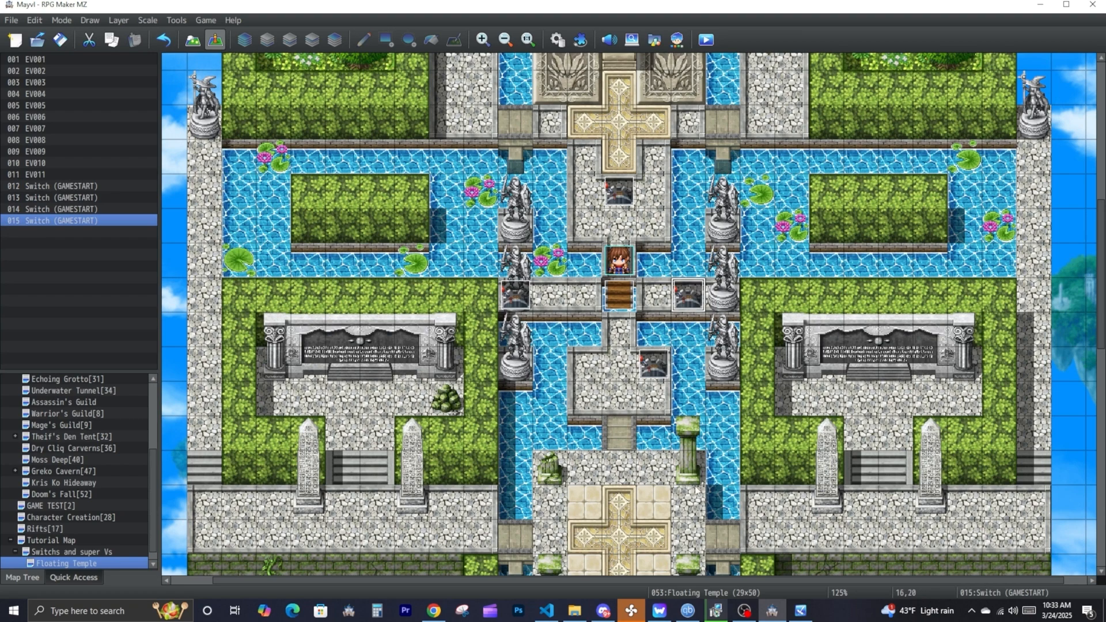
- Playtest a new game, rotating the log with the south lever and crossing it between the west and east walkways
key("ctrl+r")
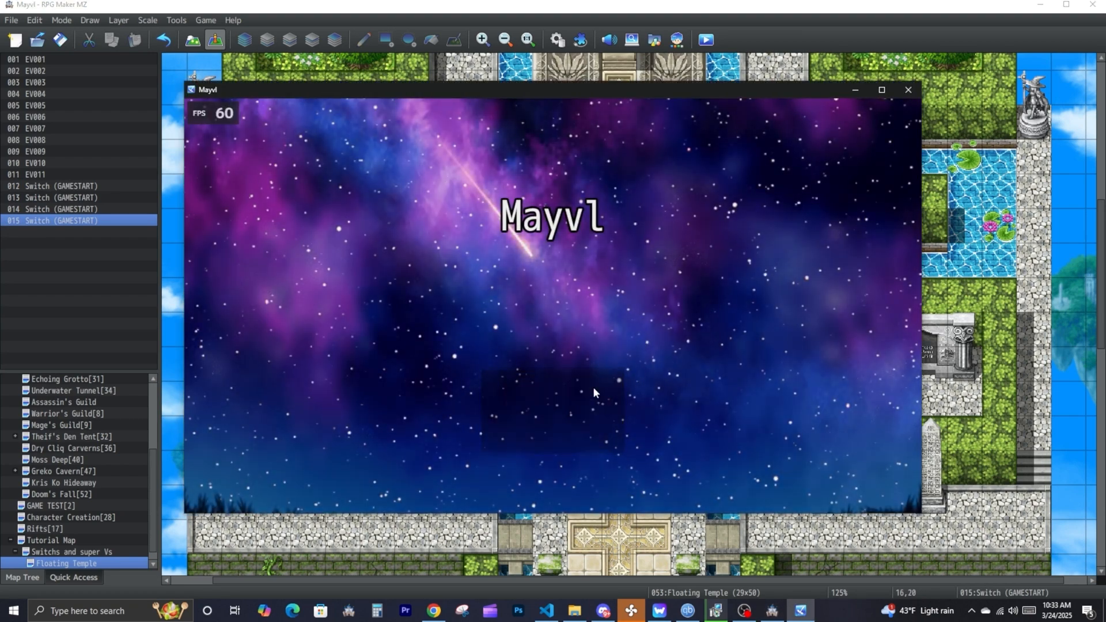
left_click(592, 386)
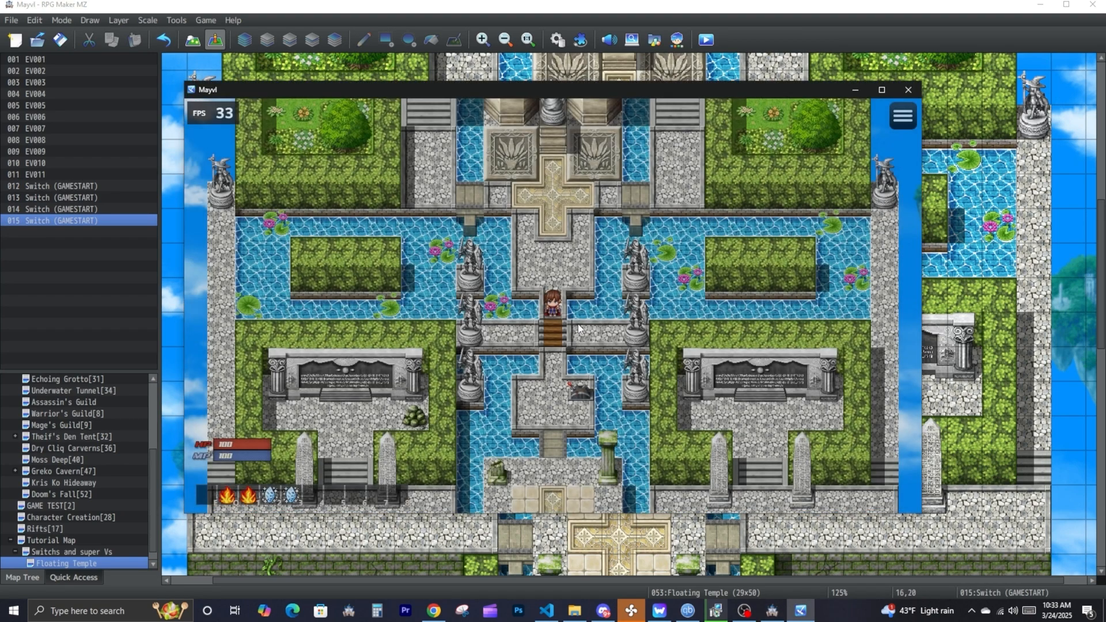
key("Down")
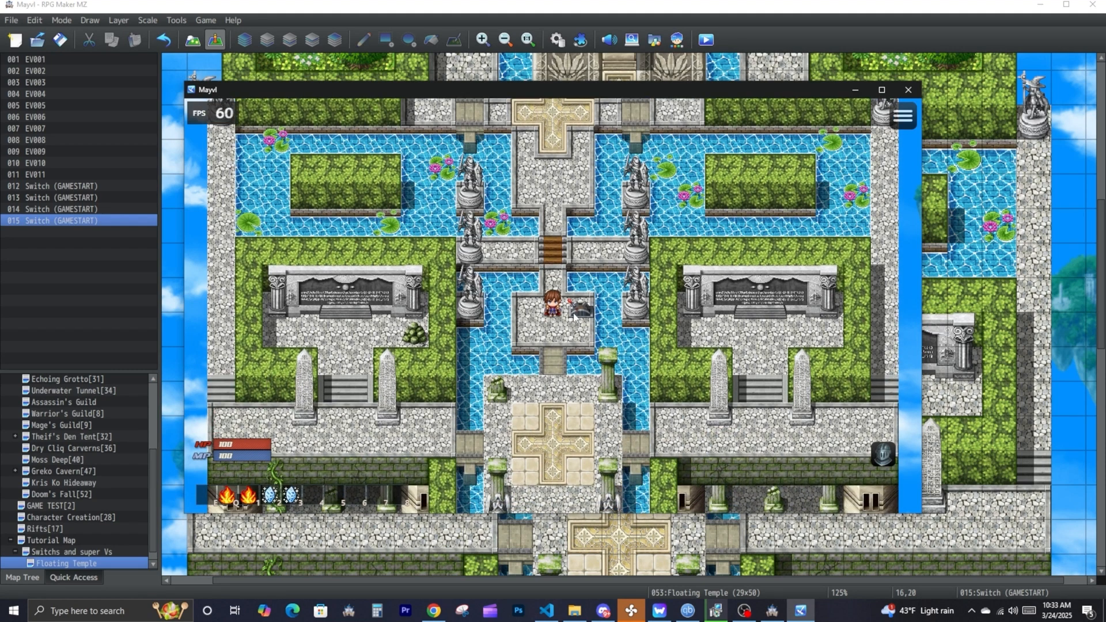
left_click(574, 315)
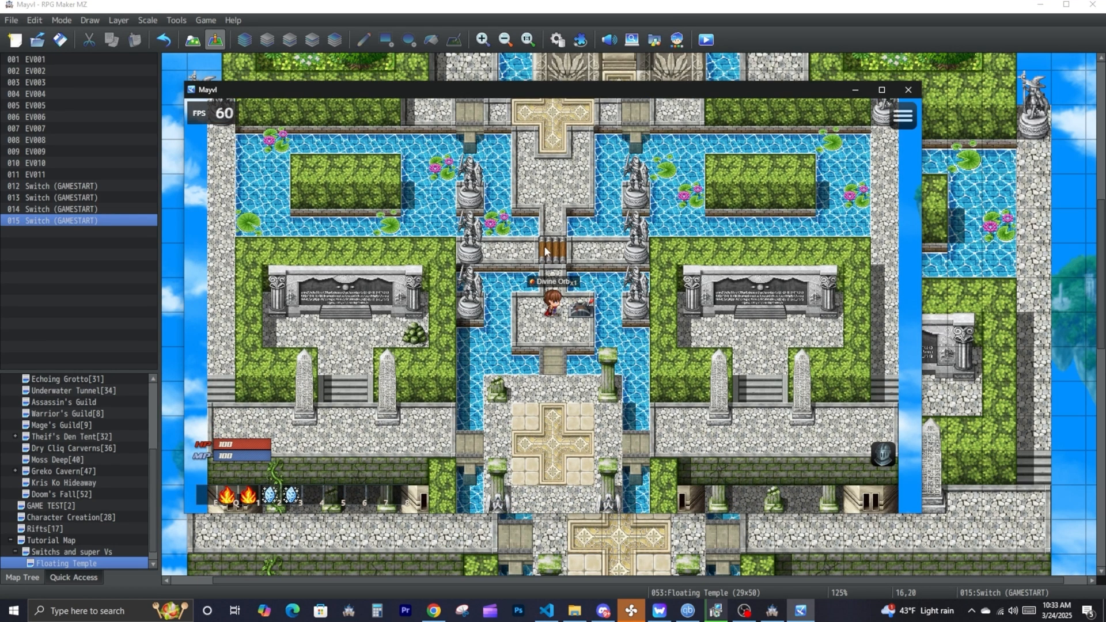
left_click(511, 258)
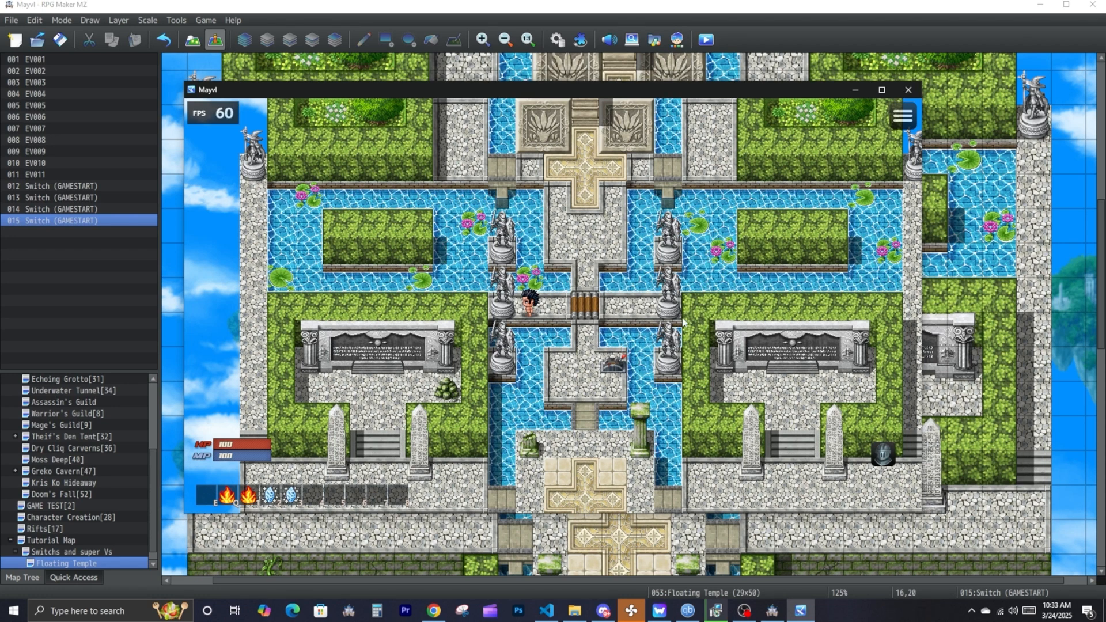
left_click(728, 305)
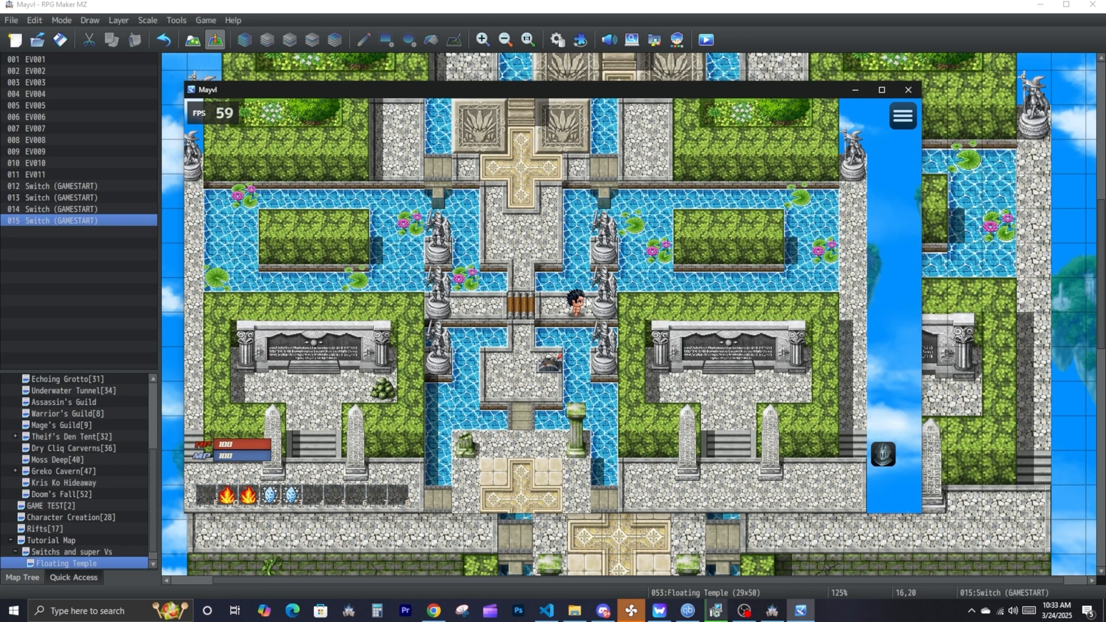
key("Left")
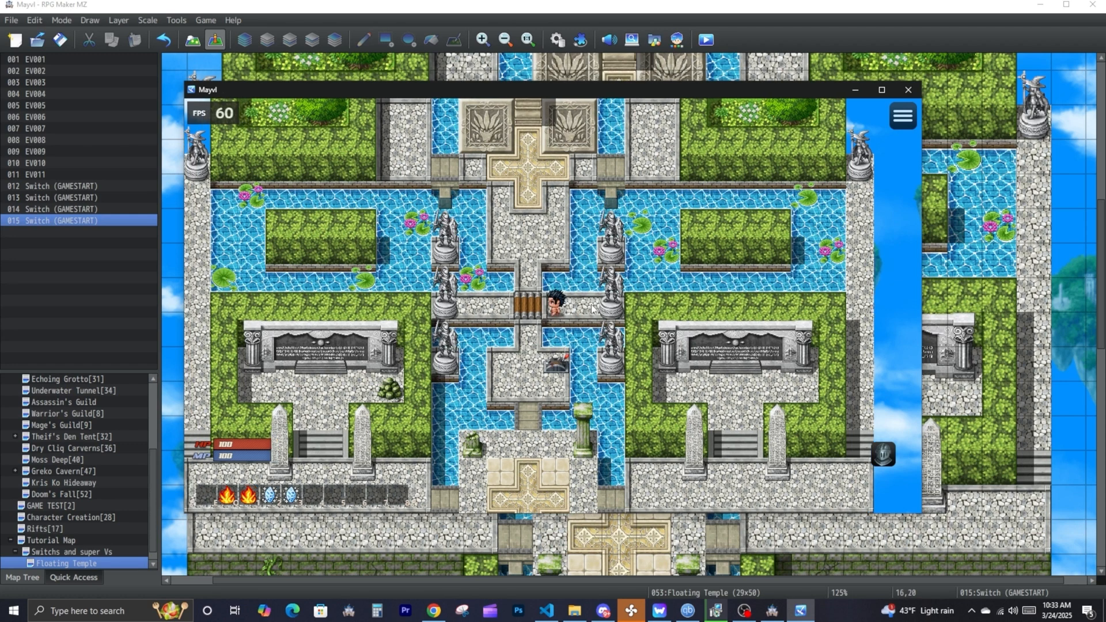
left_click(592, 309)
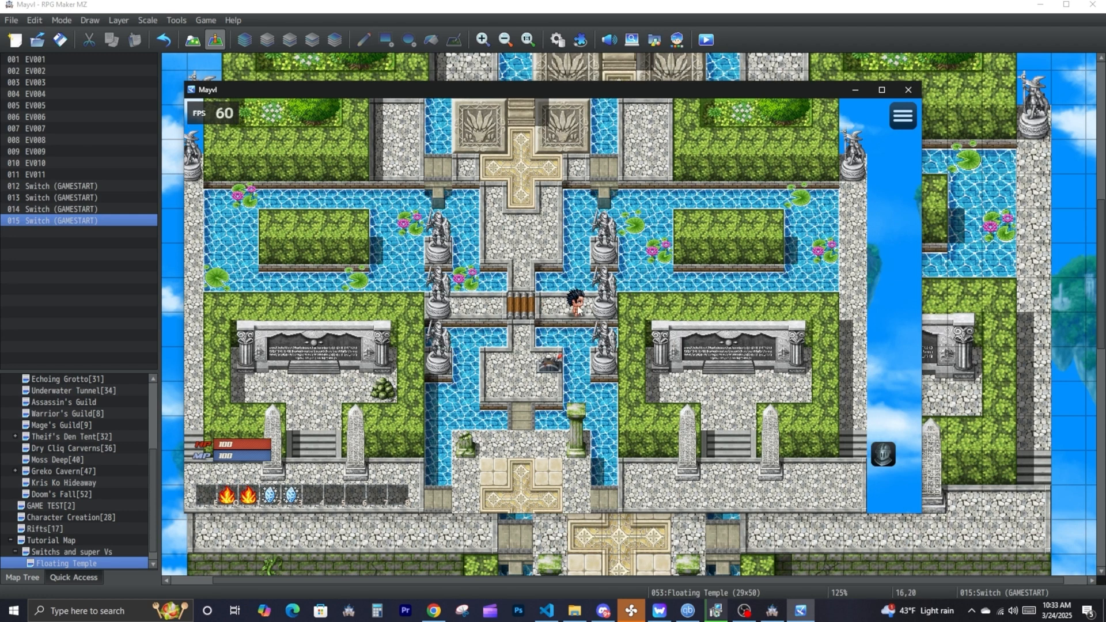
left_click(533, 316)
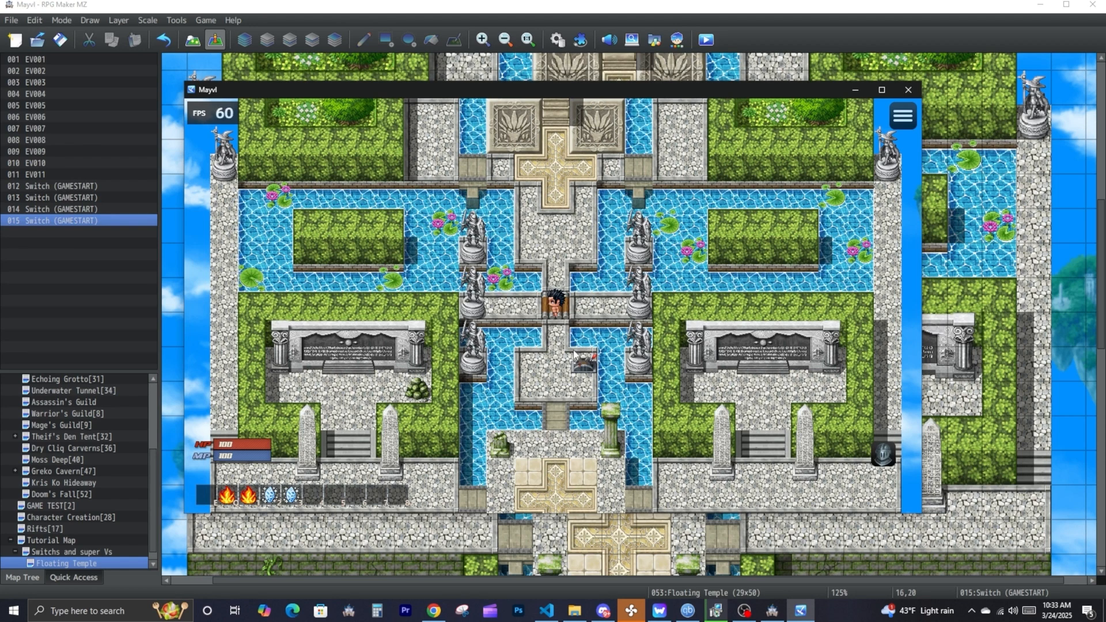
- Walk the player off the log onto the north platform, moving back and forth to test the log from that side
key("Up")
key("Up")
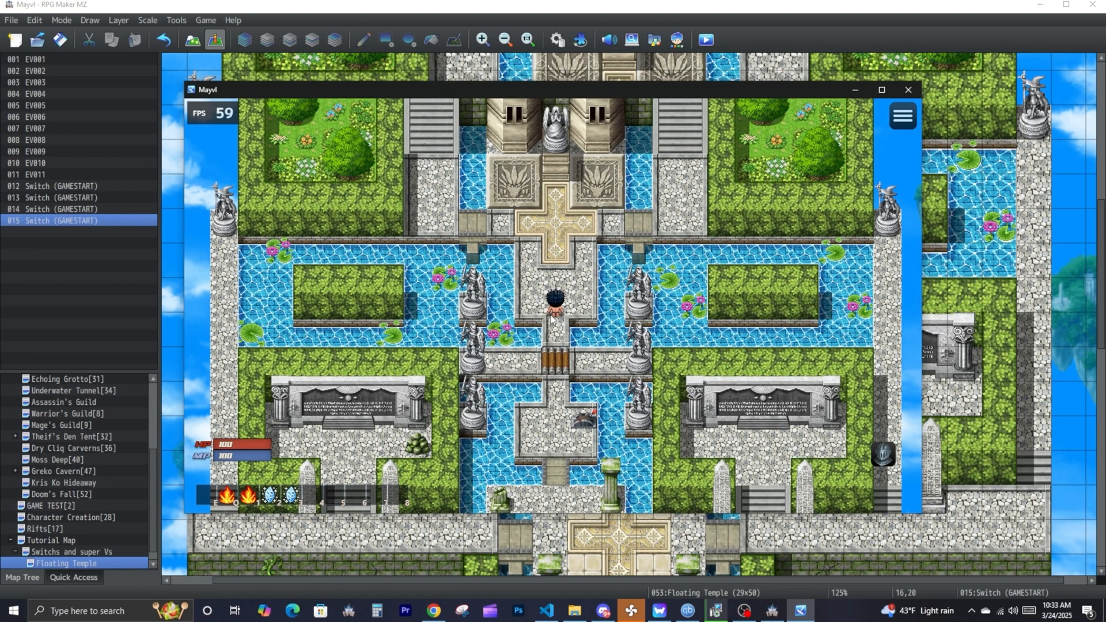
key("Up")
key("Up")
key("Down")
key("Down")
left_click(529, 415)
left_click(555, 178)
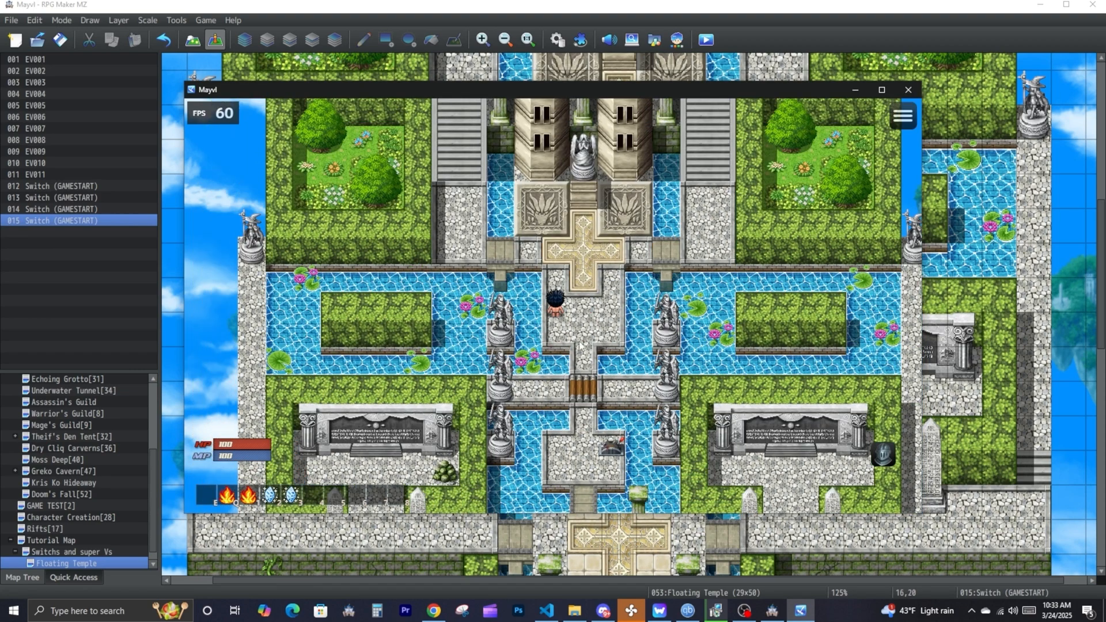
left_click(581, 351)
left_click(567, 254)
left_click(547, 368)
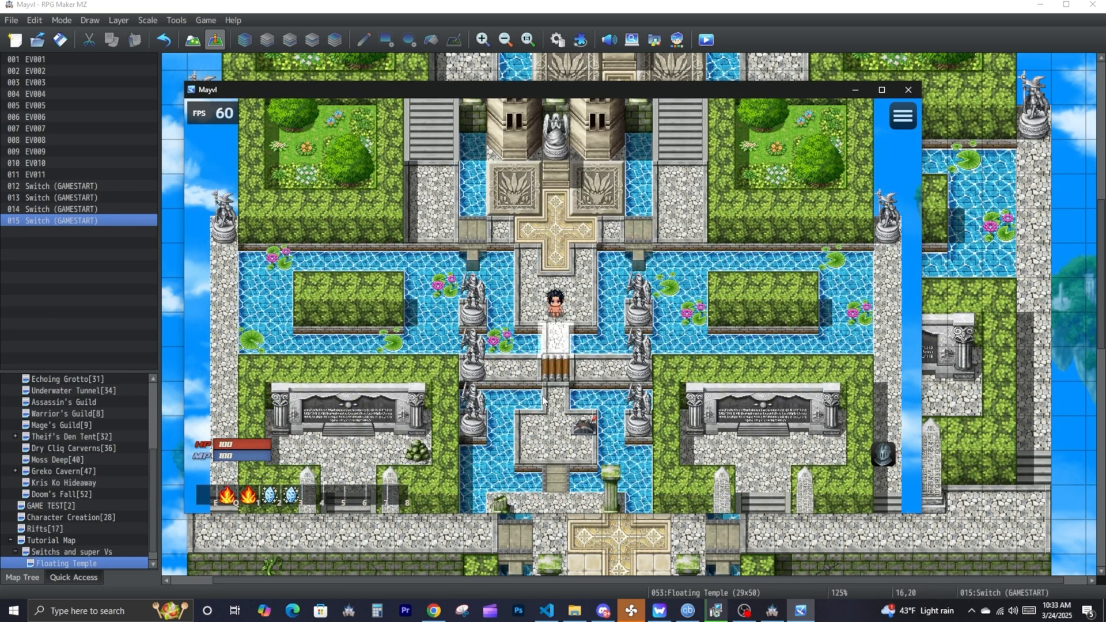
- Operate the south lever again and test crossing the rotated log from the west walkway to the east one
left_click(584, 424)
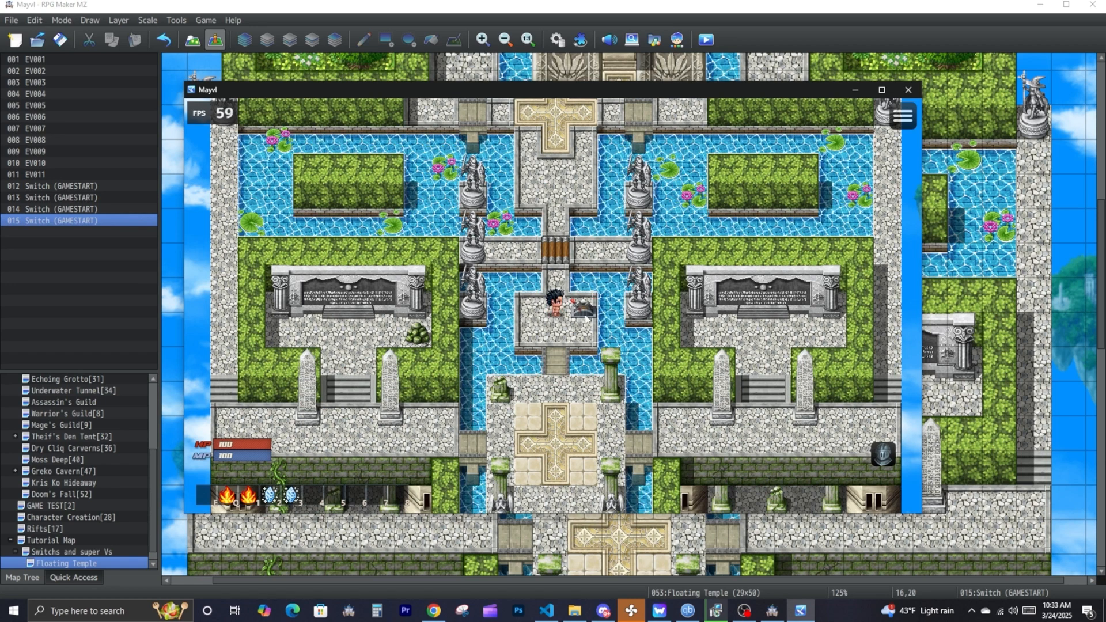
left_click(502, 250)
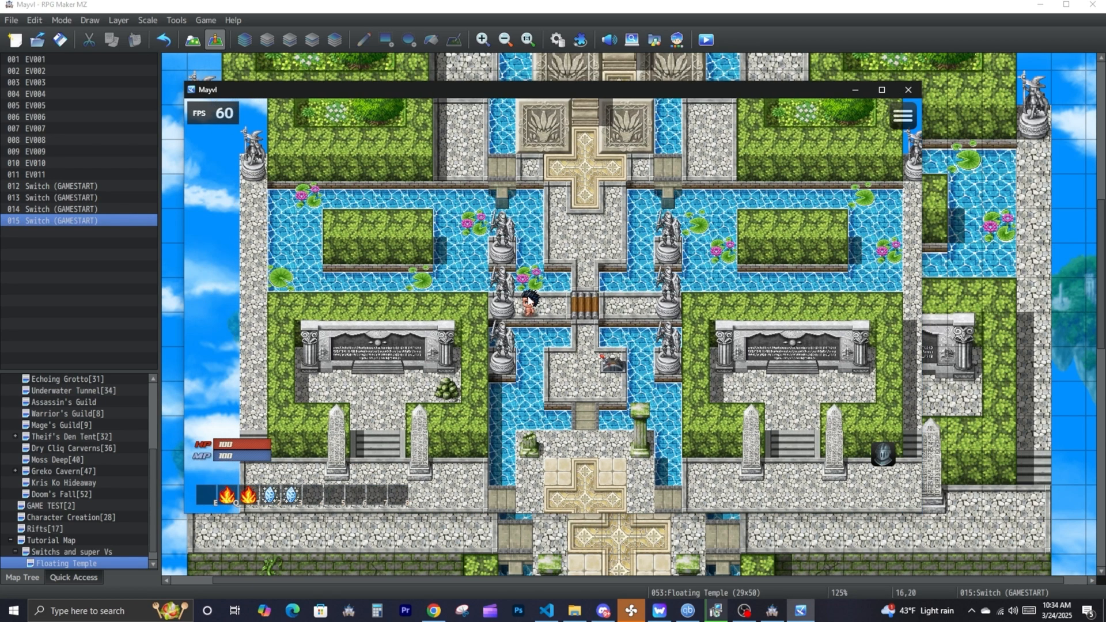
left_click(556, 309)
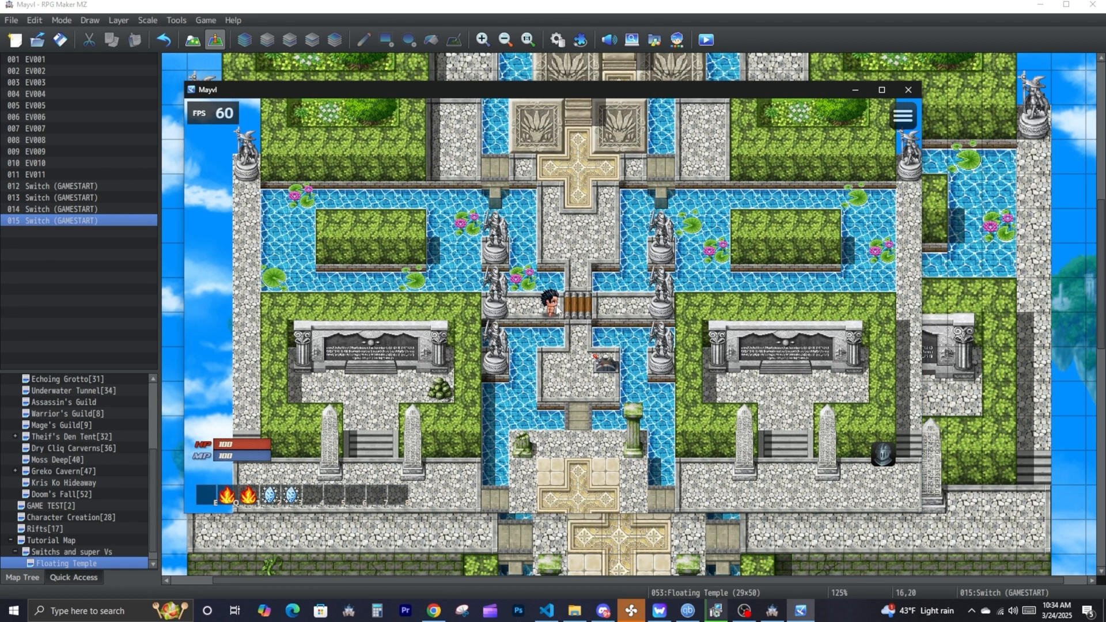
left_click(677, 318)
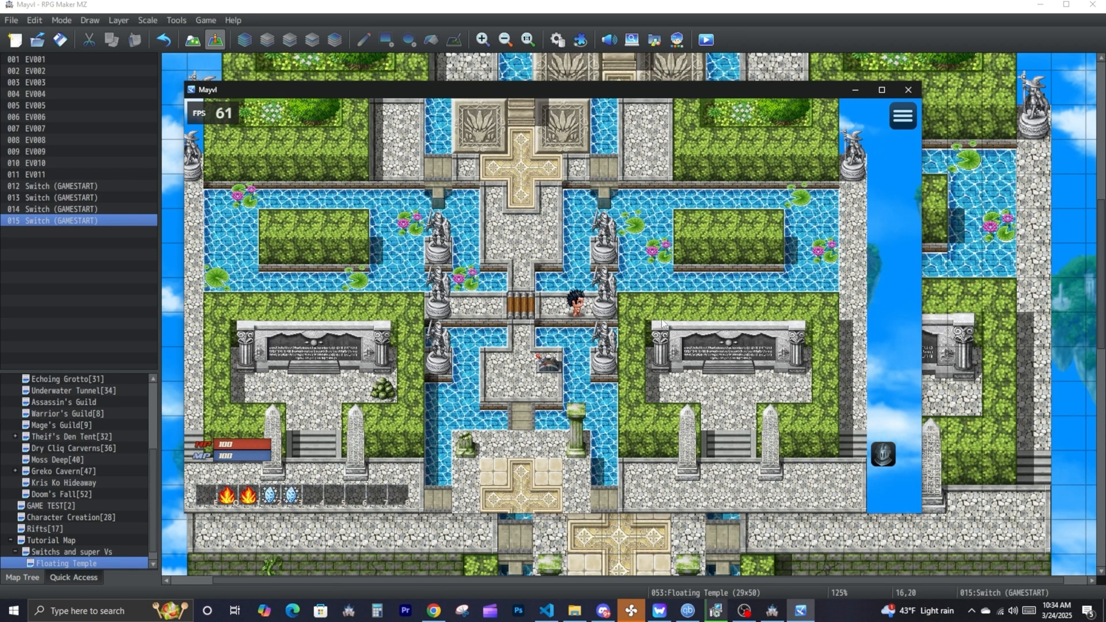
left_click(561, 284)
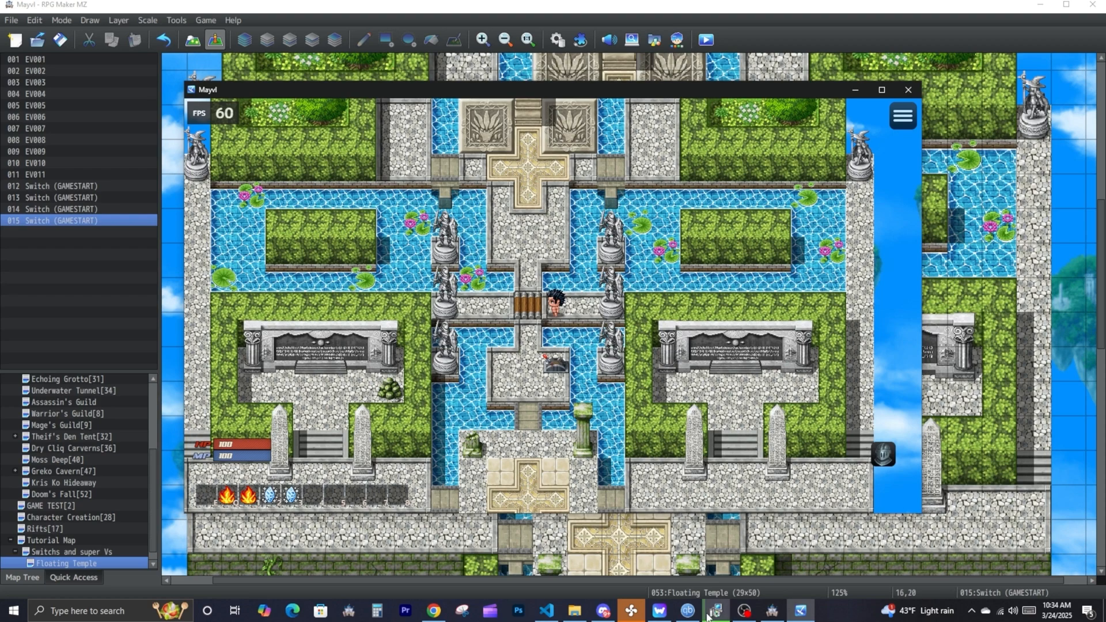
left_click(744, 611)
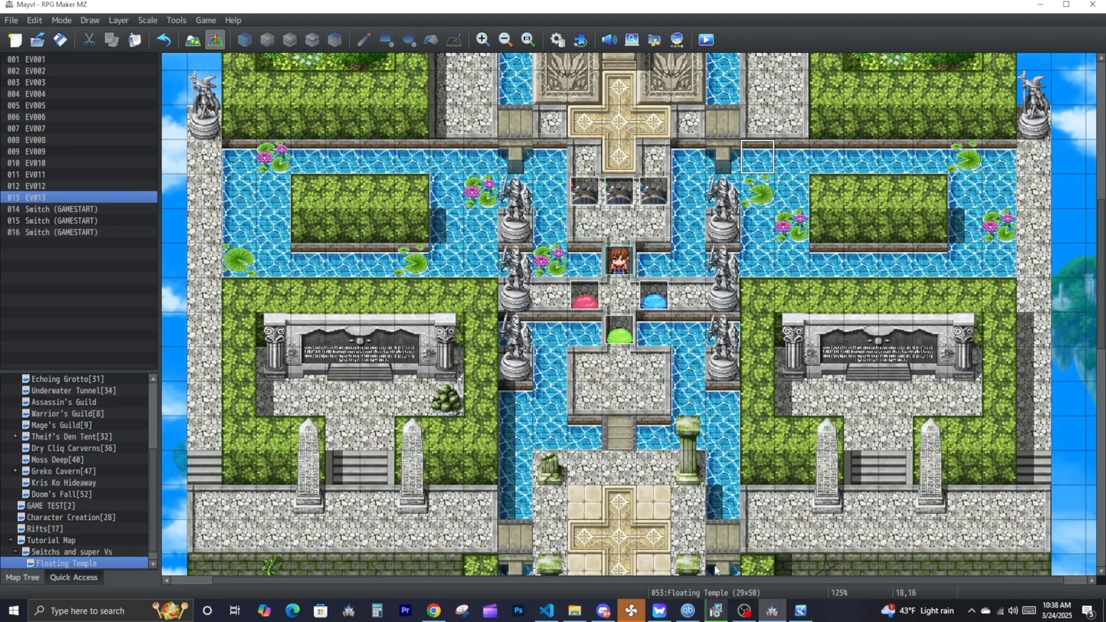
- Playtest the three-lever slime puzzle in a new game, using the west lever and walking among the slimes, and return to the editor
left_click(800, 612)
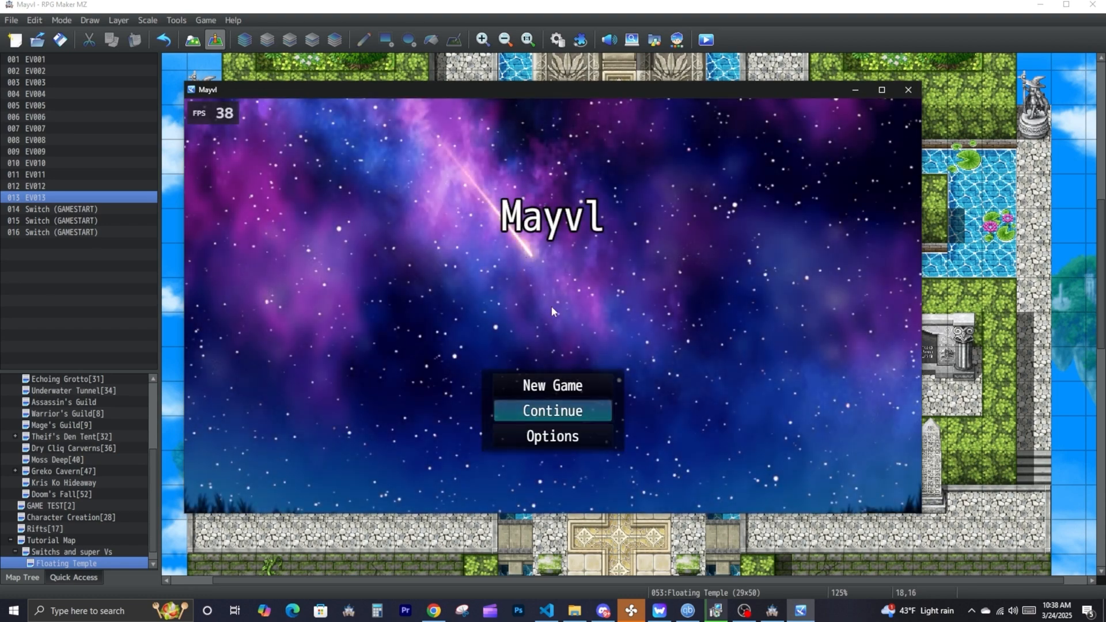
left_click(540, 390)
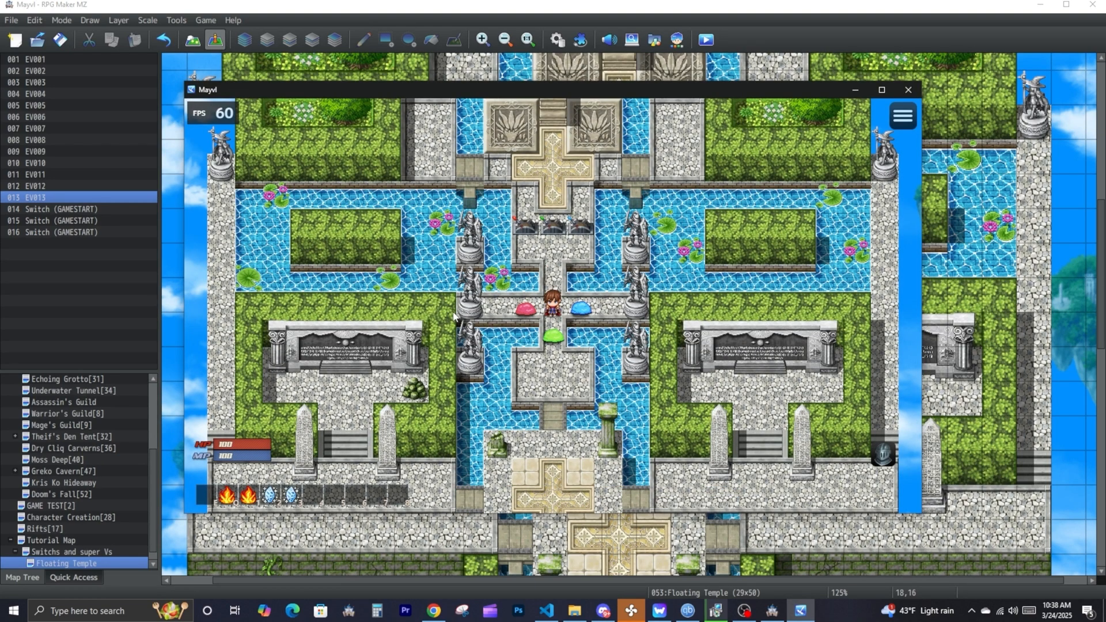
left_click(522, 226)
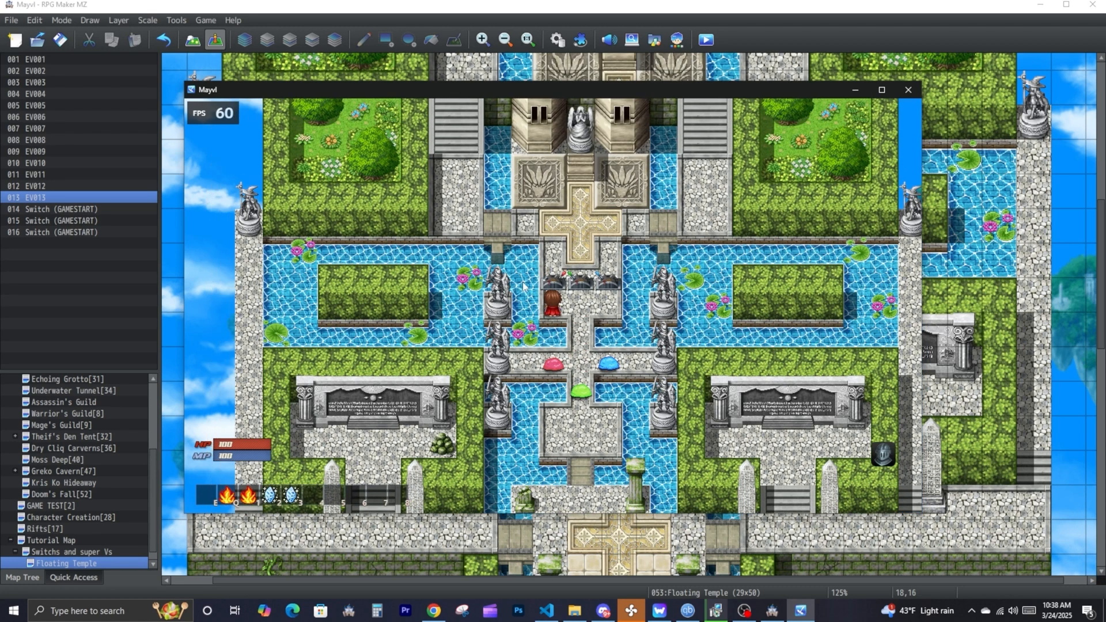
left_click(521, 358)
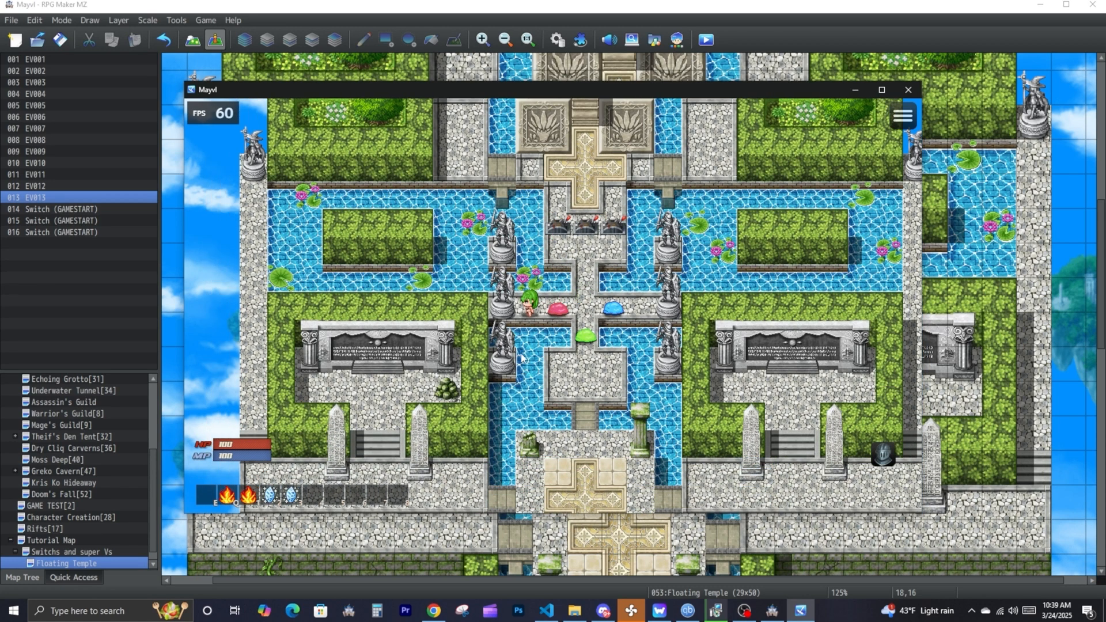
left_click(602, 310)
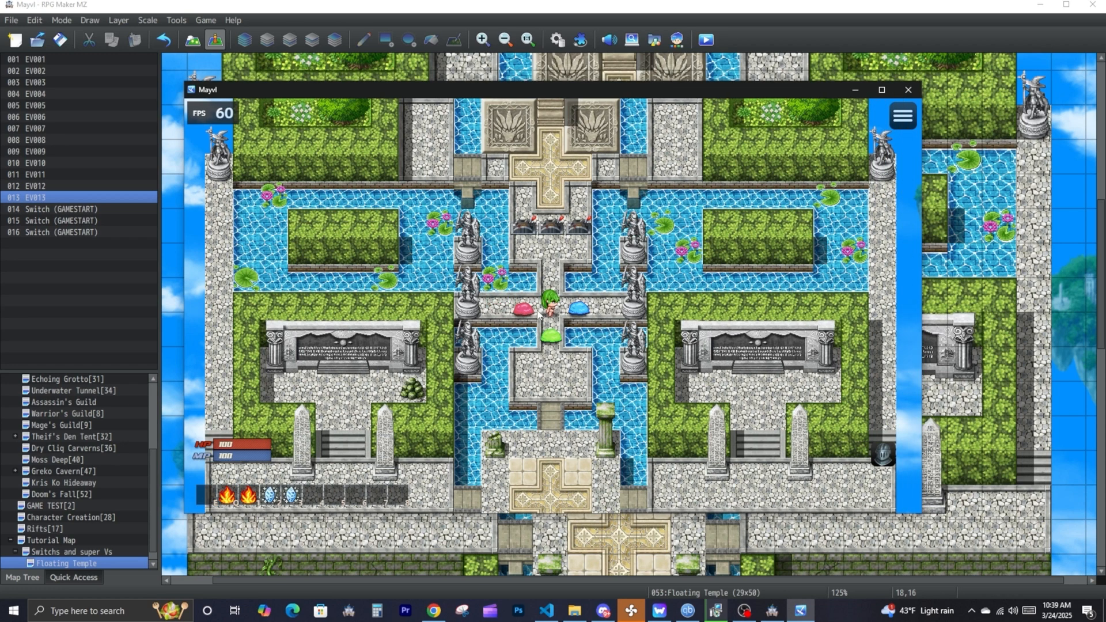
left_click(502, 308)
left_click(637, 323)
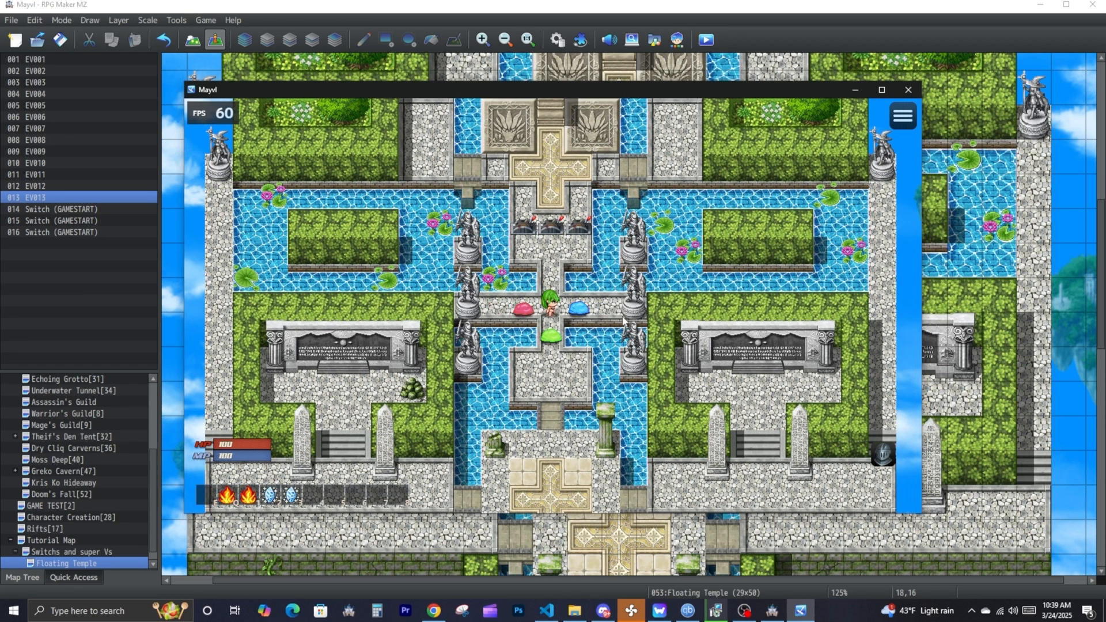
left_click(951, 320)
- Remove the GAMESTART switch condition from page 2 of the middle lever event at tile 14,17 and save the event
double_click(619, 192)
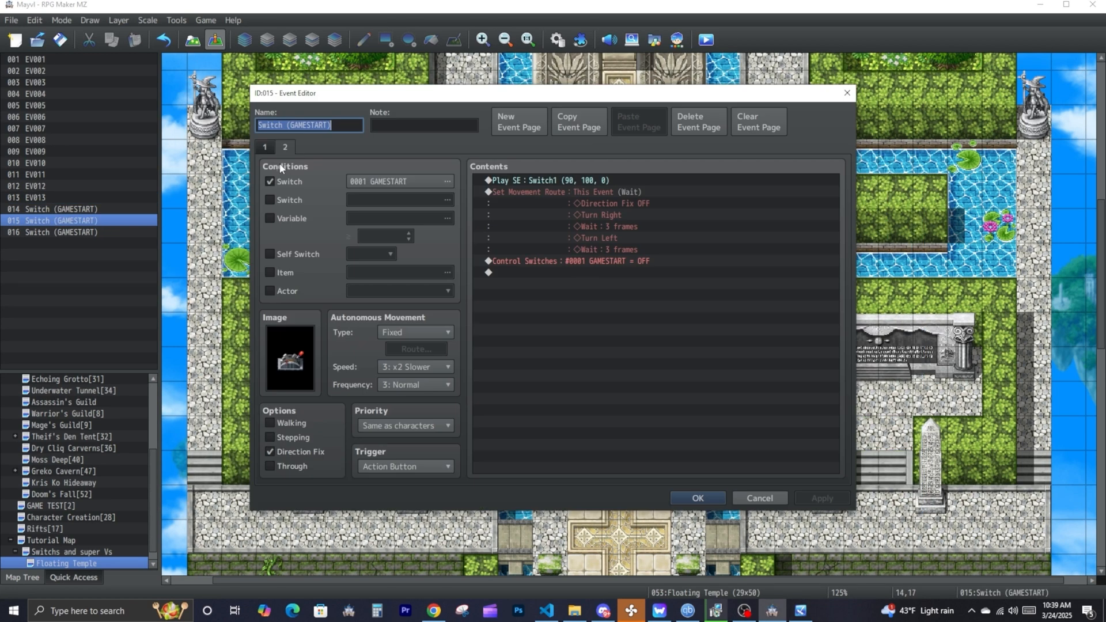
left_click(270, 181)
left_click(691, 498)
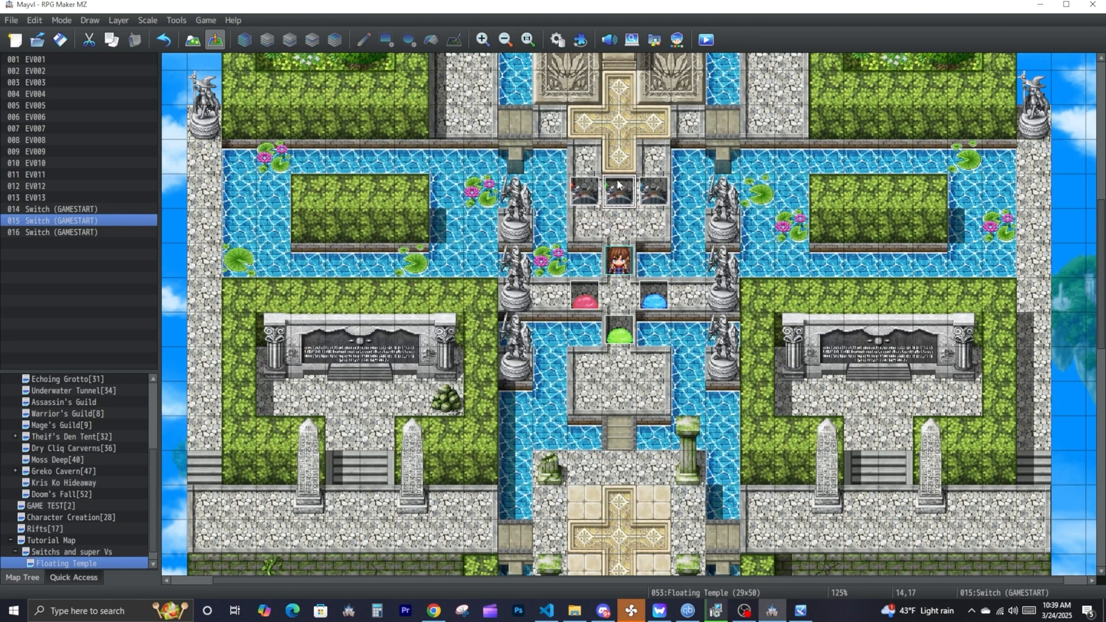
- Remove the GAMESTART switch condition from page 2 of the east lever event at tile 15,17 and save the event
double_click(638, 195)
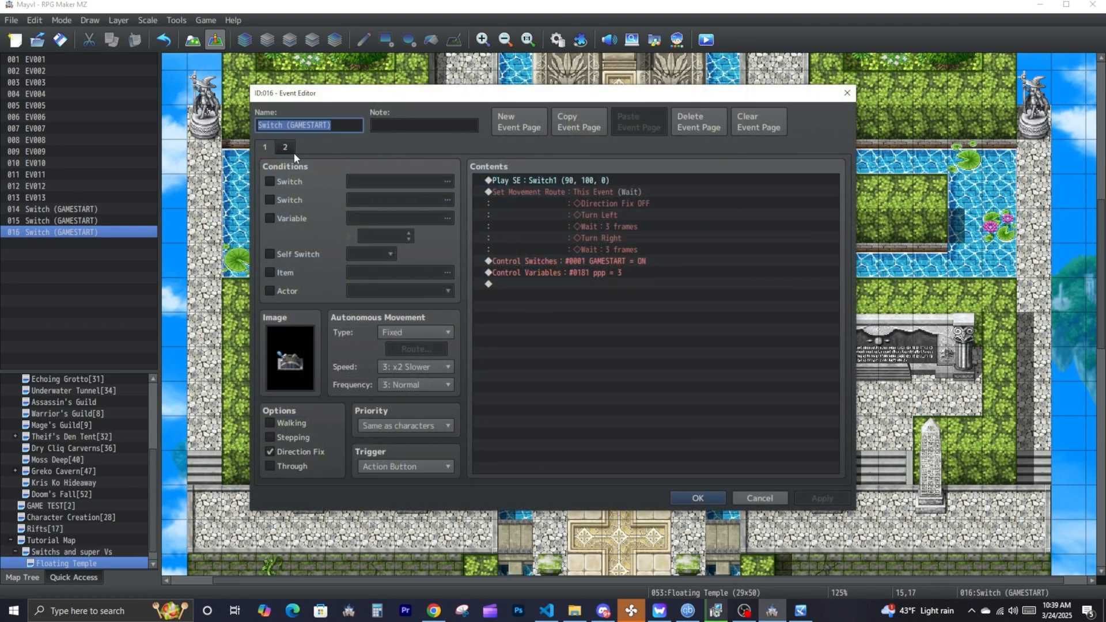
left_click(288, 149)
left_click(285, 182)
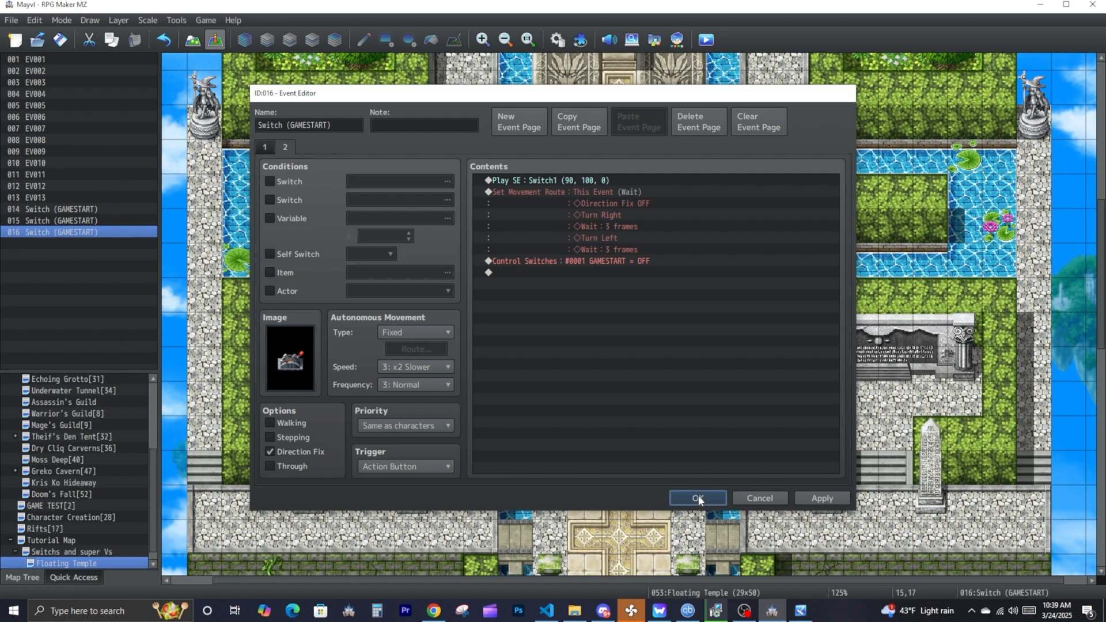
left_click(697, 499)
- Make page 2 of the middle lever event at tile 14,17 require variable 0181 ppp ≥ 2, and save the event
key("ctrl+r")
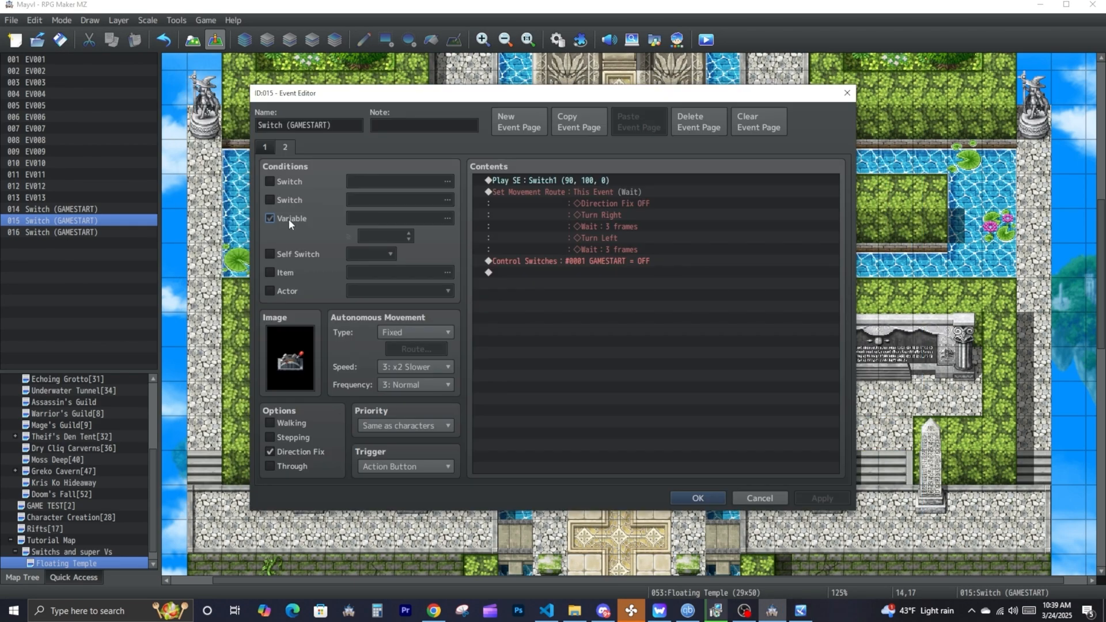
left_click(288, 219)
left_click(401, 216)
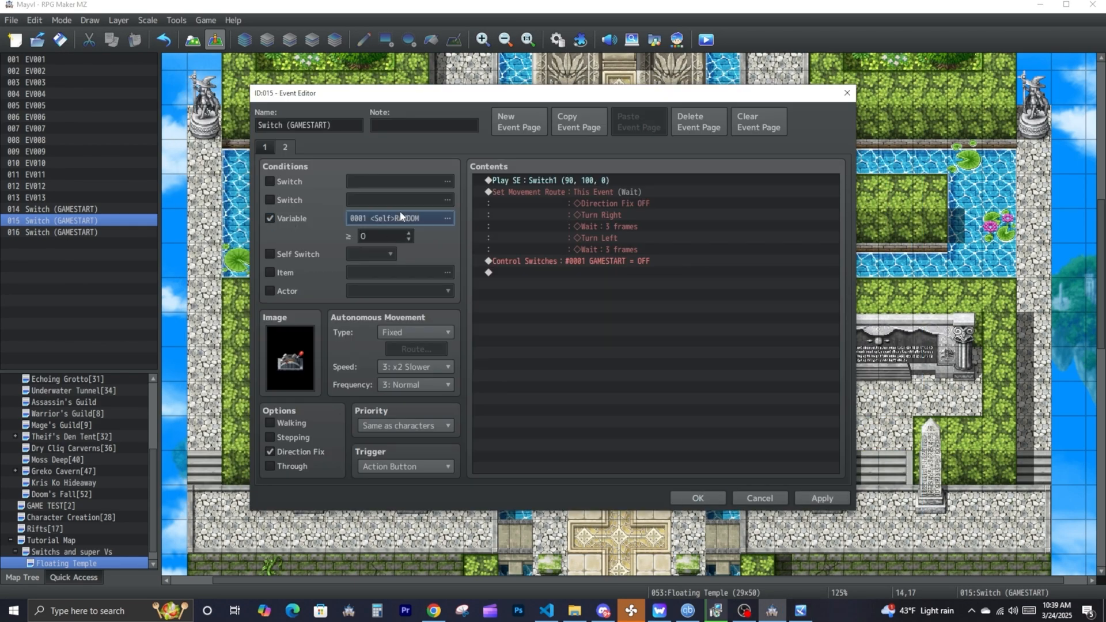
double_click(608, 176)
left_click(410, 232)
left_click(410, 233)
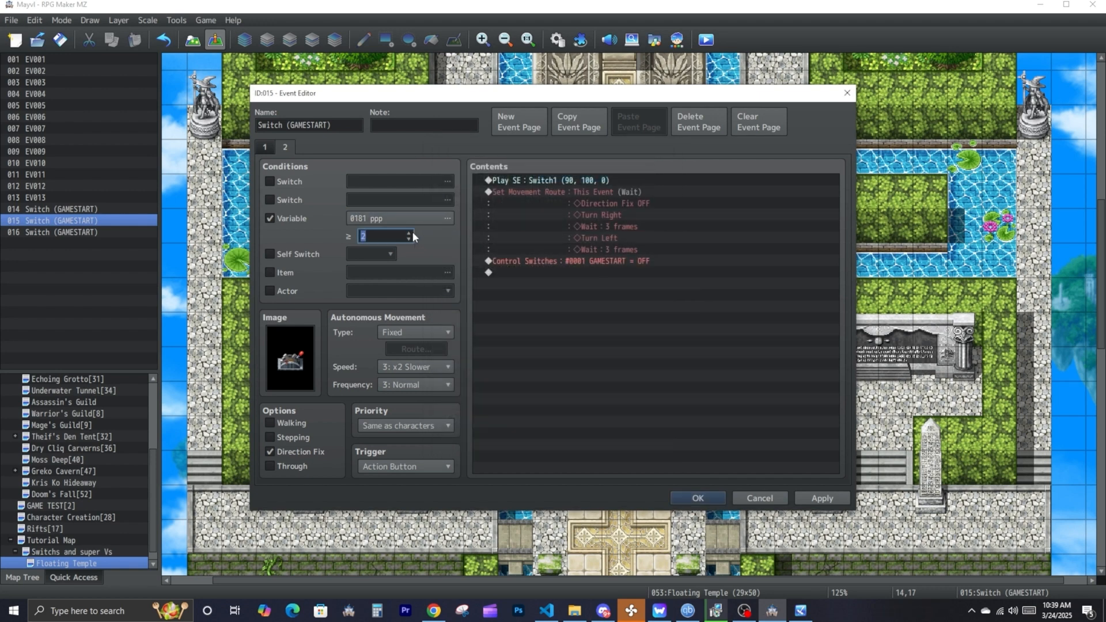
left_click(270, 147)
left_click(281, 144)
left_click(698, 498)
- Make page 2 of the east lever event at tile 15,17 depend on variable 0181 ppp instead of a self switch, and save the event
double_click(653, 193)
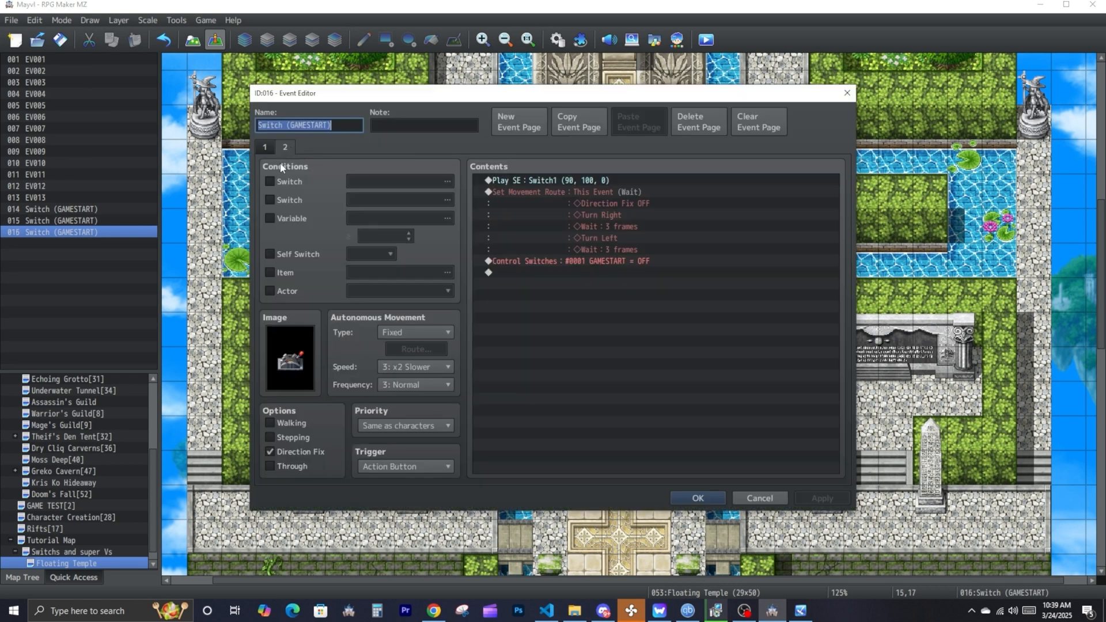
left_click(275, 253)
left_click(276, 220)
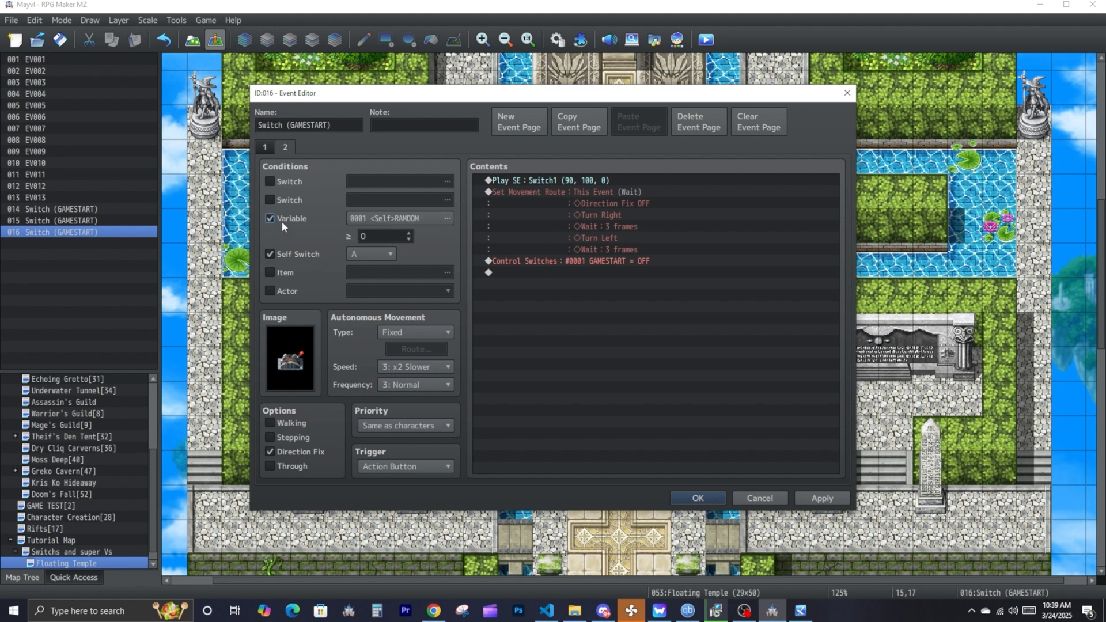
left_click(269, 253)
double_click(385, 220)
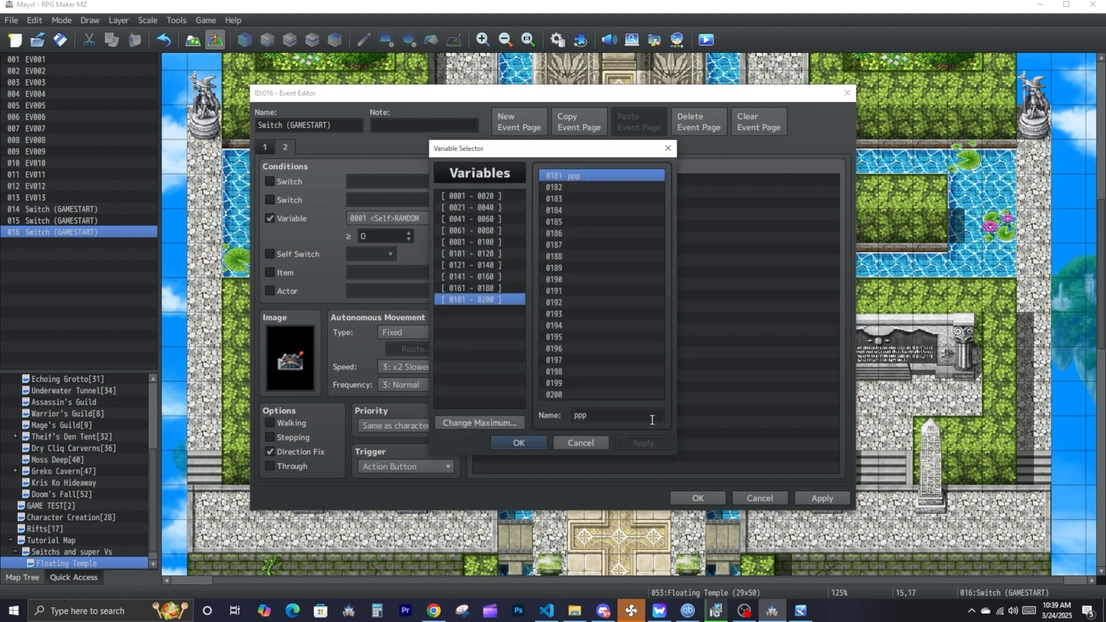
left_click(531, 445)
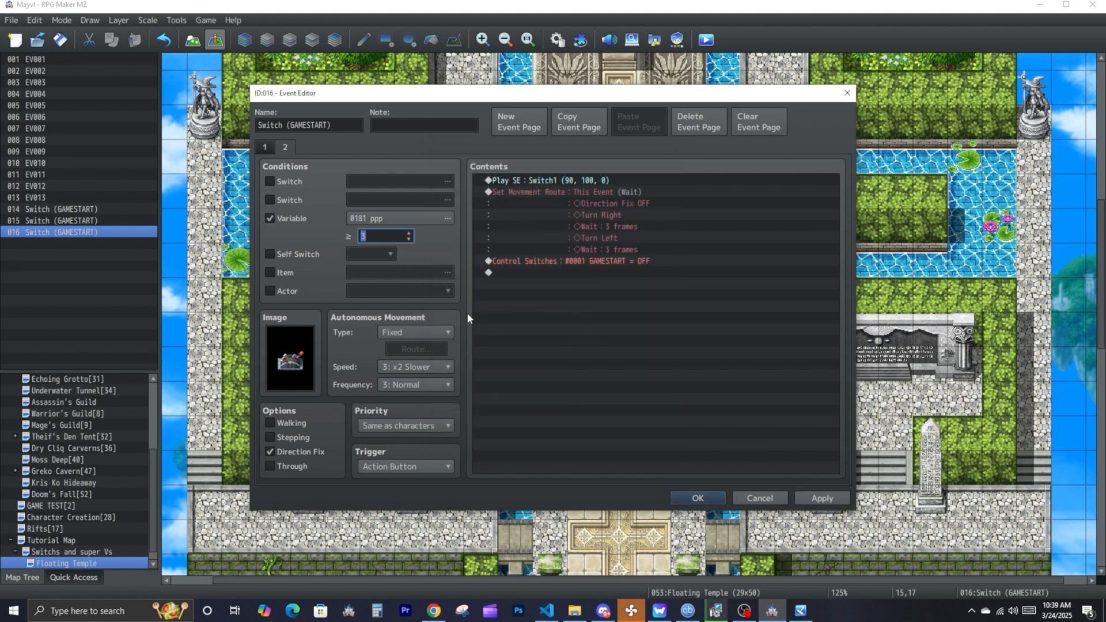
left_click(699, 501)
- Check the west lever event, lower the ppp threshold on page 2 of the middle lever event to 1, and save it
double_click(584, 195)
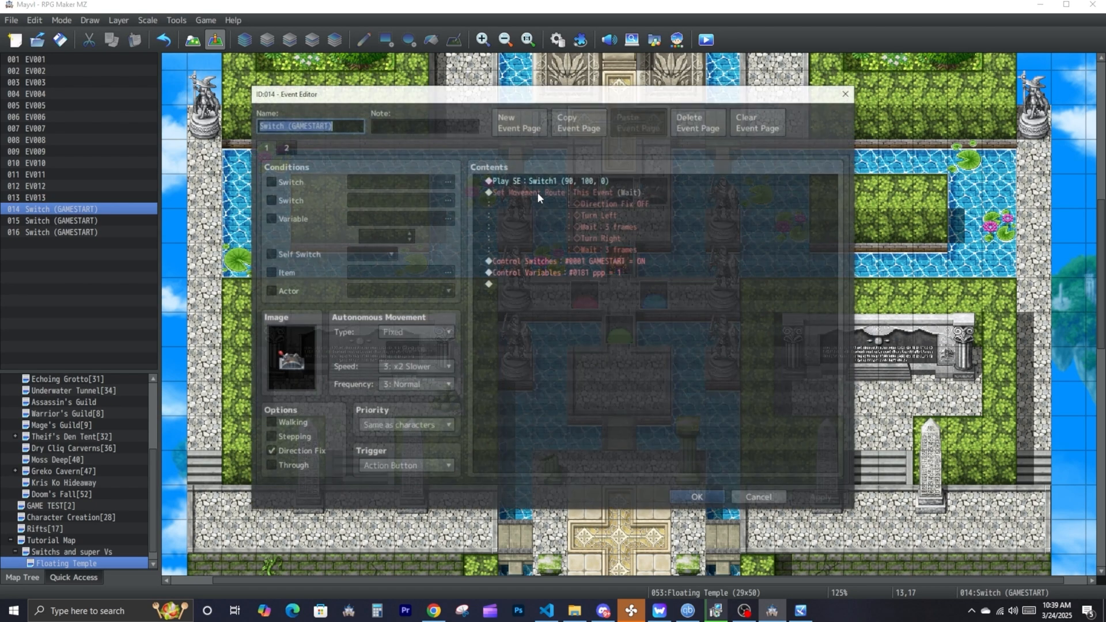
left_click(714, 500)
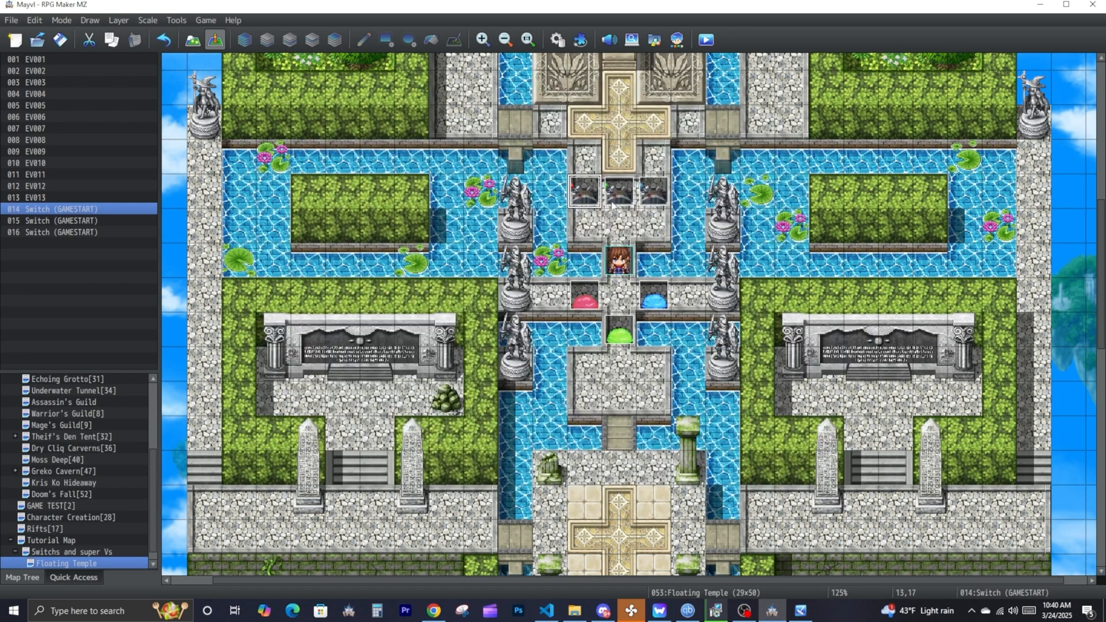
double_click(614, 195)
left_click(286, 147)
left_click(410, 238)
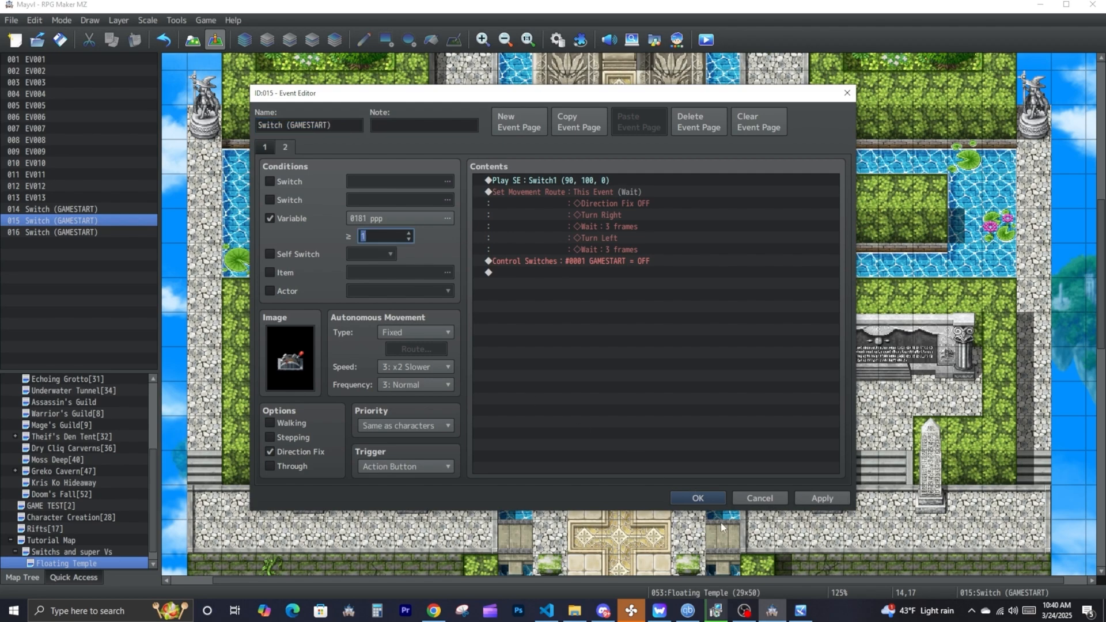
left_click(707, 499)
- Set the ppp threshold on page 2 of the east lever event at tile 15,17 to 2 and save the event
double_click(641, 199)
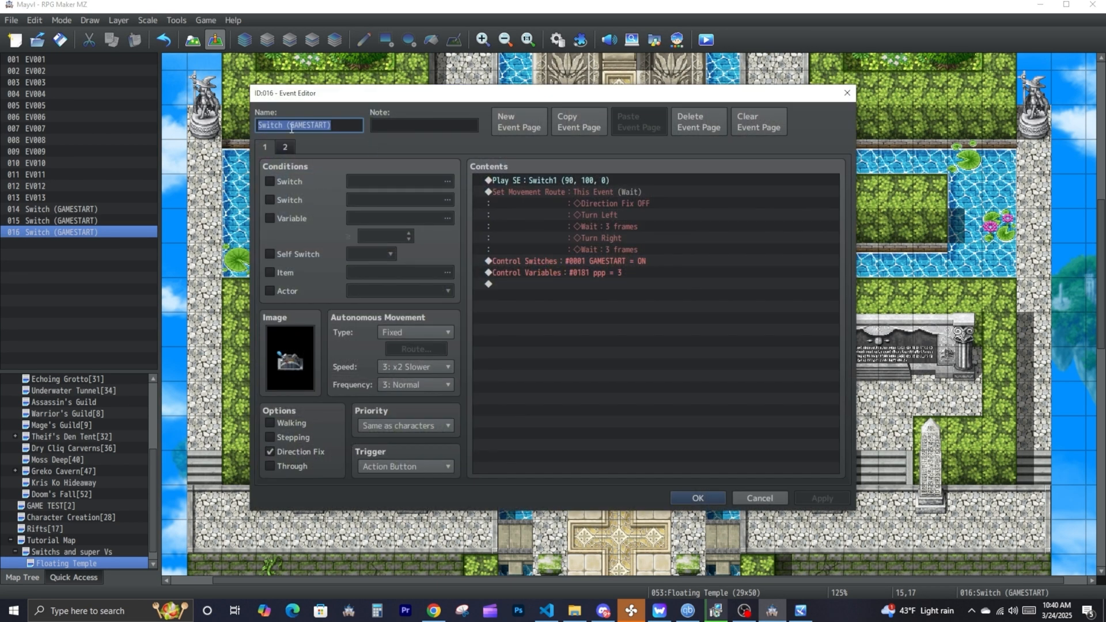
left_click(285, 147)
left_click(414, 237)
key("Return")
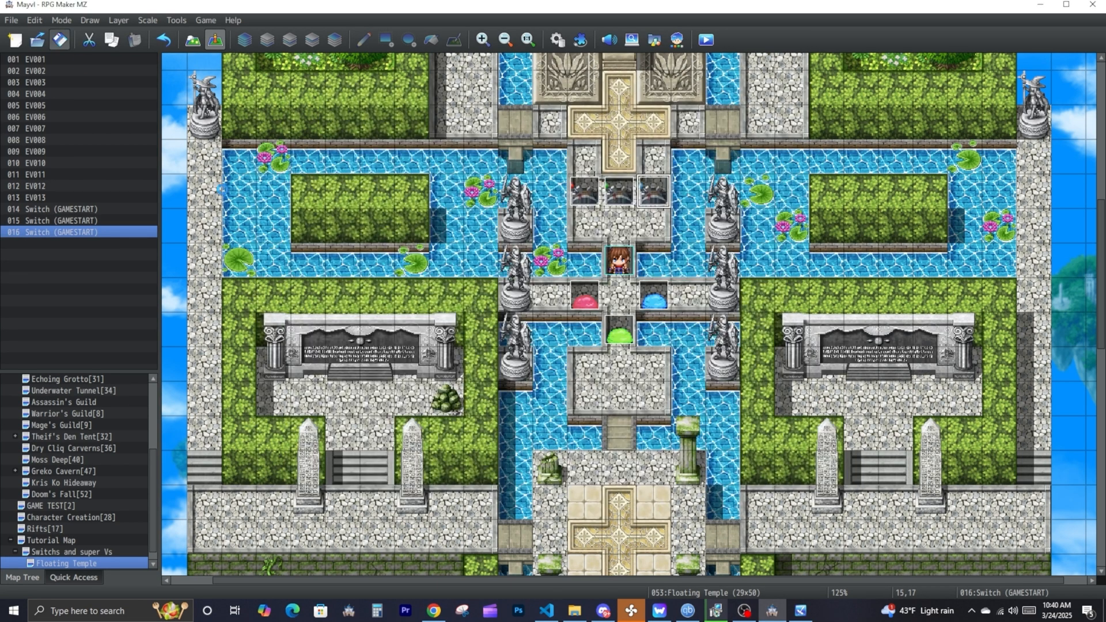
- Check the variable condition on page 2 of the blue slime event at tile 15,20
double_click(417, 185)
left_click(285, 148)
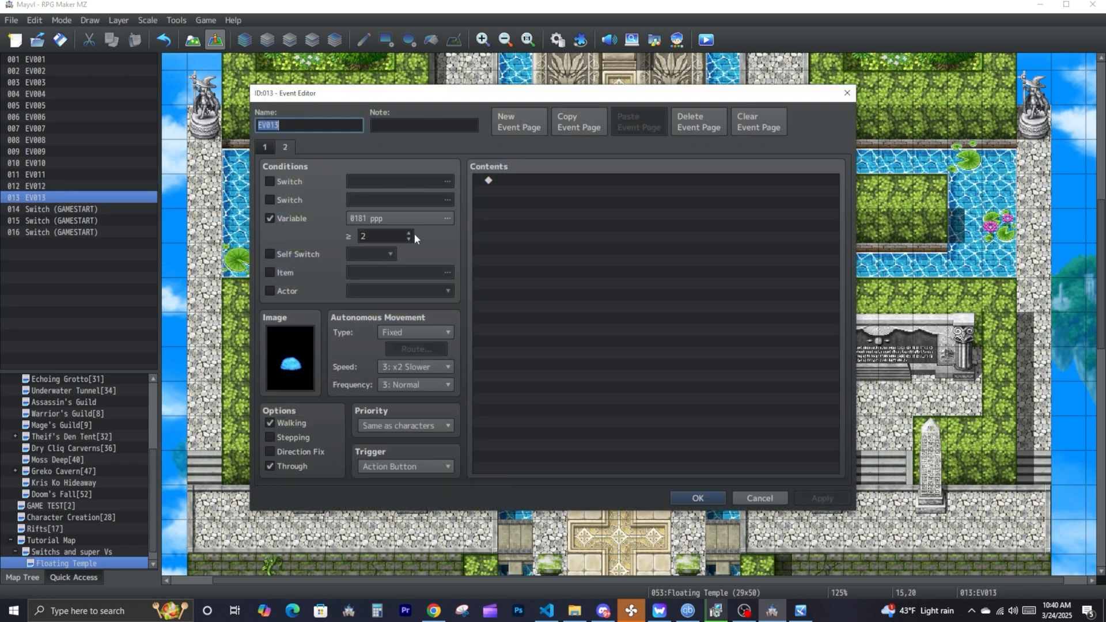
left_click(414, 234)
- Set the ppp threshold on page 2 of the middle lever event at tile 14,17 back to 2 and save the event
left_click(286, 147)
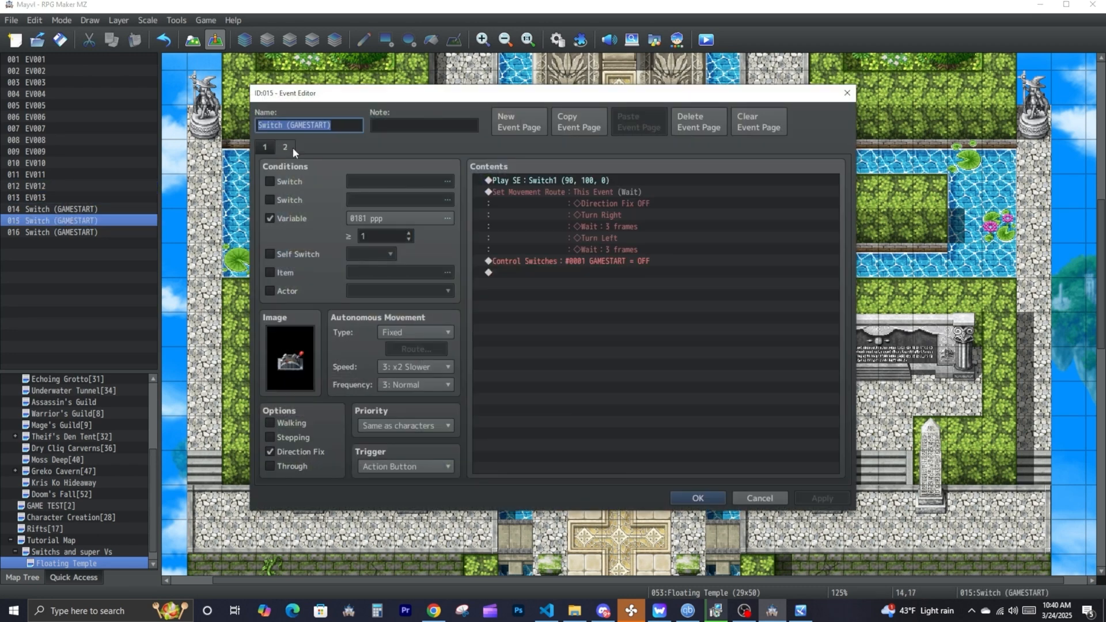
left_click(410, 232)
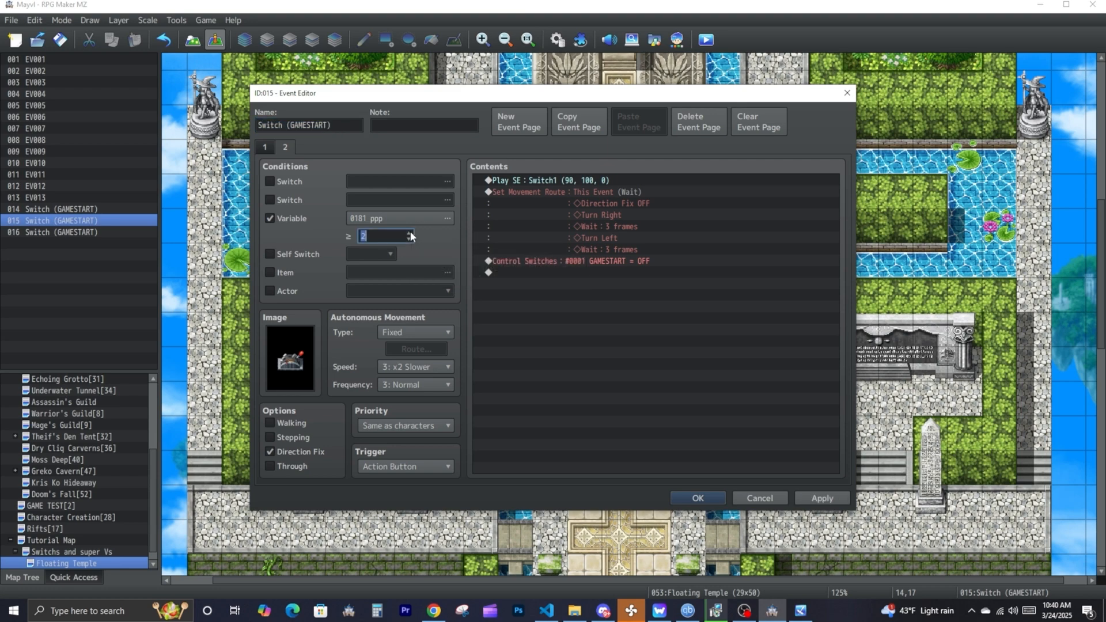
key("Return")
- Raise the ppp threshold on page 2 of the east lever event at tile 15,17 by one and save the event
double_click(575, 197)
left_click(285, 147)
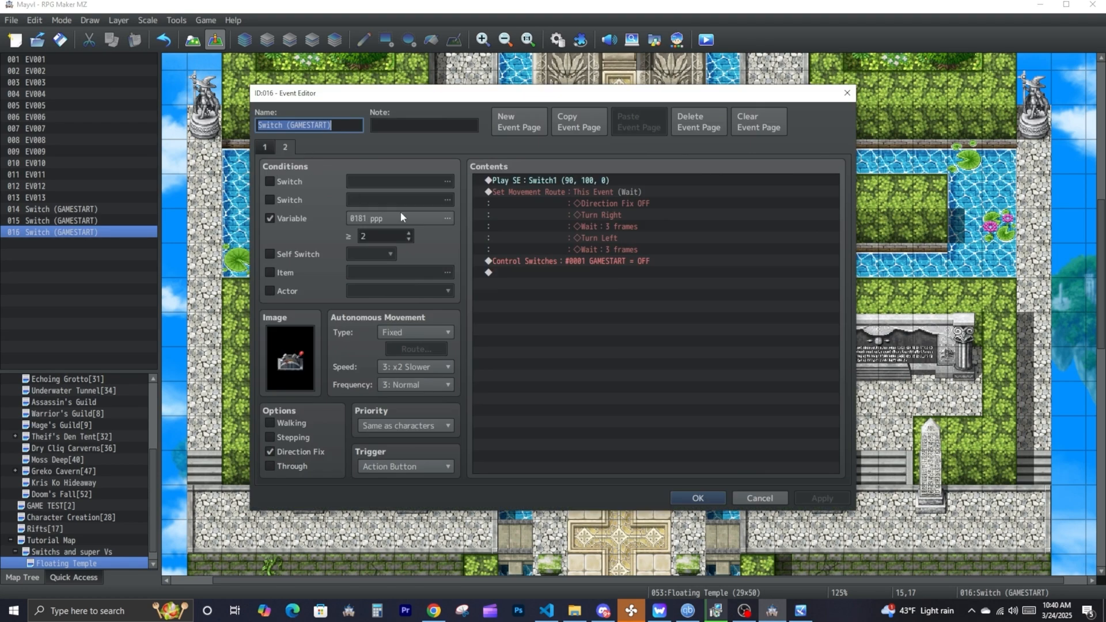
left_click(412, 235)
left_click(698, 498)
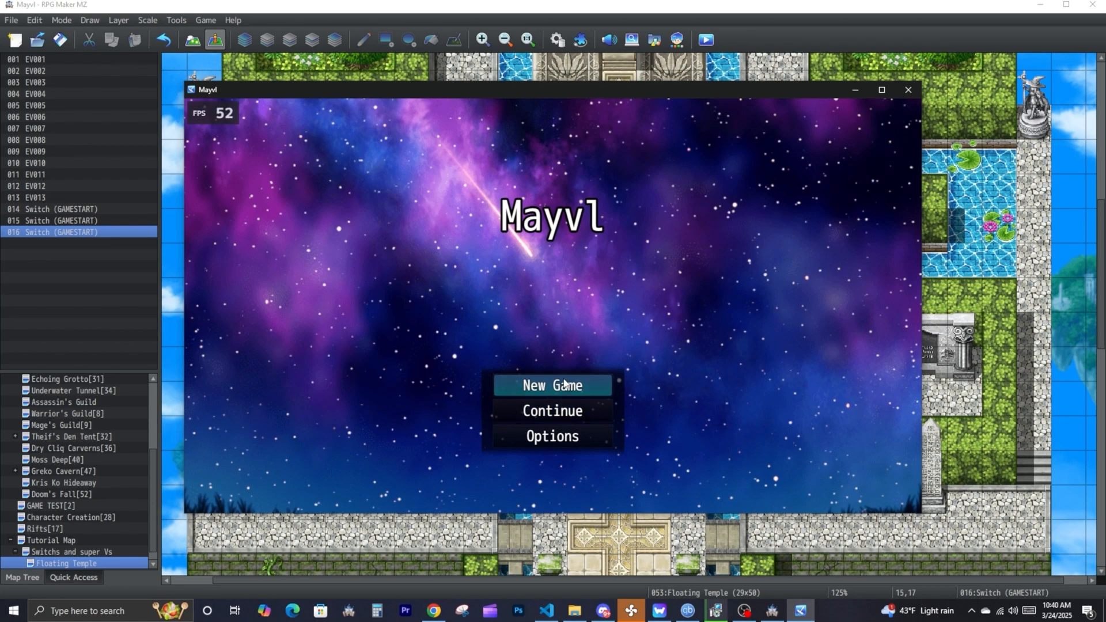
- Playtest the puzzle in a new game, using the west, middle and east levers and walking among the slimes, and close the game
left_click(567, 384)
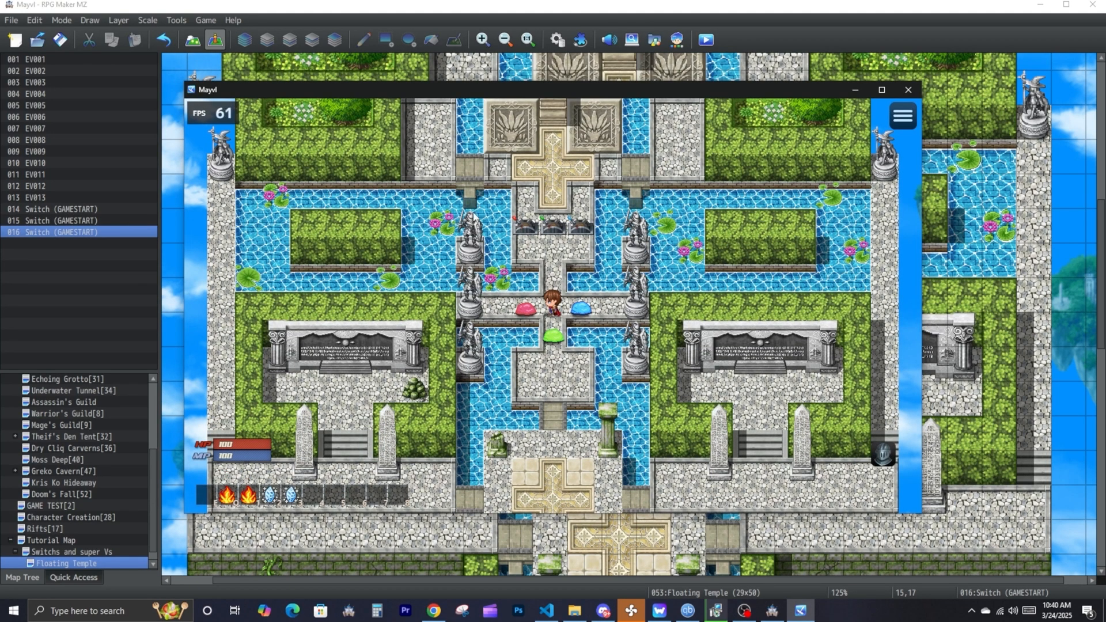
left_click(525, 226)
left_click(526, 360)
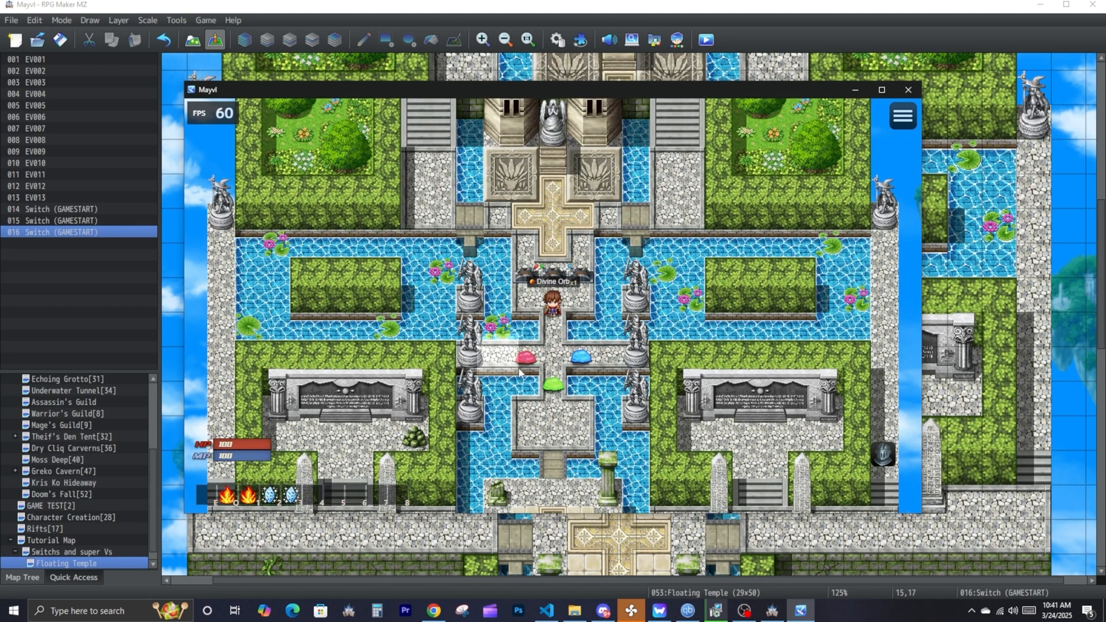
left_click(585, 309)
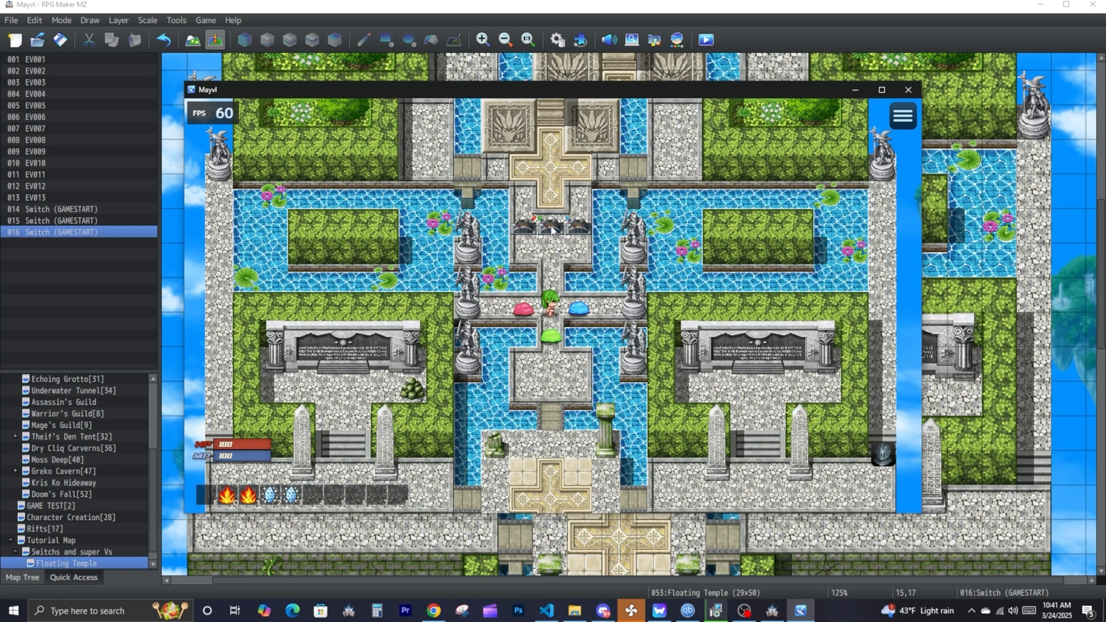
left_click(552, 230)
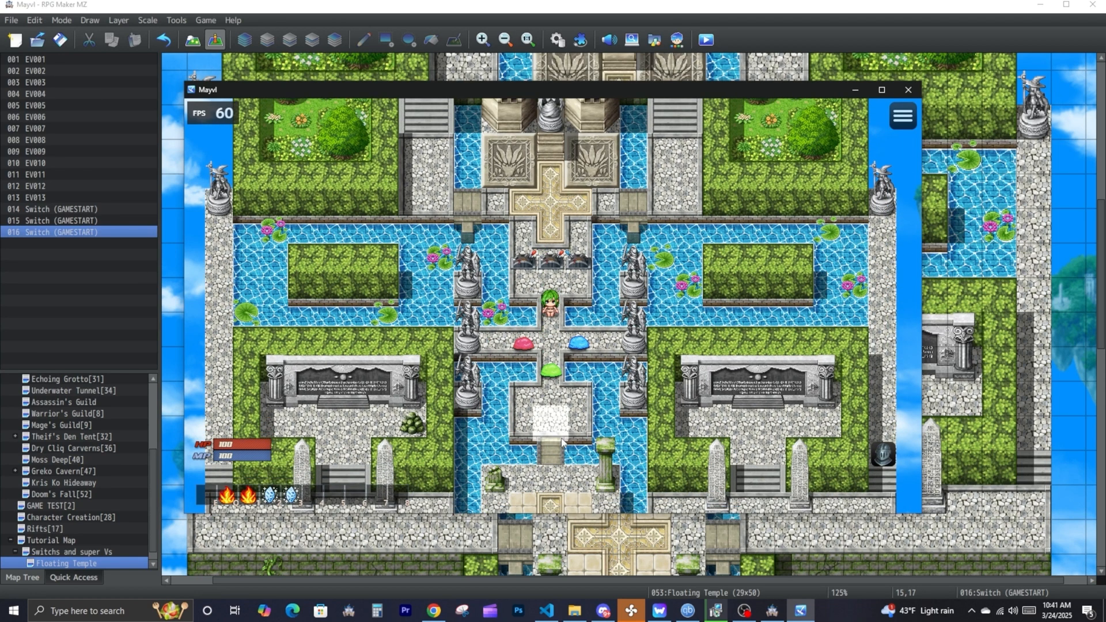
left_click(563, 443)
left_click(551, 235)
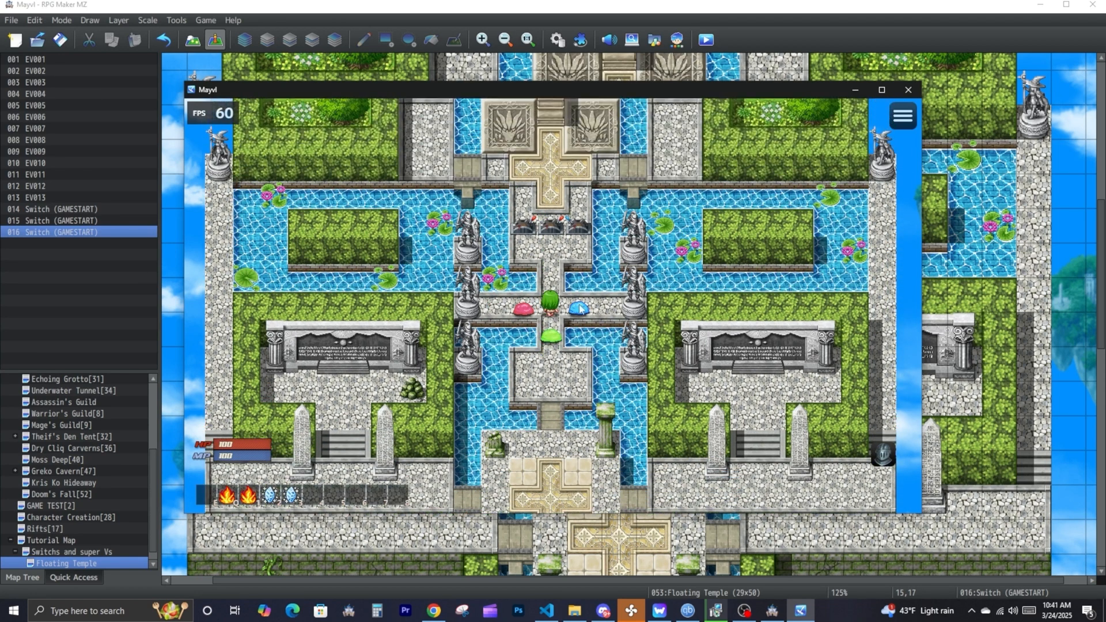
left_click(570, 226)
left_click(574, 364)
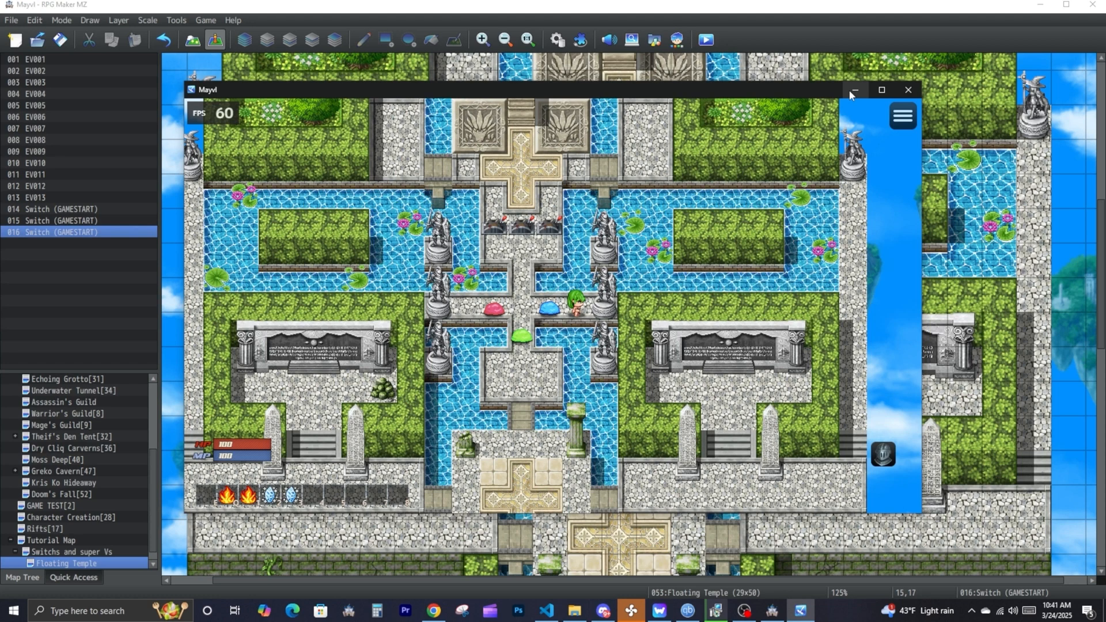
left_click(908, 90)
- Move the green slime event to tile 14,20 and create an event at tile 13,19 with the pink pad image from !SF_Door2
left_click(621, 329)
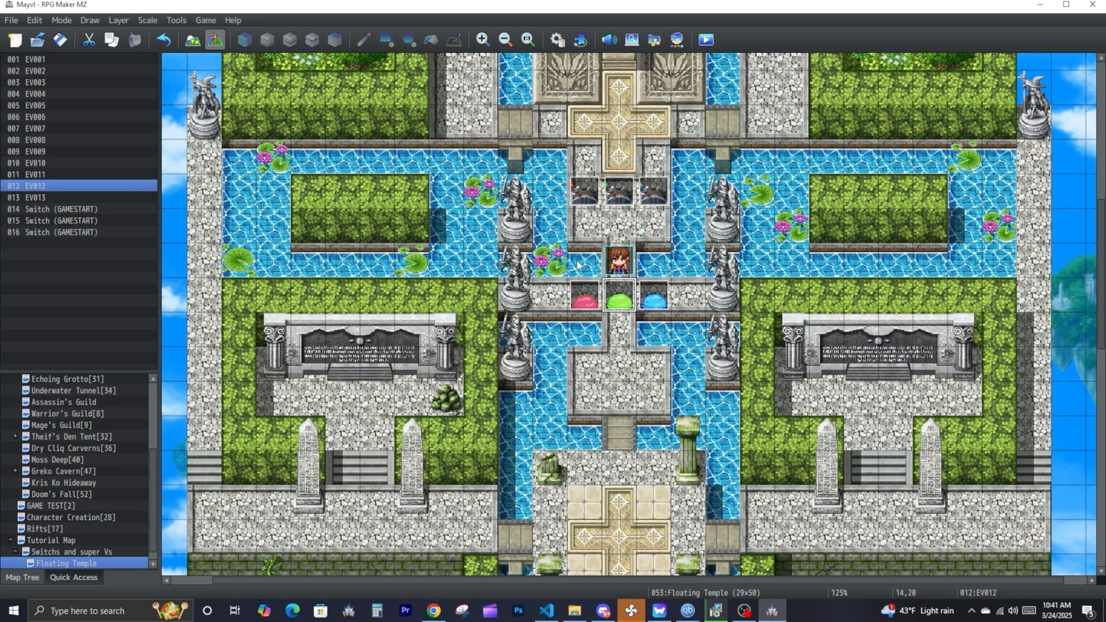
double_click(600, 267)
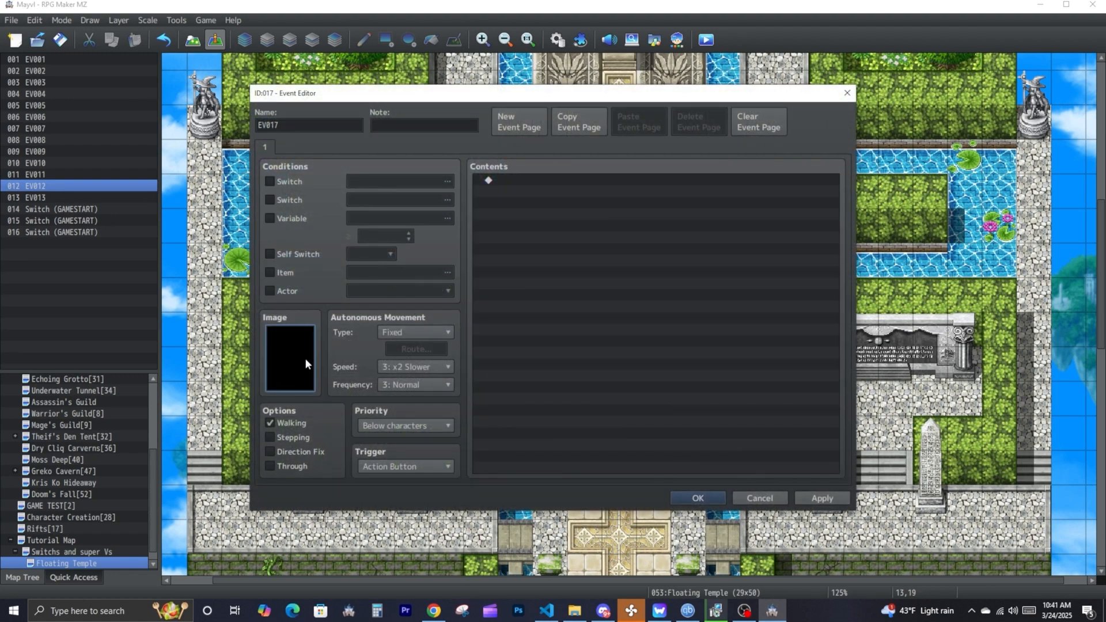
double_click(306, 357)
left_click(385, 245)
left_click_drag(384, 243, 399, 451)
scroll(461, 323, "down", 20)
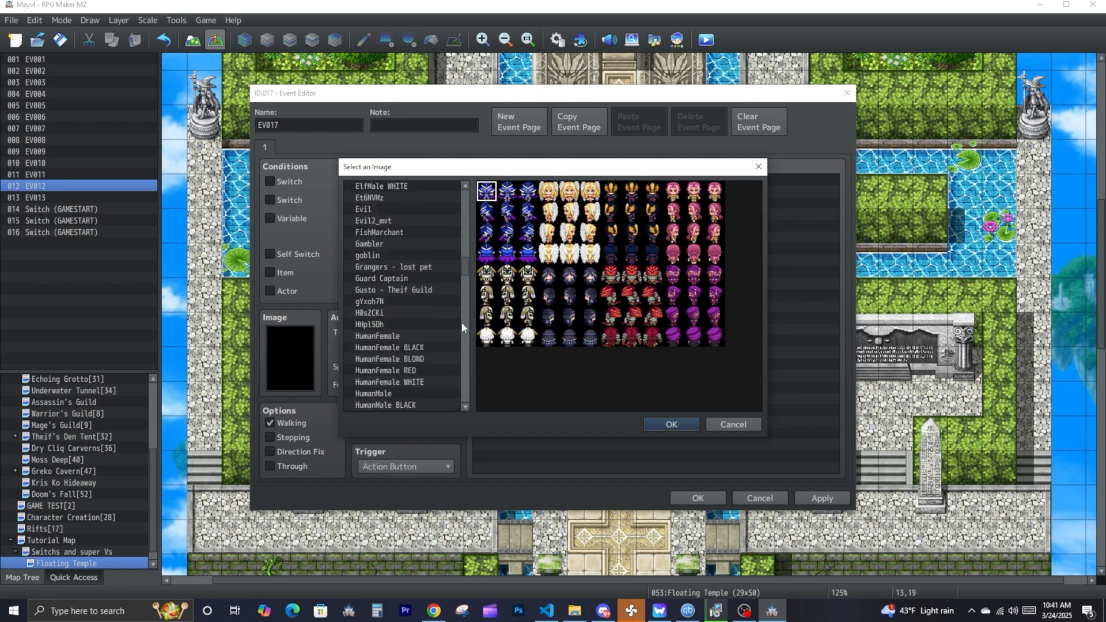
left_click_drag(446, 349, 434, 174)
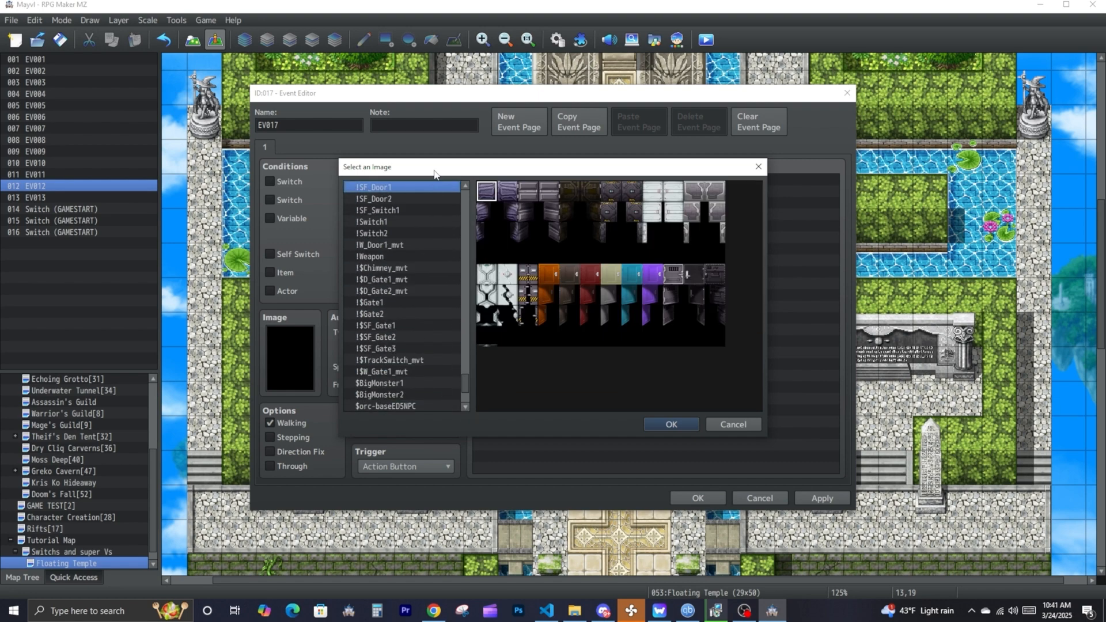
key("Down")
double_click(672, 316)
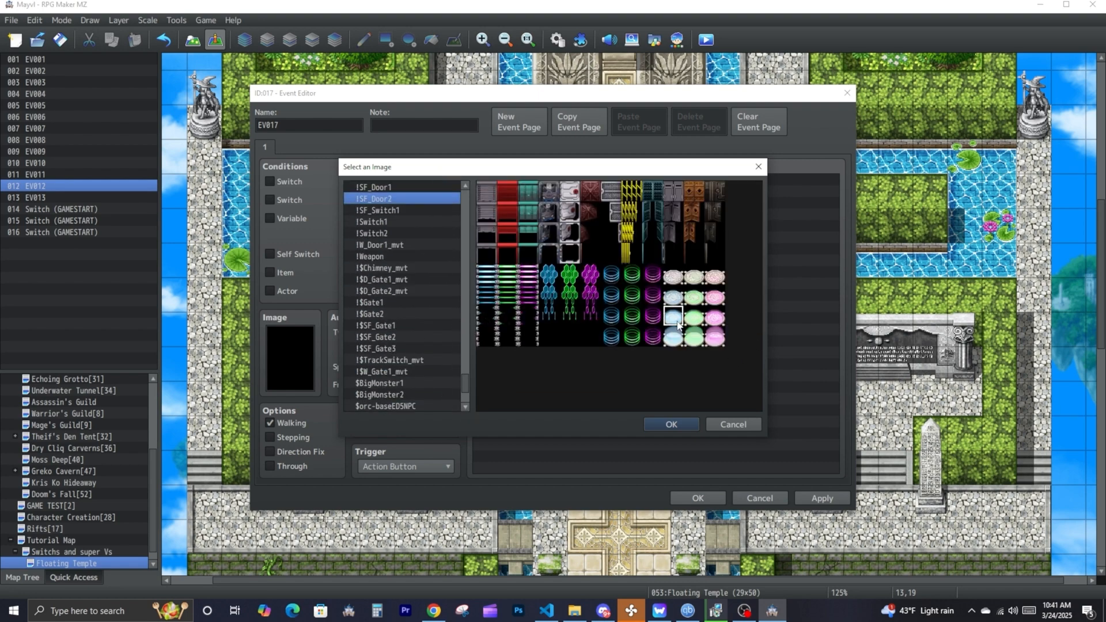
left_click(703, 498)
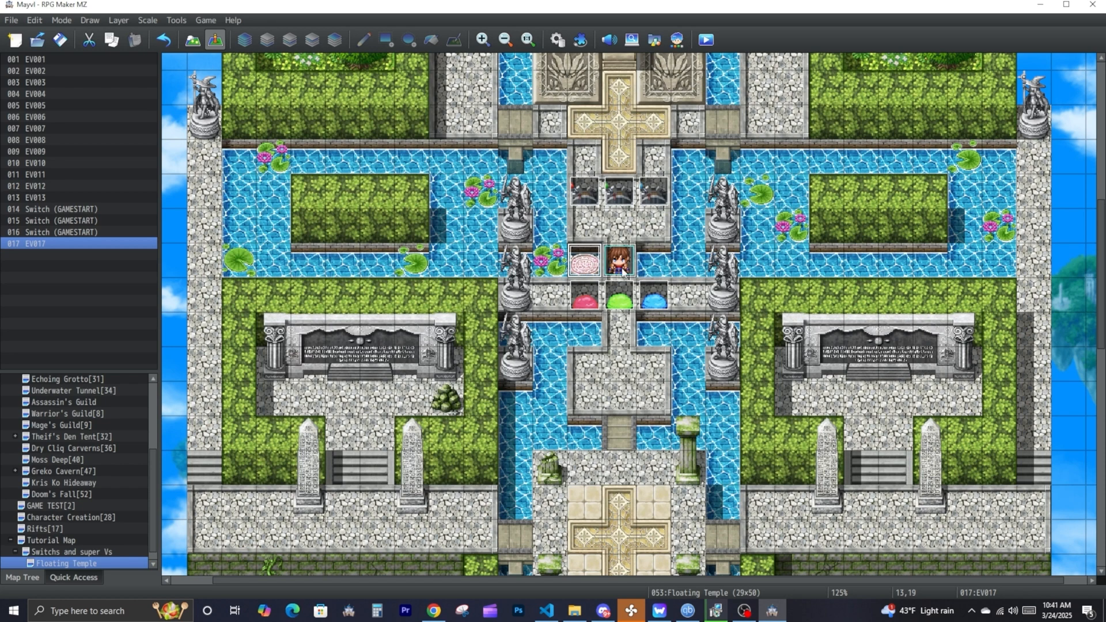
- Move the player's starting position to tile 14,18 and paste copies of the pink pad event onto tiles 14,19 and 15,19
right_click(591, 270)
left_click(646, 327)
right_click(621, 278)
left_click(623, 268)
right_click(623, 263)
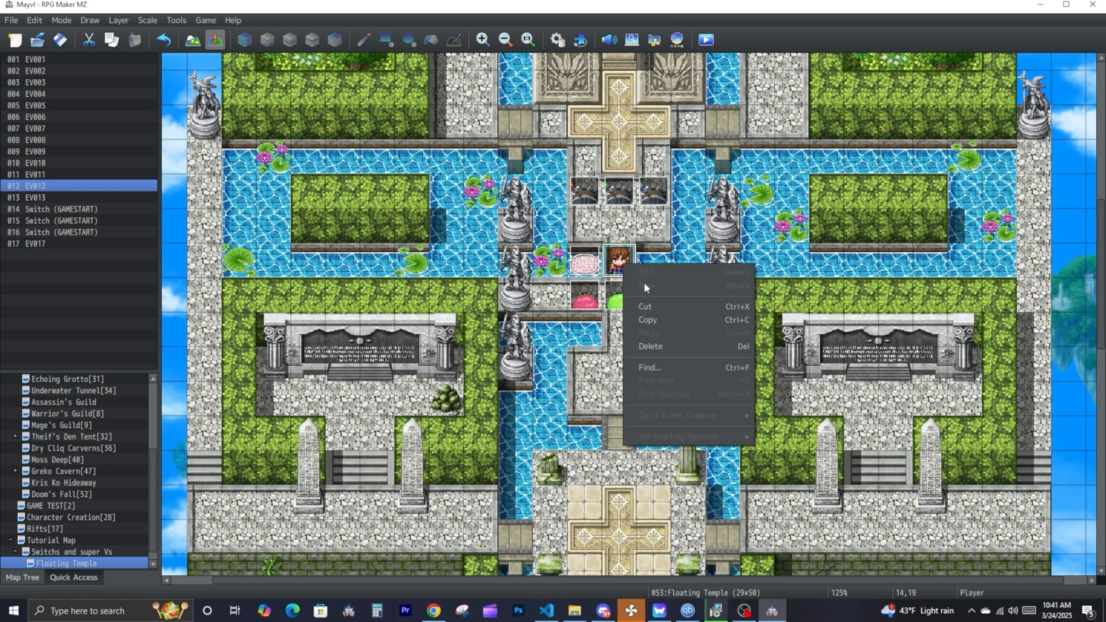
left_click(648, 329)
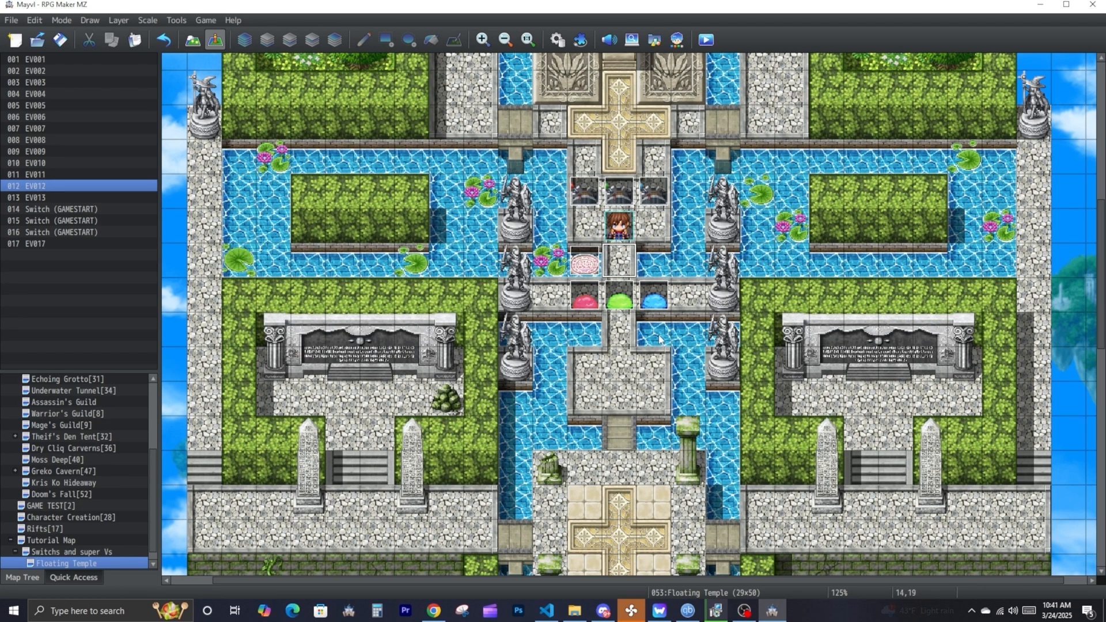
right_click(652, 254)
left_click(690, 323)
- Change the pad images from !SF_Door2 to green for the event at tile 14,19 and pale blue for the event at tile 15,19
left_click(623, 270)
double_click(623, 271)
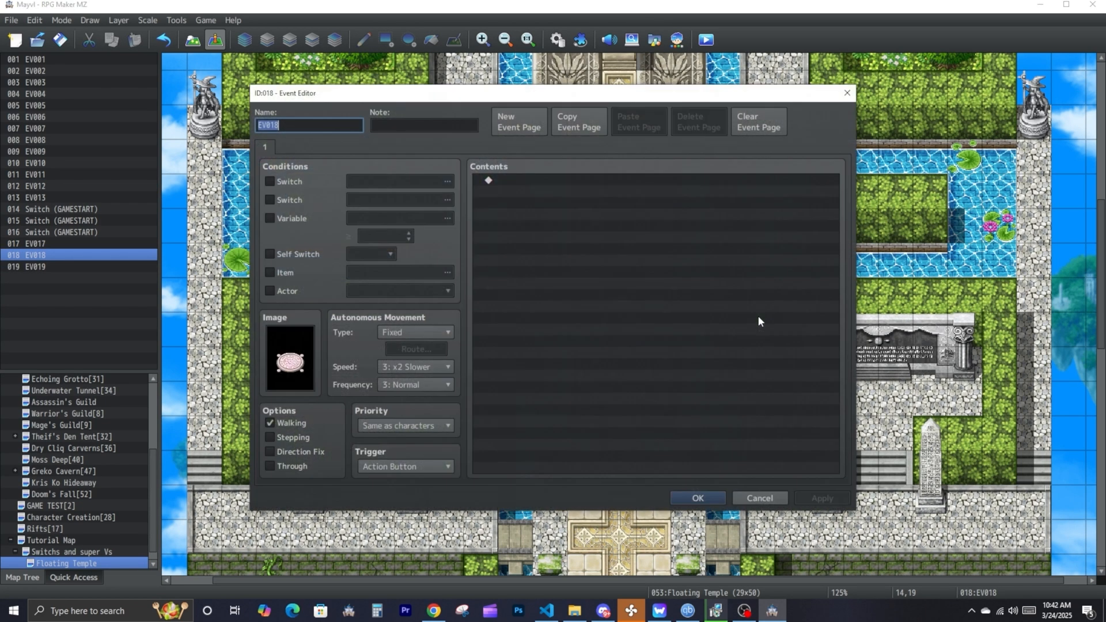
double_click(291, 371)
left_click(731, 422)
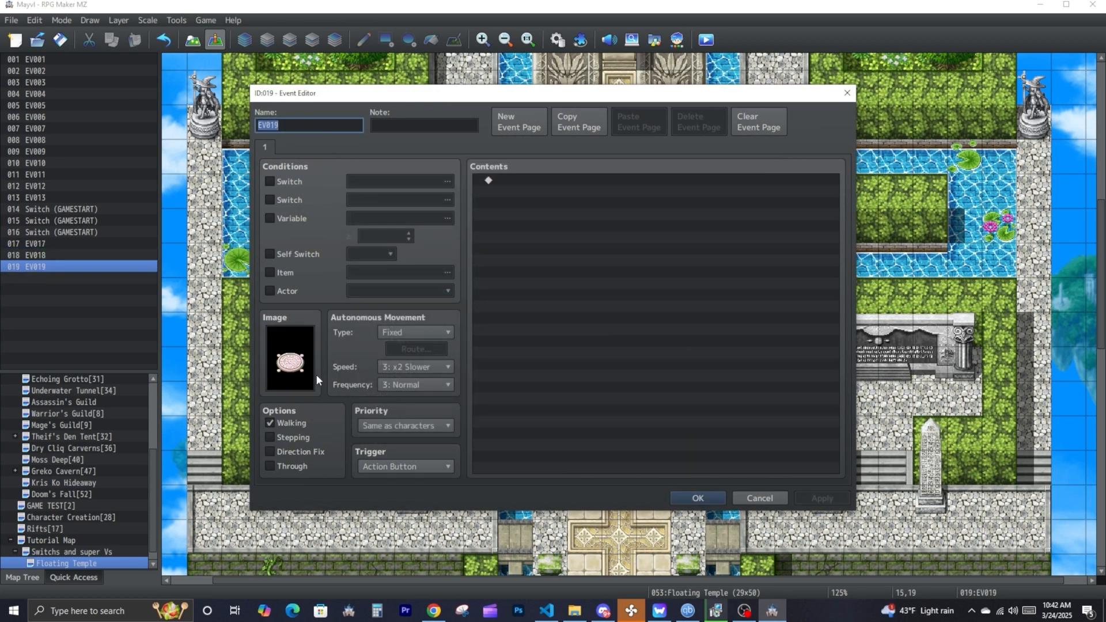
double_click(306, 367)
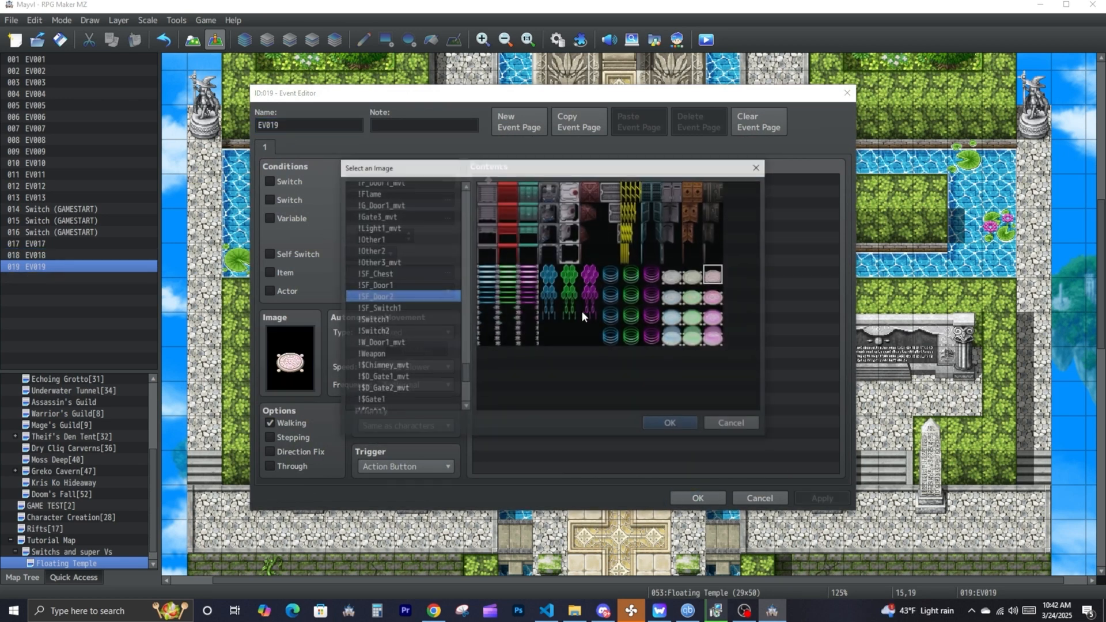
left_click(714, 274)
left_click(731, 422)
left_click(717, 499)
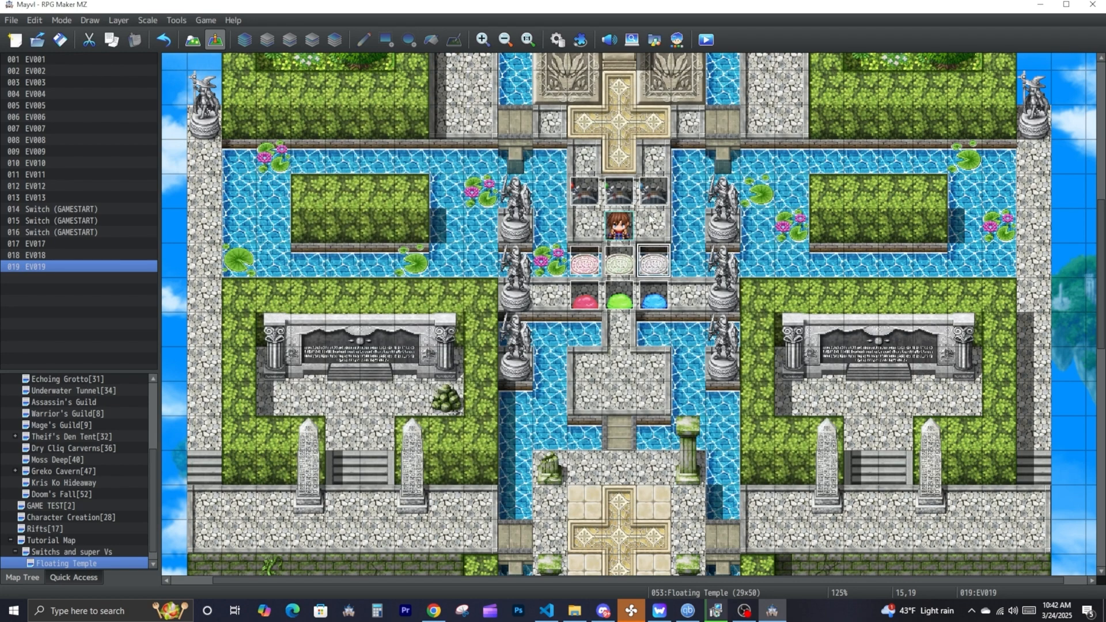
- Move the green slime to tile 14,22 and the blue slime to 14,25, and paste copies of the pink slime at 14,20 and 15,20
left_click_drag(634, 306, 619, 470)
left_click(596, 304)
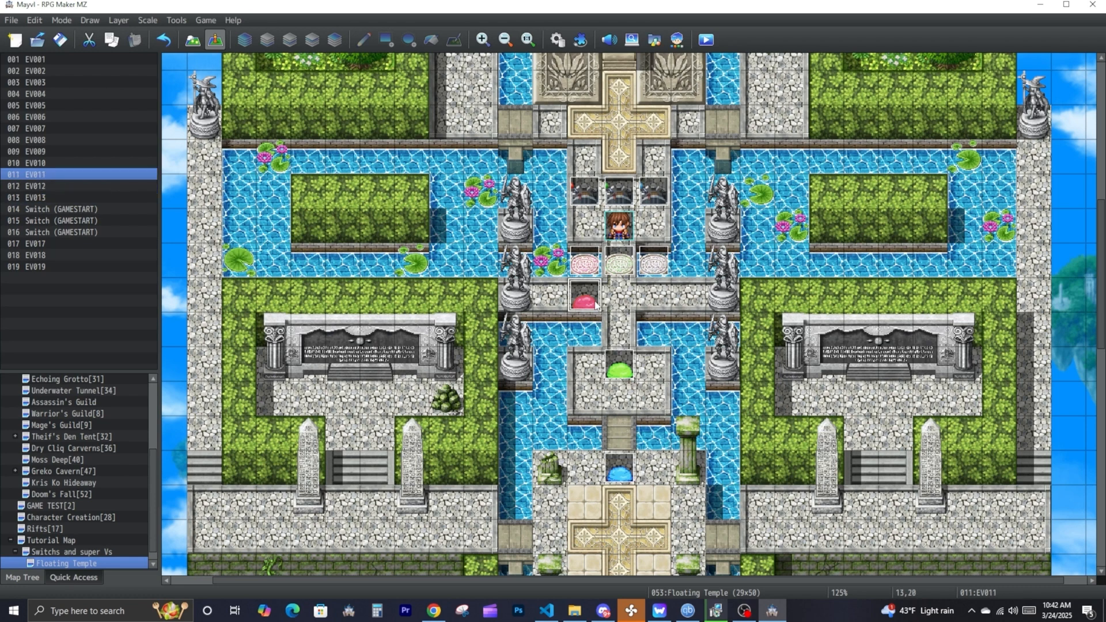
left_click(619, 297)
key("ctrl+v")
left_click(653, 297)
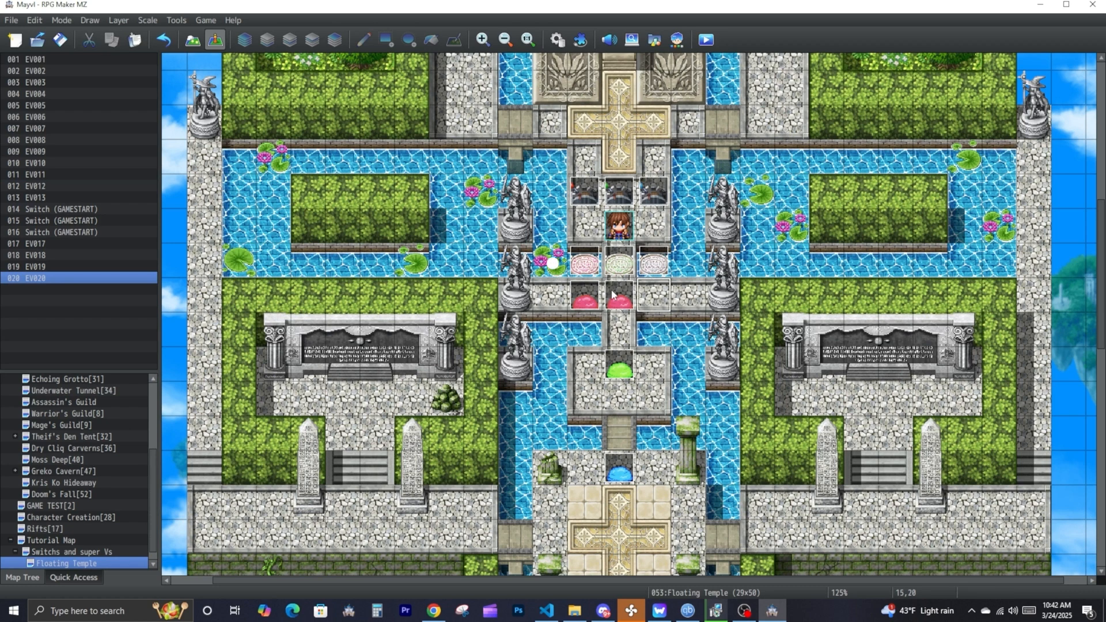
key("ctrl+v")
- Paste copies of the green slime event from tile 14,22 onto tiles 13,22 and 15,22
left_click(622, 377)
key("ctrl+c")
left_click(593, 372)
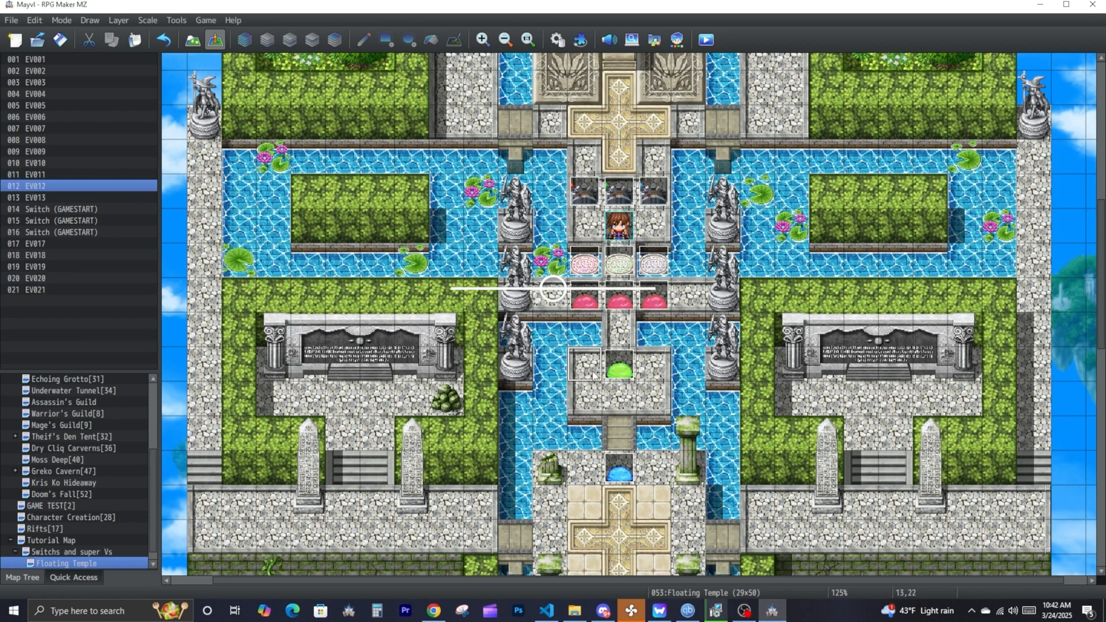
key("ctrl+v")
left_click(653, 372)
key("ctrl+v")
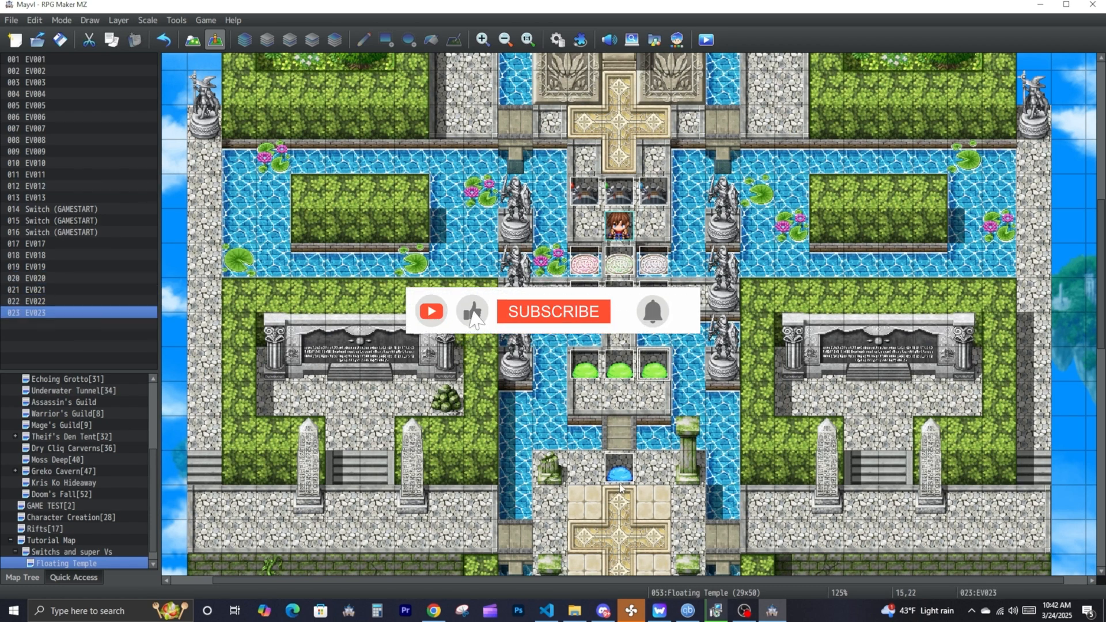
- Paste copies of the blue slime event from tile 14,25 onto tiles 13,25 and 15,25
left_click(588, 475)
key("ctrl+v")
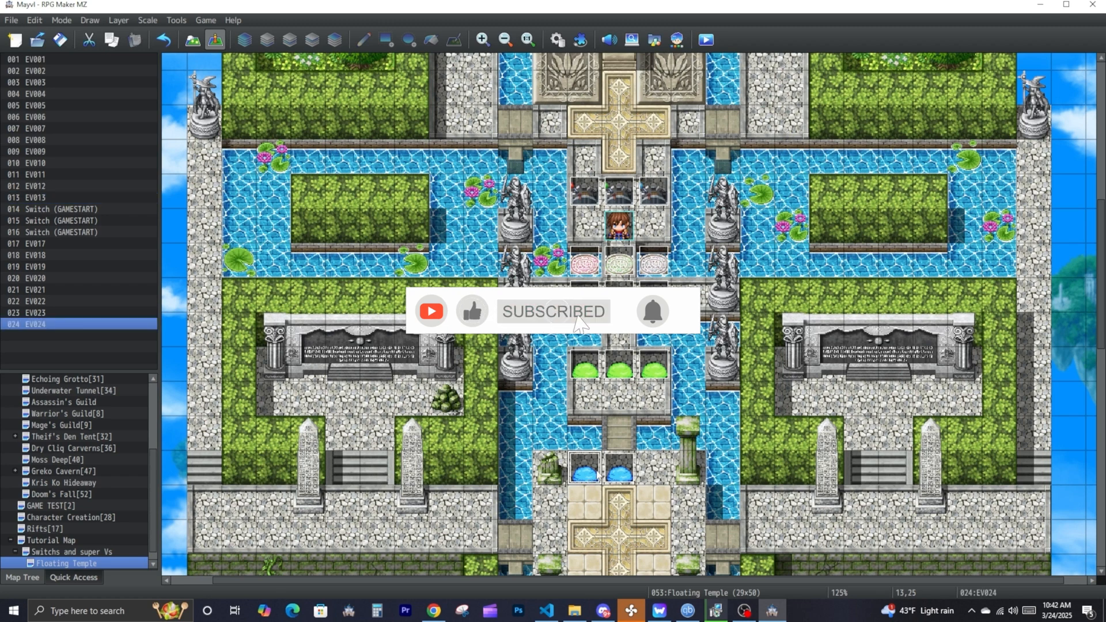
left_click(656, 478)
key("ctrl+v")
- Move the green pad to tile 14,21 and the pale blue pad to 13,24, pasting copies back at 14,19 and 15,19 respectively
left_click_drag(621, 269, 620, 334)
left_click_drag(610, 467, 599, 447)
left_click_drag(597, 257, 625, 266)
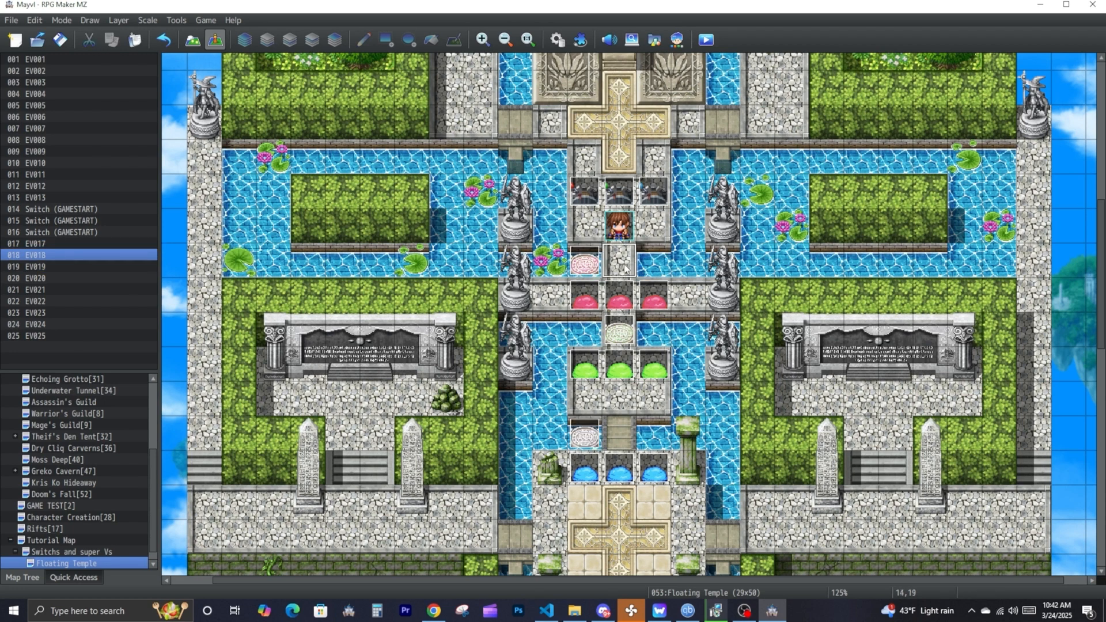
key("ctrl+v")
left_click(585, 441)
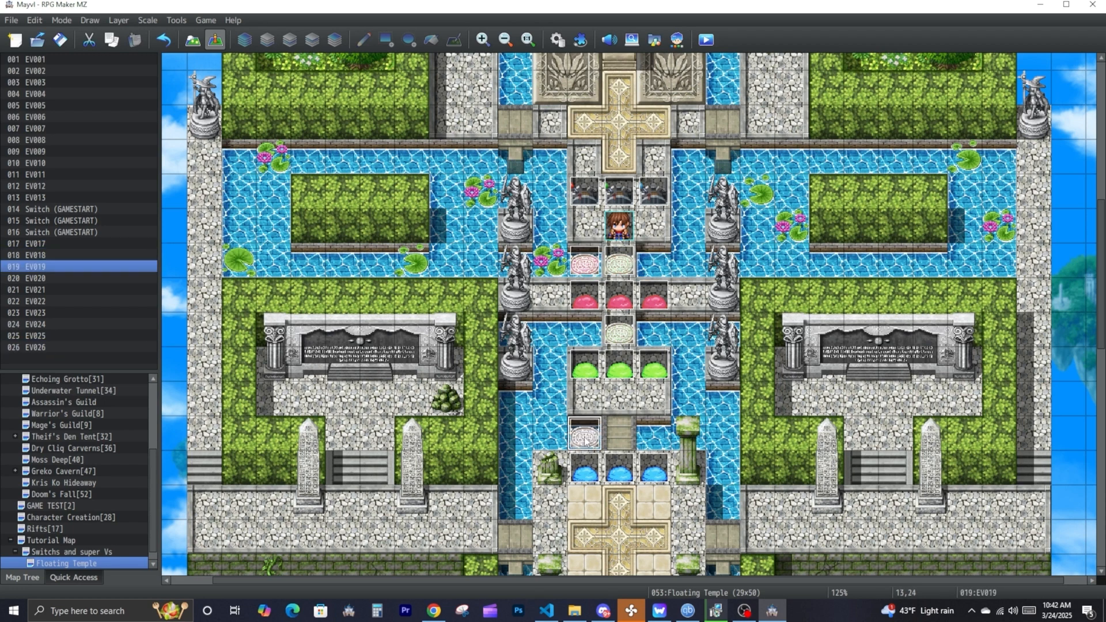
left_click(668, 271)
key("ctrl+v")
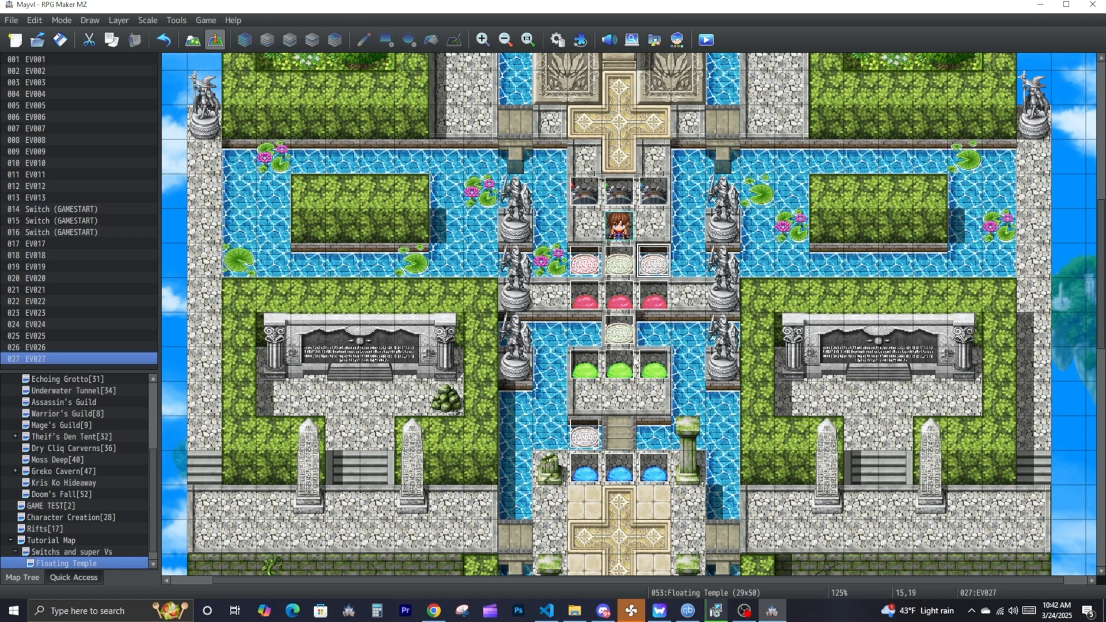
- Paste a copy of the pale blue pad at tile 13,21 and a copy of the green pad at tile 14,24
left_click(588, 334)
key("ctrl+v")
left_click(650, 431)
left_click(620, 364)
left_click(621, 336)
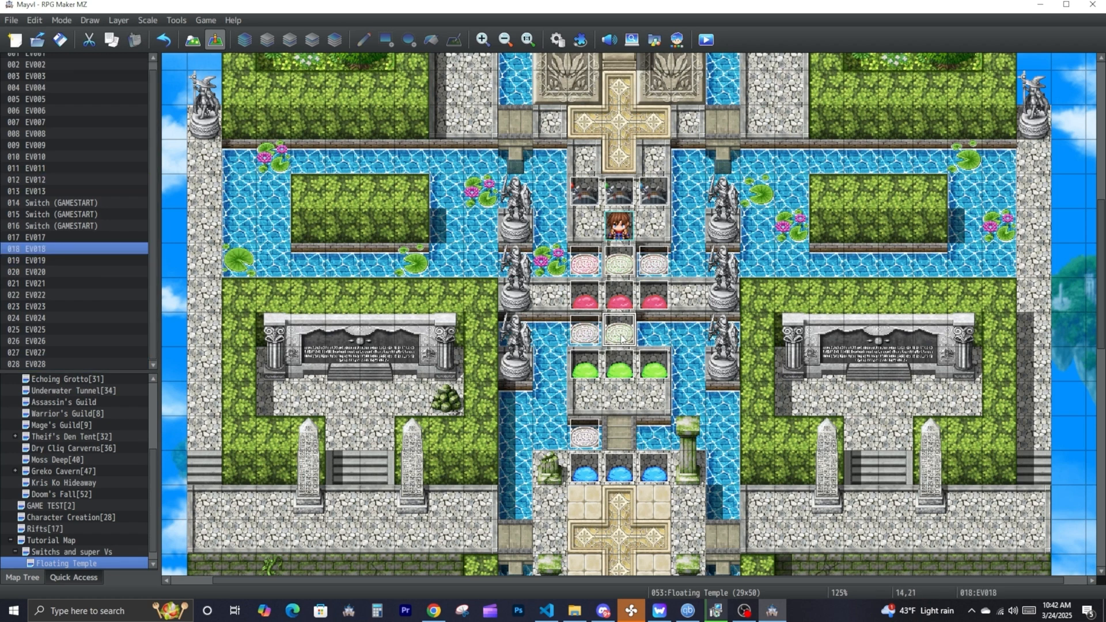
left_click(611, 451)
key("ctrl+v")
- Paste copies of the pink pad event from tile 13,19 onto tiles 15,24 and 15,21
left_click(595, 273)
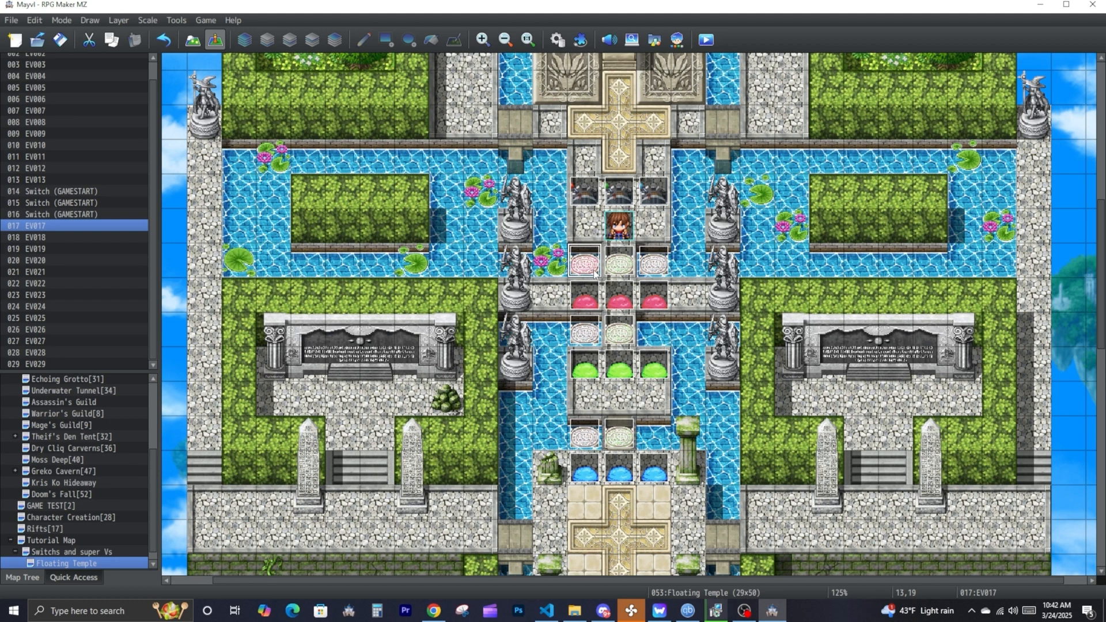
left_click(649, 440)
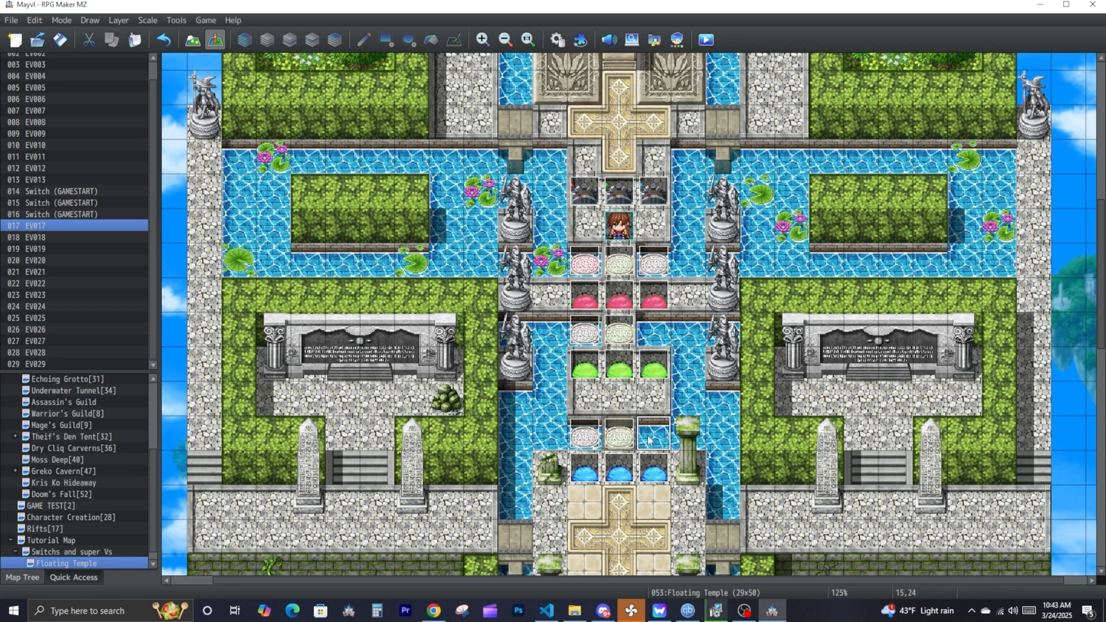
key("ctrl+v")
left_click(656, 337)
key("ctrl+v")
left_click(695, 324)
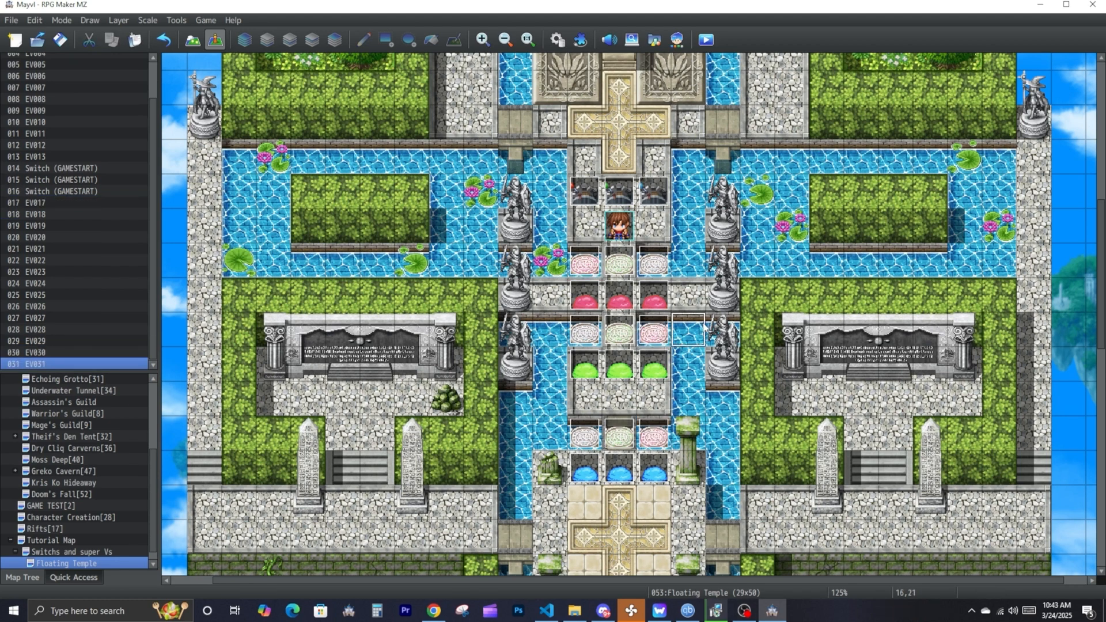
- Move the player's starting position to tile 13,18, directly above the pink pad
left_click(628, 237)
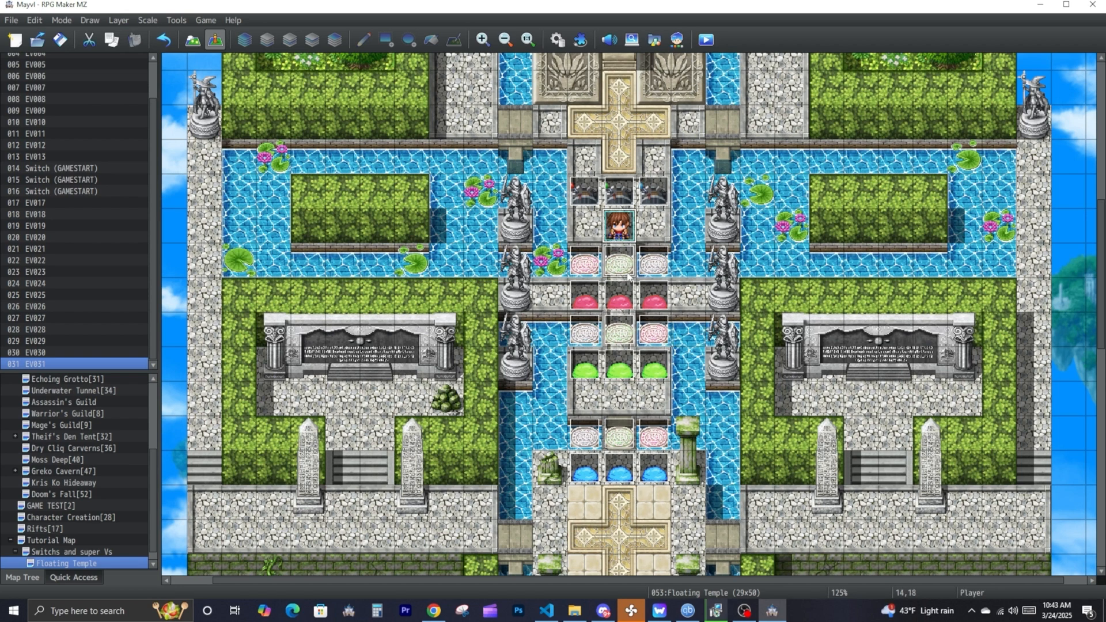
left_click_drag(605, 234, 584, 230)
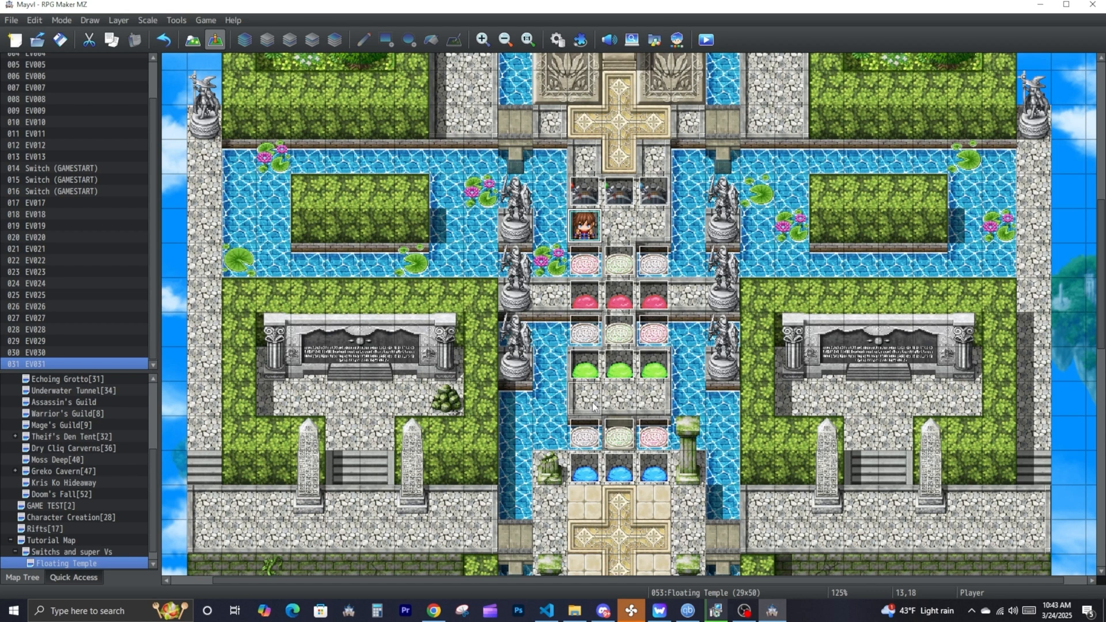
left_click_drag(587, 513, 585, 240)
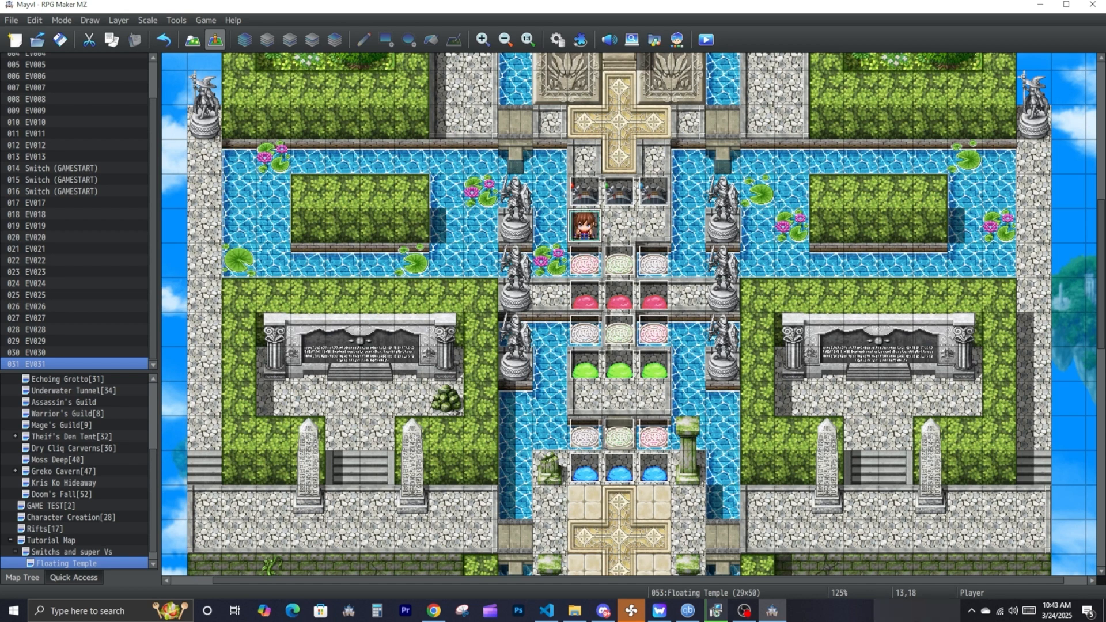
left_click(749, 613)
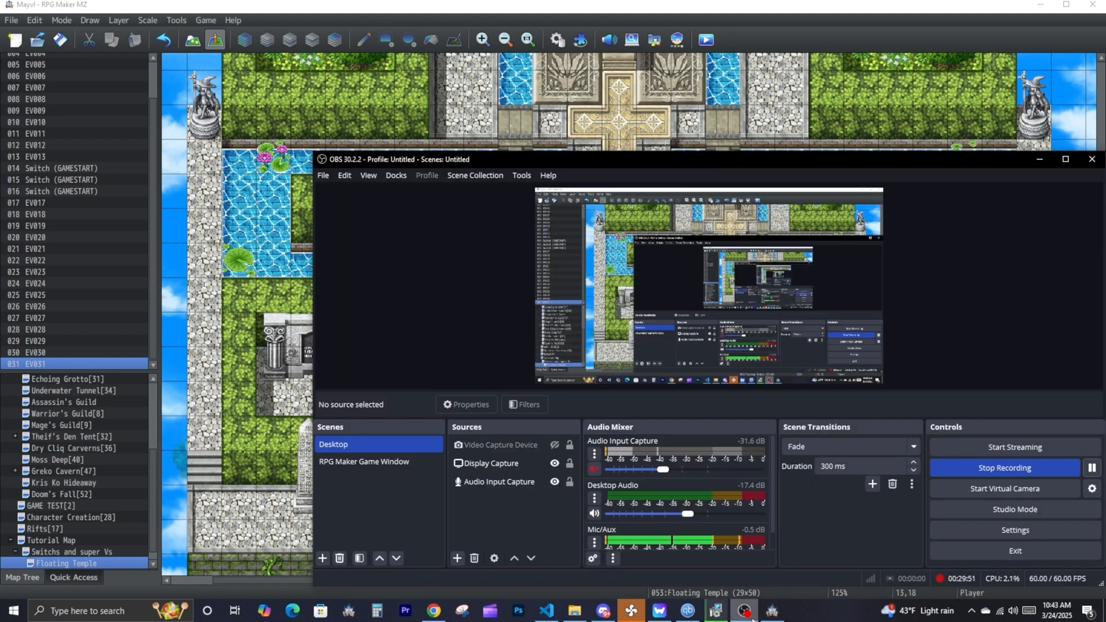